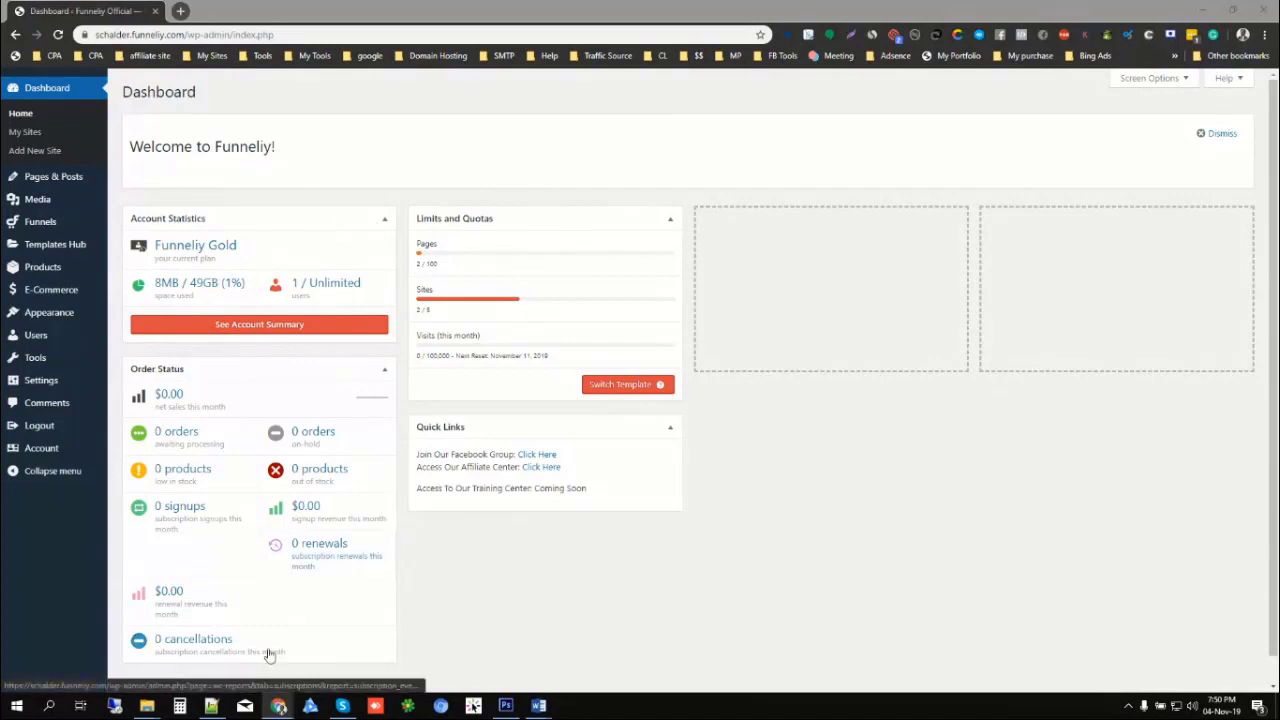
# - Switch to Notepad++ and write "Step 01: Setup Shipping" as the first line of the empty note
pyautogui.click(211, 705)
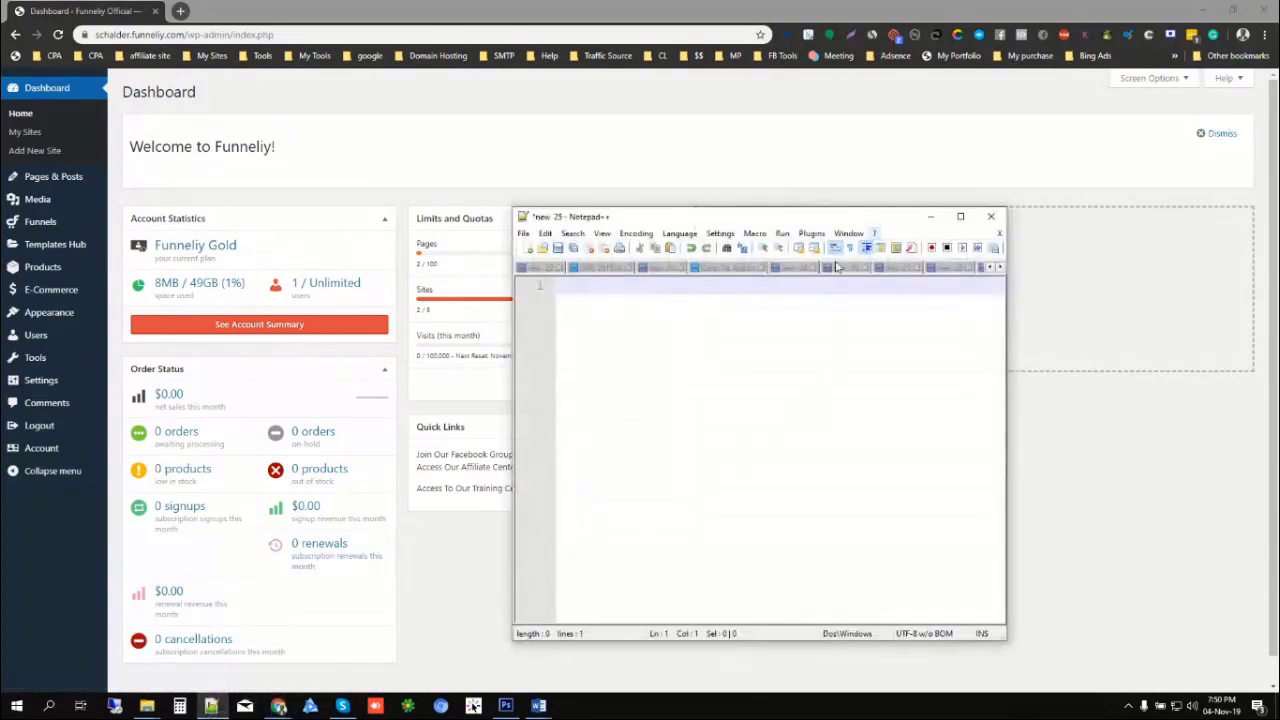
pyautogui.moveTo(838, 218); pyautogui.dragTo(732, 165)
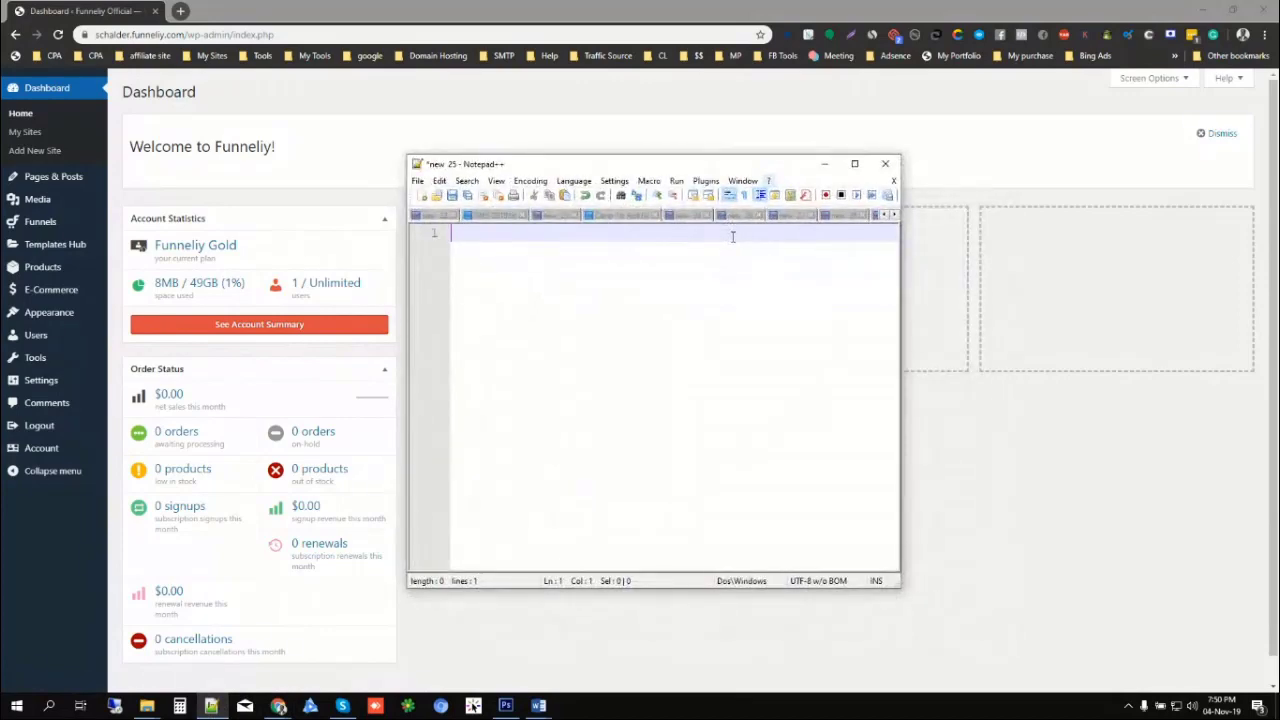
pyautogui.write('Step 01: Se')
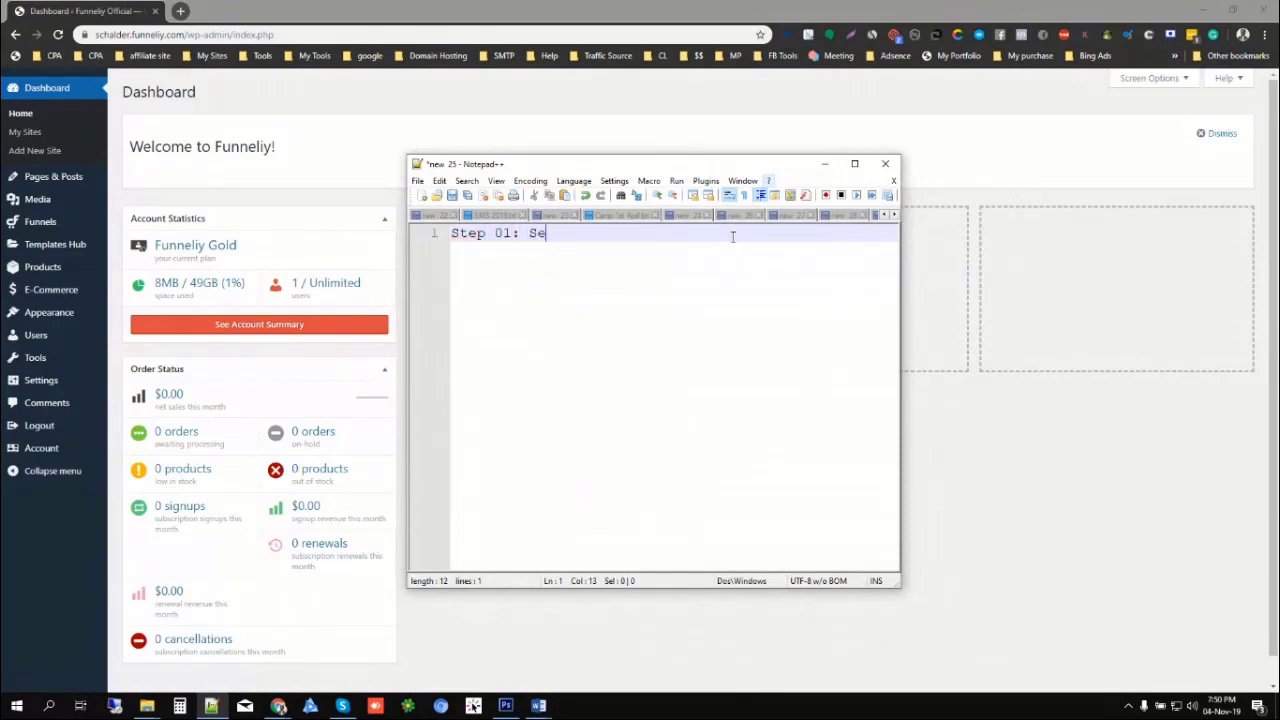
pyautogui.write('tup Shipping')
pyautogui.press('Return')
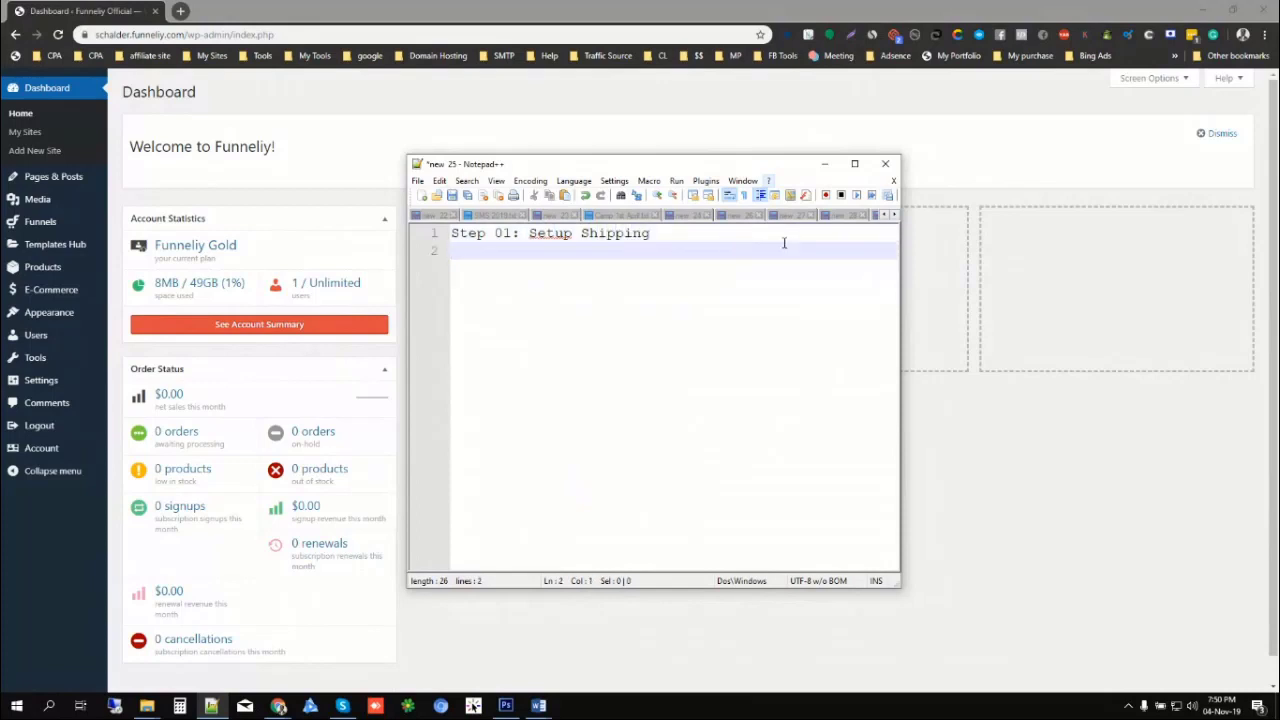
# - Add a second line reading "Step 02: Create Product" to the note
pyautogui.moveTo(531, 236); pyautogui.dragTo(652, 236)
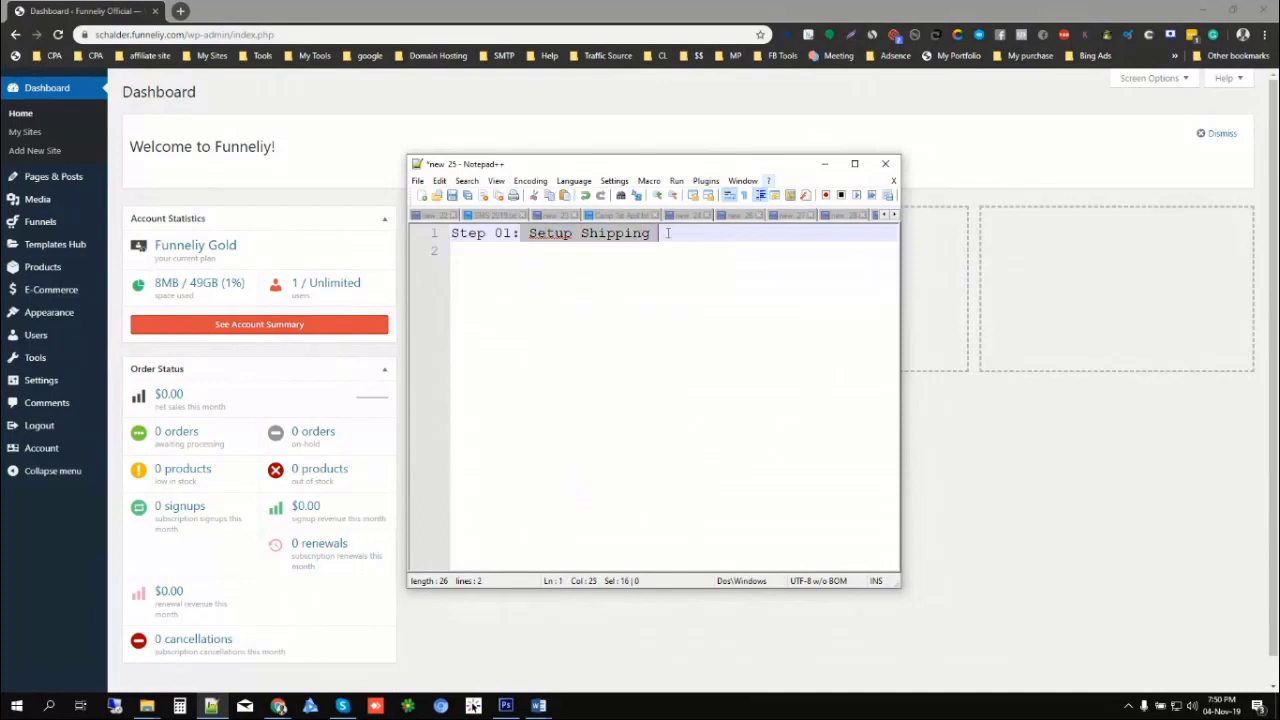
pyautogui.click(543, 266)
pyautogui.write('Setup')
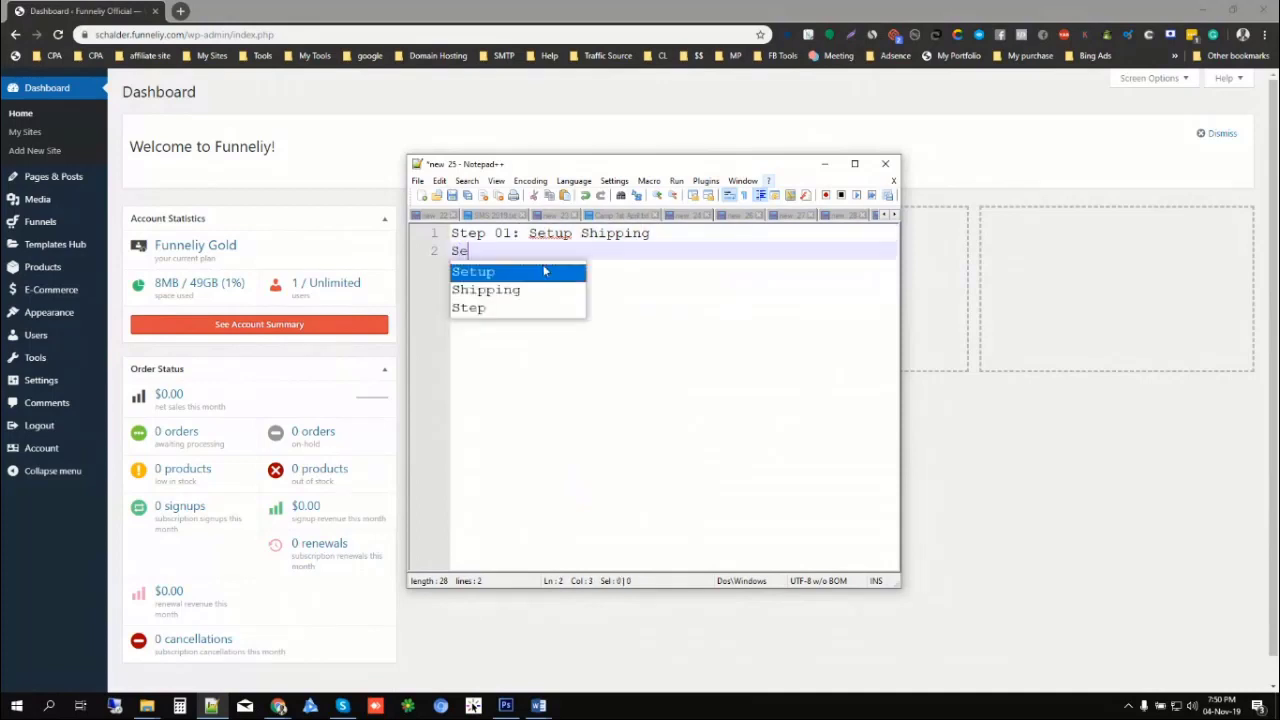
pyautogui.press('BackSpace')
pyautogui.press('BackSpace')
pyautogui.press('BackSpace')
pyautogui.press('BackSpace')
pyautogui.press('BackSpace')
pyautogui.press('BackSpace')
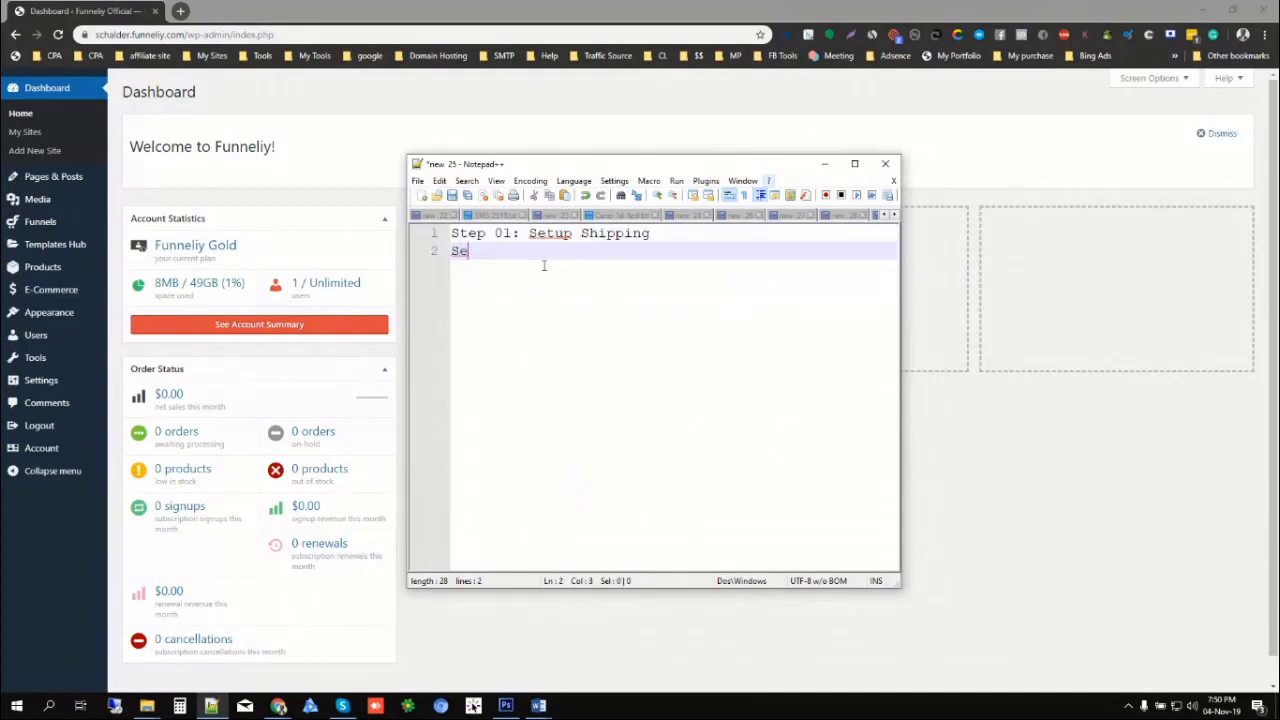
pyautogui.write('Step 02: ProductCreate')
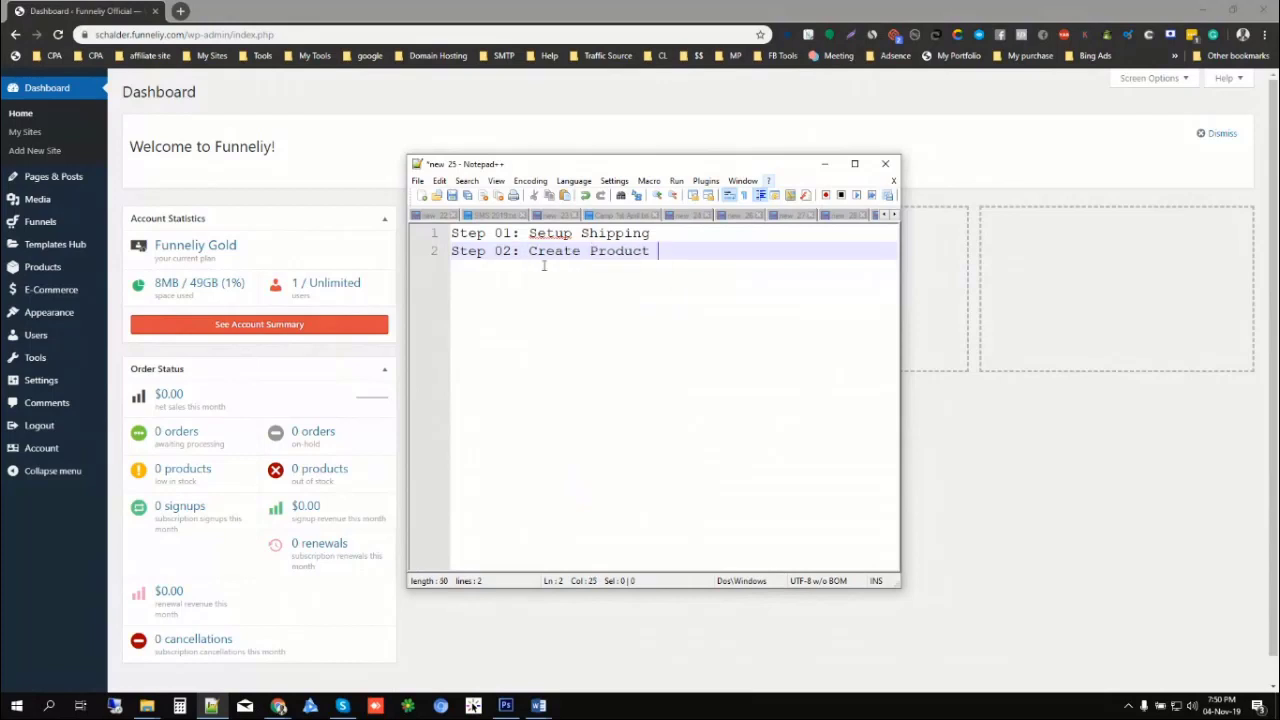
pyautogui.press('Return')
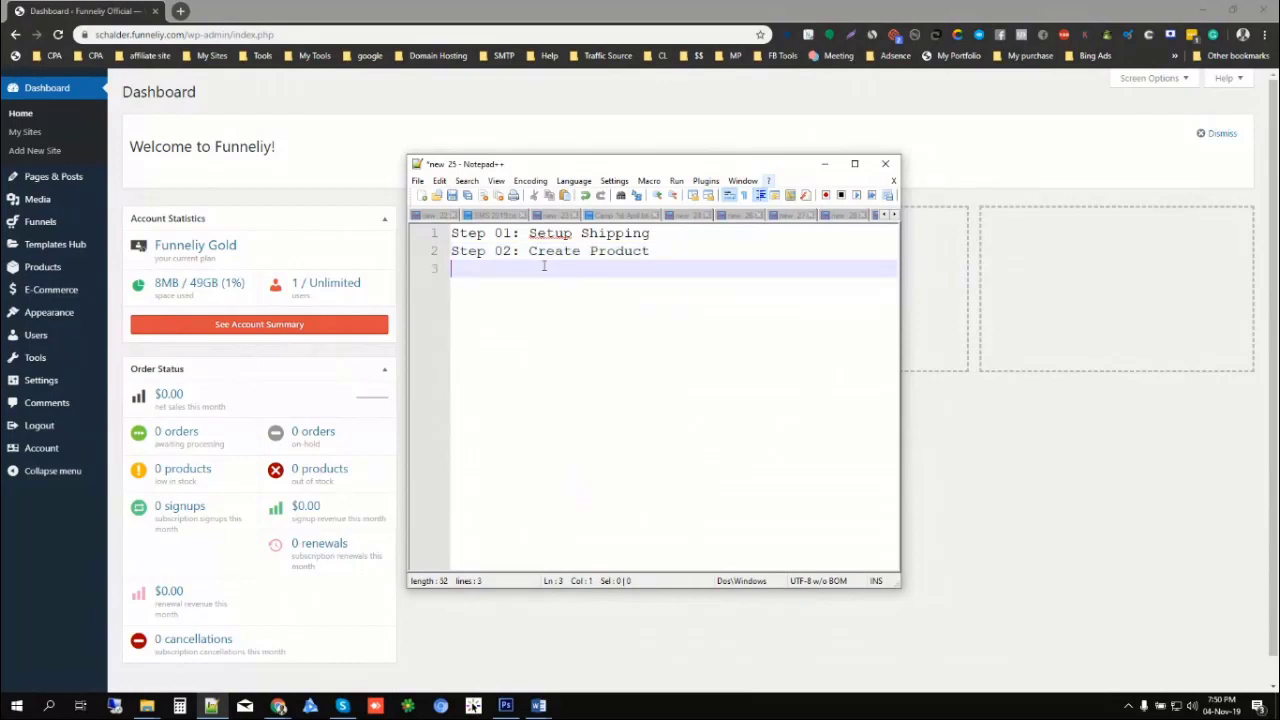
# - Add a third line reading "Step 03: Funnel Creation", then enlarge the text and maximize the note's window
pyautogui.write('Step 03: Funnel Ce')
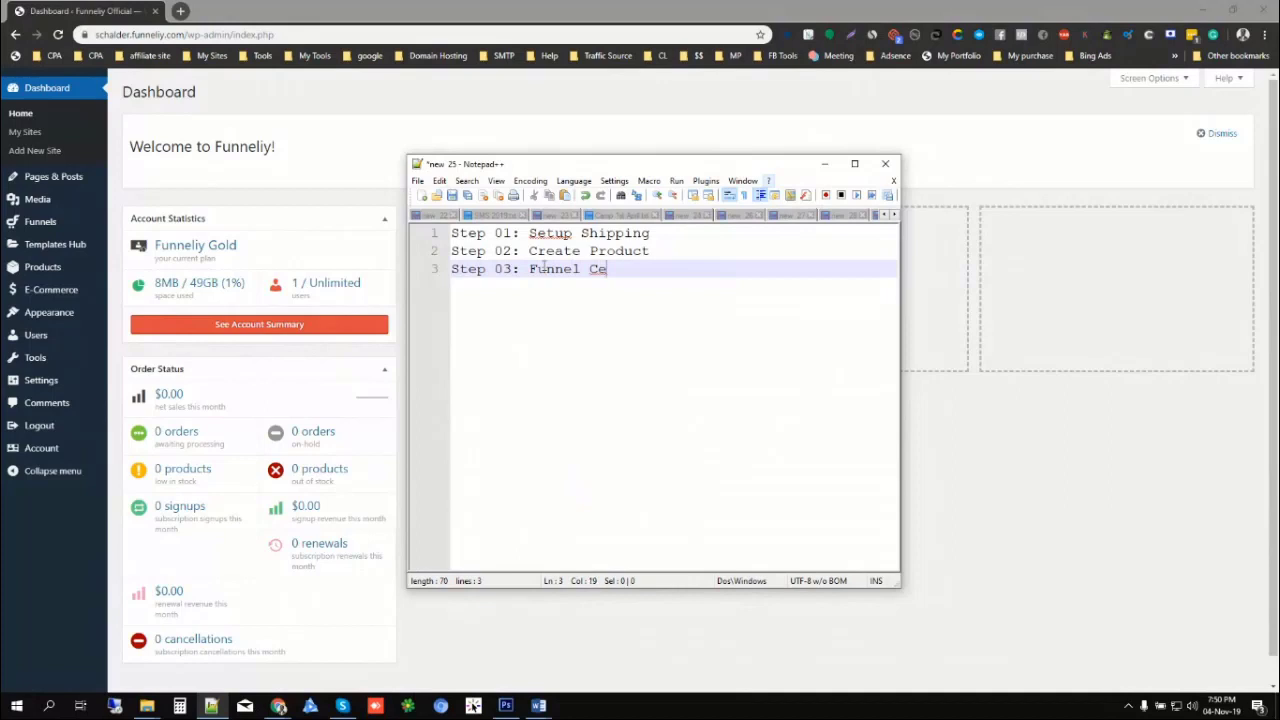
pyautogui.press('BackSpace')
pyautogui.write('reation')
pyautogui.keyDown('ctrl'); pyautogui.scroll(4, 707, 314); pyautogui.keyUp('ctrl')
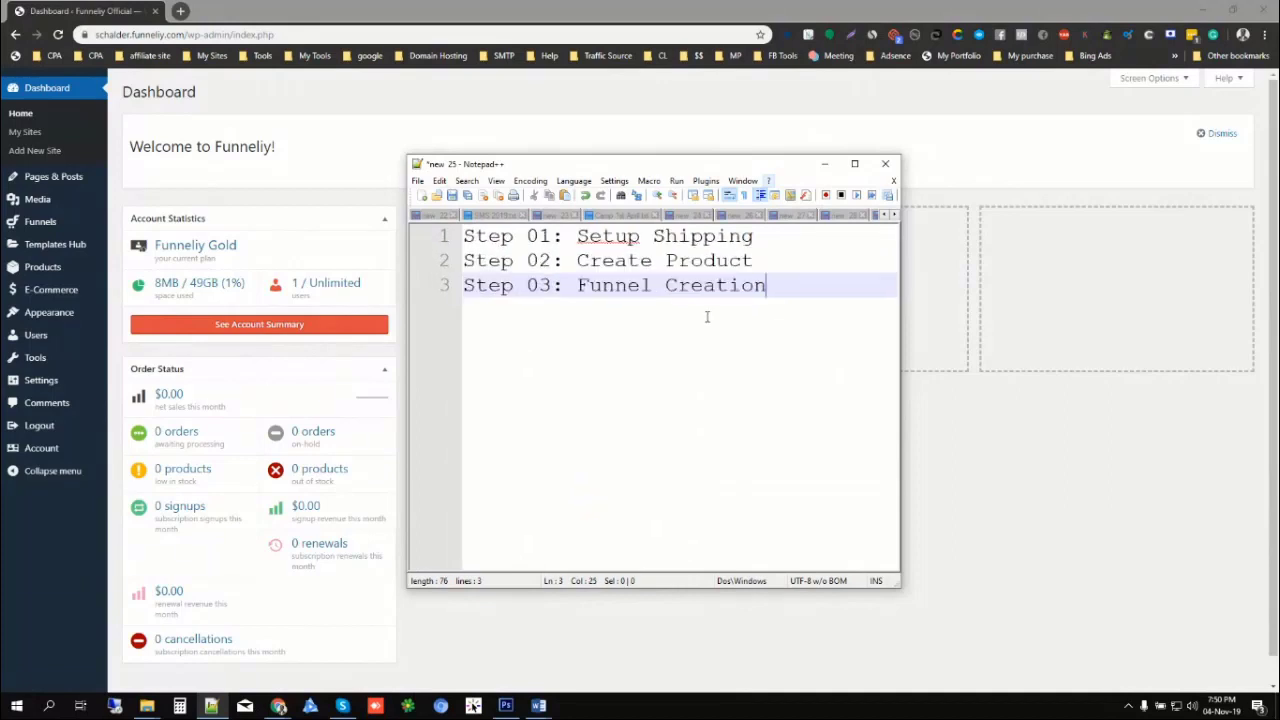
pyautogui.click(854, 163)
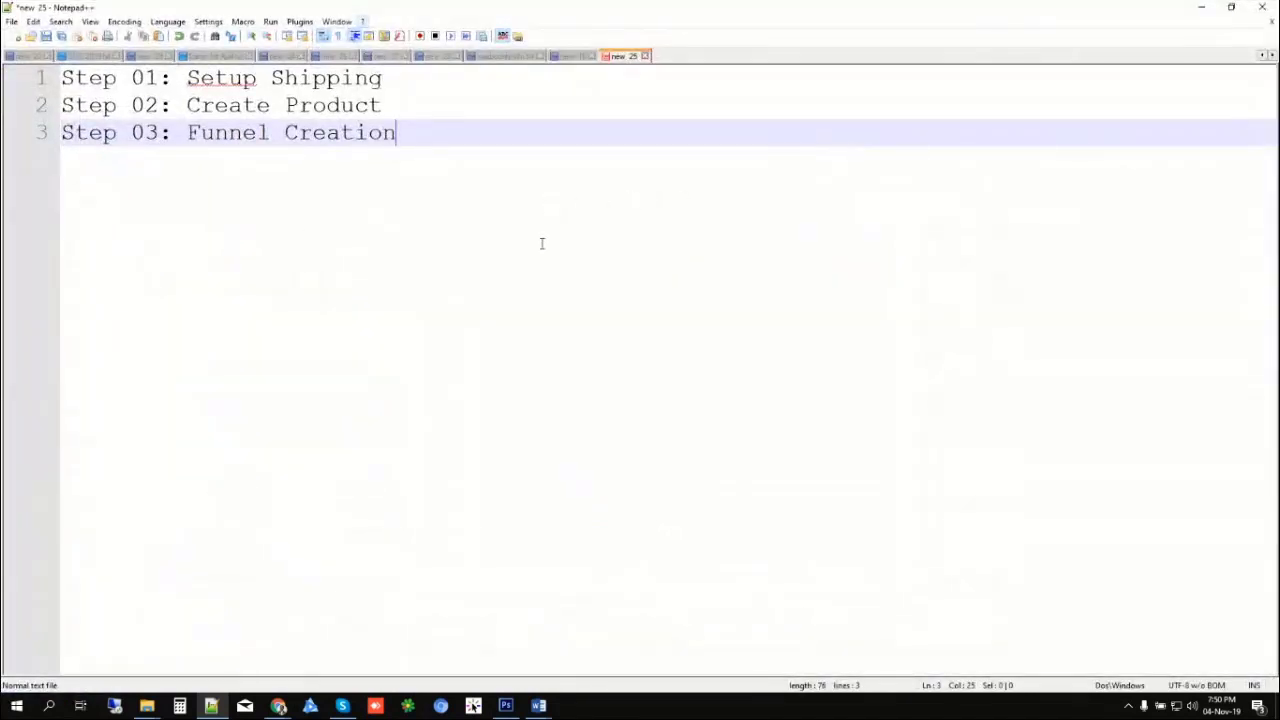
pyautogui.click(407, 98)
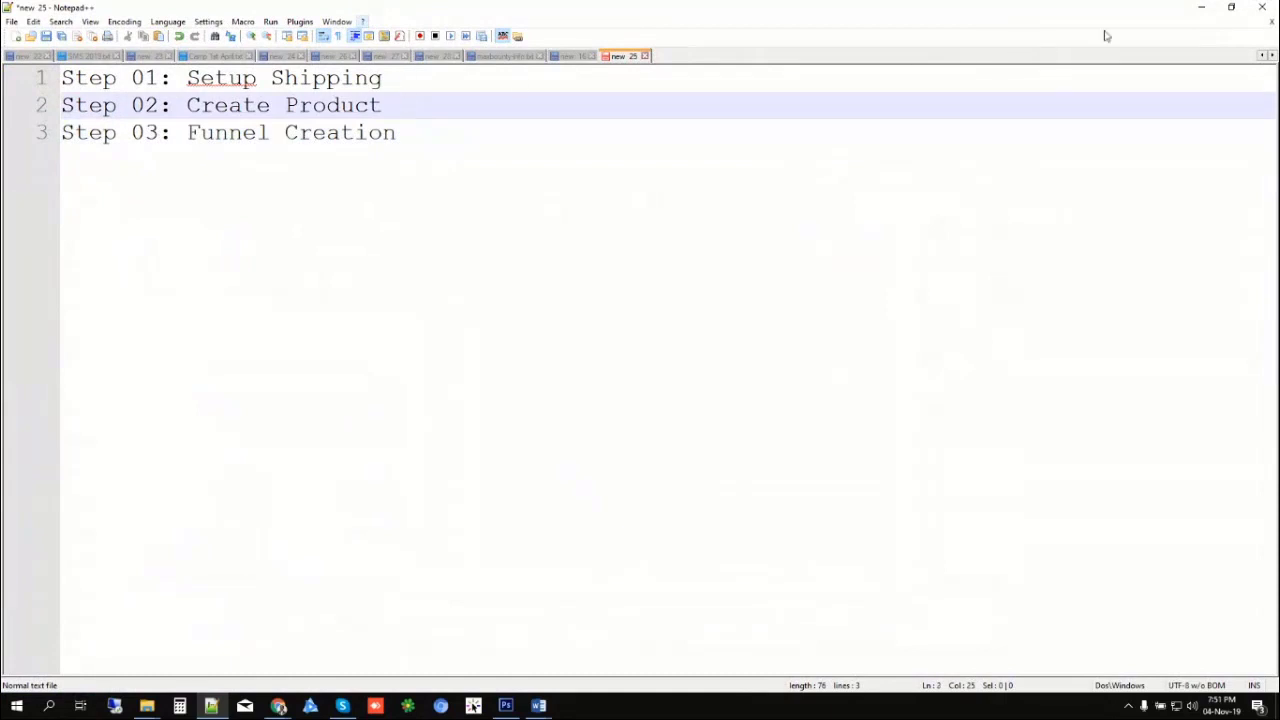
# - Return to the Funneliy dashboard in Chrome and open the E-Commerce shipping zone settings, dismissing the WooCommerce & Zapier notice
pyautogui.click(1201, 7)
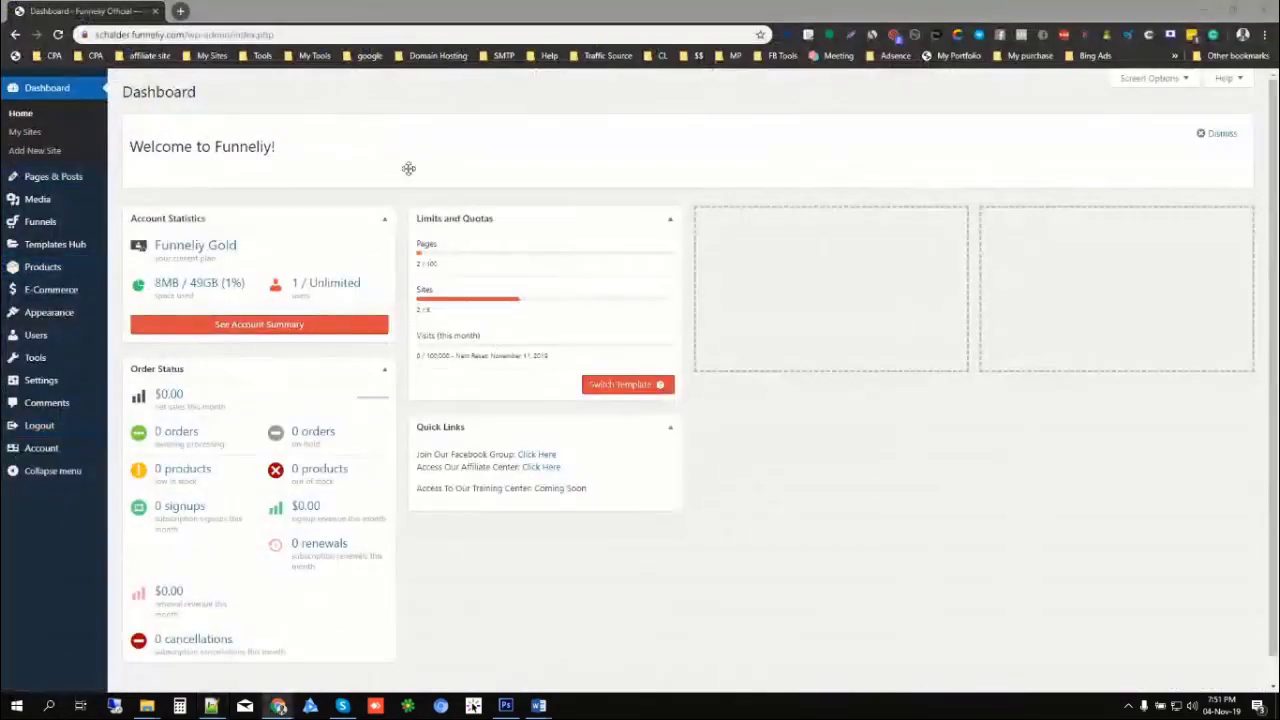
pyautogui.moveTo(100, 302)
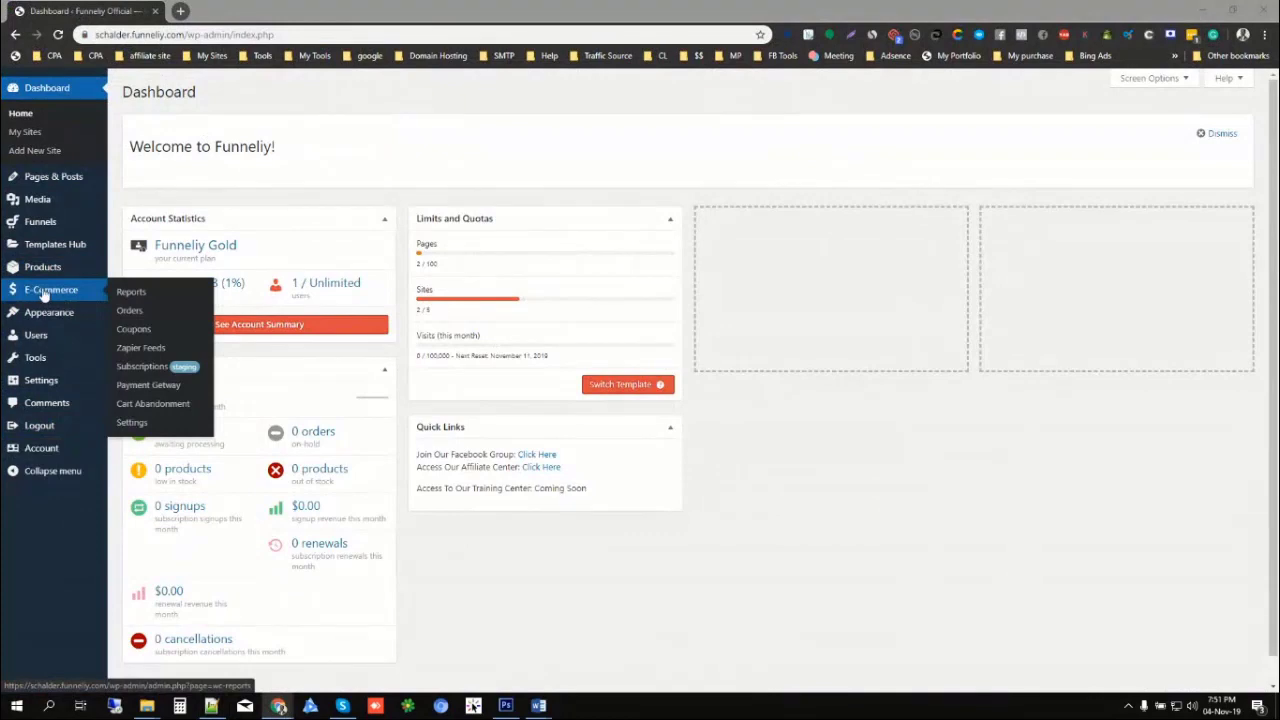
pyautogui.click(131, 424)
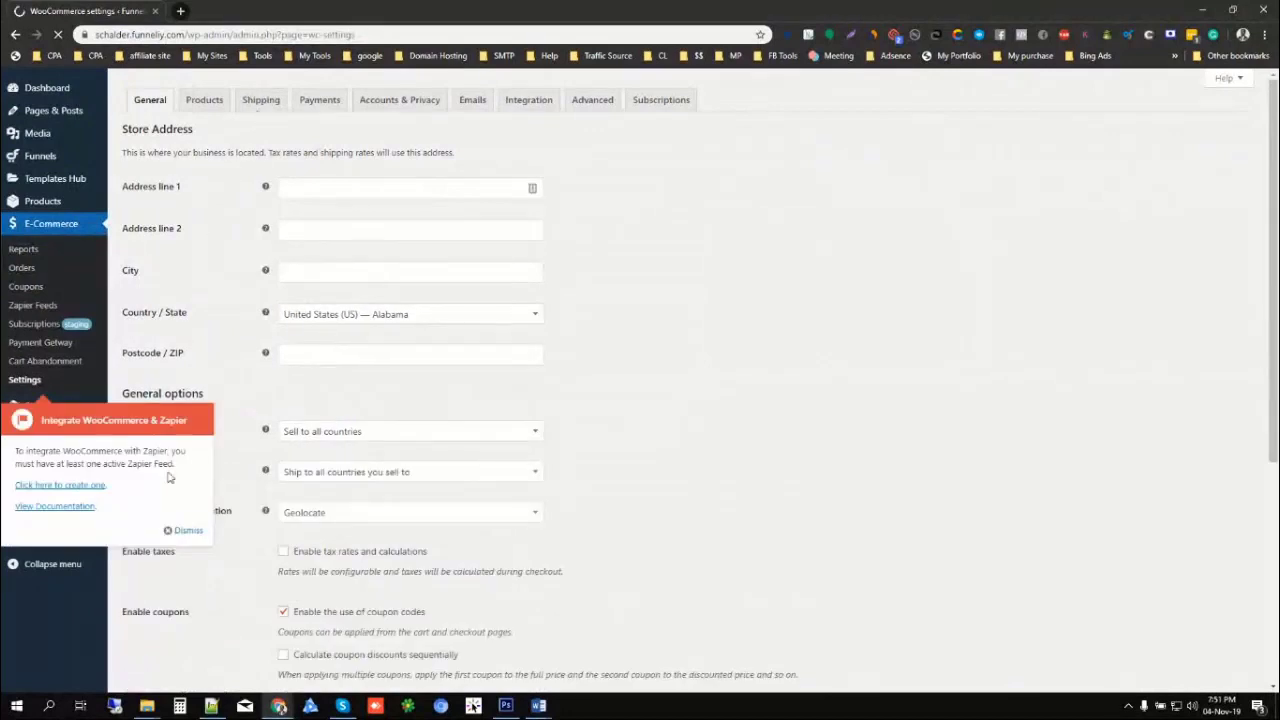
pyautogui.click(183, 531)
pyautogui.click(261, 100)
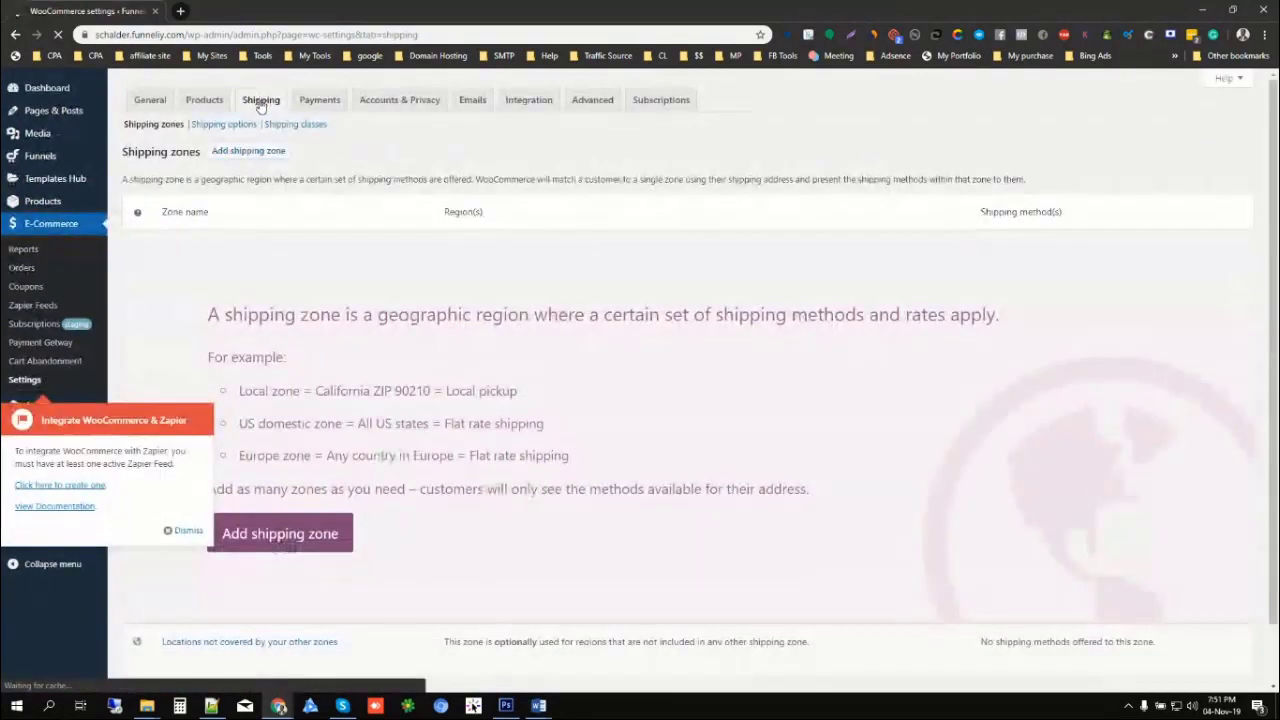
pyautogui.click(188, 527)
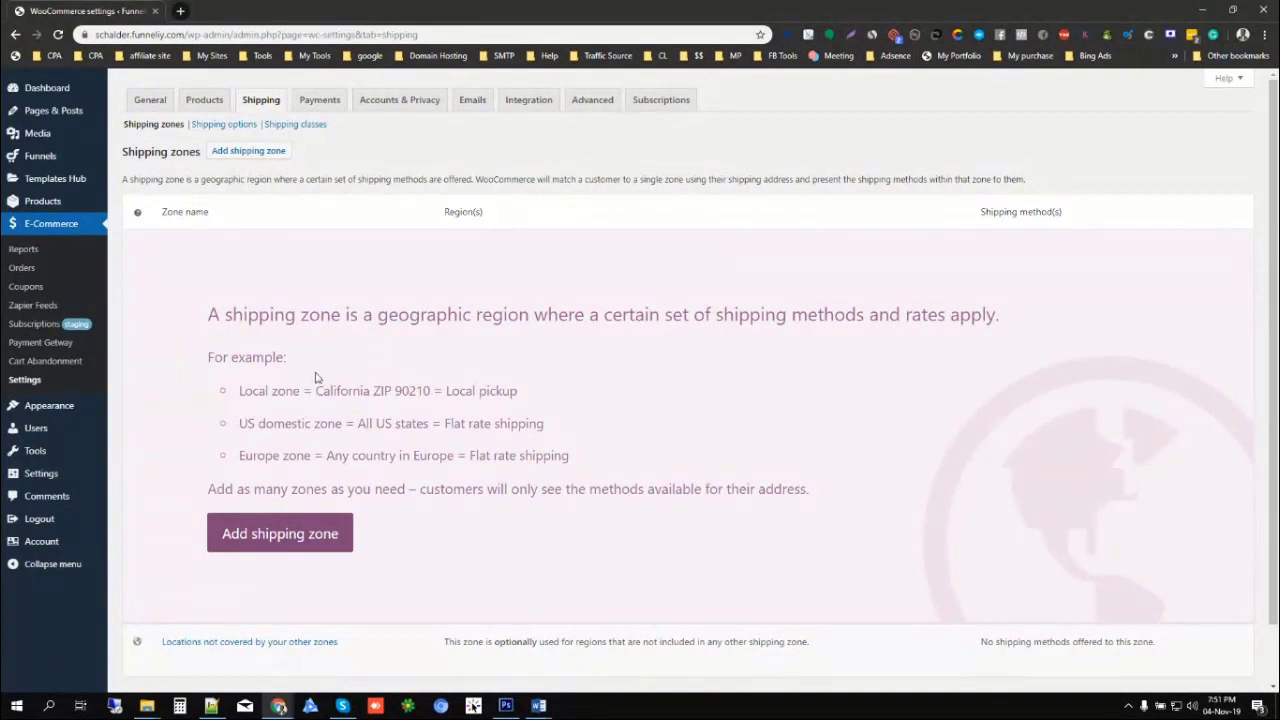
pyautogui.click(151, 129)
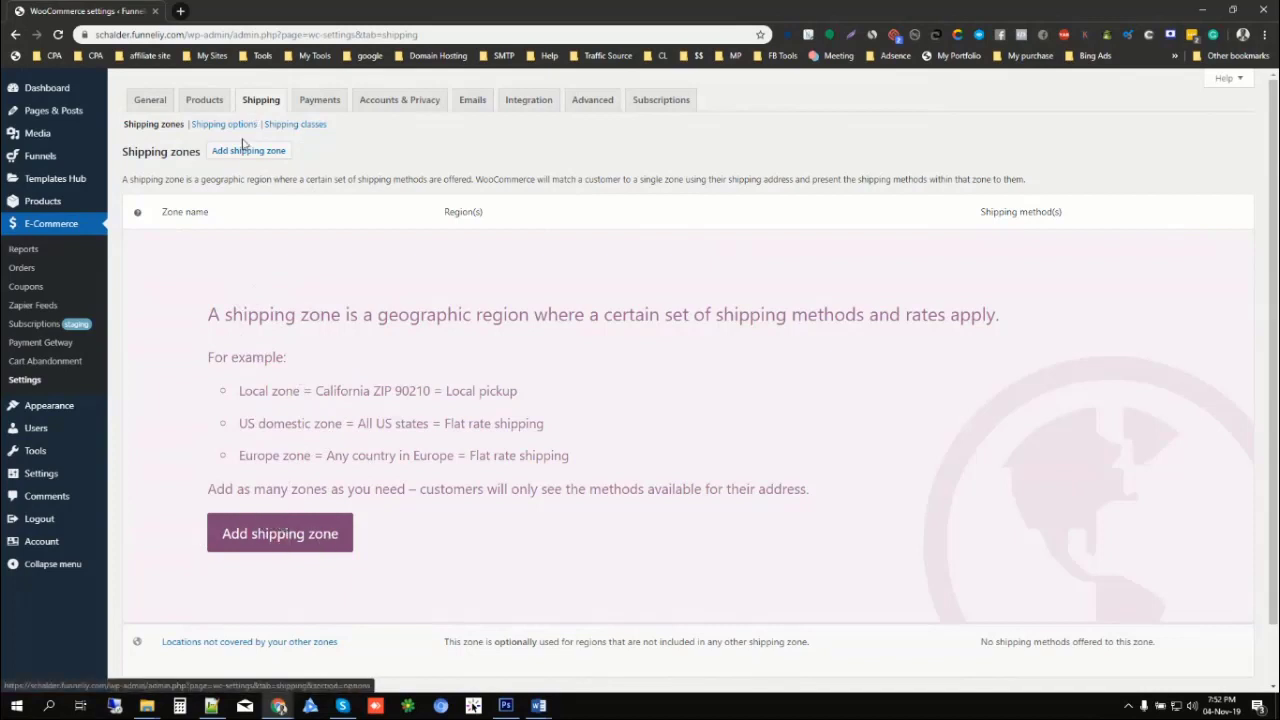
# - Add a new shipping zone and name it "Free Plus Shipping"
pyautogui.click(277, 536)
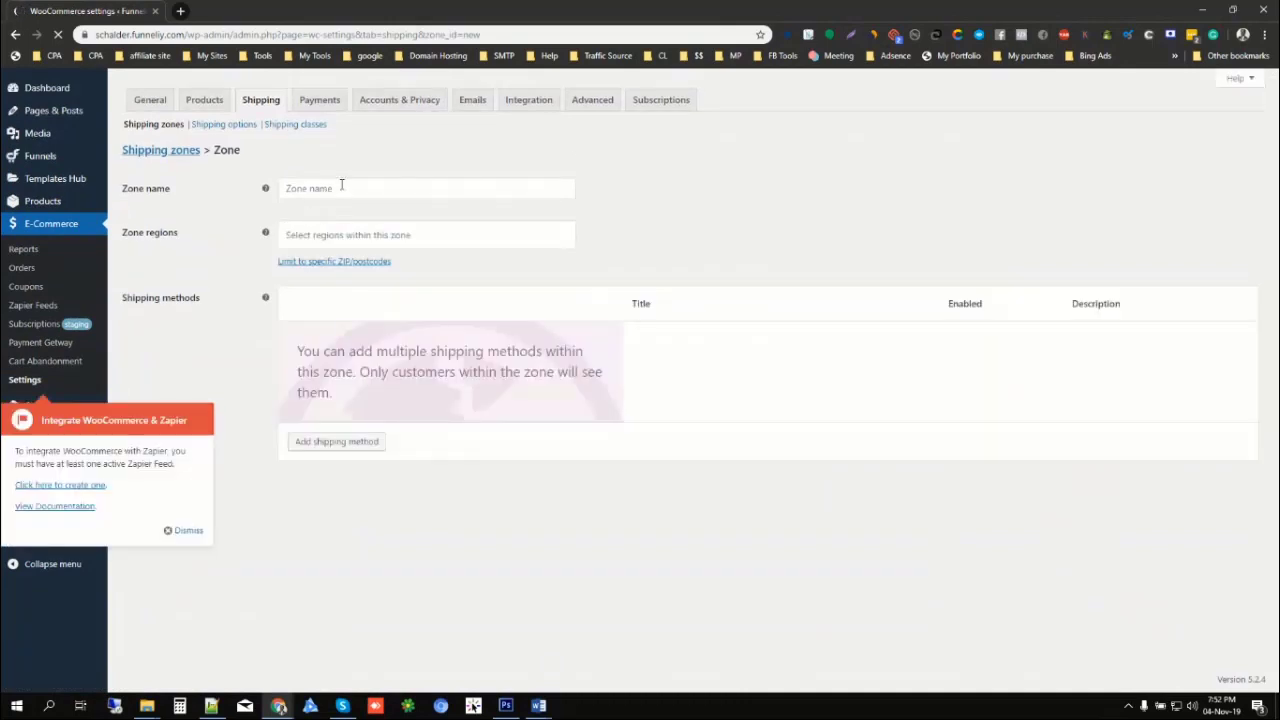
pyautogui.click(341, 187)
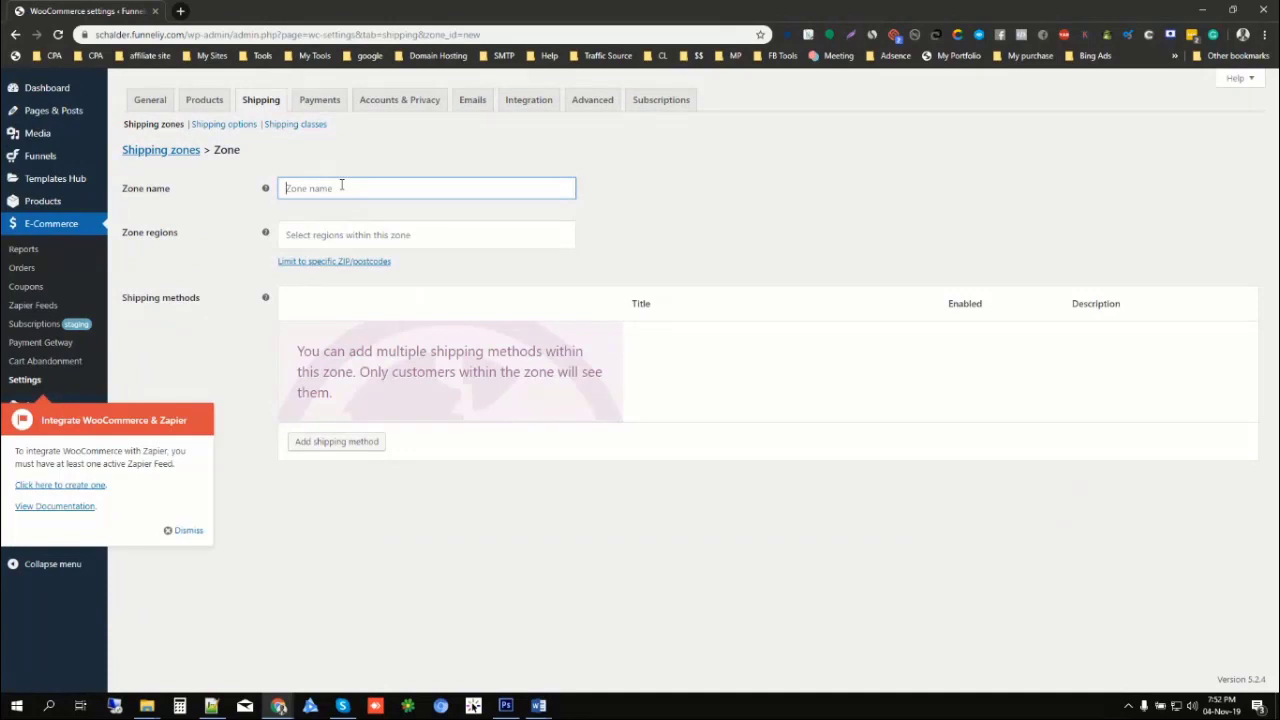
pyautogui.write('Shipping')
pyautogui.hotkey('ctrl', 'shift', 'i')
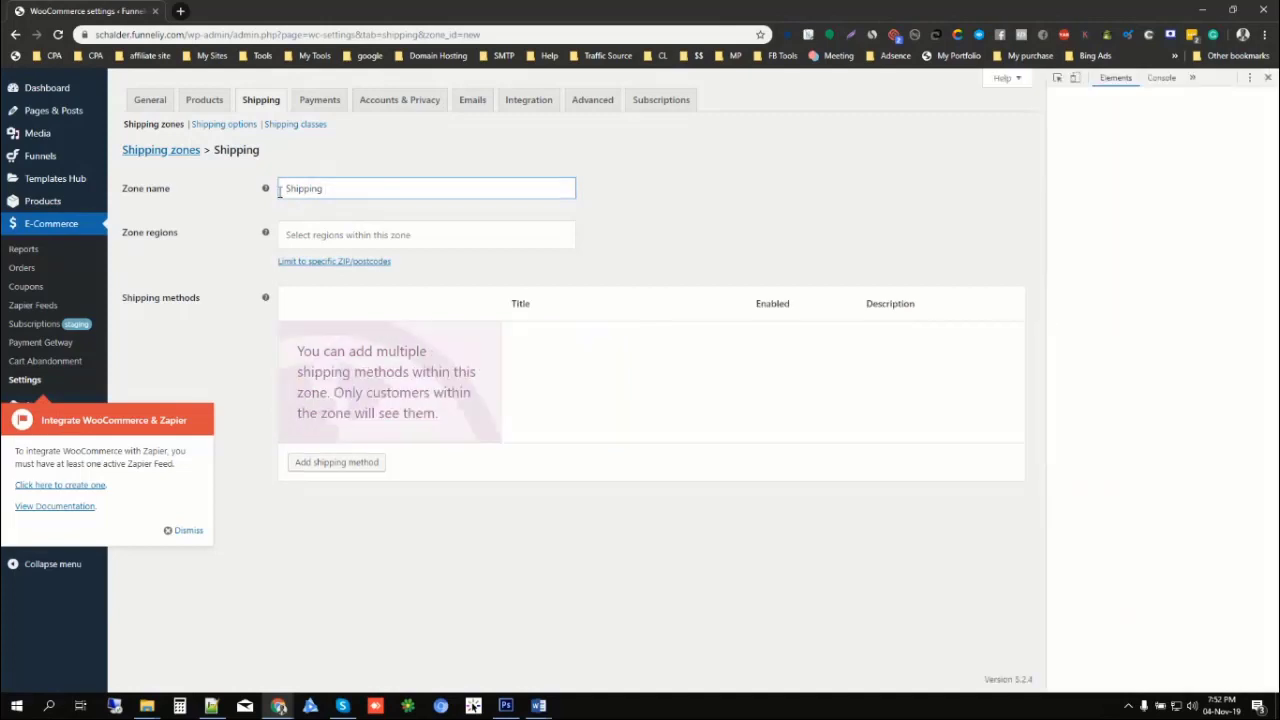
pyautogui.click(288, 188)
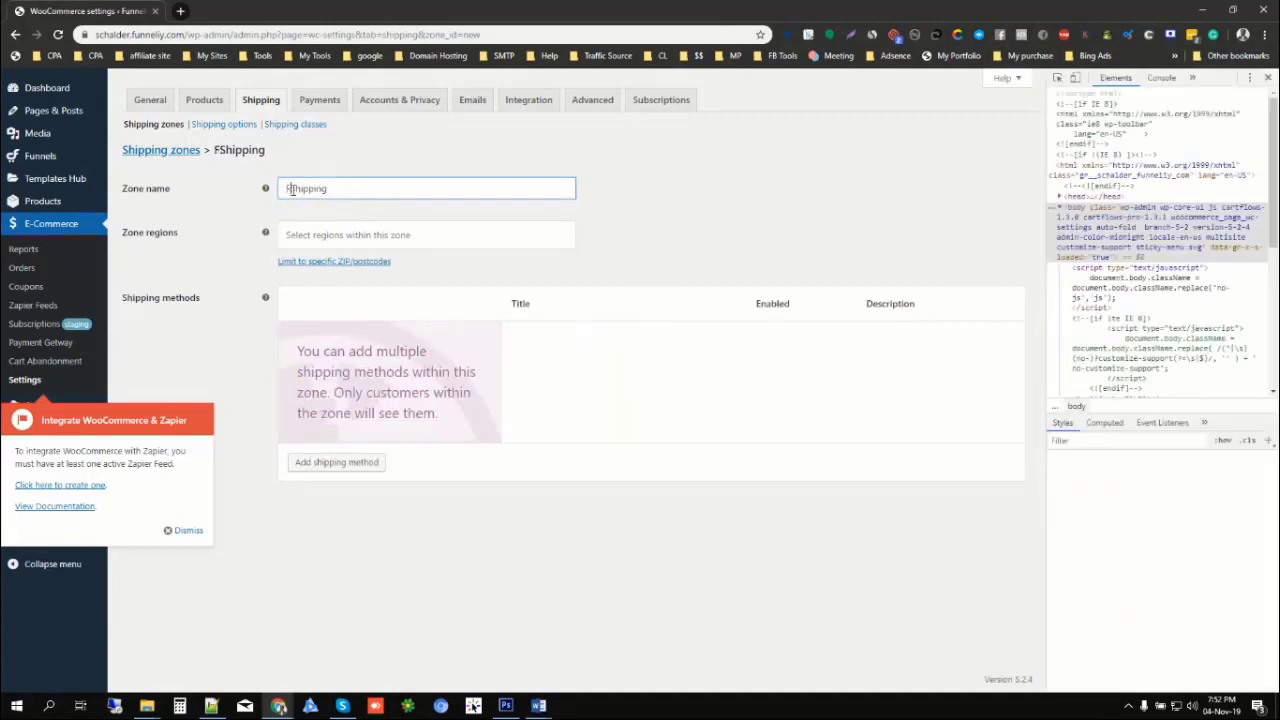
pyautogui.write('Free Plus')
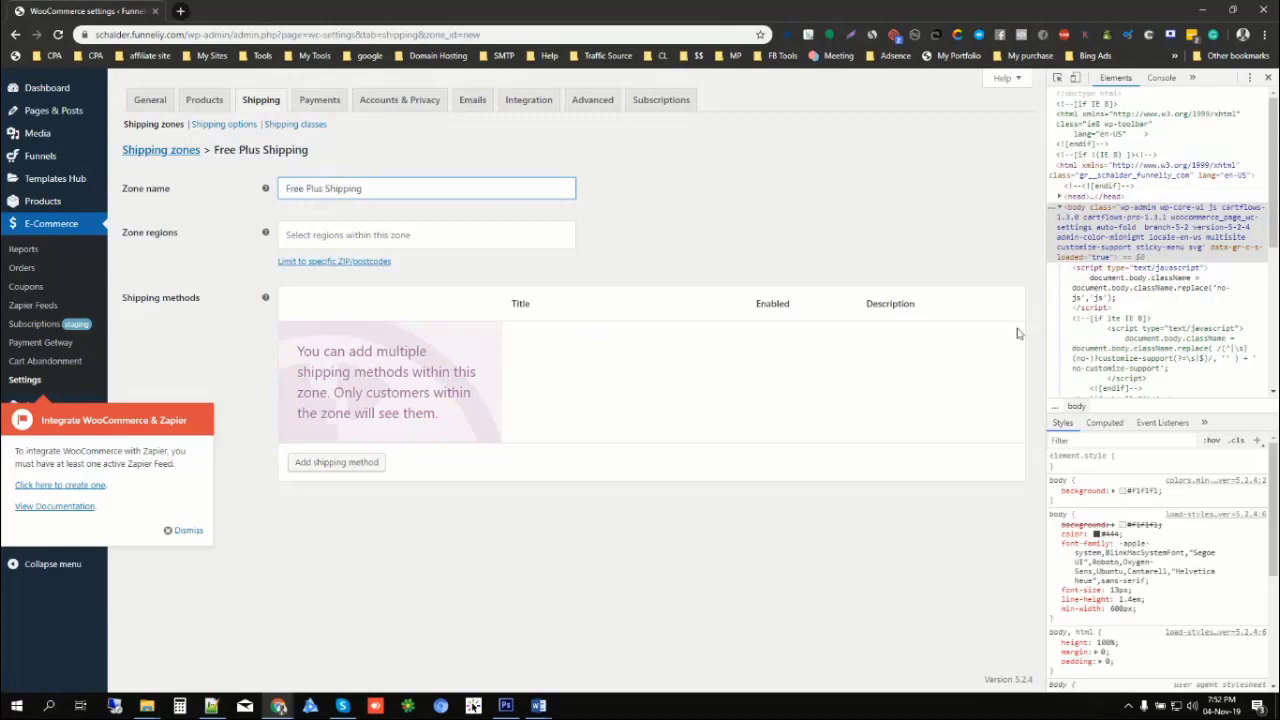
pyautogui.click(1266, 79)
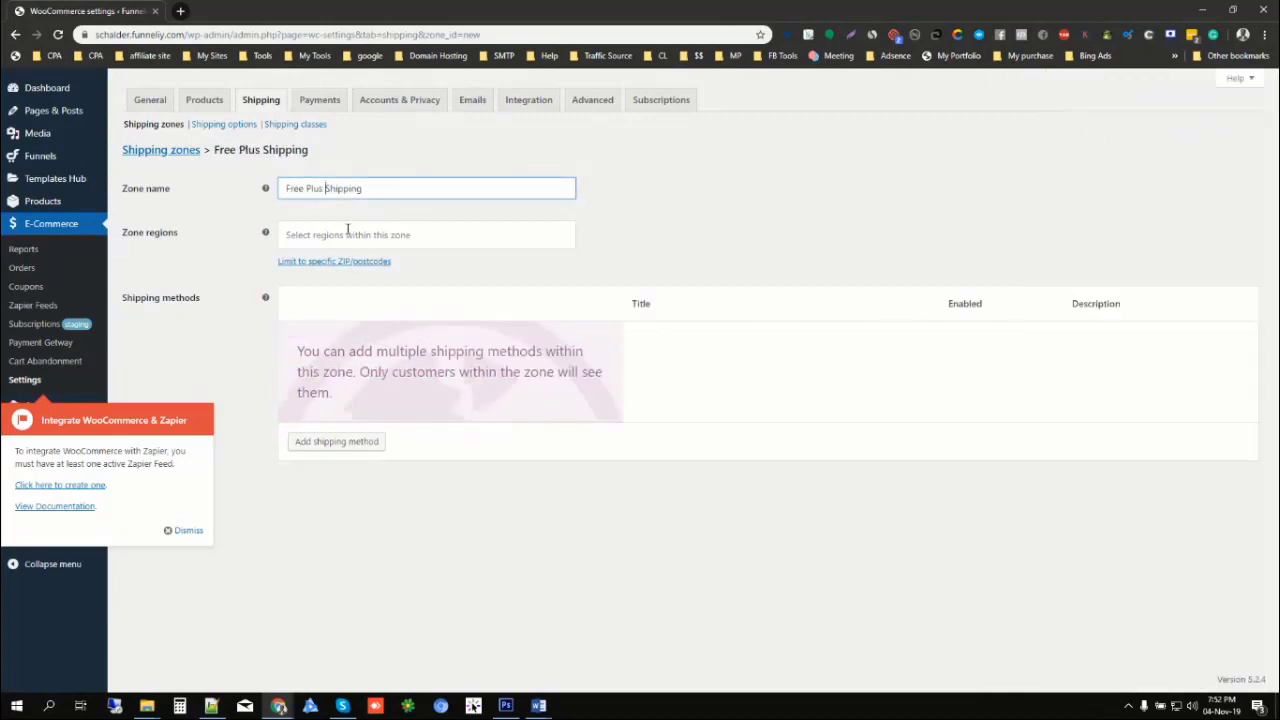
pyautogui.click(284, 234)
pyautogui.click(330, 235)
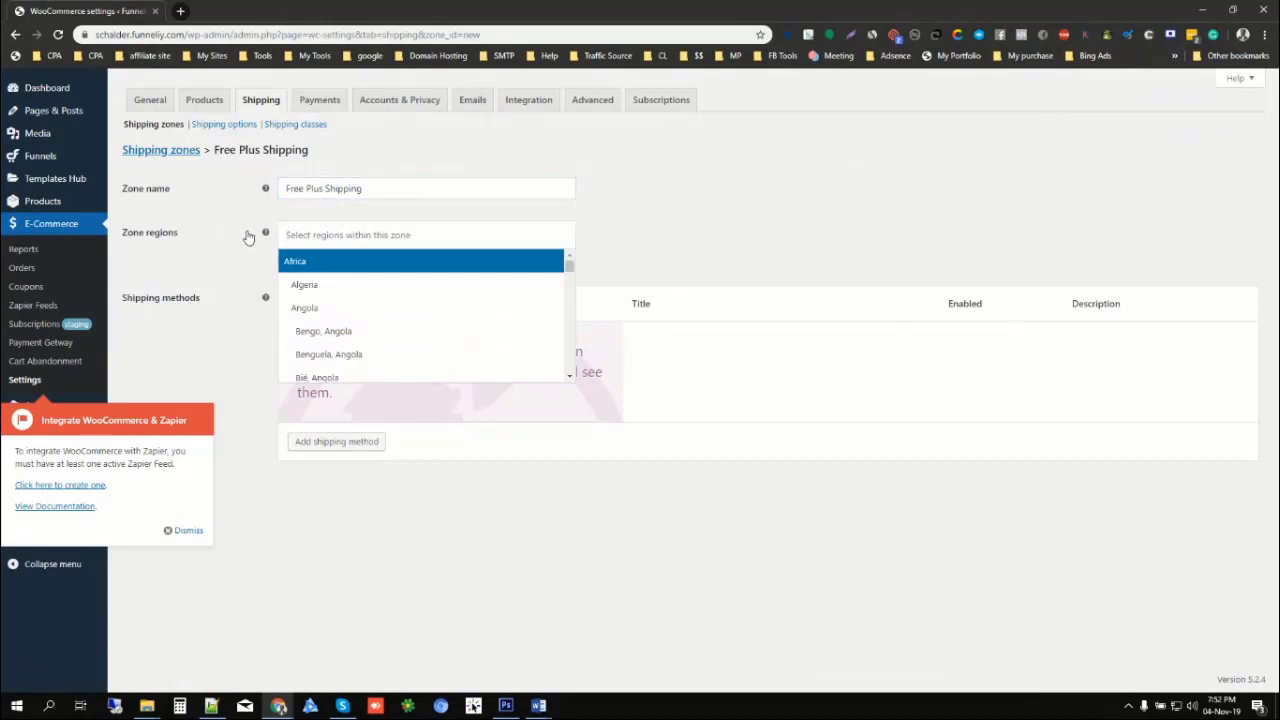
pyautogui.click(776, 180)
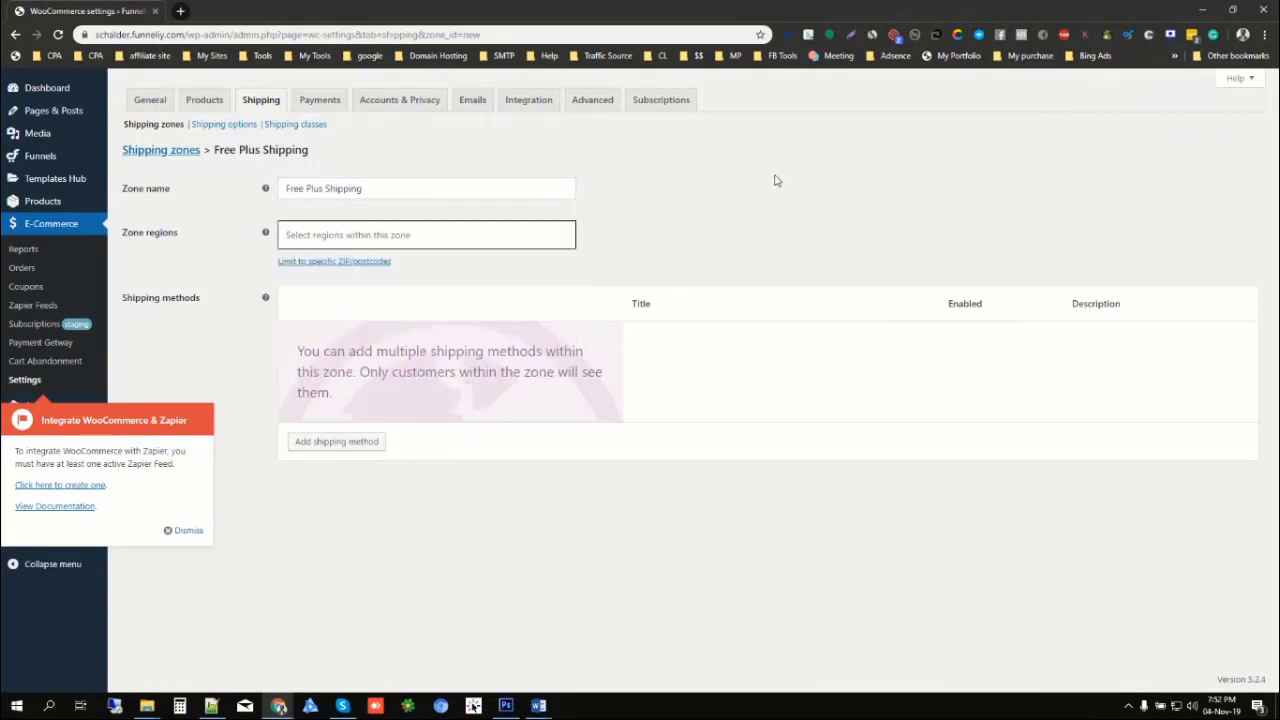
pyautogui.click(361, 233)
pyautogui.click(361, 234)
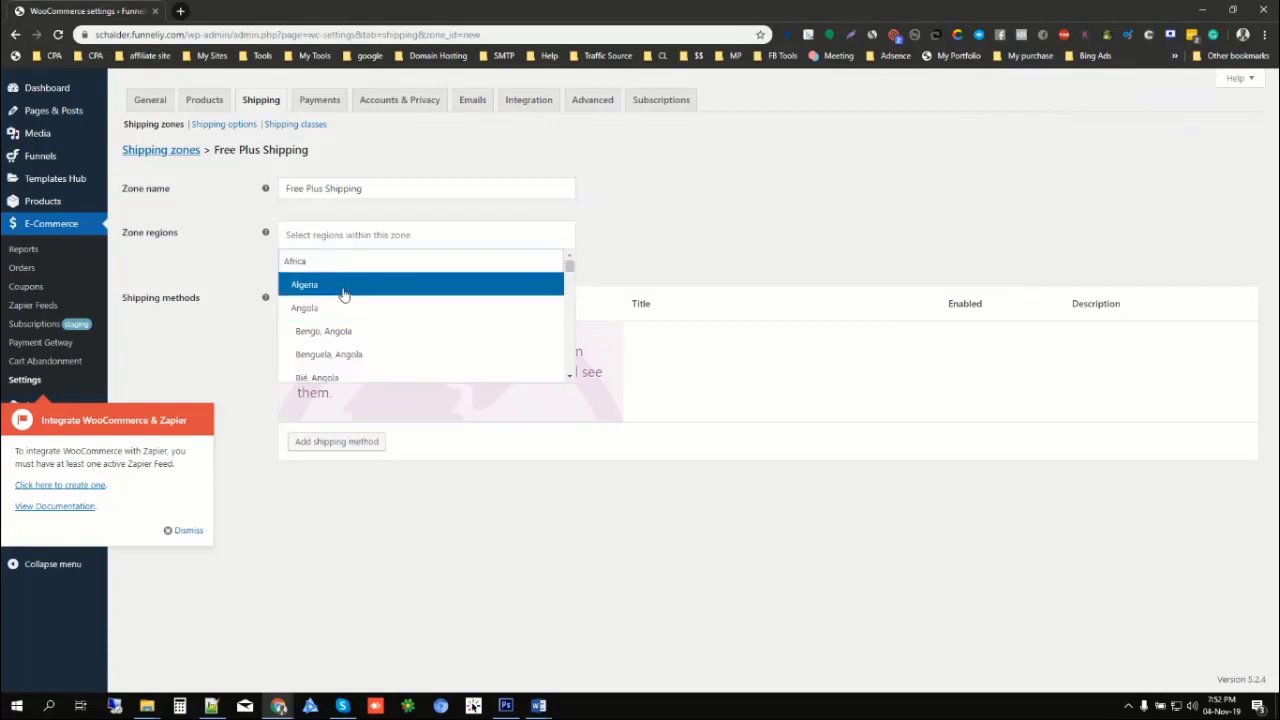
pyautogui.scroll(-1, 343, 300)
pyautogui.click(591, 240)
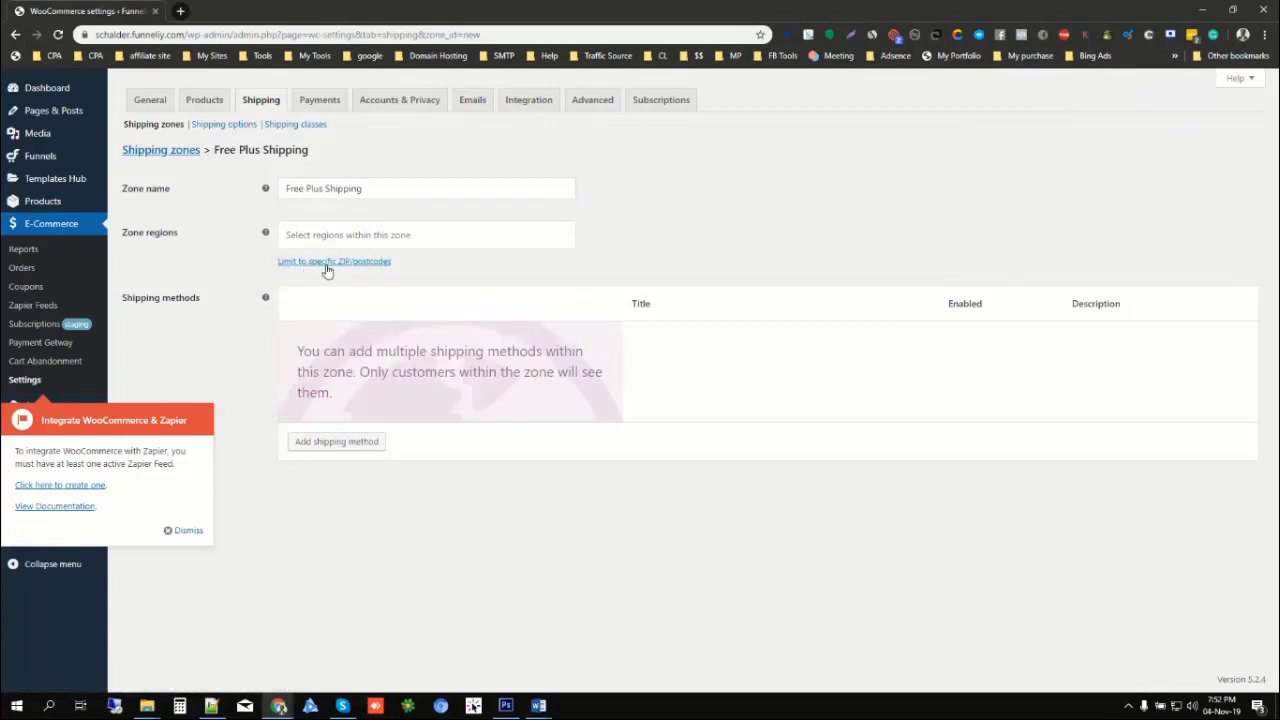
# - Search the zone regions for "United" and add United States (US) to the Free Plus Shipping zone
pyautogui.click(400, 234)
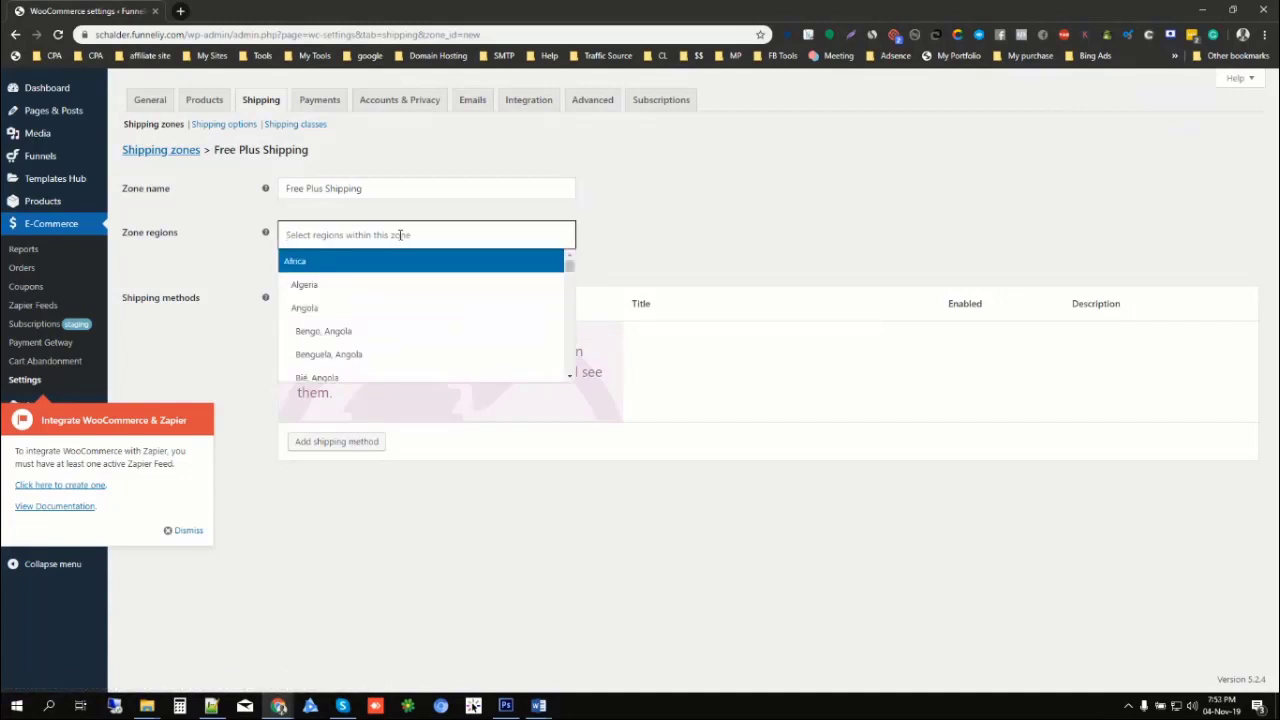
pyautogui.click(382, 233)
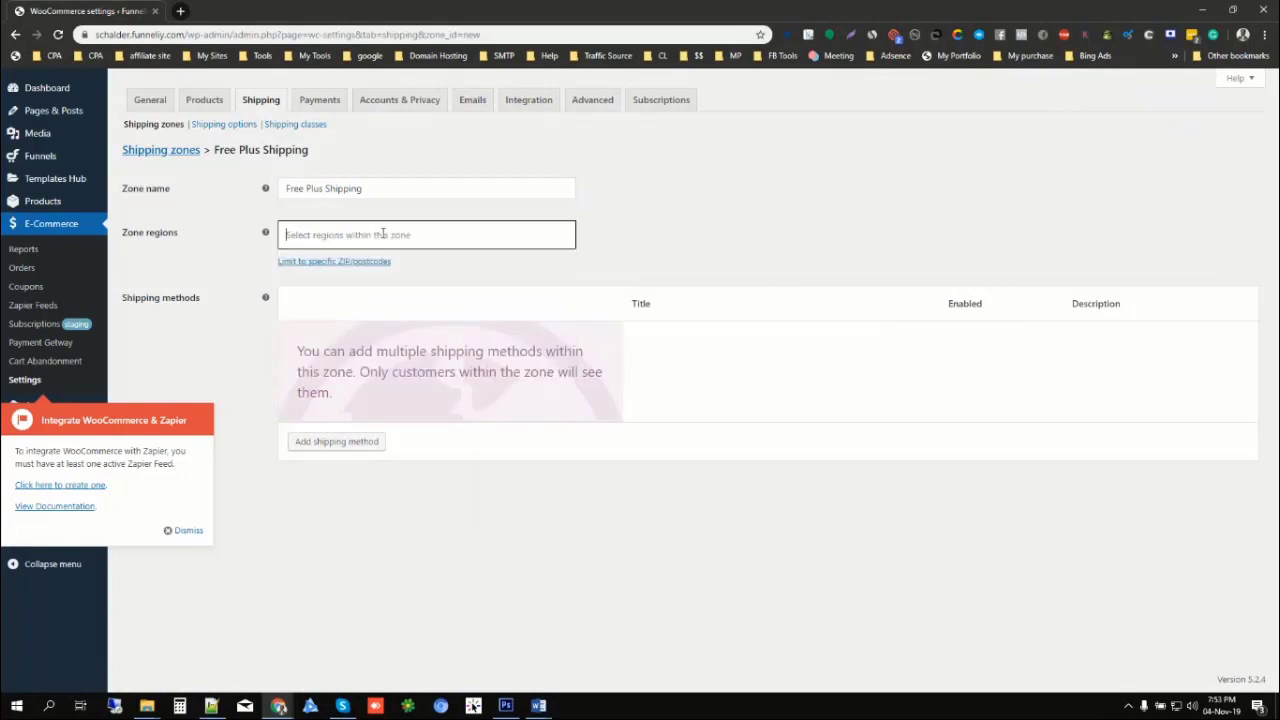
pyautogui.click(382, 233)
pyautogui.write('Uni')
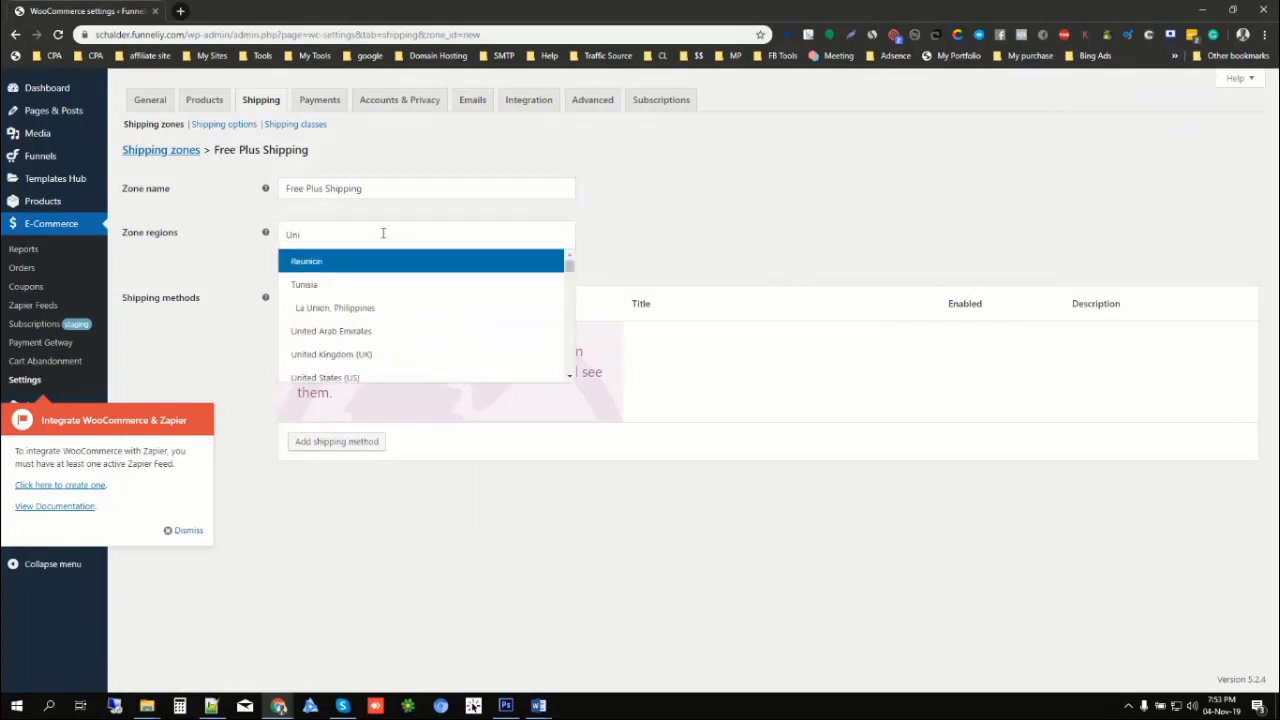
pyautogui.write('ted')
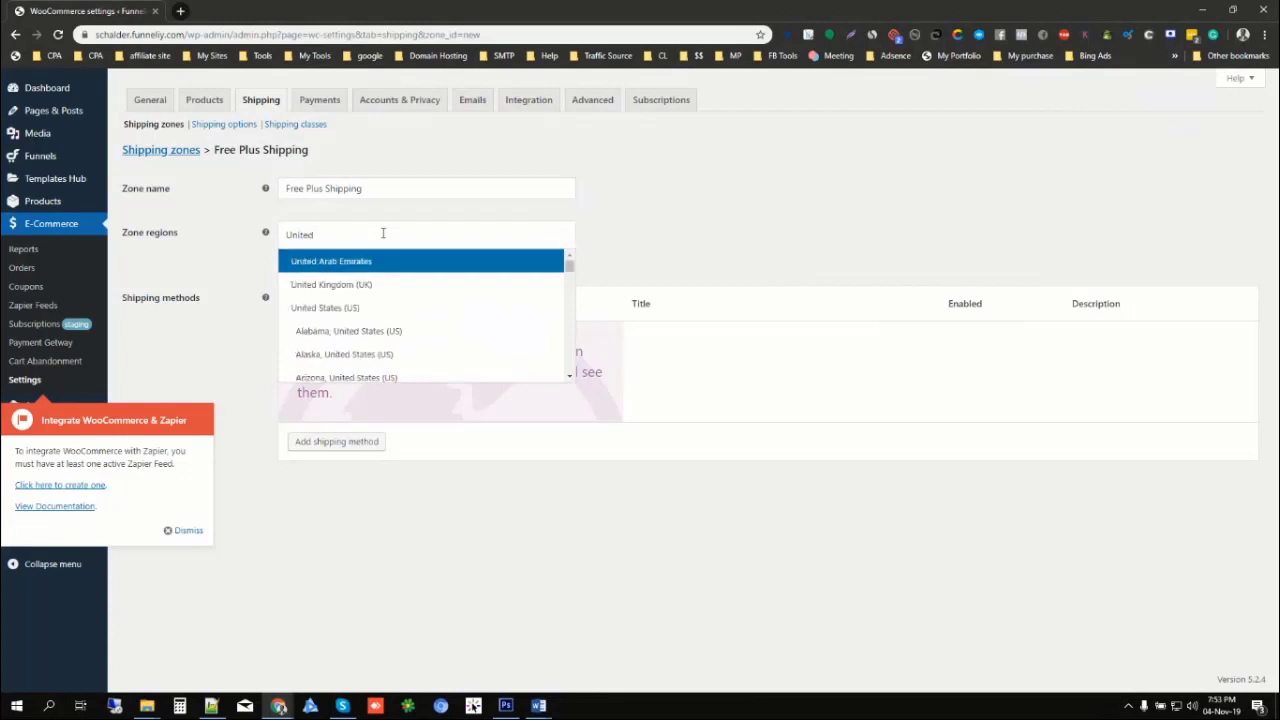
pyautogui.click(325, 308)
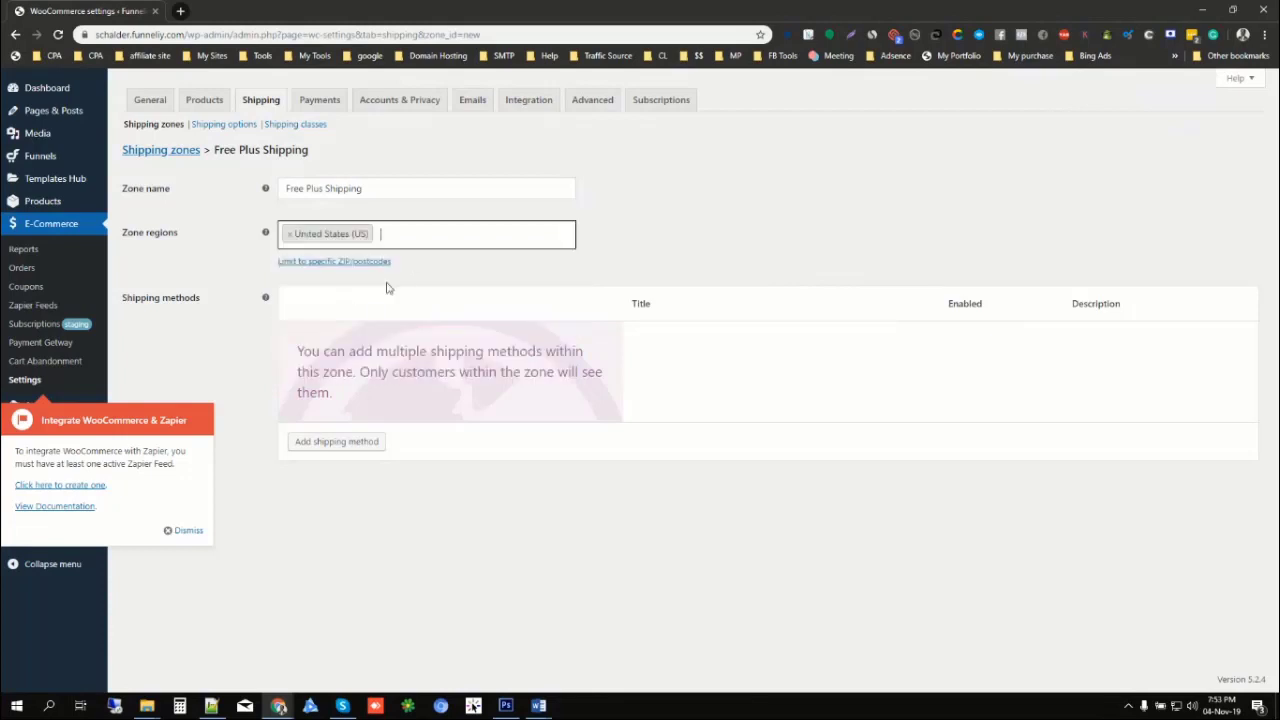
# - Search the zone regions for "Bangladesh" and add Bangladesh to the Free Plus Shipping zone
pyautogui.click(413, 235)
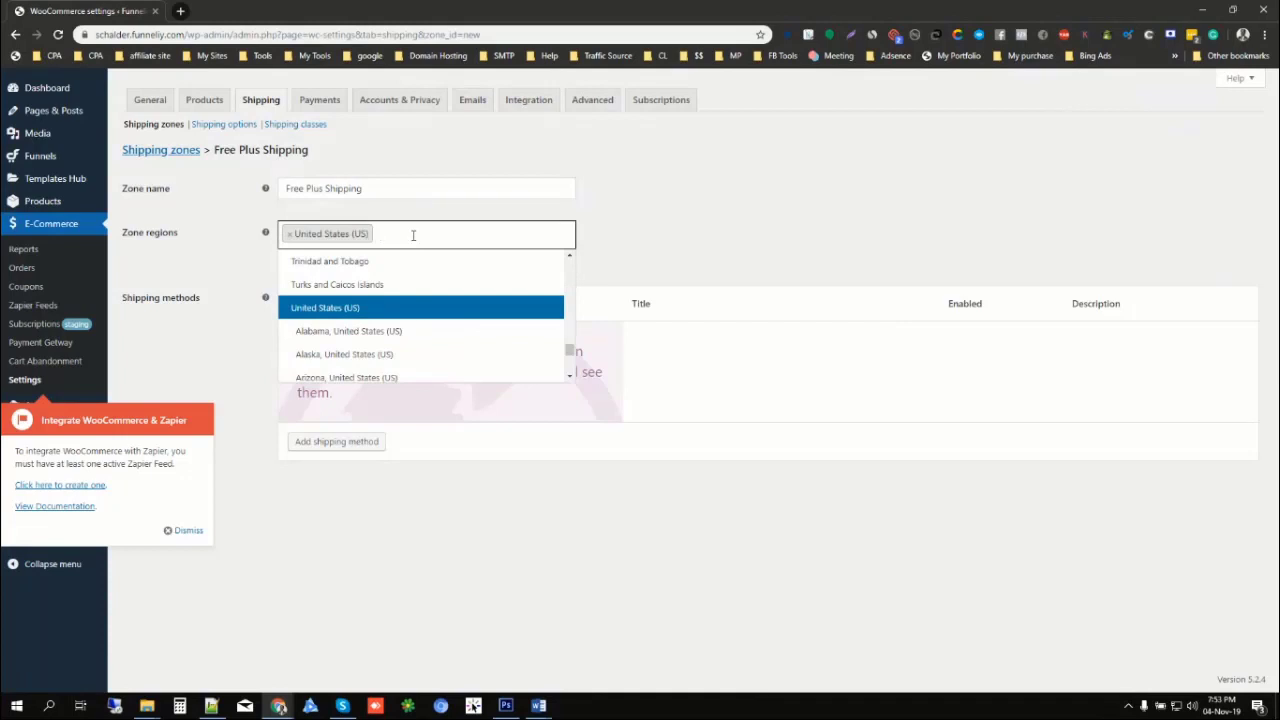
pyautogui.write('Ba')
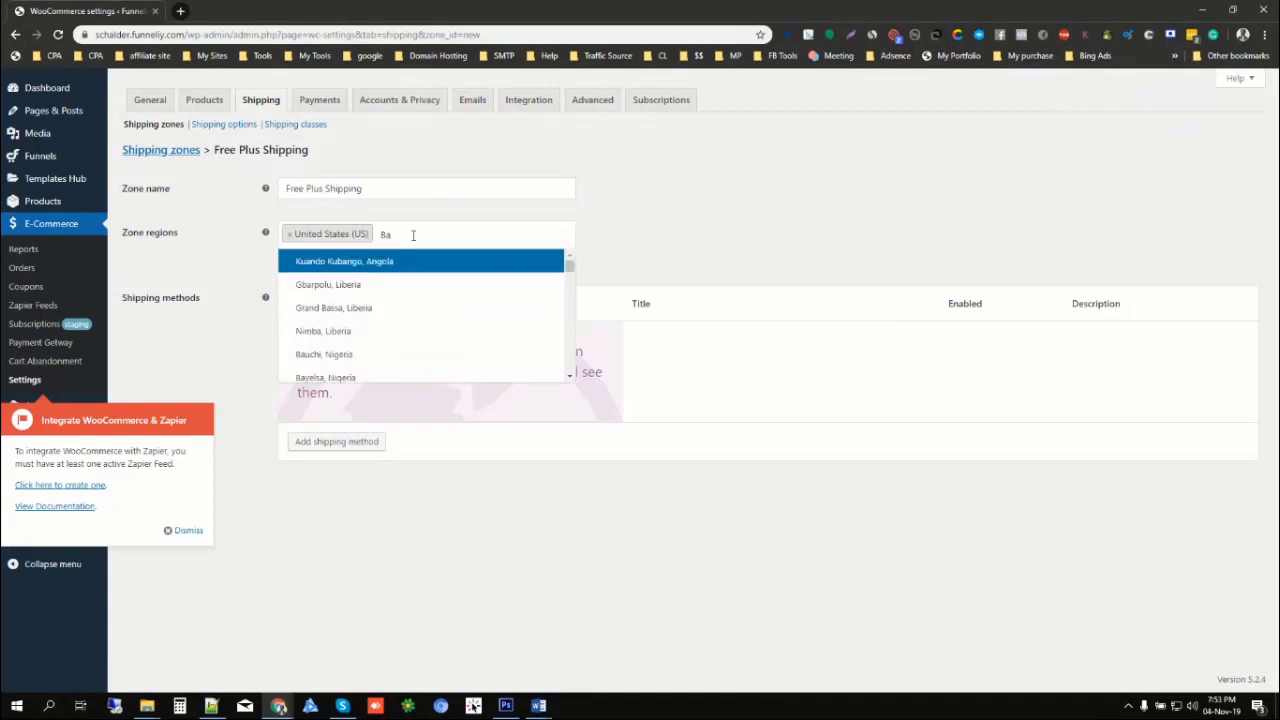
pyautogui.write('ng')
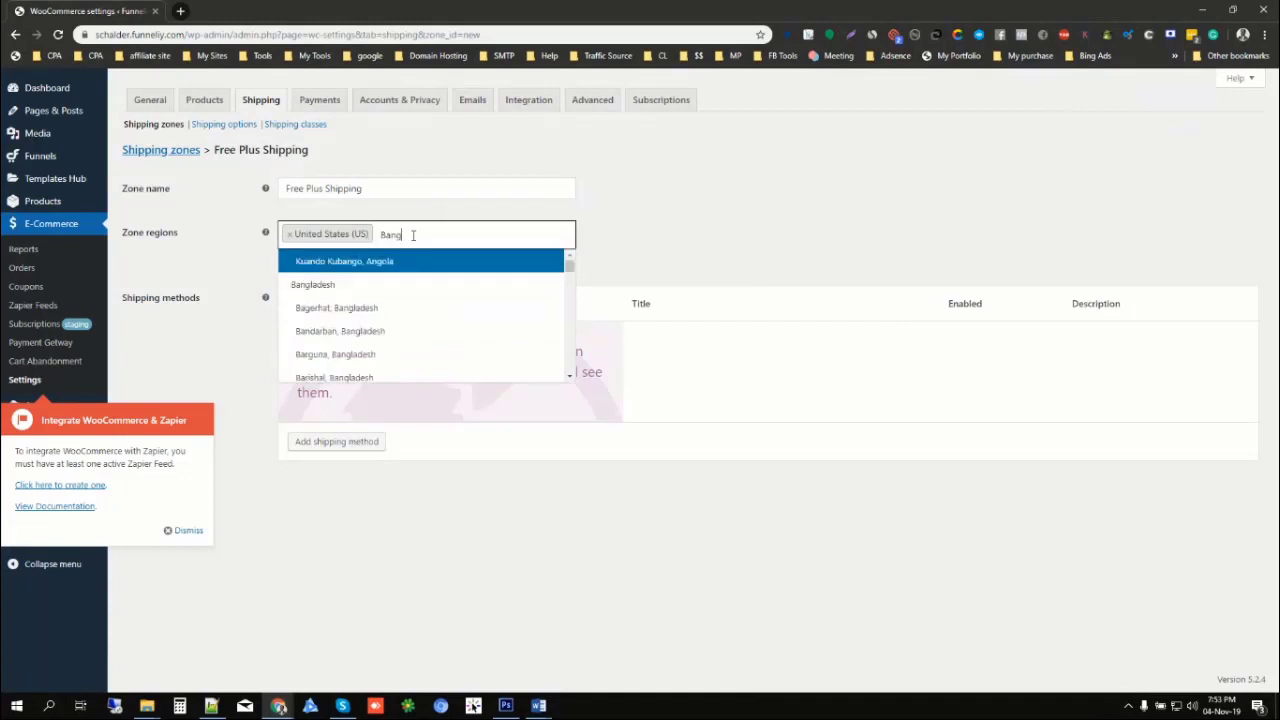
pyautogui.write('ladesh')
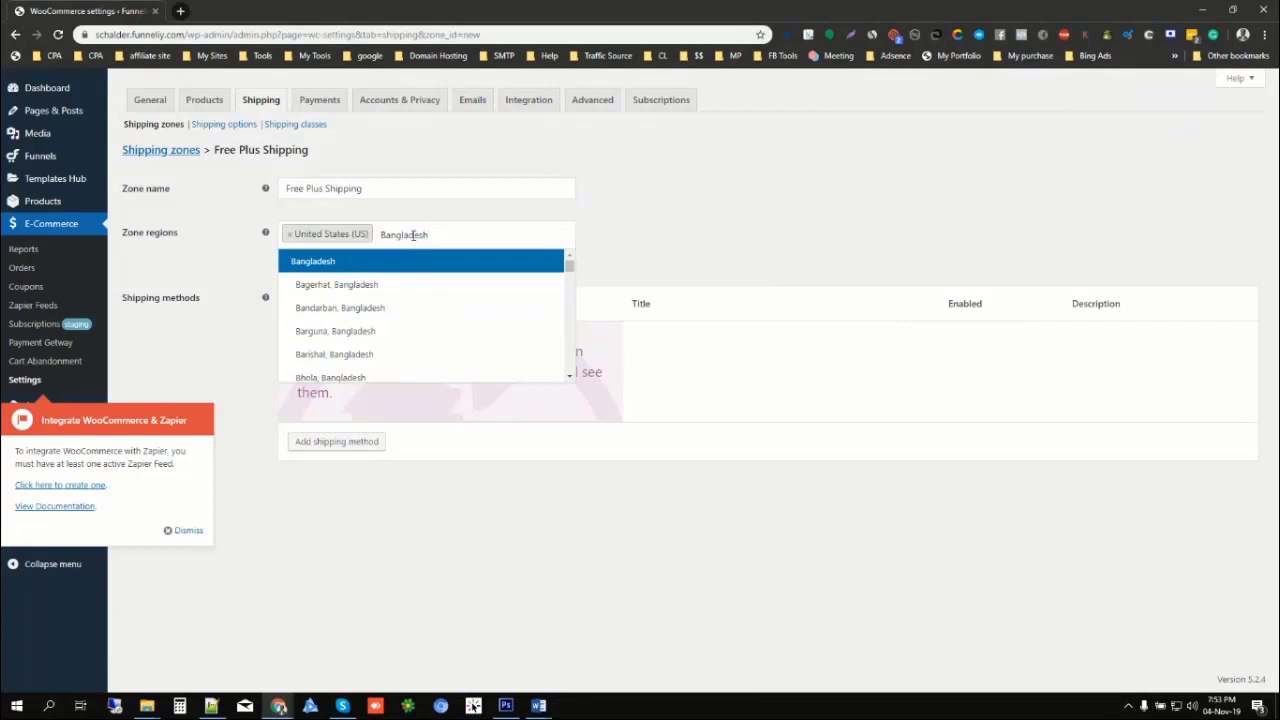
pyautogui.click(345, 265)
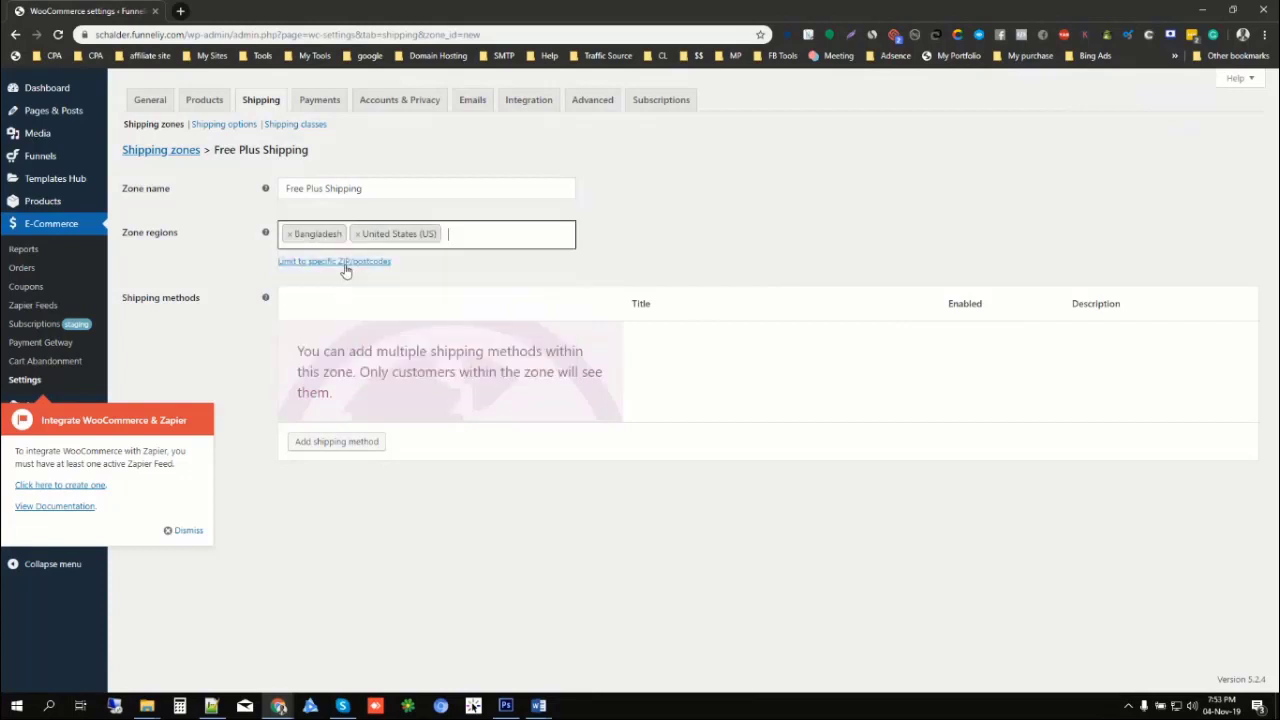
# - Add United Kingdom (UK) and Canada to the Free Plus Shipping zone's regions
pyautogui.click(476, 233)
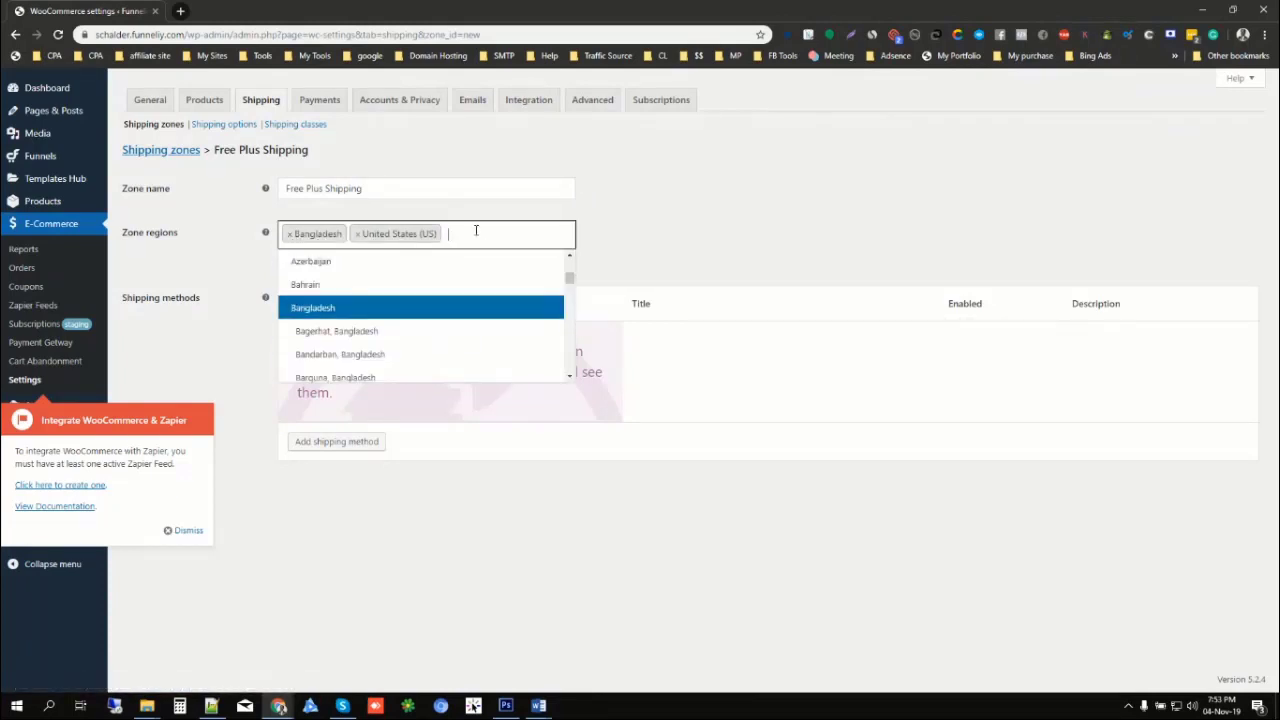
pyautogui.write('Uni')
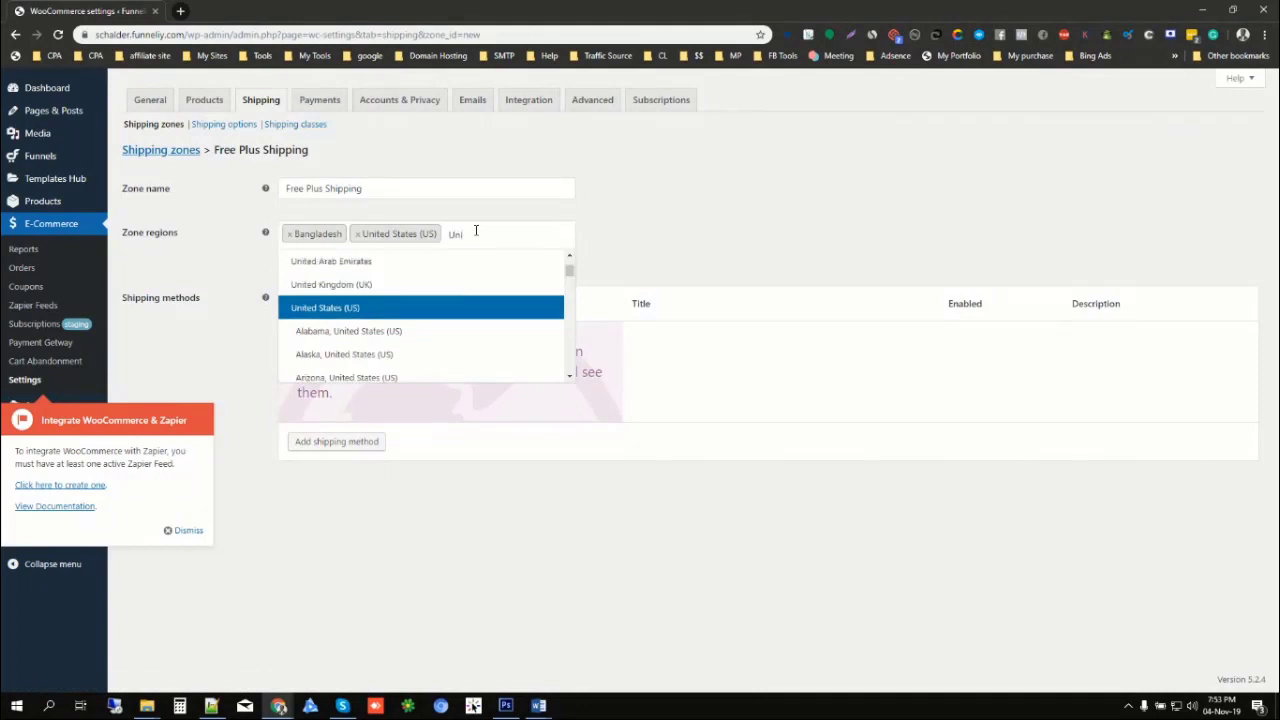
pyautogui.press('Up')
pyautogui.click(372, 288)
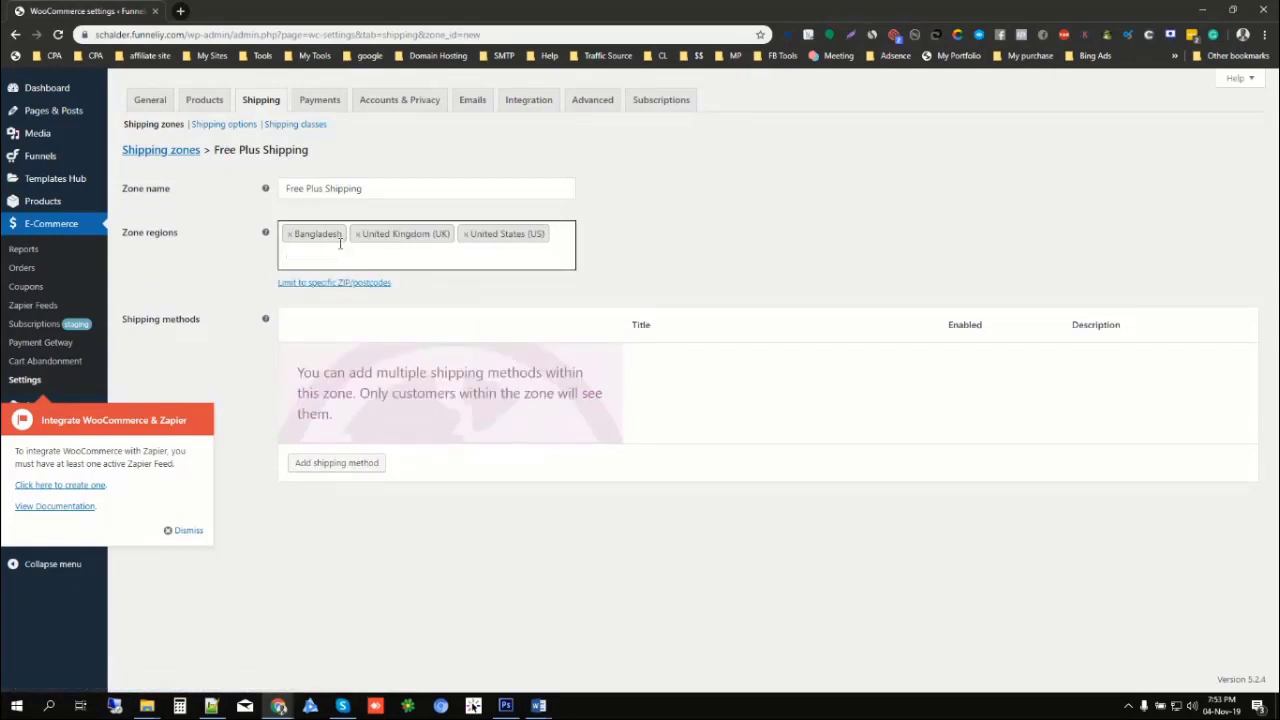
pyautogui.write('Cana')
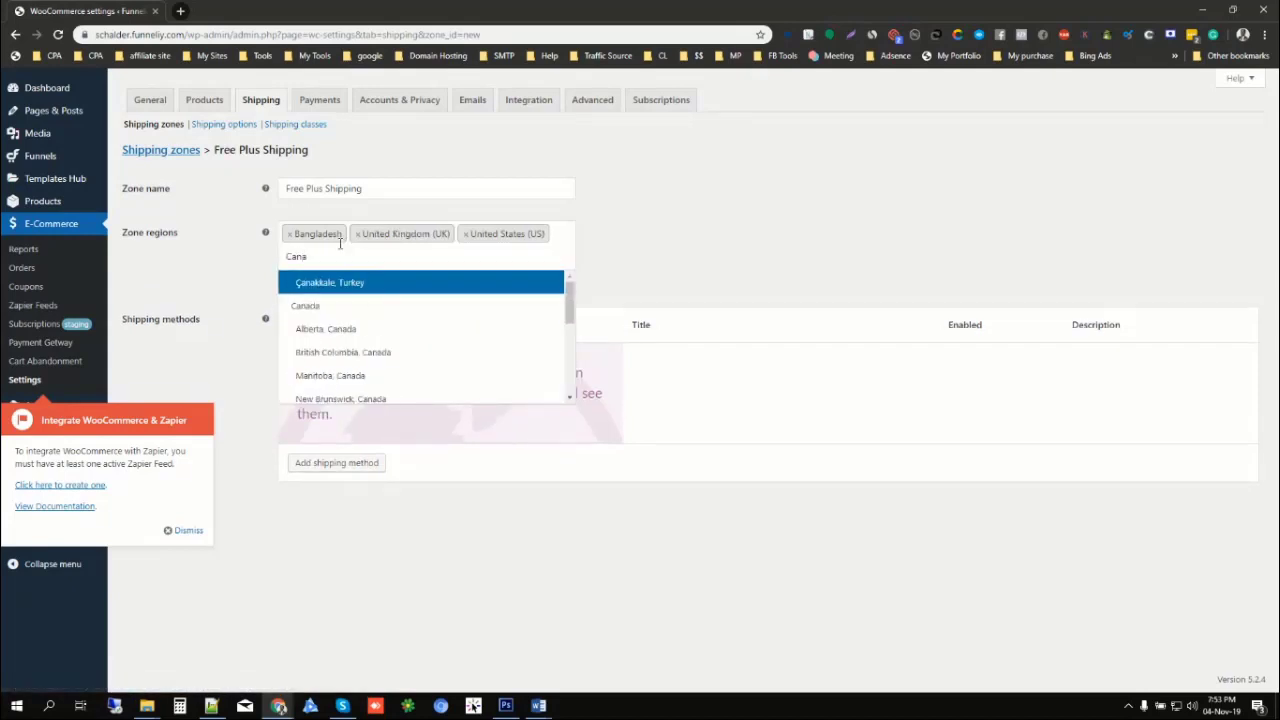
pyautogui.click(340, 306)
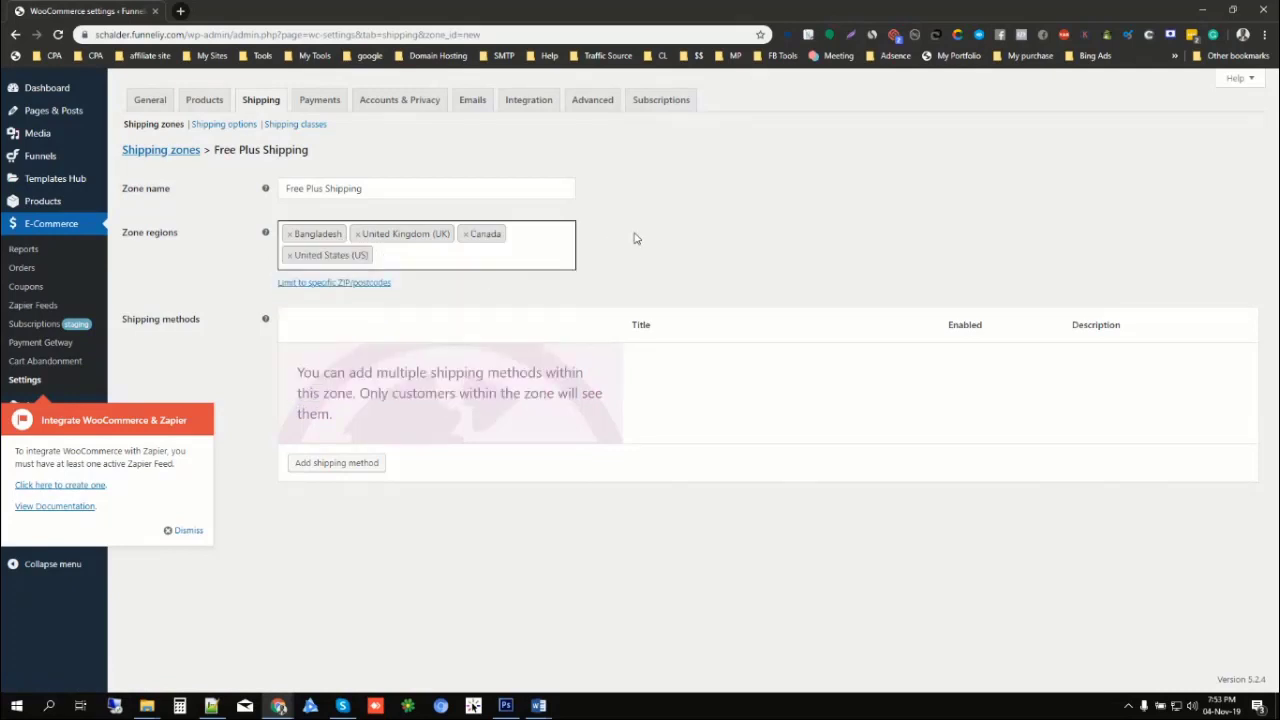
# - Dismiss the WooCommerce & Zapier notice and save the Free Plus Shipping zone without adding a shipping method
pyautogui.click(182, 531)
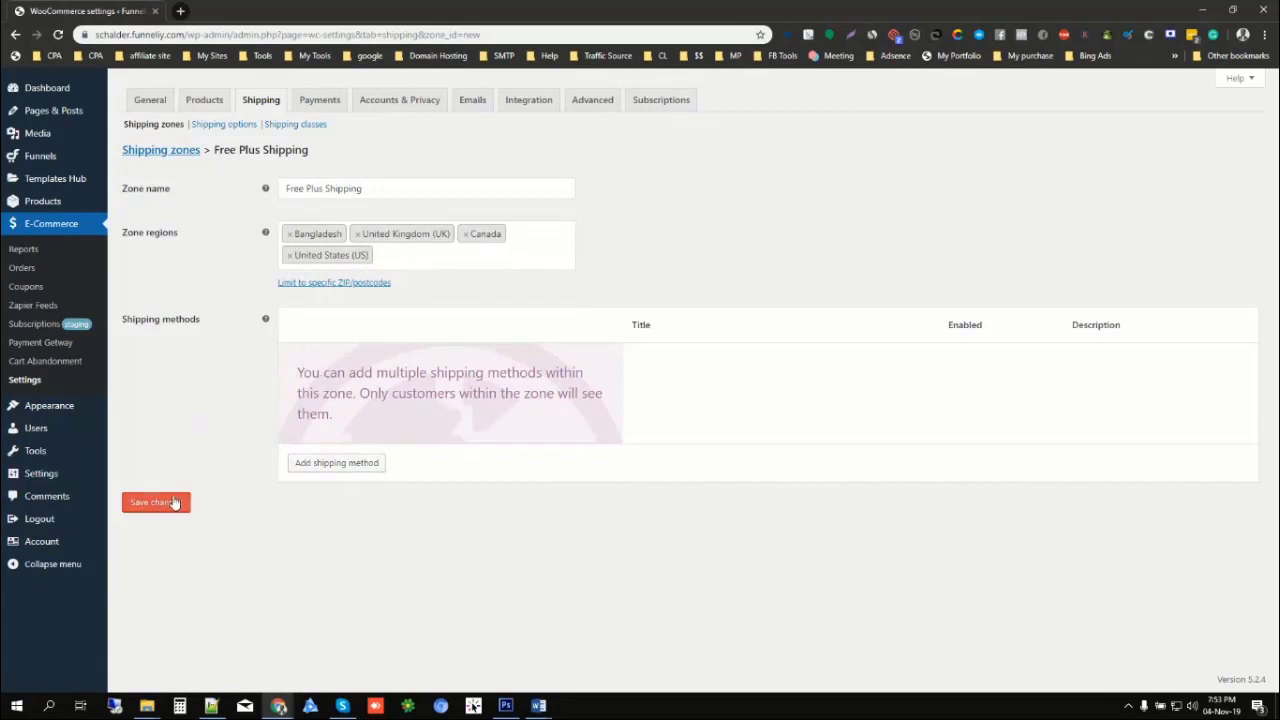
pyautogui.click(357, 466)
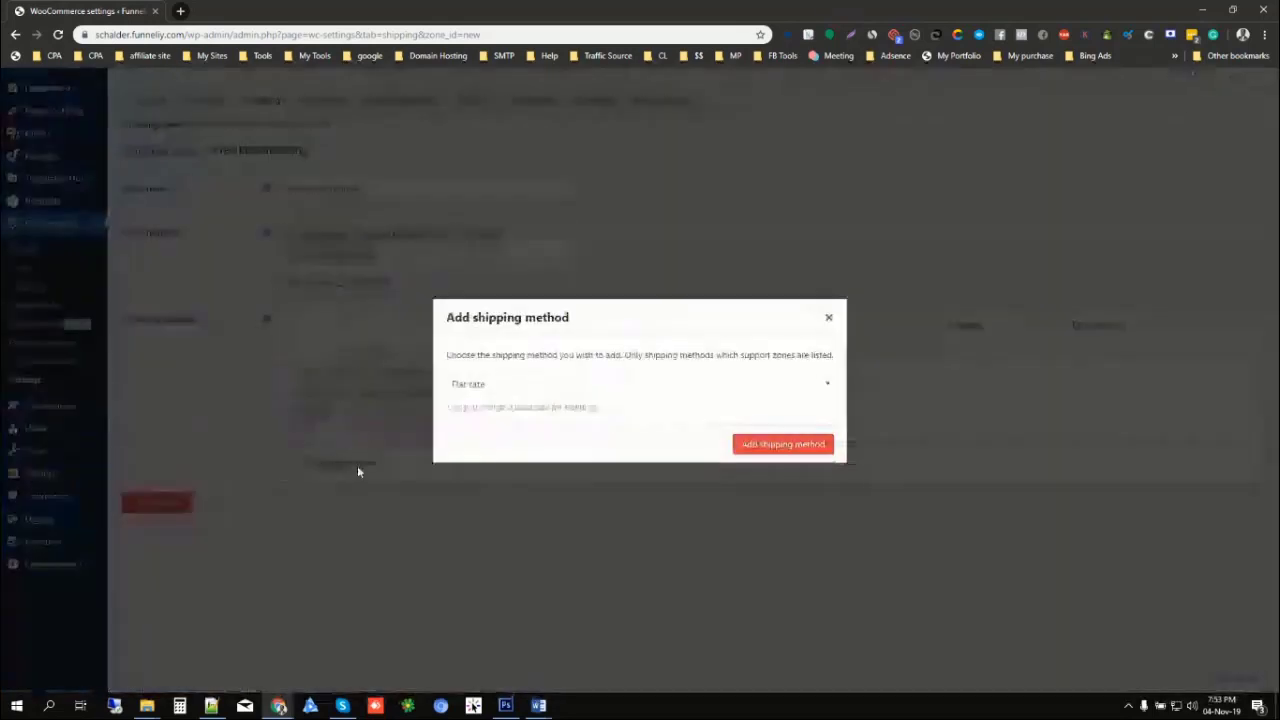
pyautogui.click(828, 321)
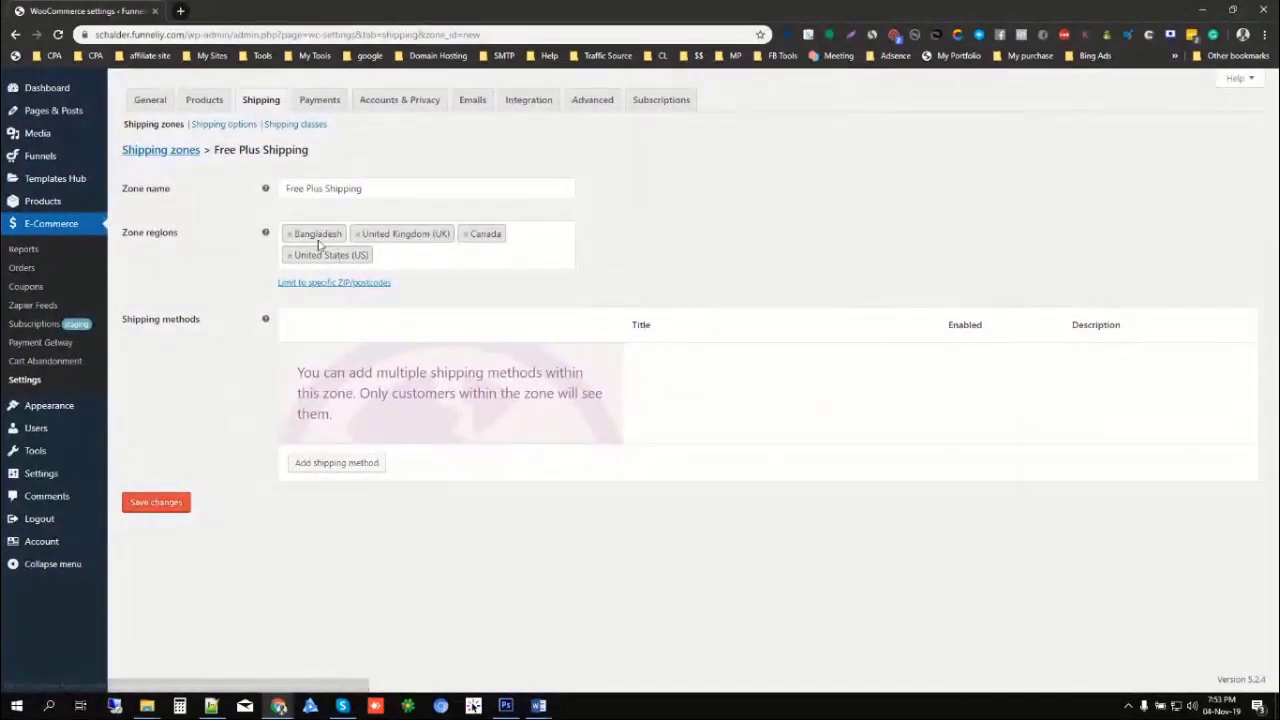
pyautogui.click(152, 502)
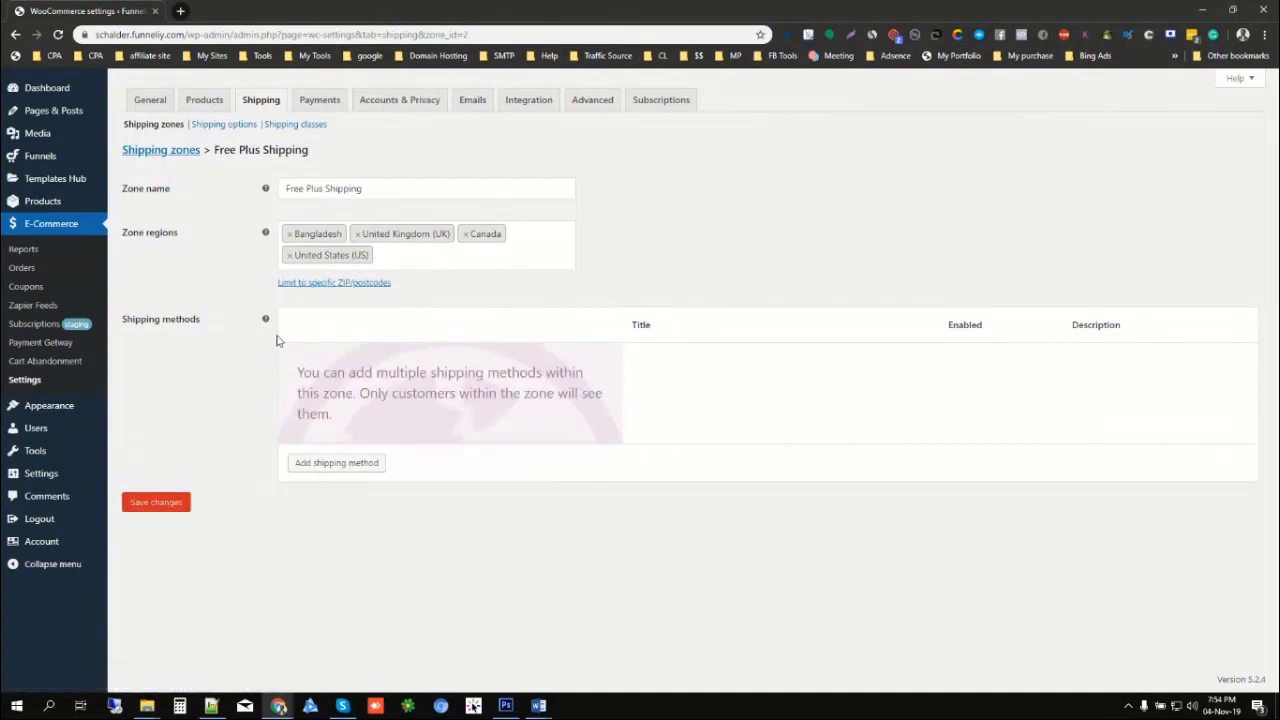
# - Look over the shipping options, dismissing the WooCommerce & Zapier notice, and go to the shipping classes
pyautogui.click(214, 131)
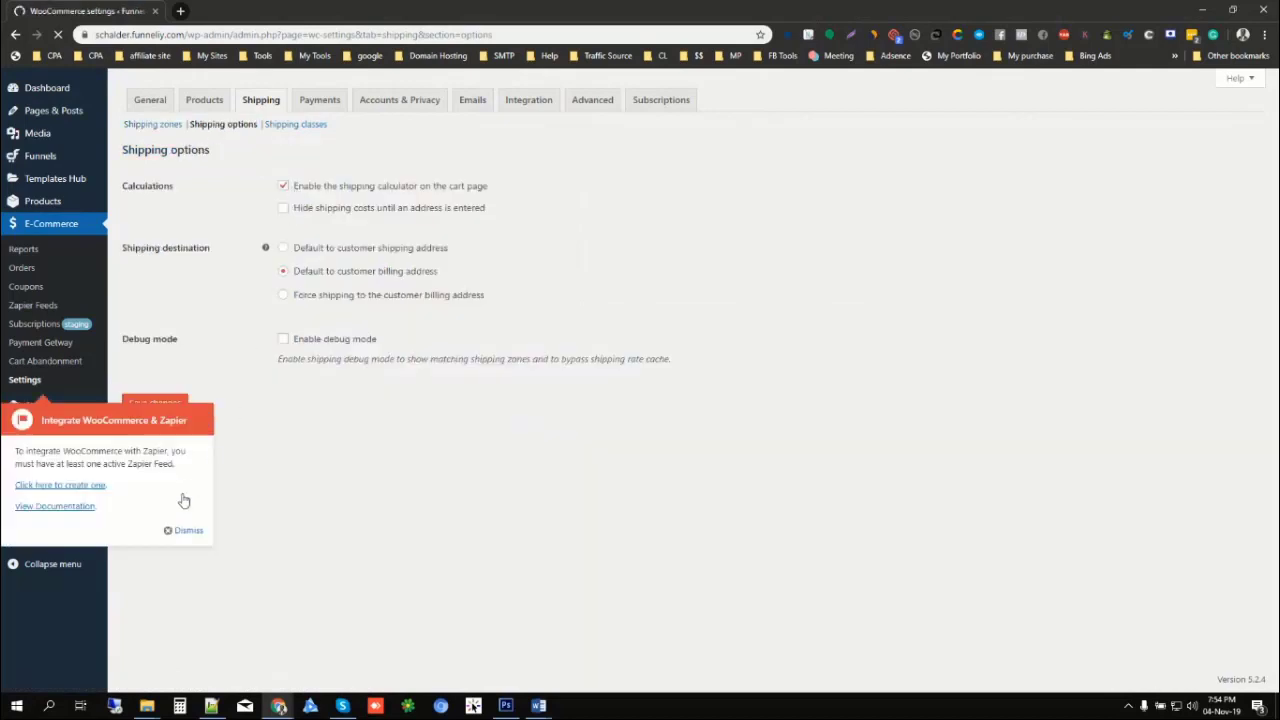
pyautogui.click(182, 530)
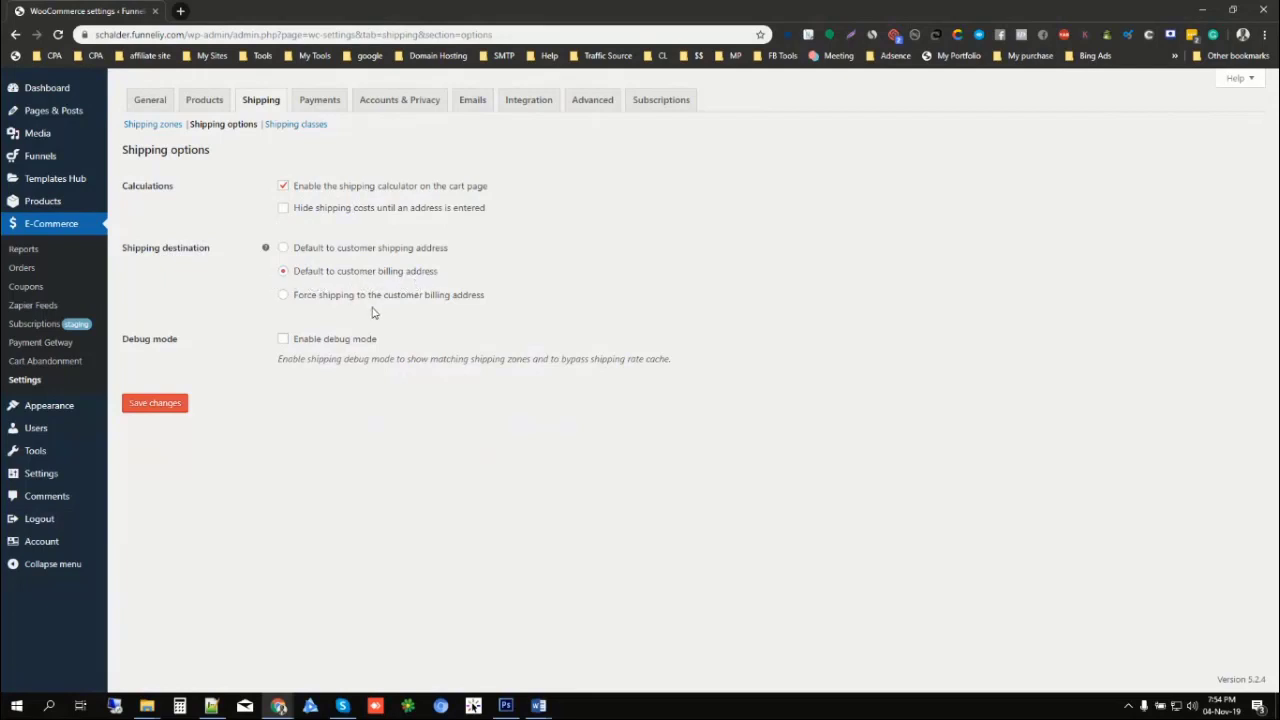
pyautogui.click(295, 125)
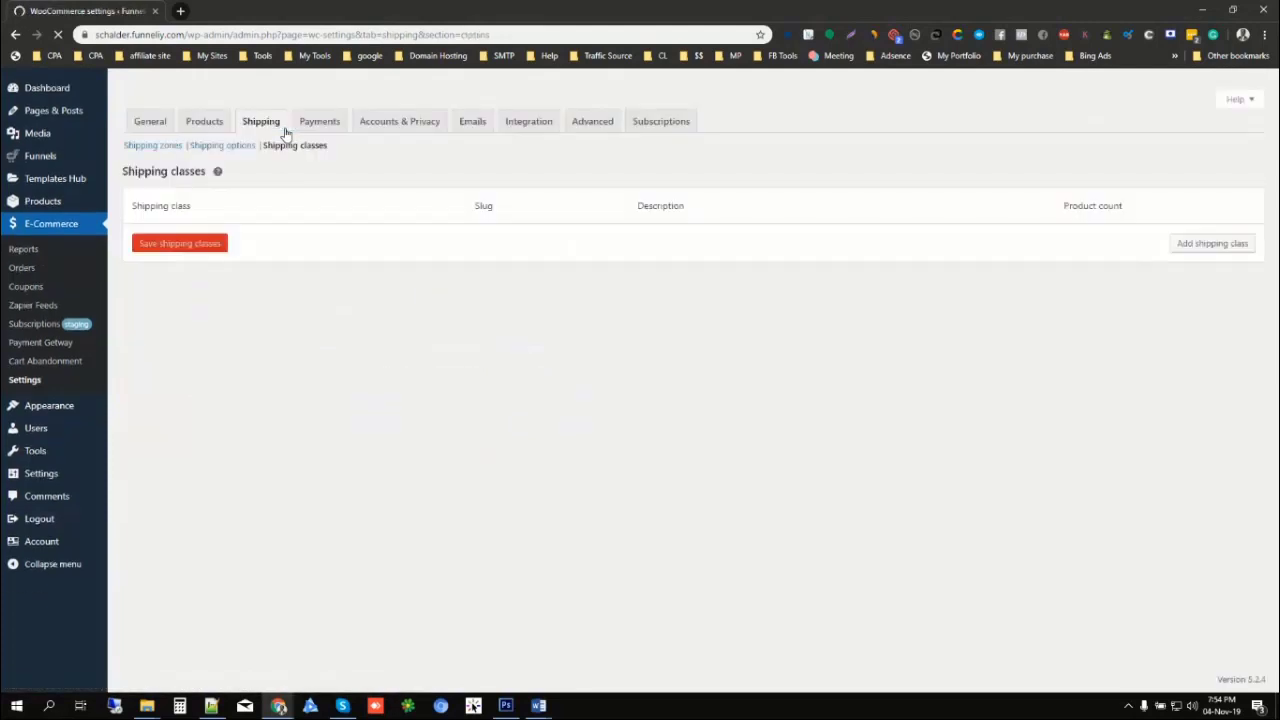
# - Add a shipping class named "Small" with the description "Small Shipping $2.99", leaving the slug empty
pyautogui.click(1212, 253)
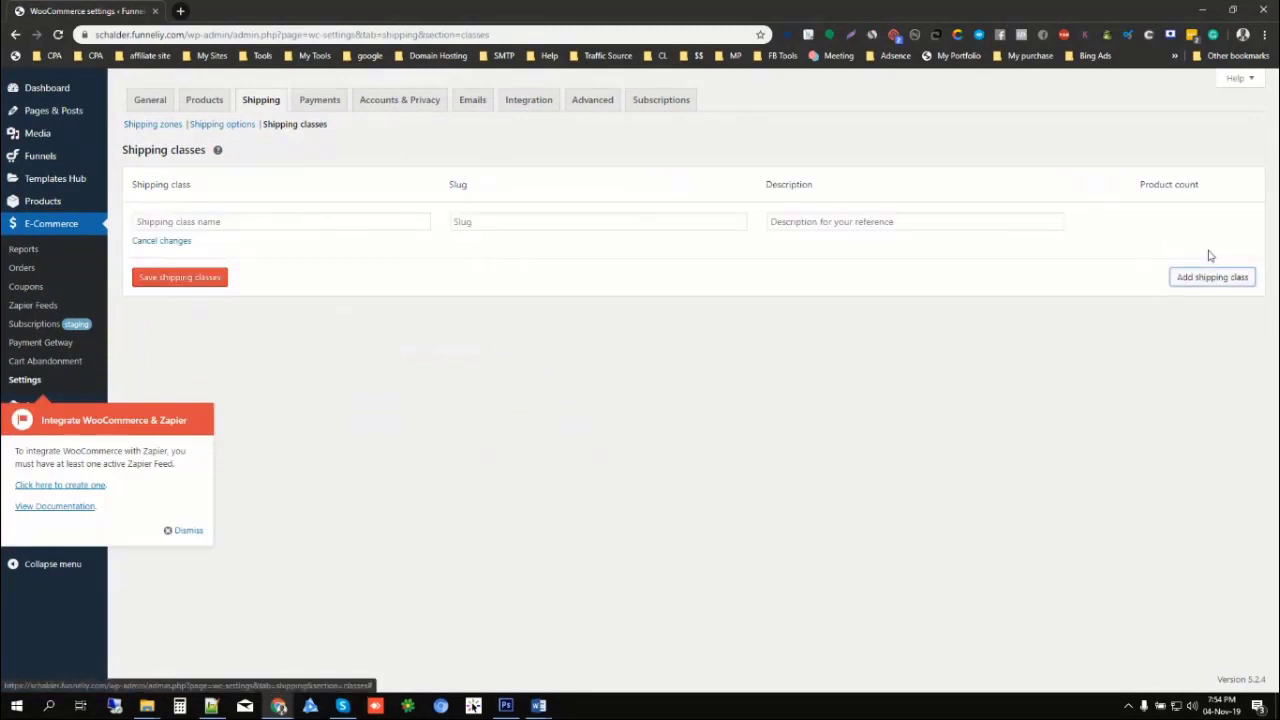
pyautogui.click(324, 224)
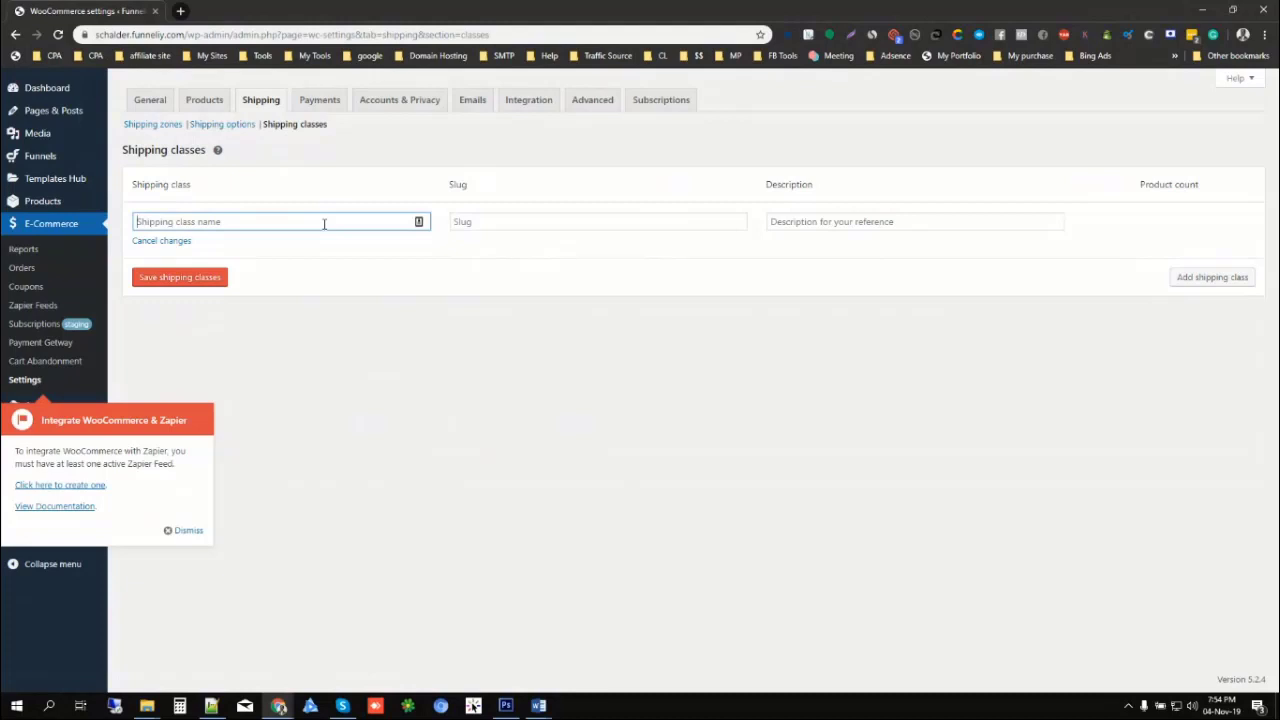
pyautogui.write('Small')
pyautogui.press('Tab')
pyautogui.press('Tab')
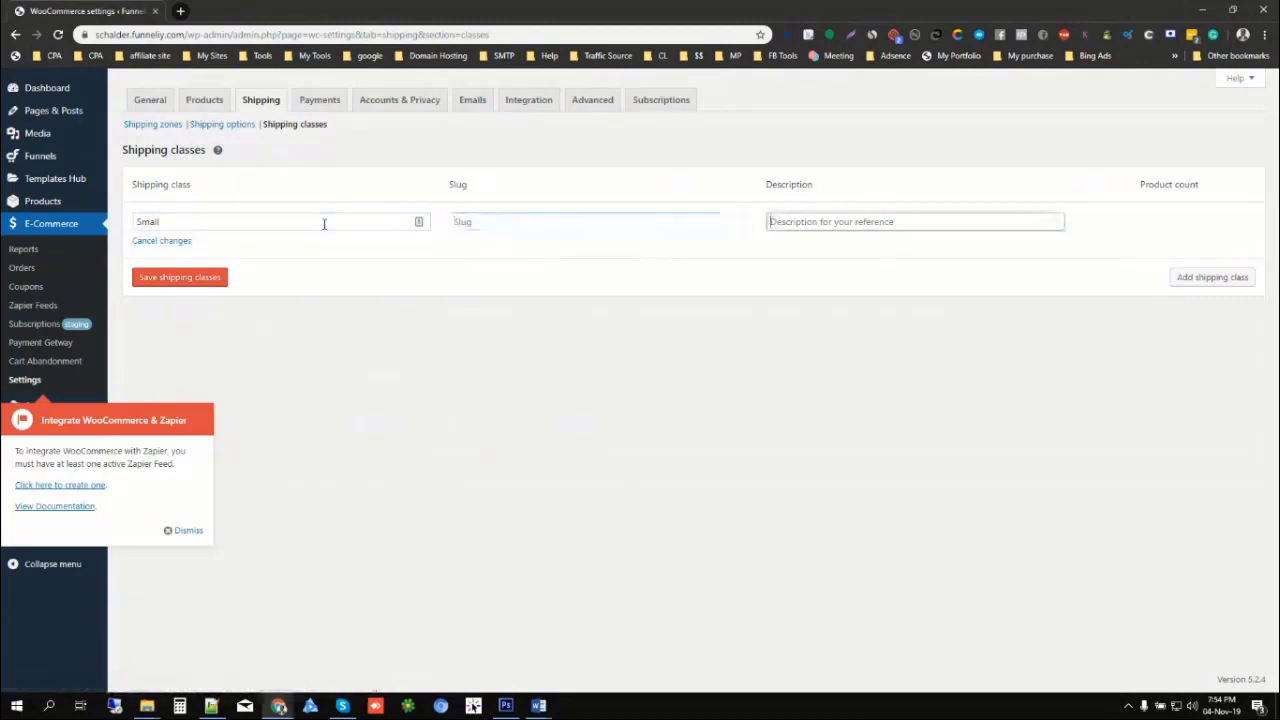
pyautogui.write('Sm')
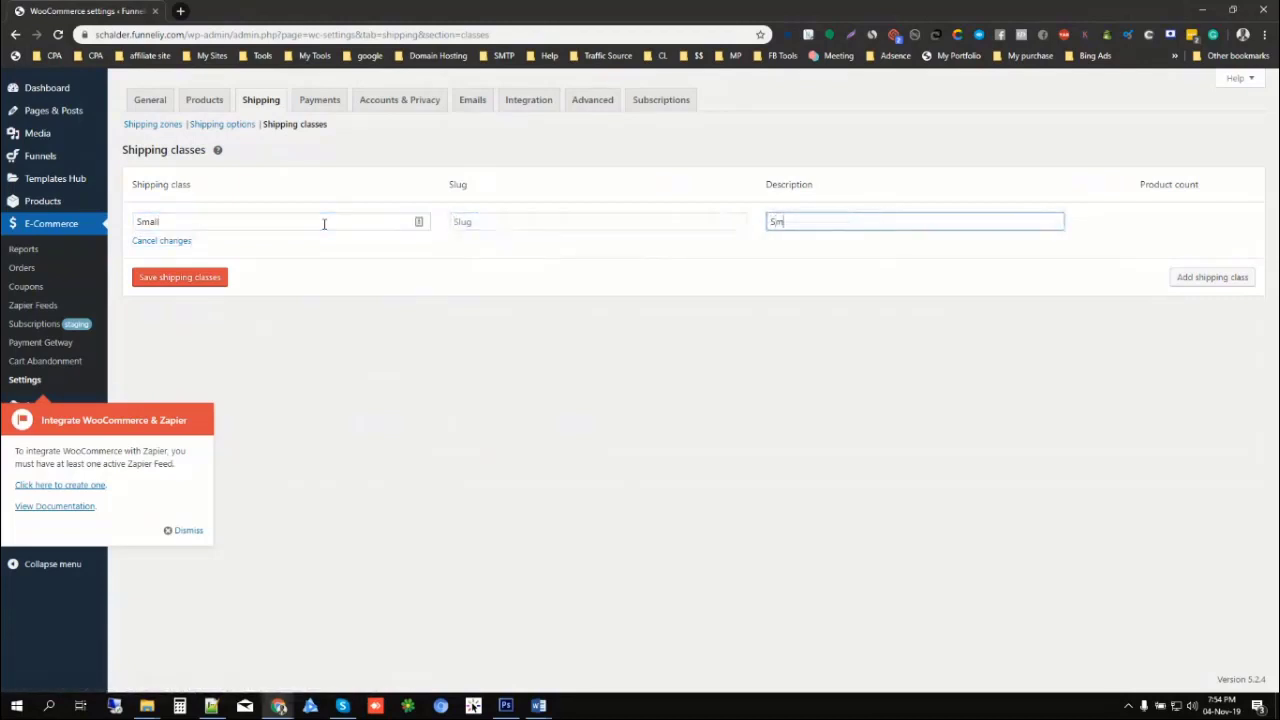
pyautogui.write('all Shipping')
pyautogui.write('$2.99')
# - Add a second shipping class and name it "Medium", correcting the misspelled name
pyautogui.click(1192, 280)
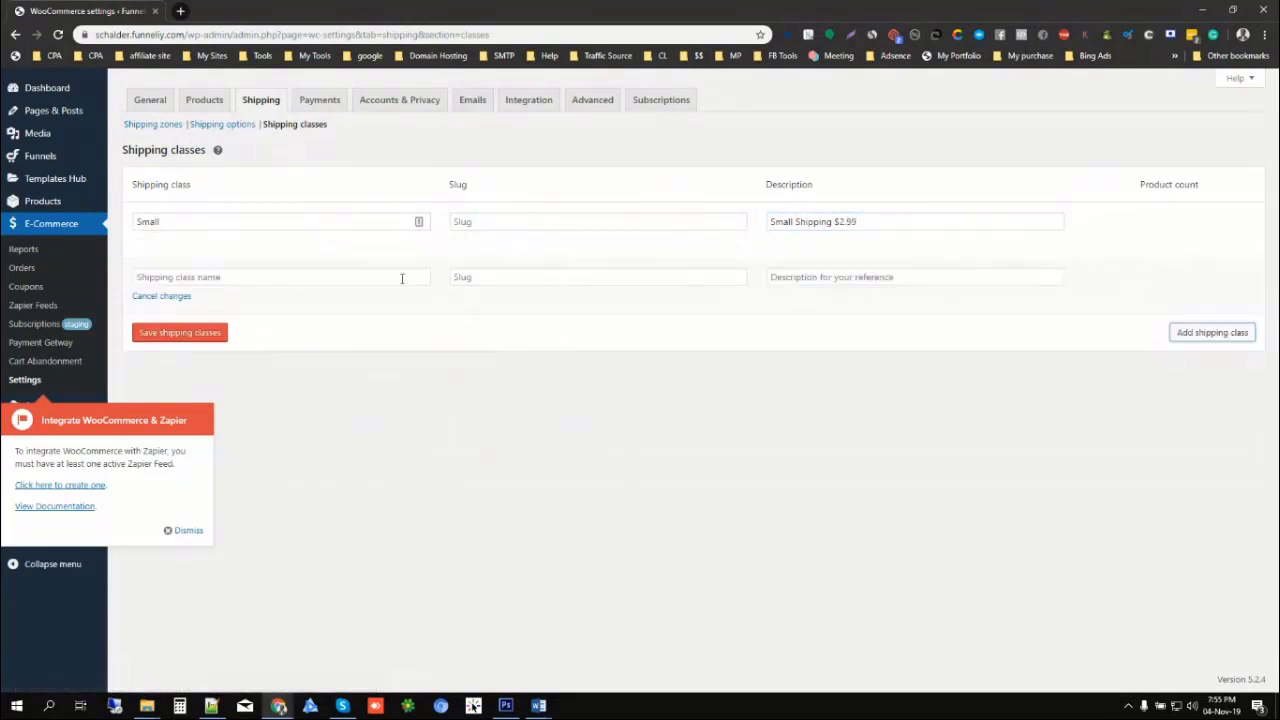
pyautogui.click(270, 276)
pyautogui.write('Me')
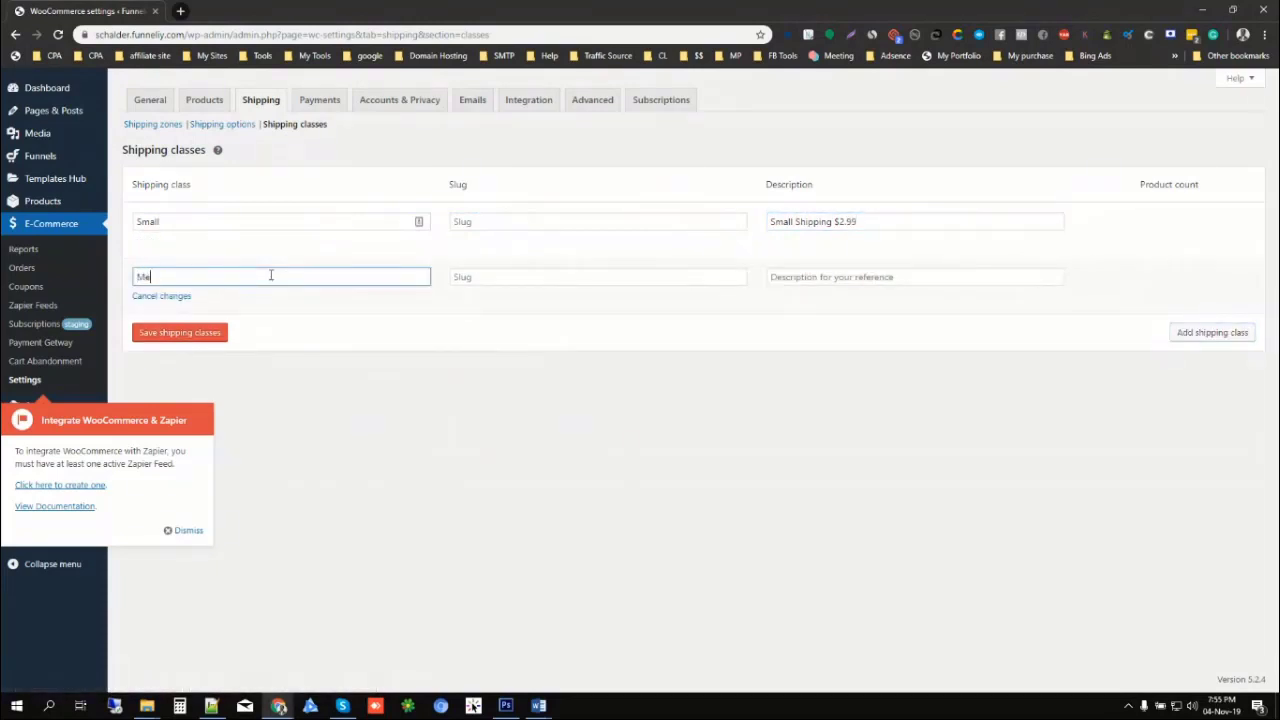
pyautogui.write('dium')
pyautogui.rightClick(165, 278)
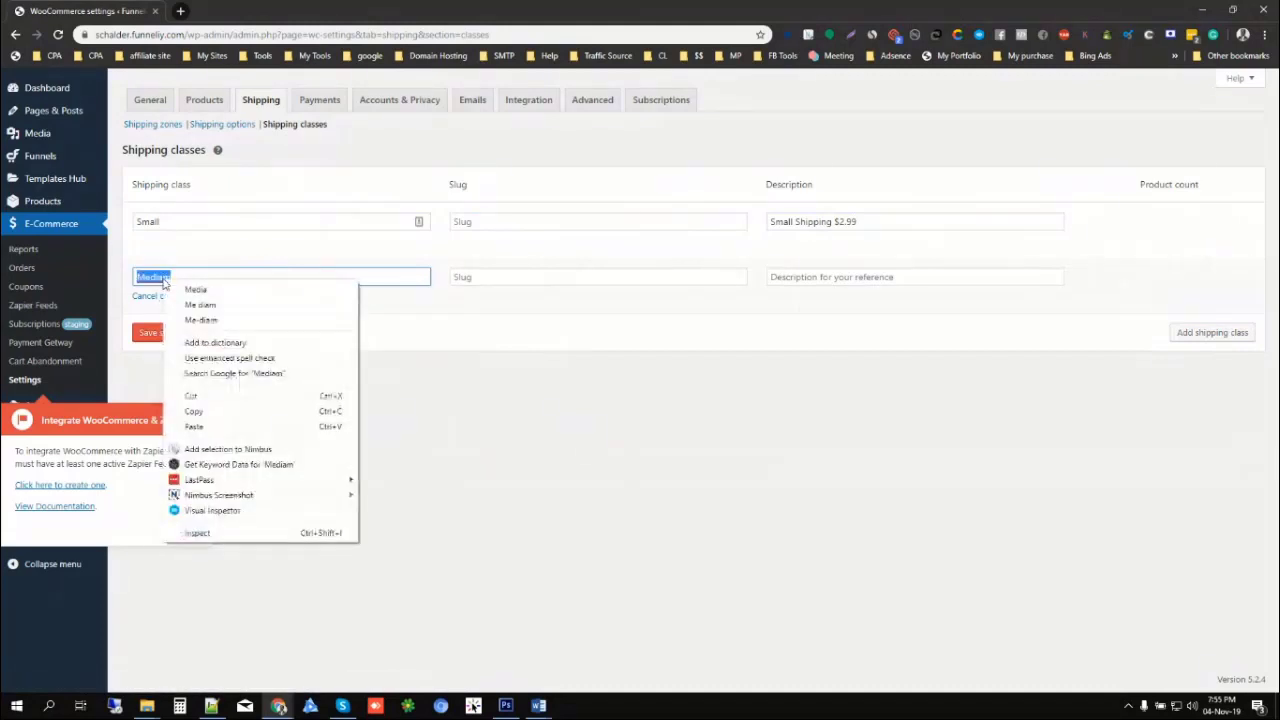
pyautogui.click(211, 300)
pyautogui.hotkey('ctrl', 'a')
pyautogui.press('BackSpace')
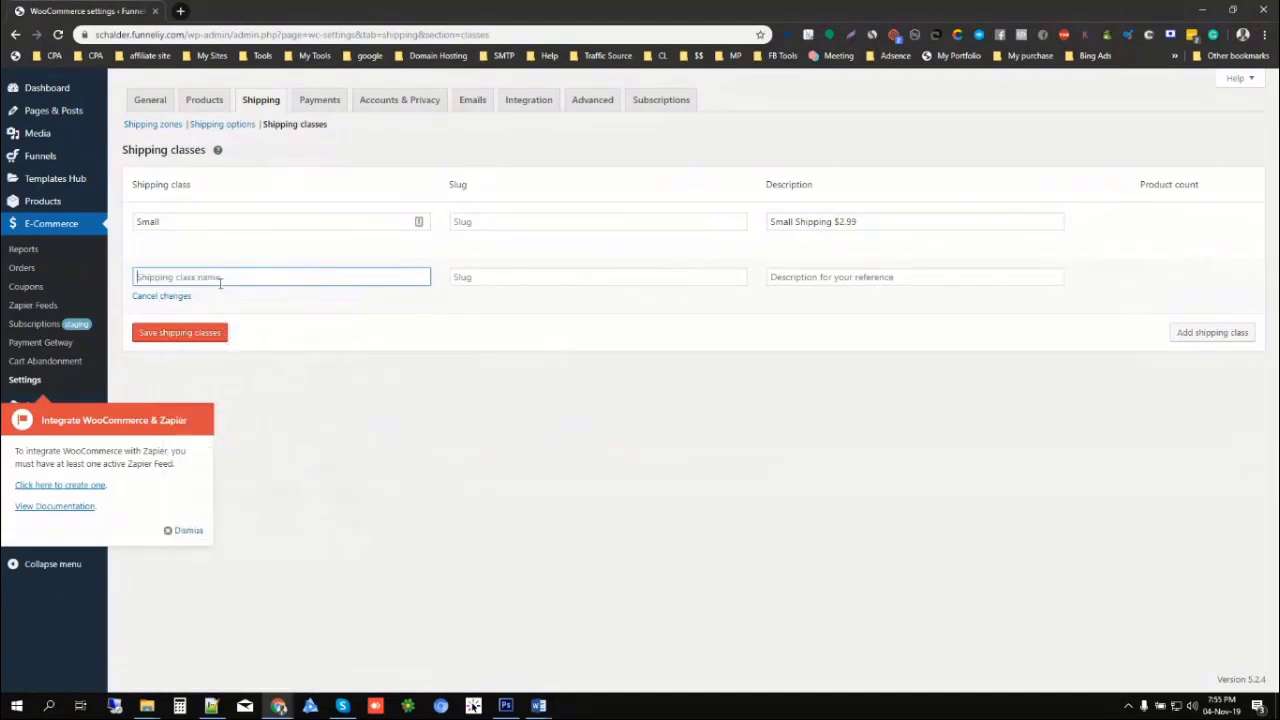
pyautogui.write('Media')
pyautogui.write('m')
# - Set the Medium class's description to "Medium Shipping $3.99" and add a third, empty shipping class row
pyautogui.click(856, 279)
pyautogui.write('Me')
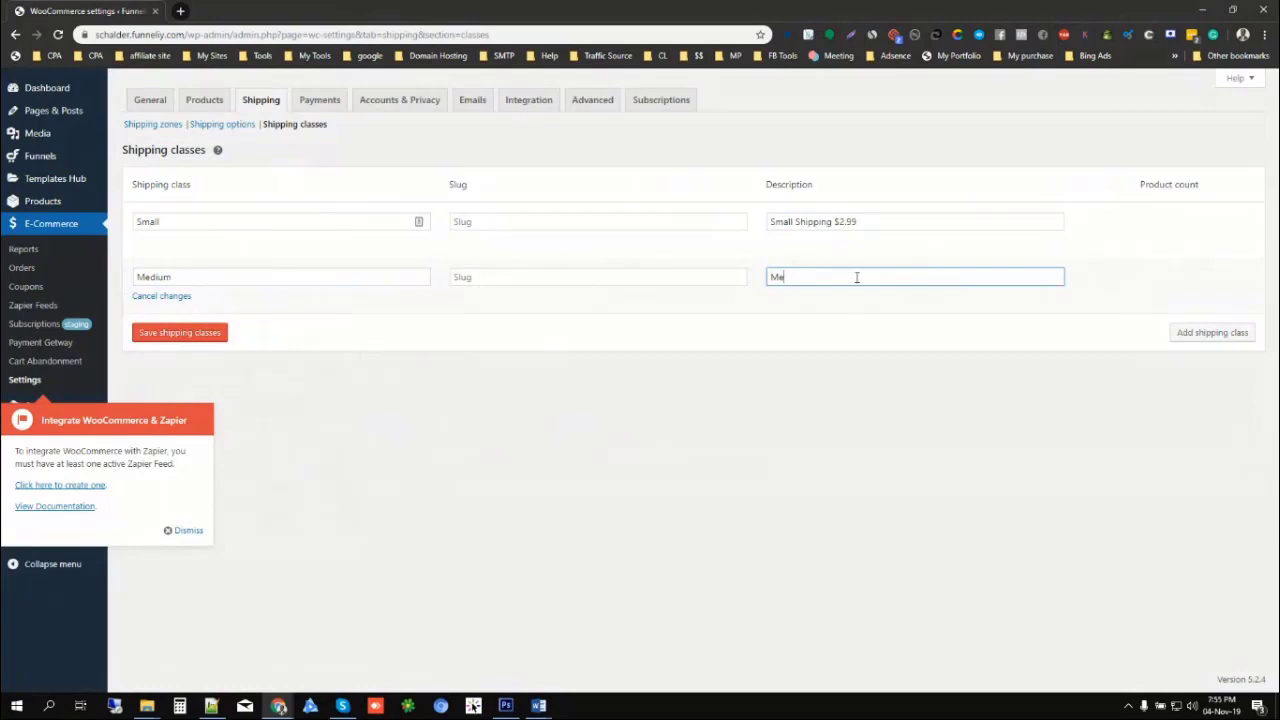
pyautogui.write('dium Shipping 3.99')
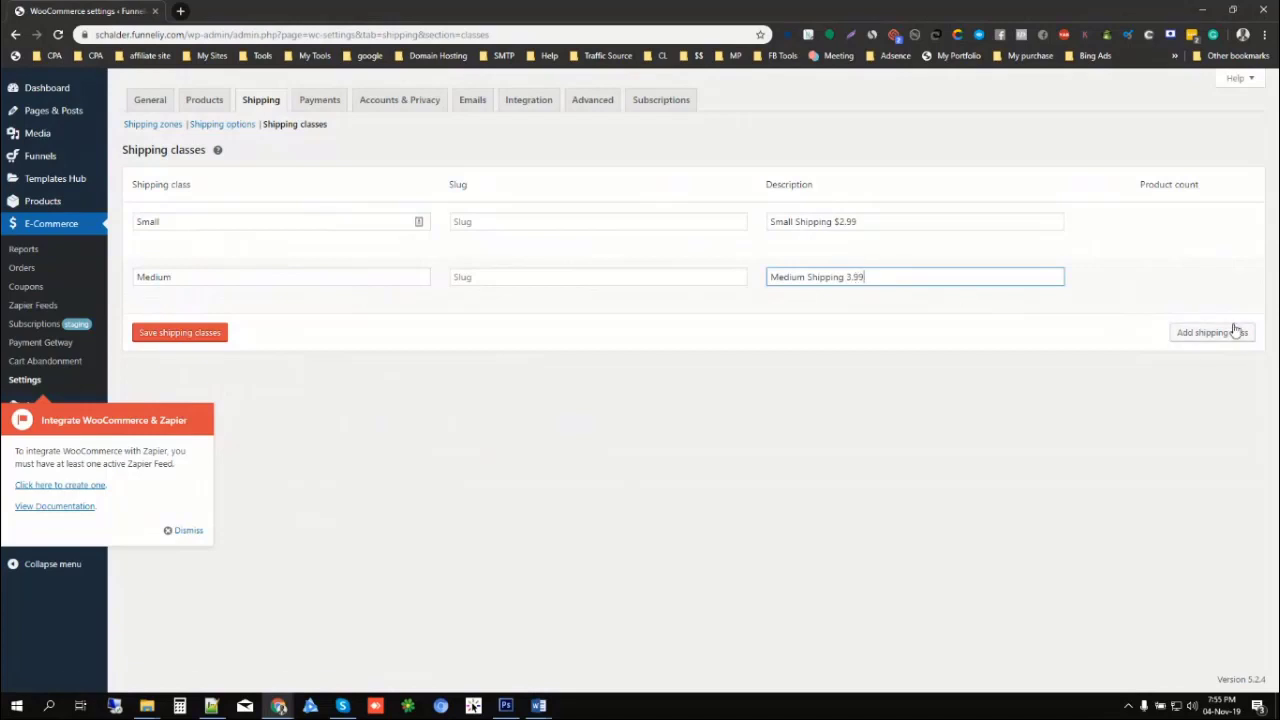
pyautogui.click(1236, 331)
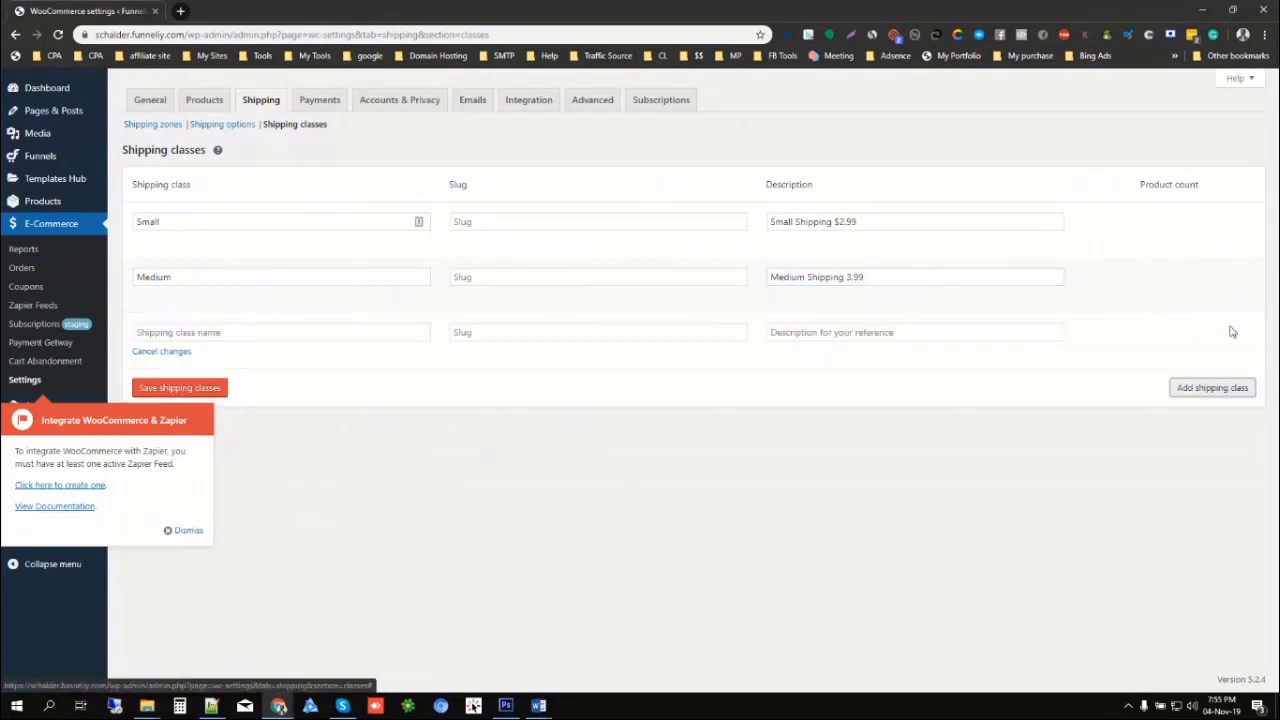
pyautogui.click(851, 278)
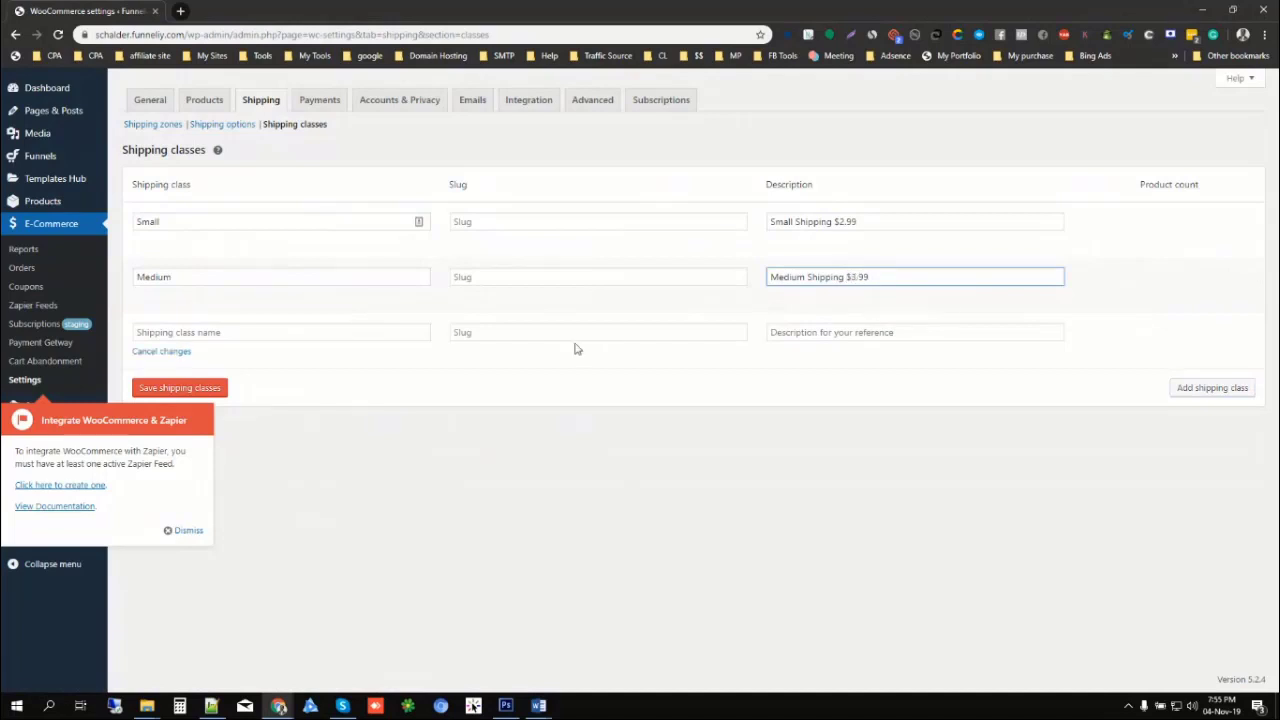
# - Name the third shipping class "Hign" and leave its slug empty
pyautogui.click(410, 332)
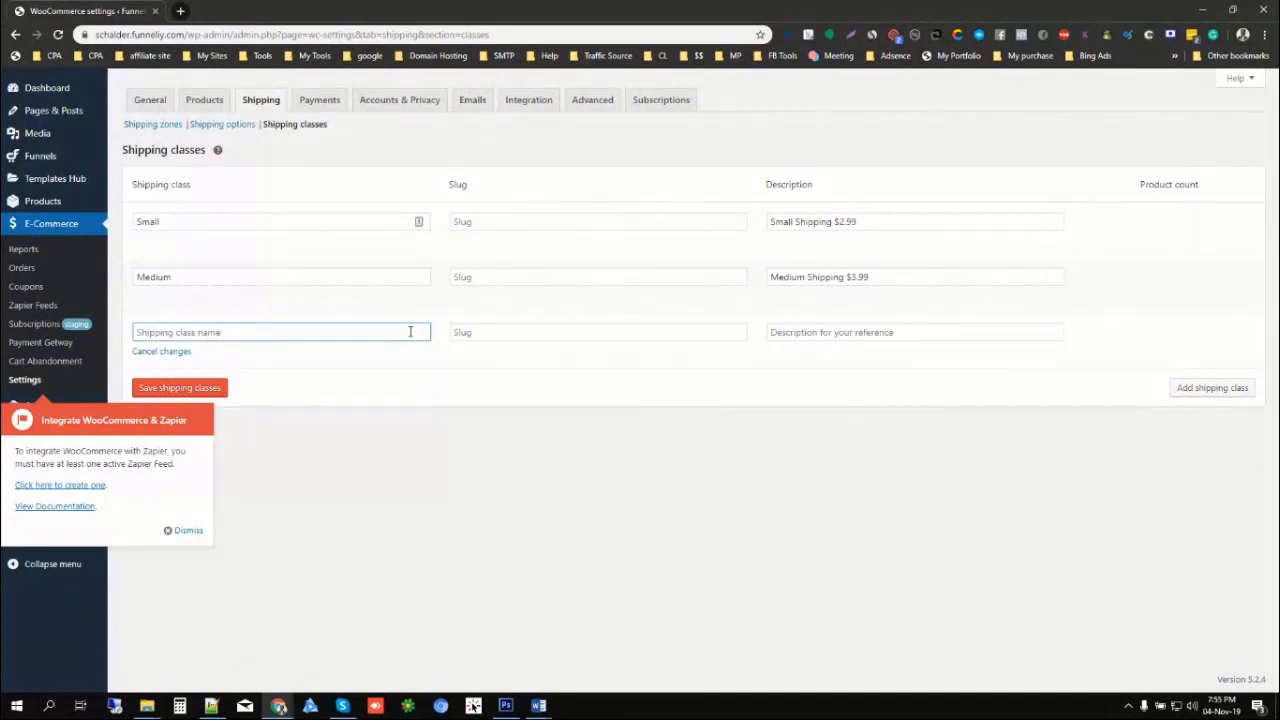
pyautogui.write('high')
pyautogui.press('BackSpace')
pyautogui.write('High')
pyautogui.press('Tab')
pyautogui.press('Tab')
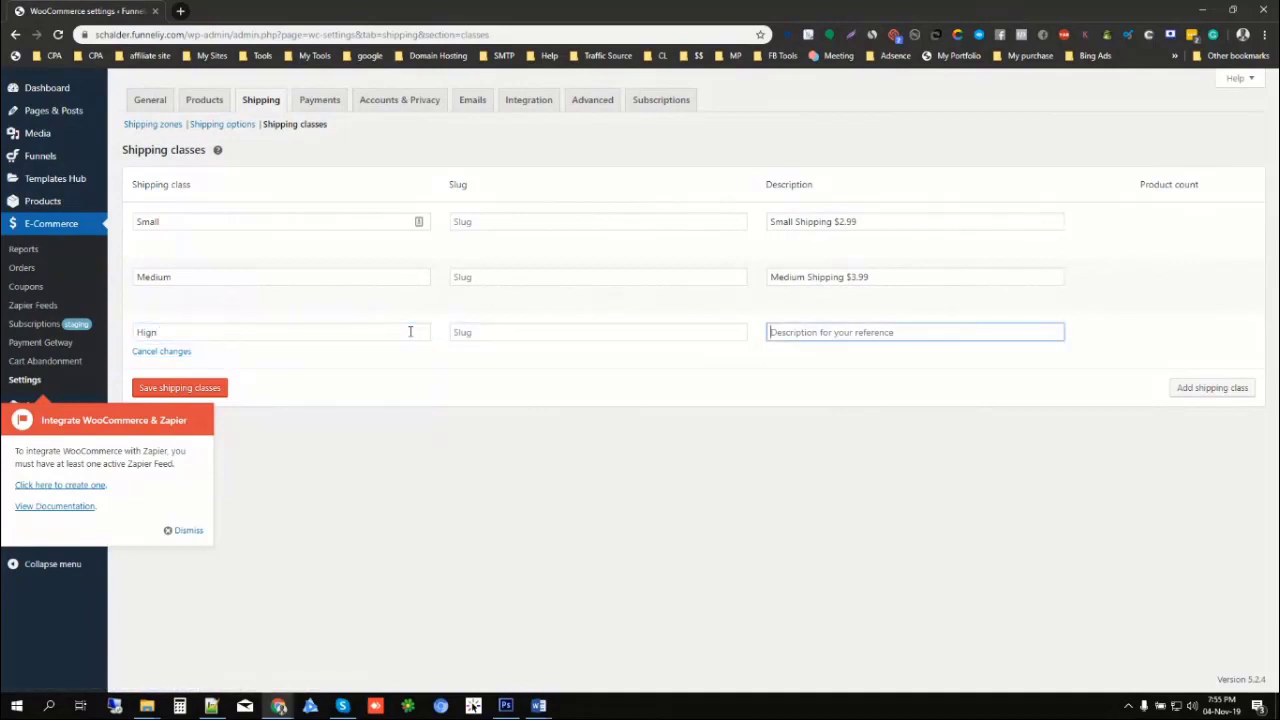
# - Describe the third shipping class as "High Shipping 6.99" and save the shipping classes, dismissing the WooCommerce & Zapier notice
pyautogui.write('Hig')
pyautogui.press('BackSpace')
pyautogui.write('High Shipping 6.99')
pyautogui.click(187, 531)
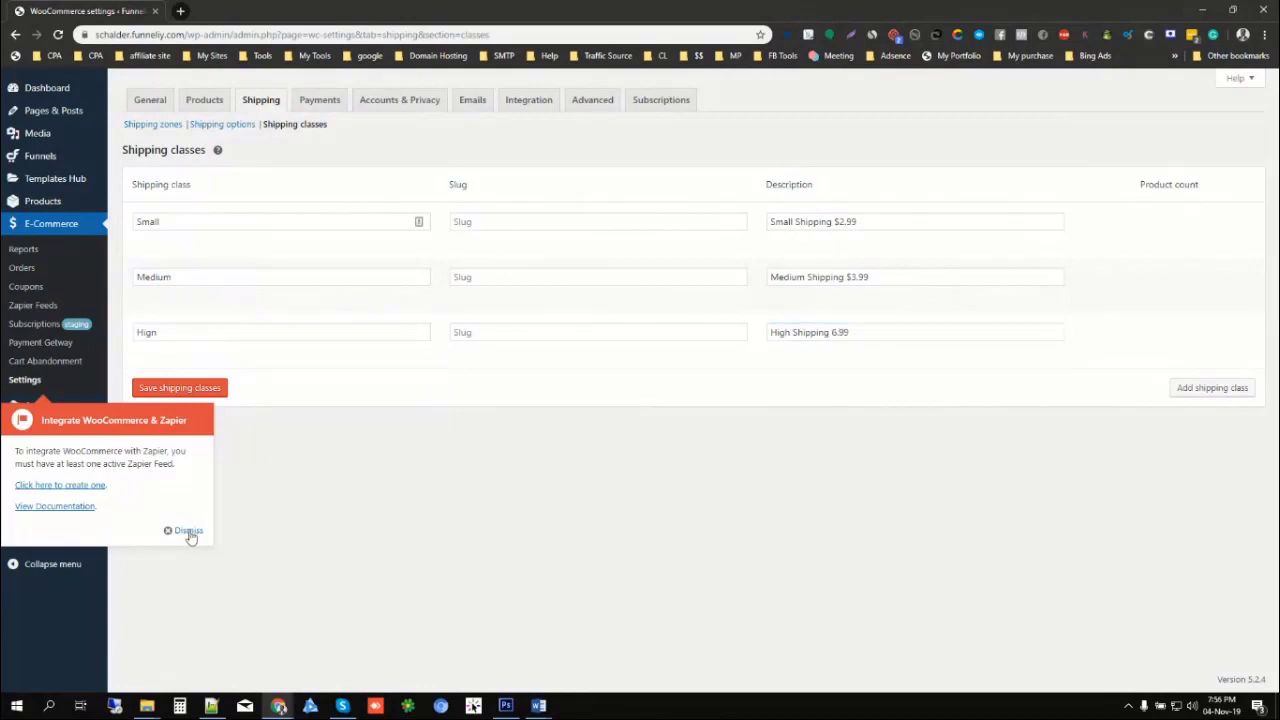
pyautogui.click(154, 387)
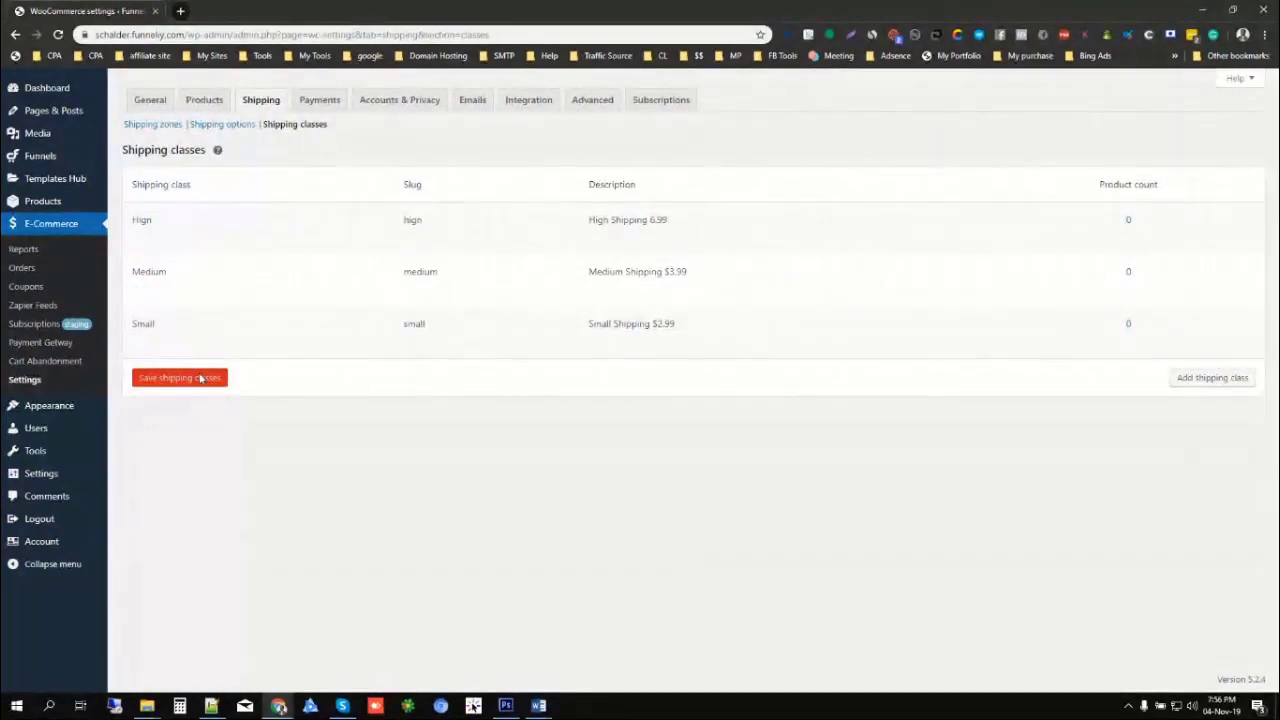
# - Open the Free Plus Shipping zone's settings and dismiss the WooCommerce & Zapier notice
pyautogui.click(164, 127)
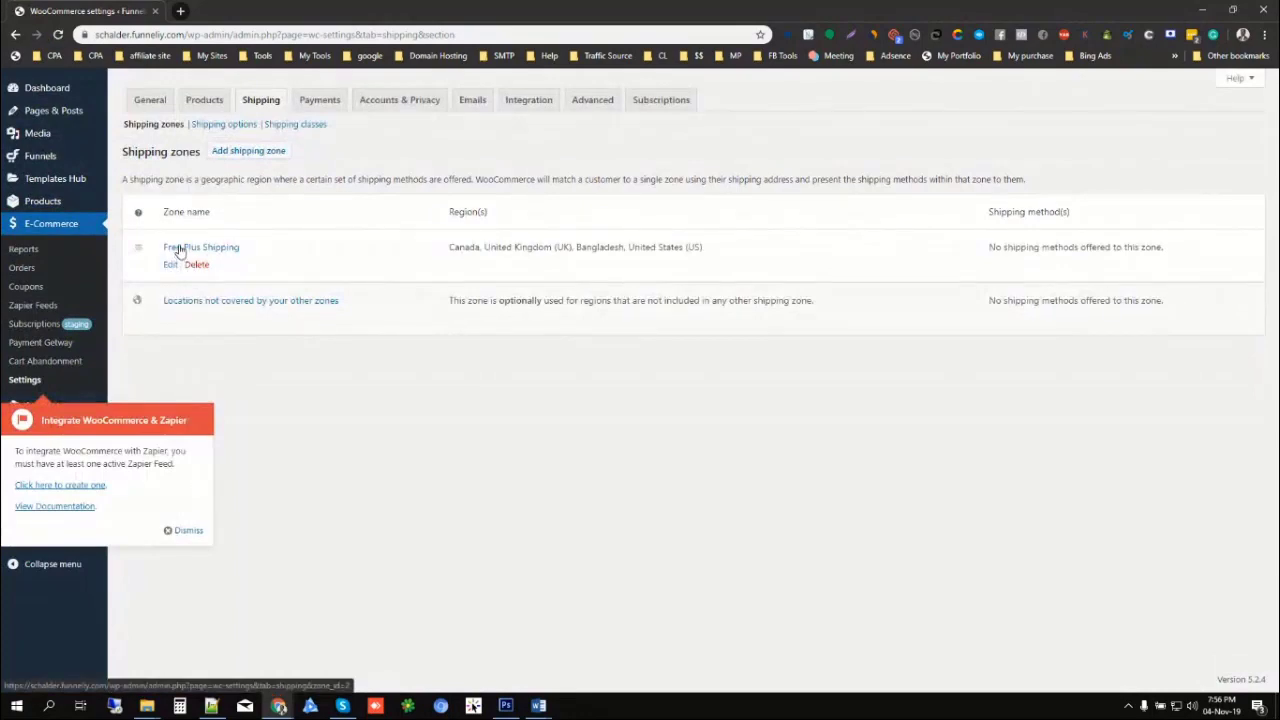
pyautogui.click(178, 249)
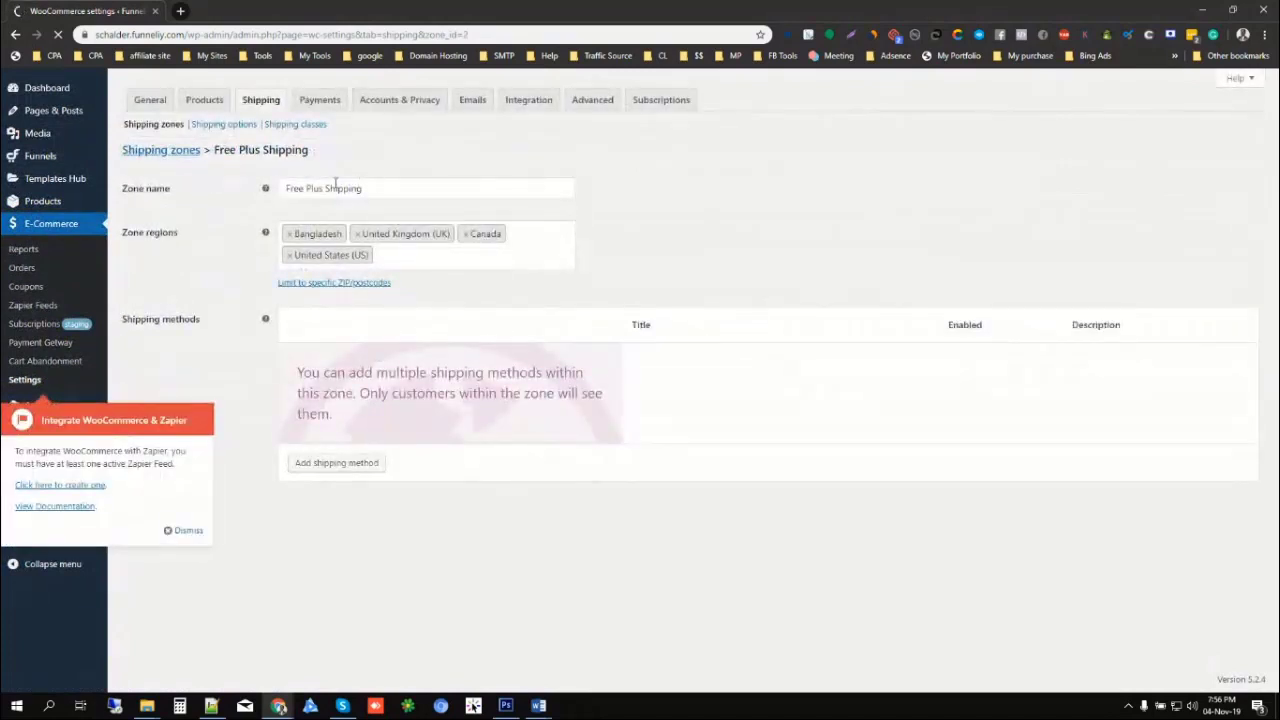
pyautogui.moveTo(364, 188); pyautogui.dragTo(287, 188)
pyautogui.click(684, 229)
pyautogui.click(188, 530)
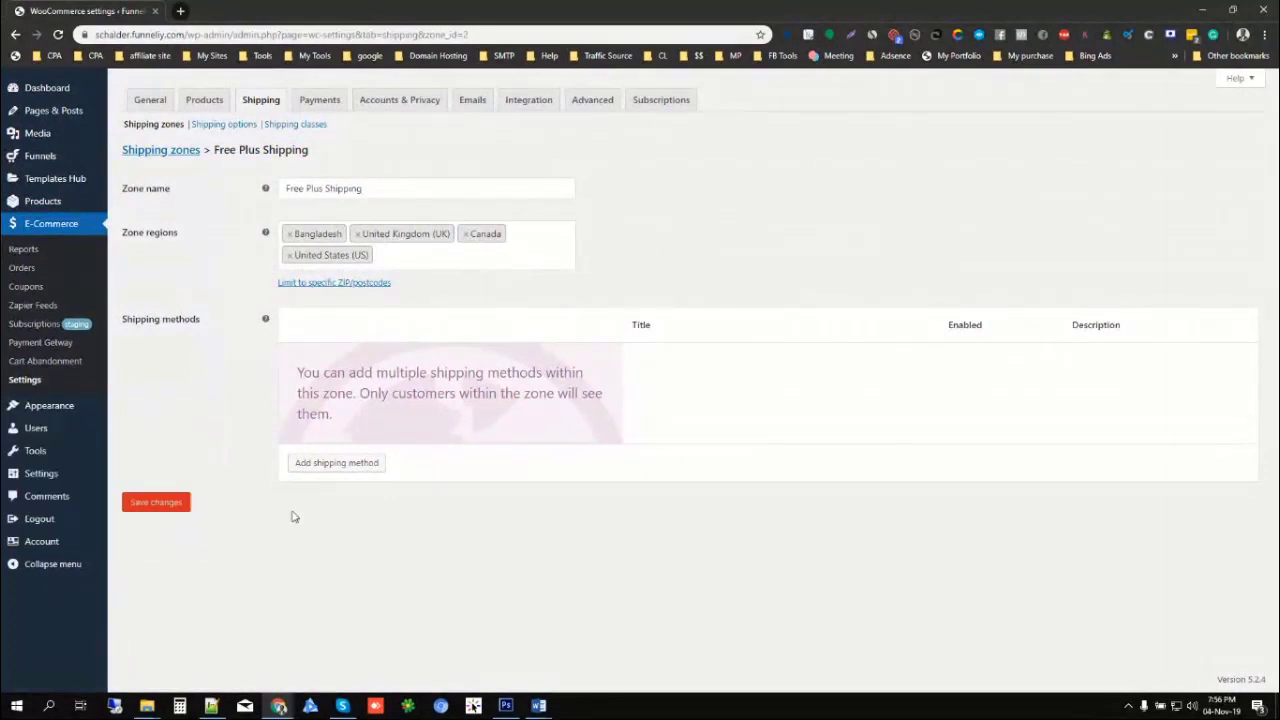
# - Add a Flat rate shipping method to the Free Plus Shipping zone
pyautogui.click(326, 466)
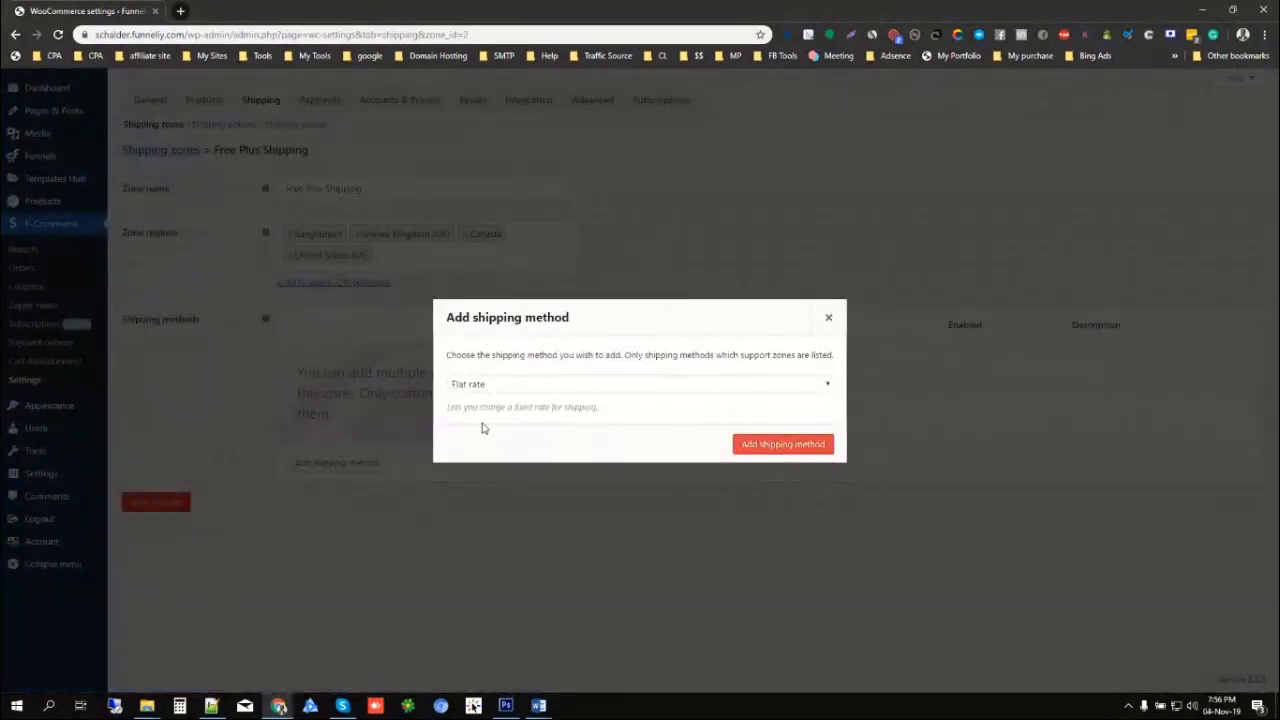
pyautogui.click(499, 388)
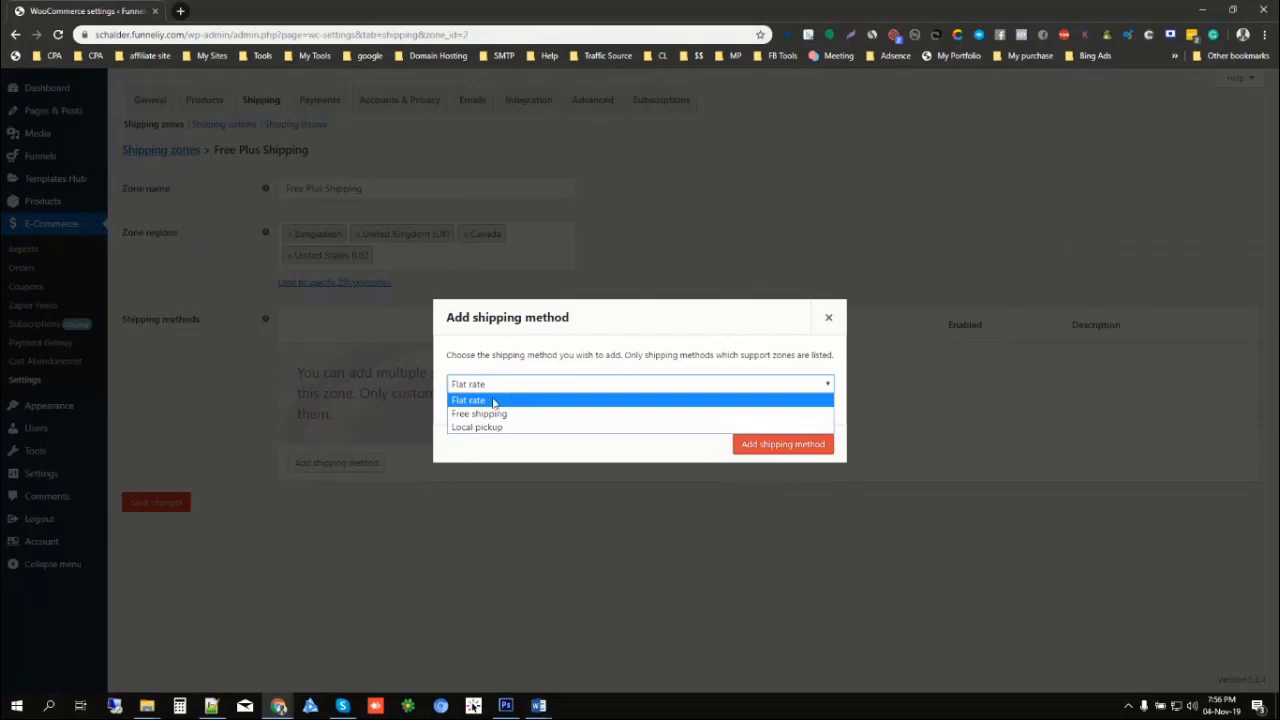
pyautogui.click(781, 448)
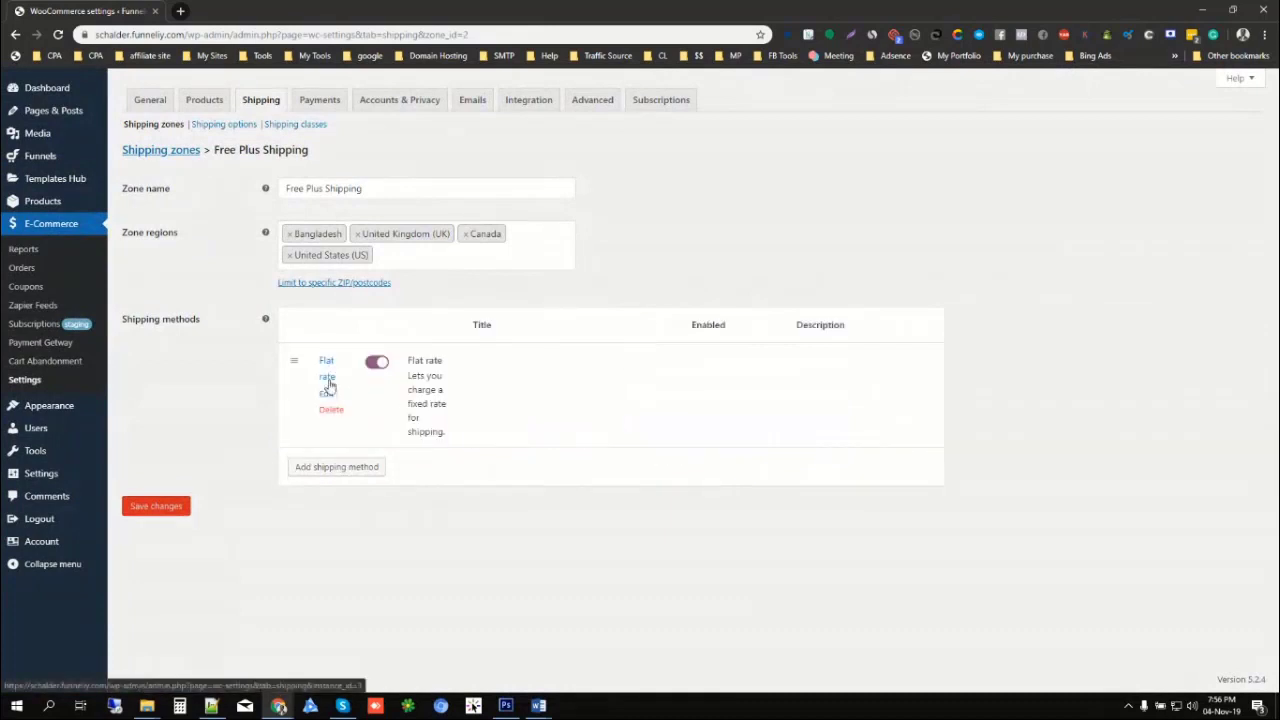
# - Open the Flat rate method's settings and set its tax status to None, keeping the cost at 0
pyautogui.click(327, 393)
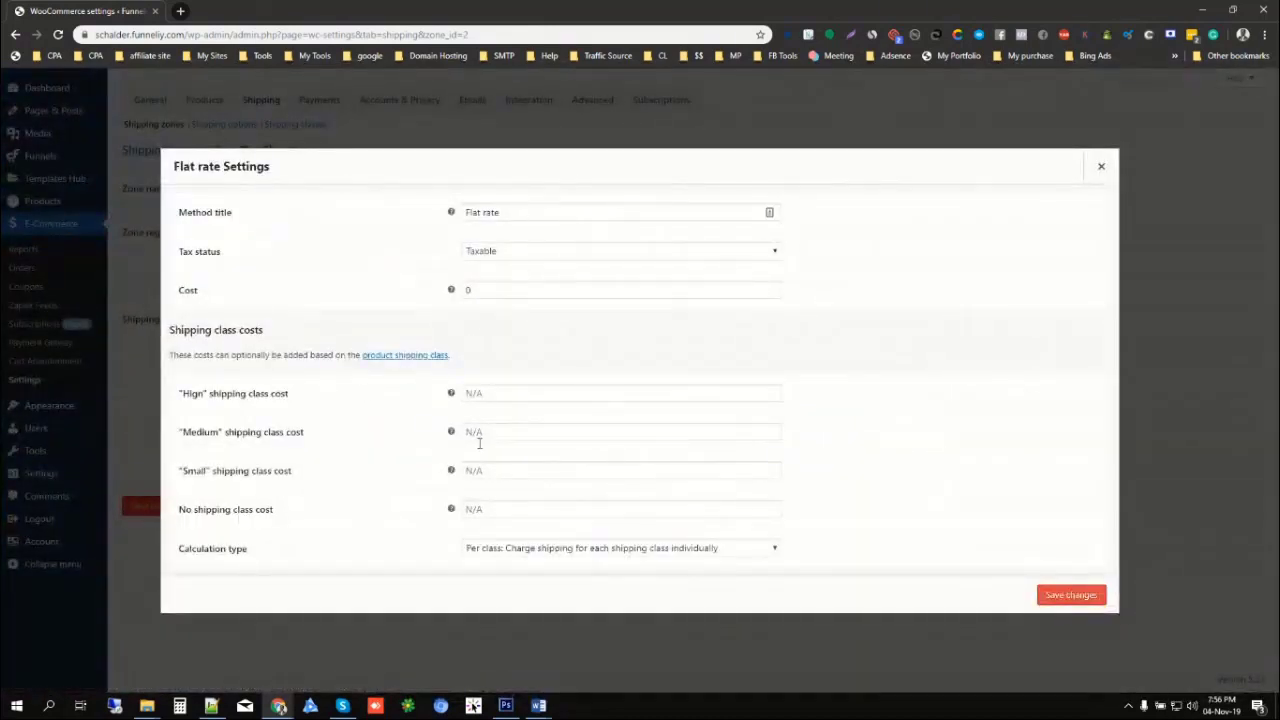
pyautogui.click(528, 210)
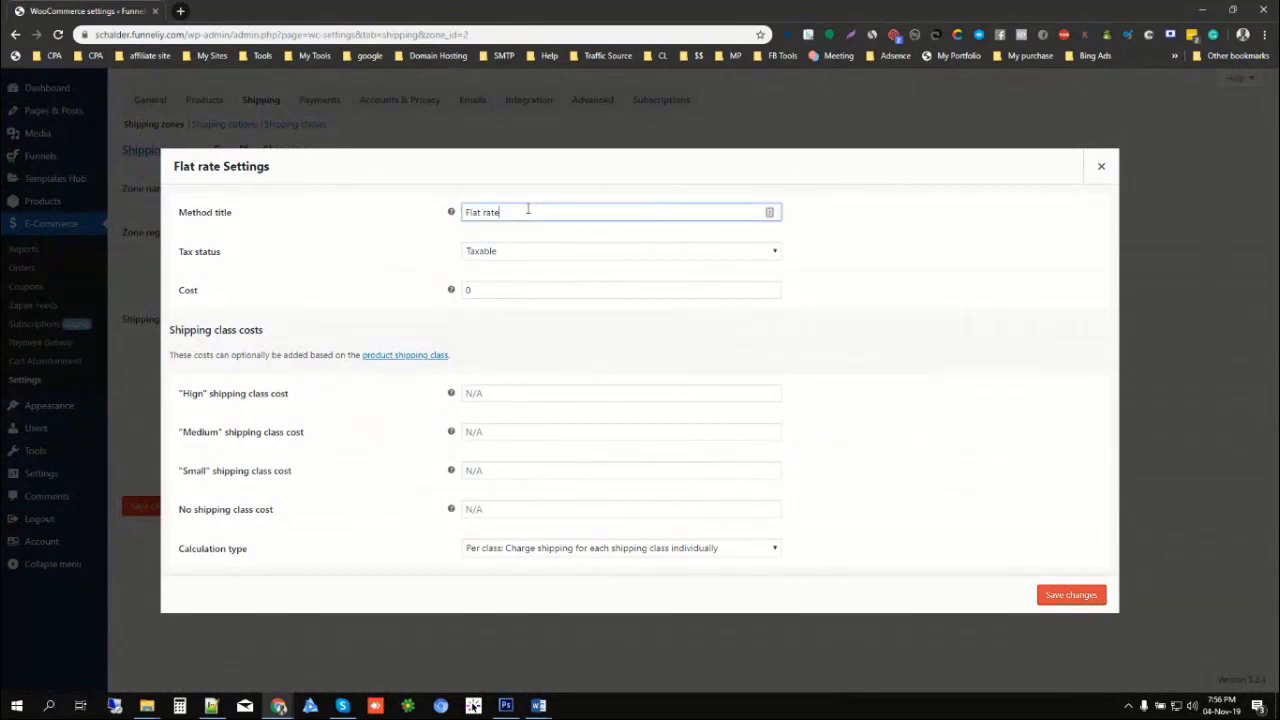
pyautogui.click(515, 255)
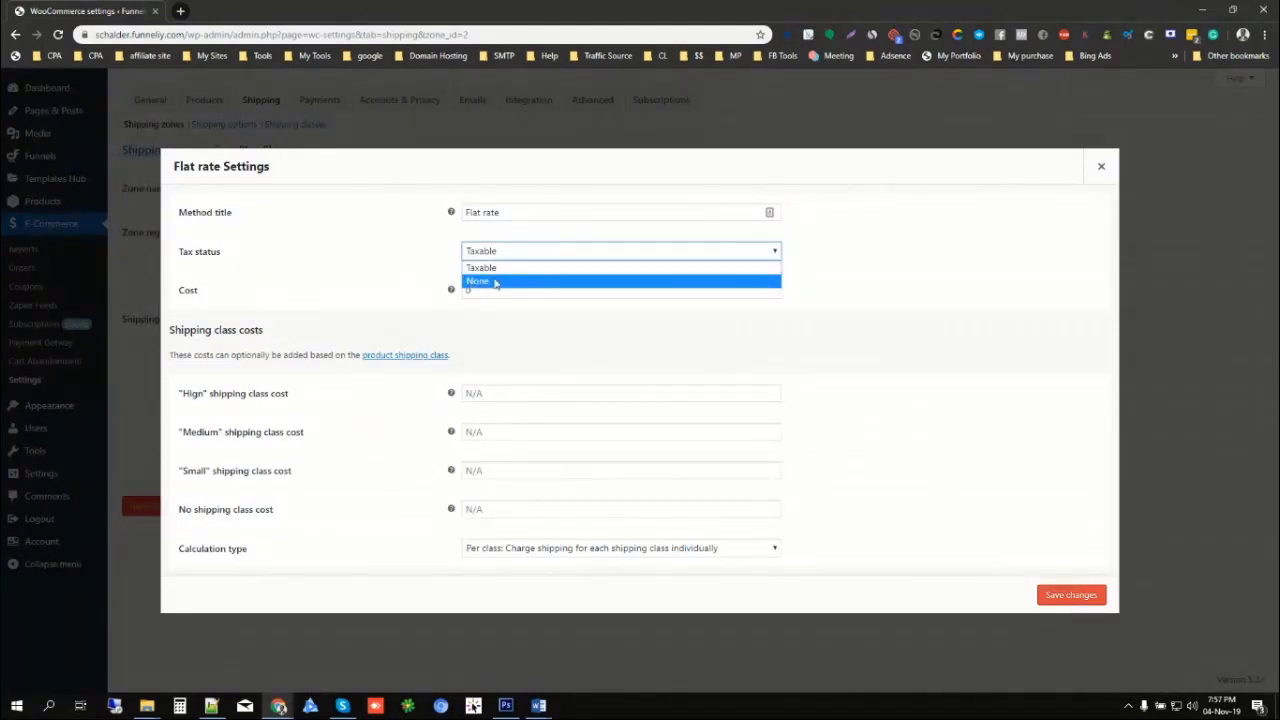
pyautogui.click(482, 282)
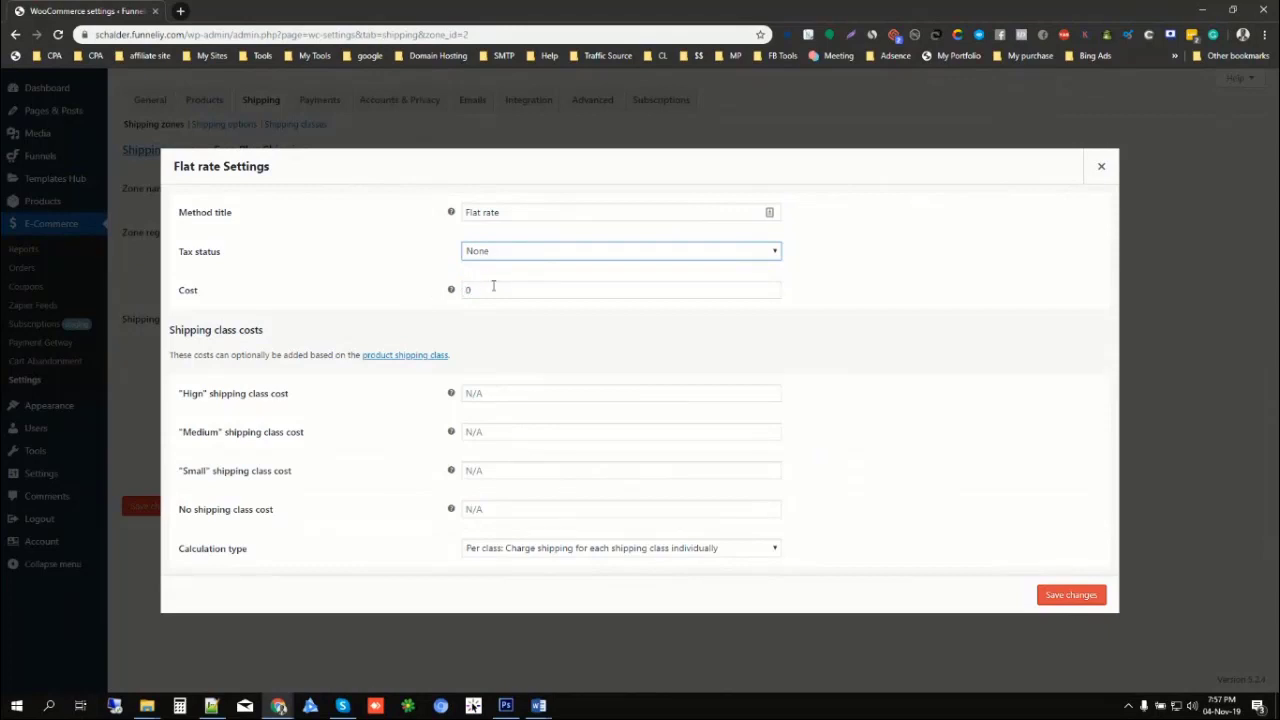
pyautogui.click(493, 287)
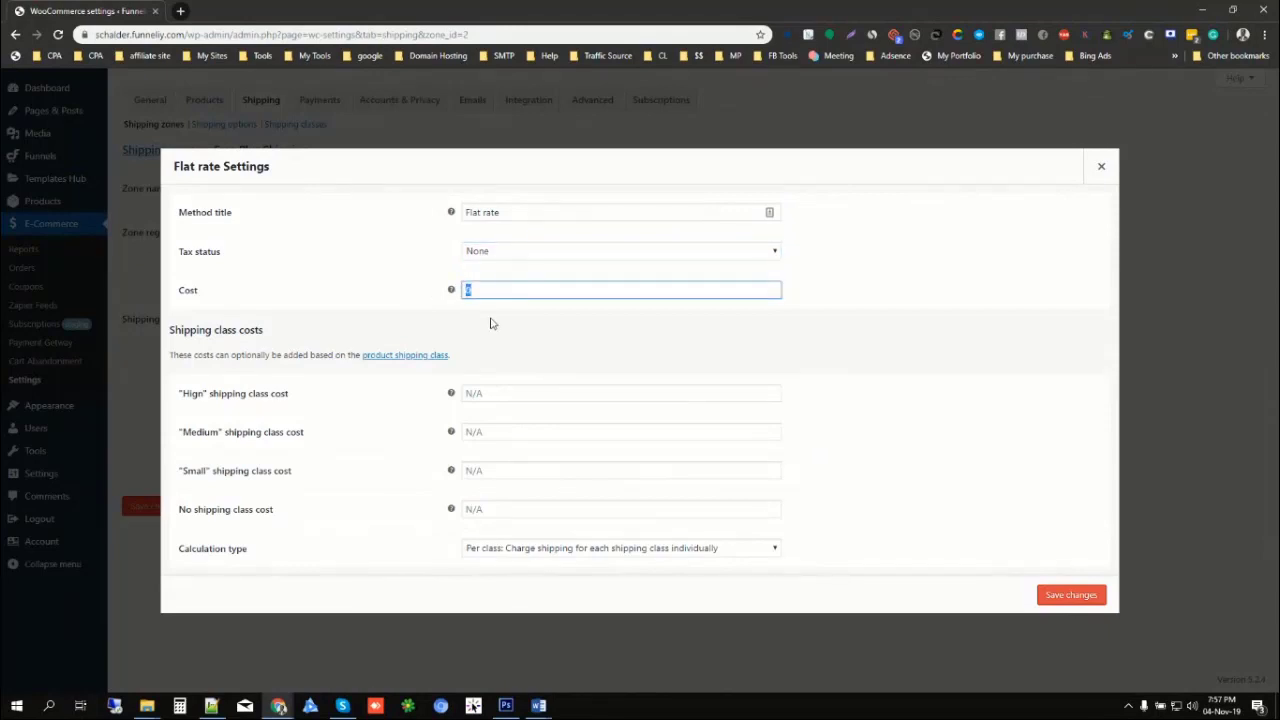
pyautogui.click(495, 330)
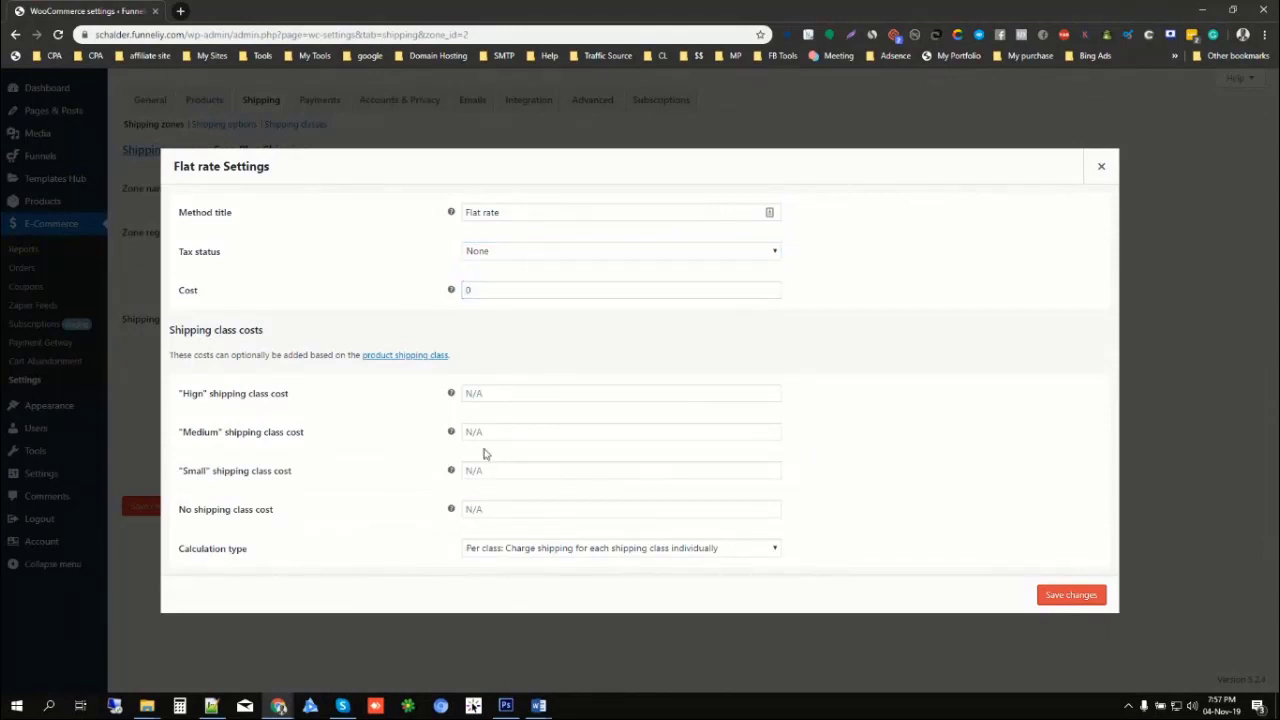
pyautogui.click(491, 289)
pyautogui.moveTo(462, 290); pyautogui.dragTo(498, 291)
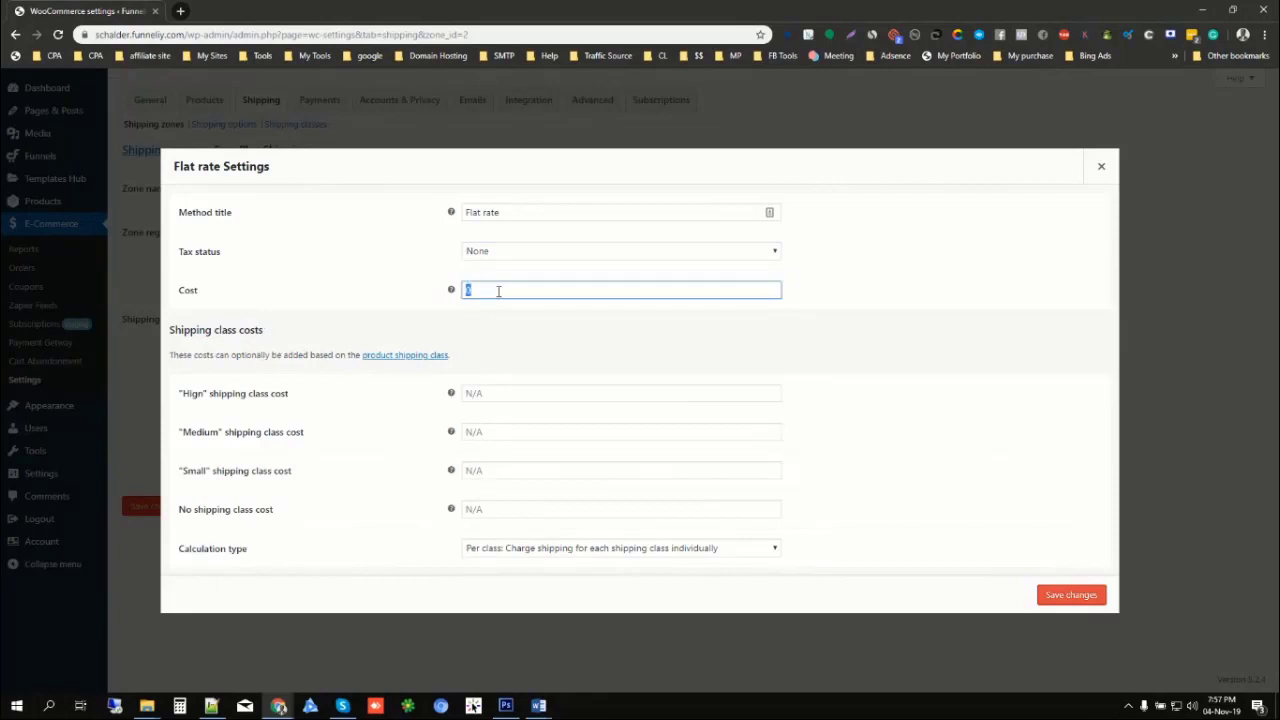
# - Set the flat rate class costs to 6.99 for Hign, 3.99 for Medium, 2.99 for Small and 4.99 for no shipping class
pyautogui.click(485, 392)
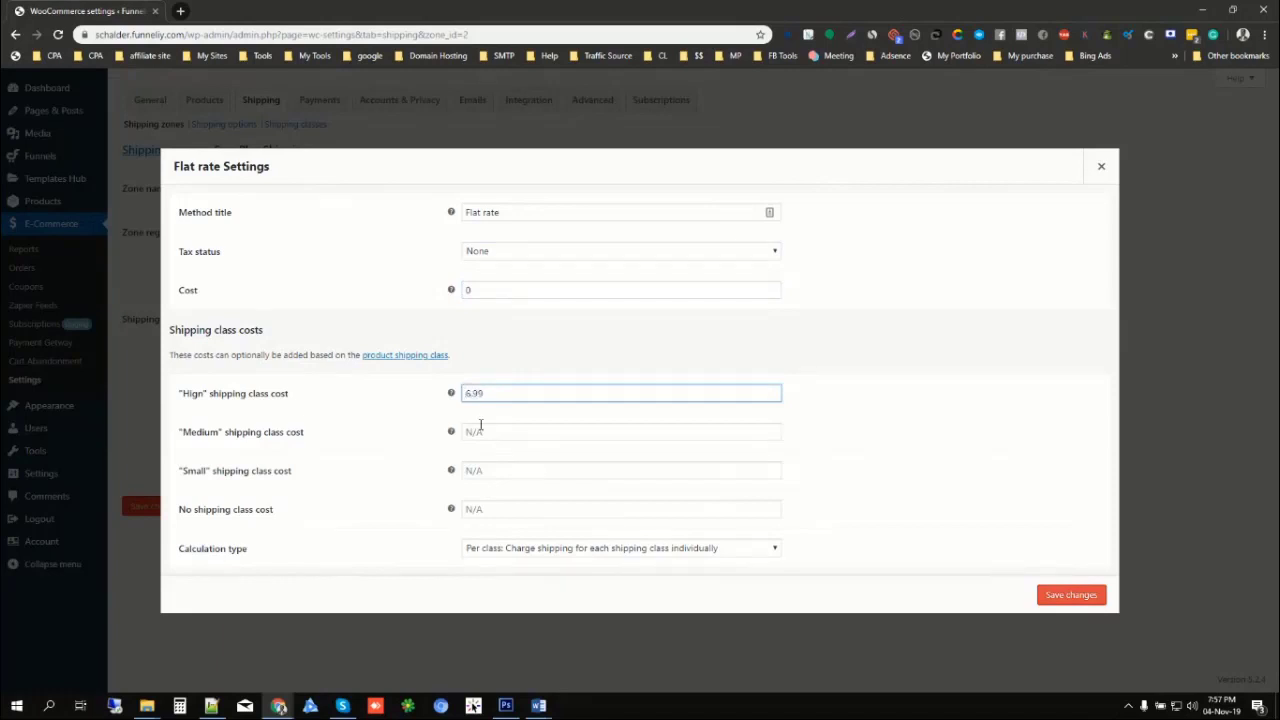
pyautogui.click(490, 435)
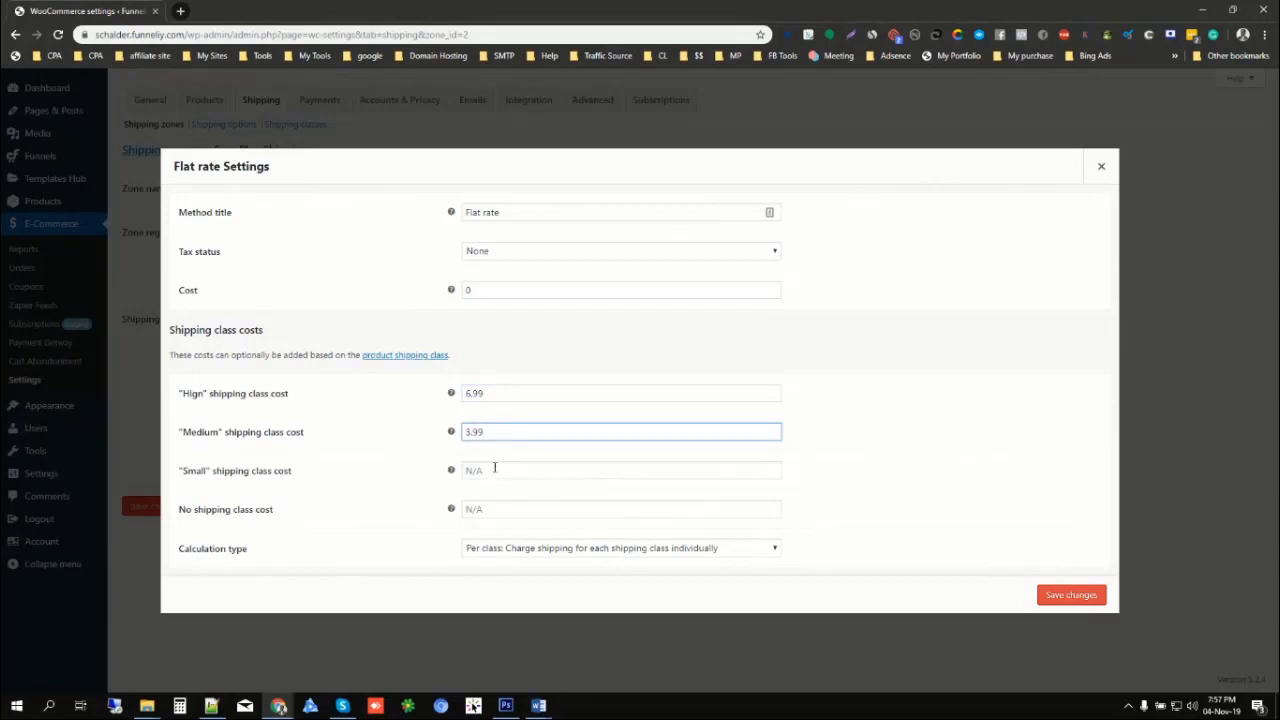
pyautogui.click(494, 469)
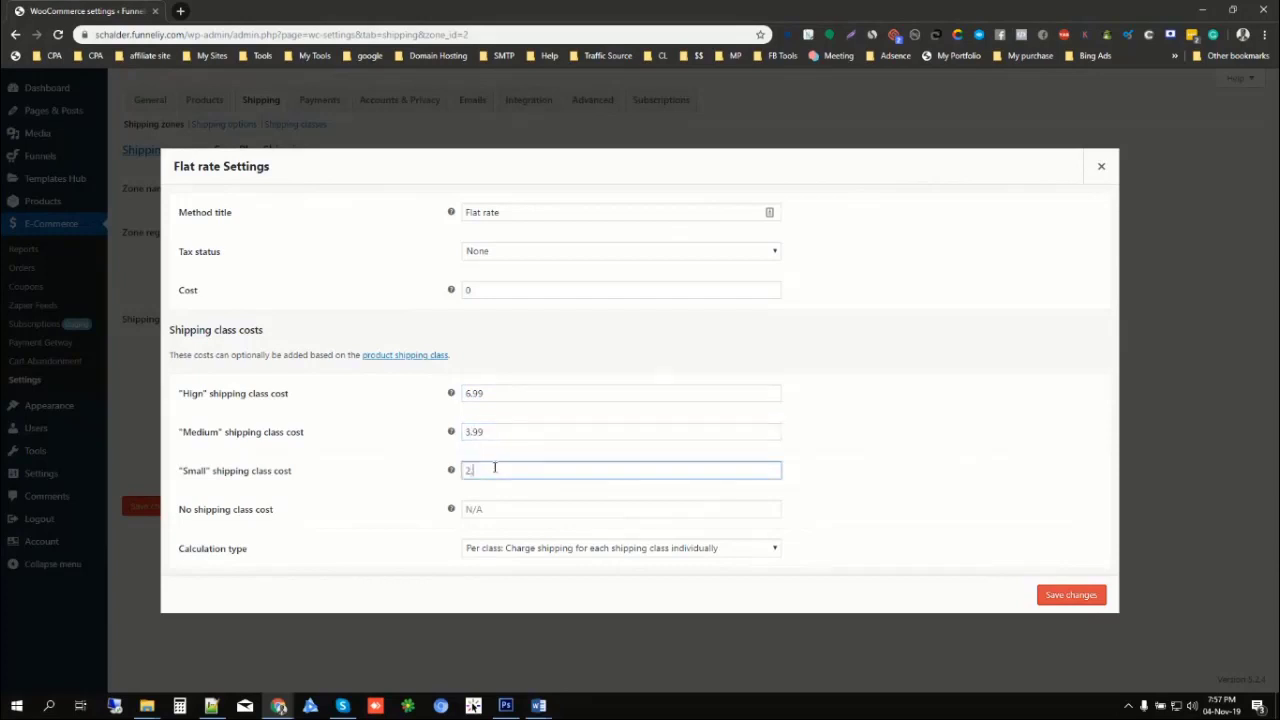
pyautogui.click(494, 506)
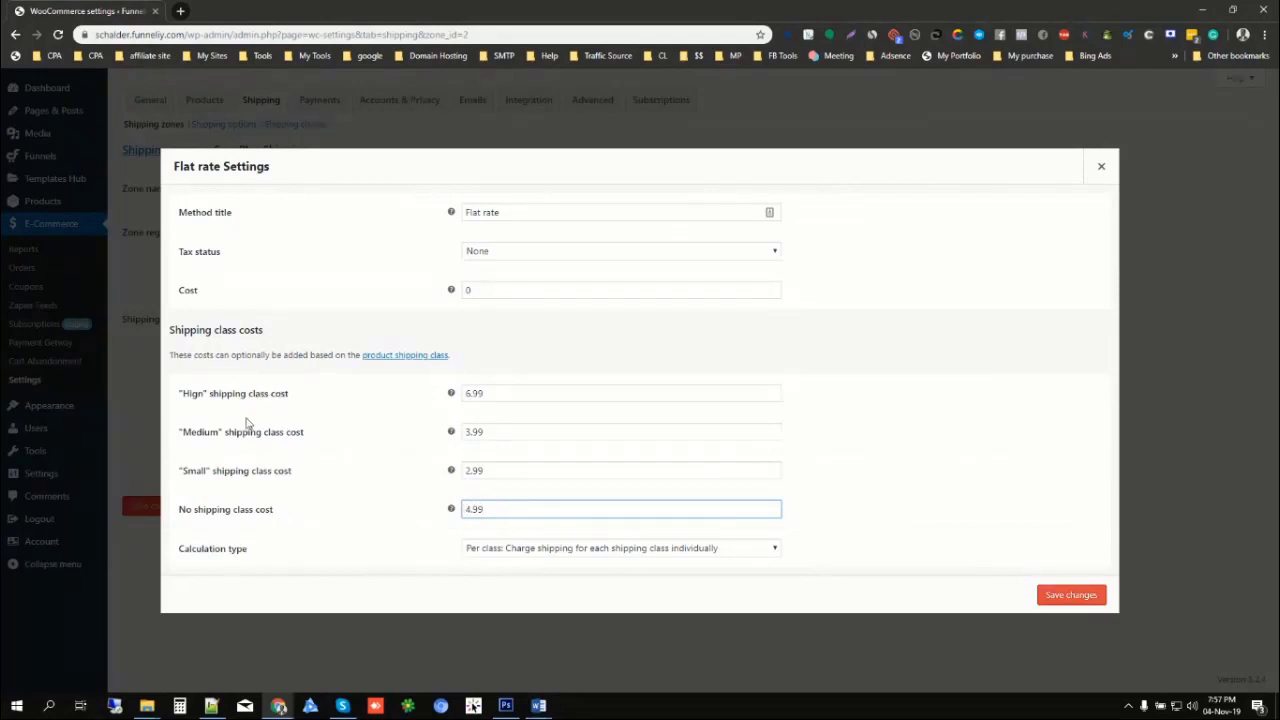
pyautogui.doubleClick(466, 512)
pyautogui.click(390, 535)
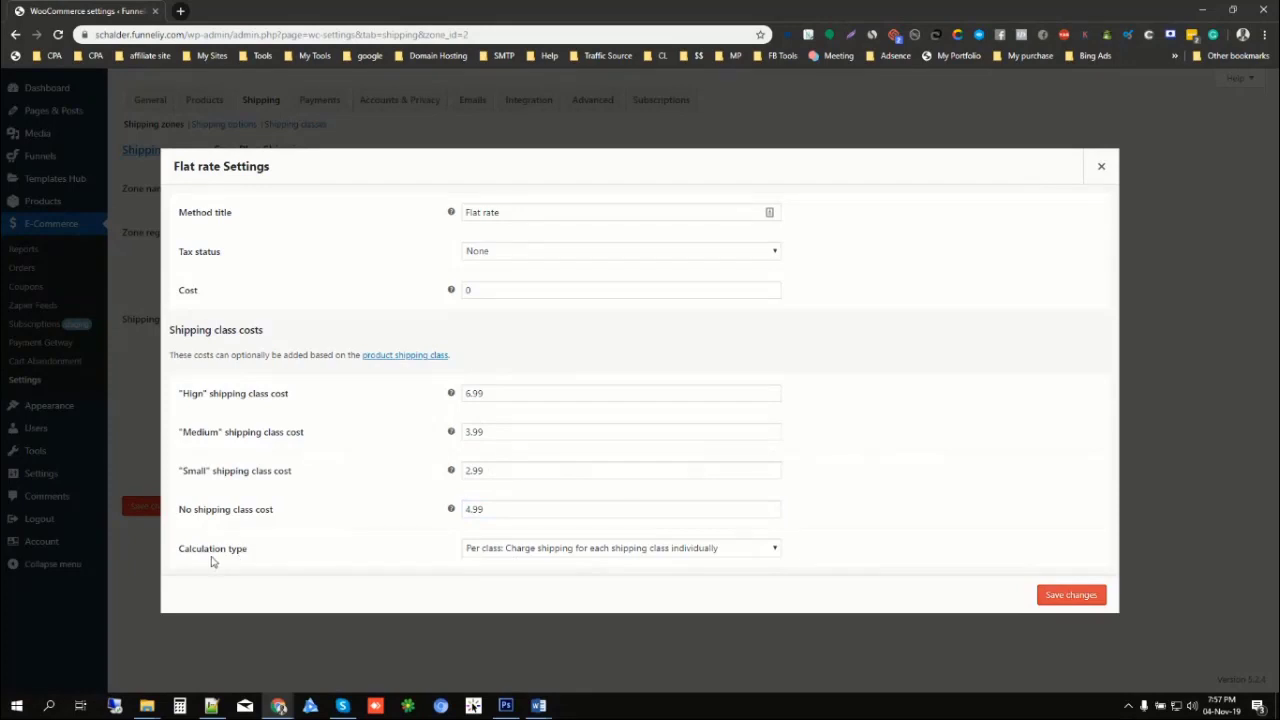
# - Set the calculation type to "Per order: Charge shipping for the most expensive shipping class" and save the flat rate settings
pyautogui.click(487, 552)
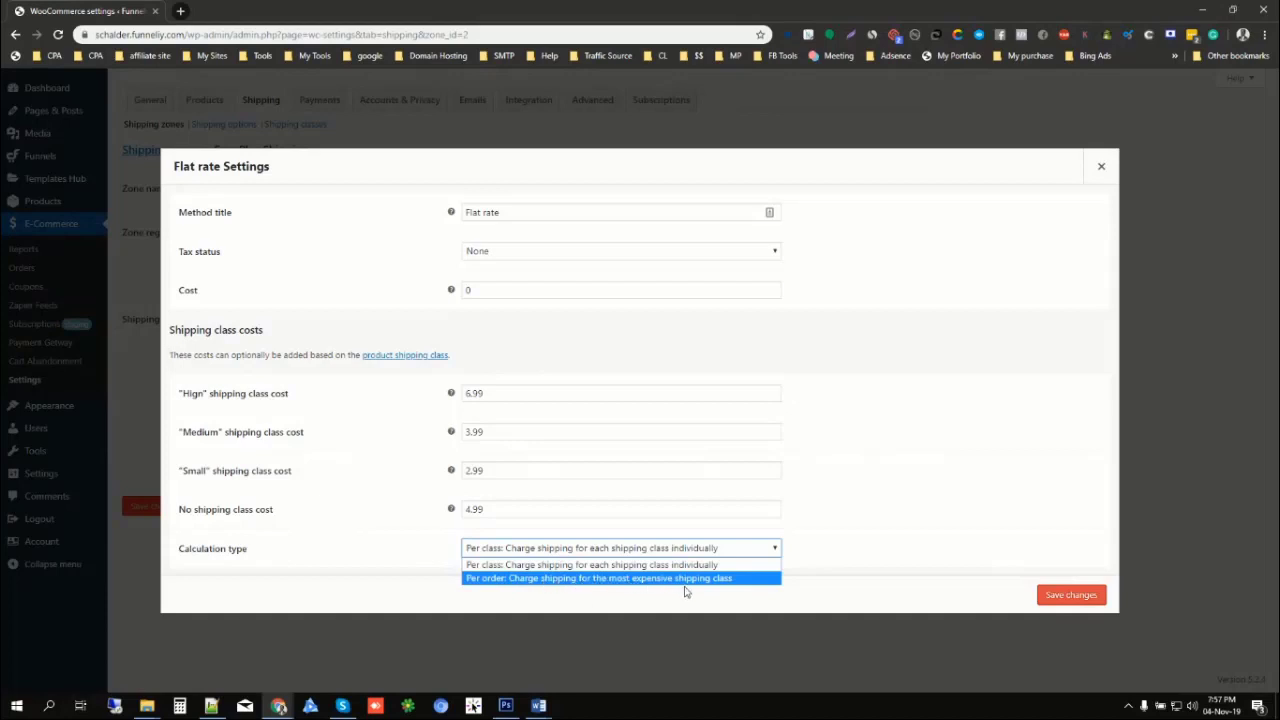
pyautogui.click(619, 581)
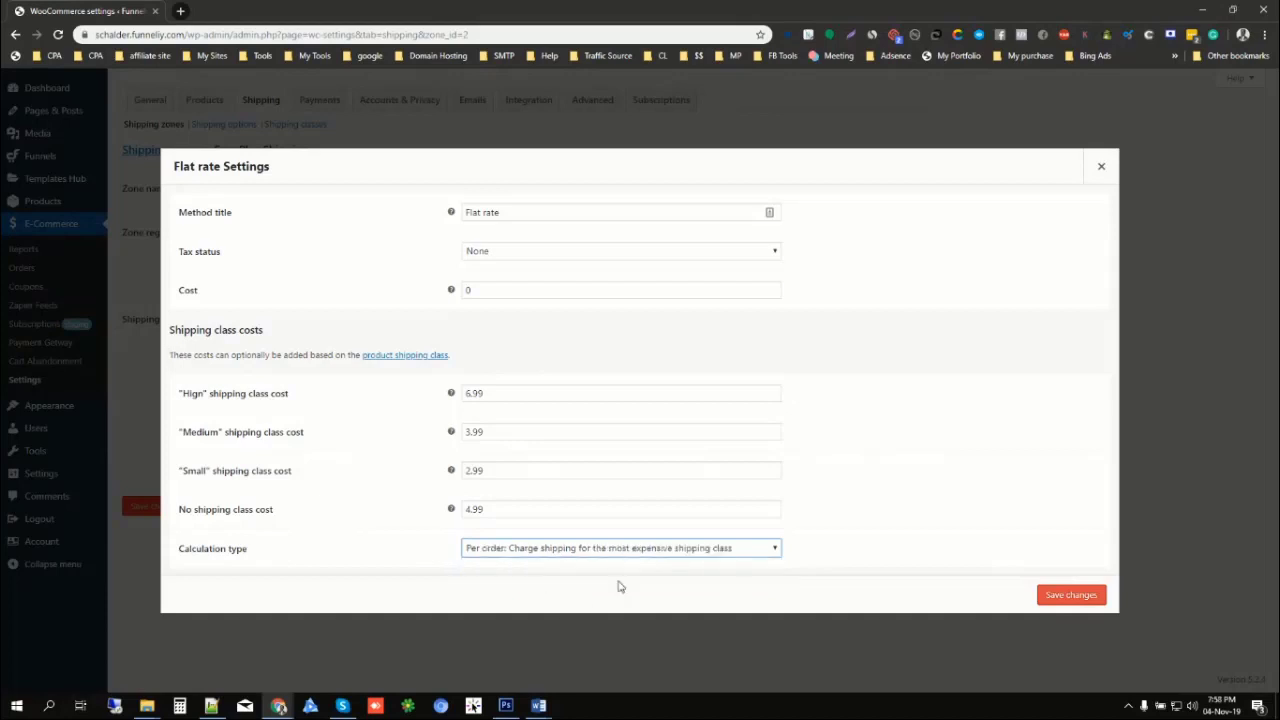
pyautogui.click(1070, 596)
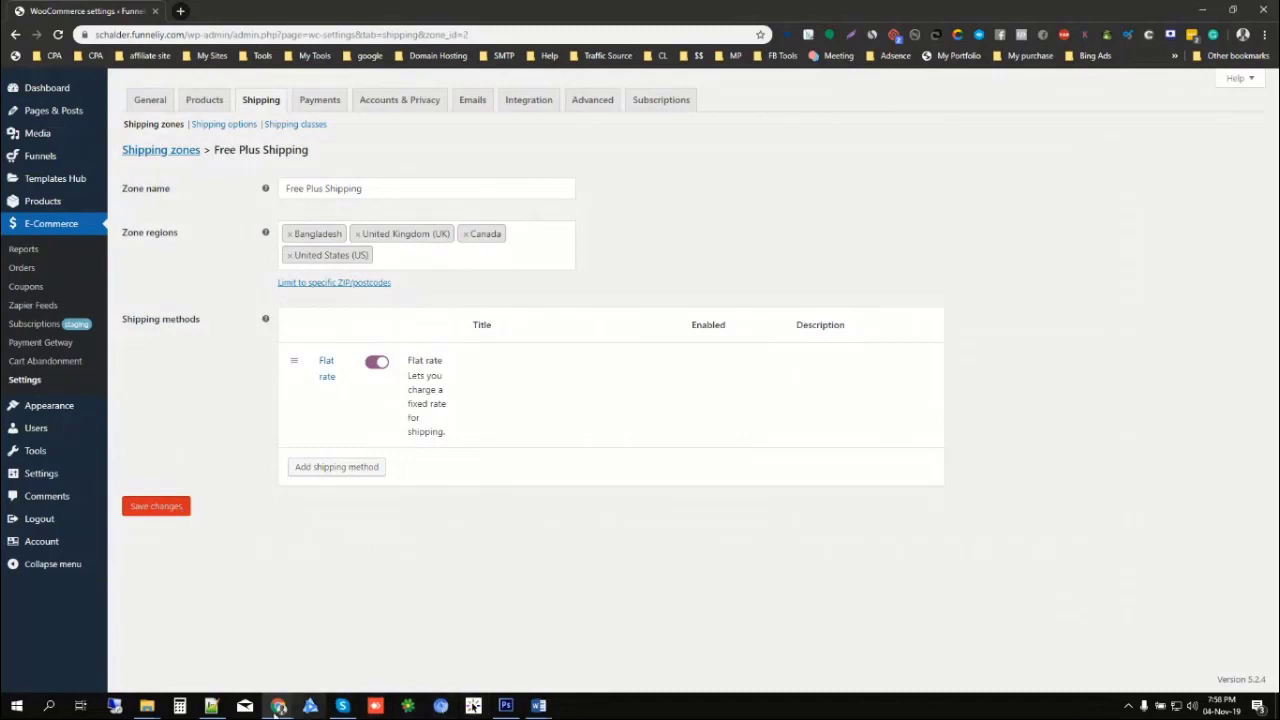
# - Switch to Notepad++ and review the Setup Shipping and Create Product entries in the step list
pyautogui.click(212, 706)
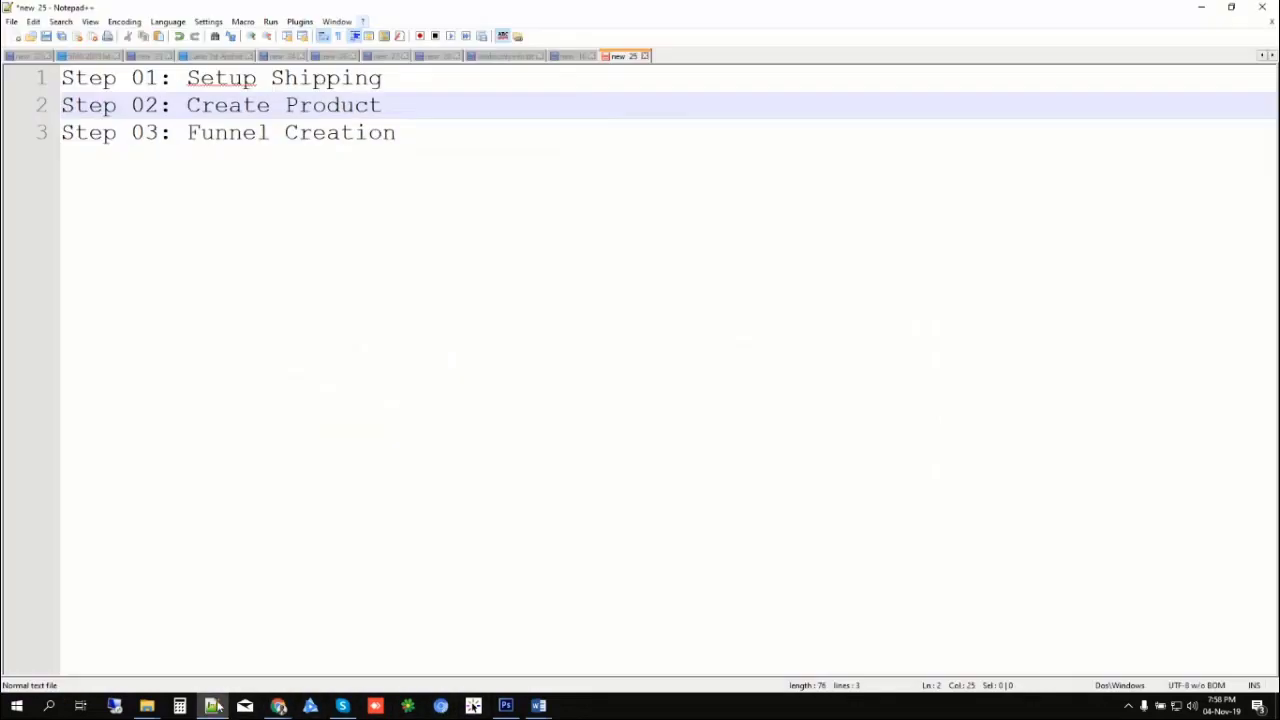
pyautogui.doubleClick(75, 79)
pyautogui.moveTo(75, 79); pyautogui.dragTo(464, 74)
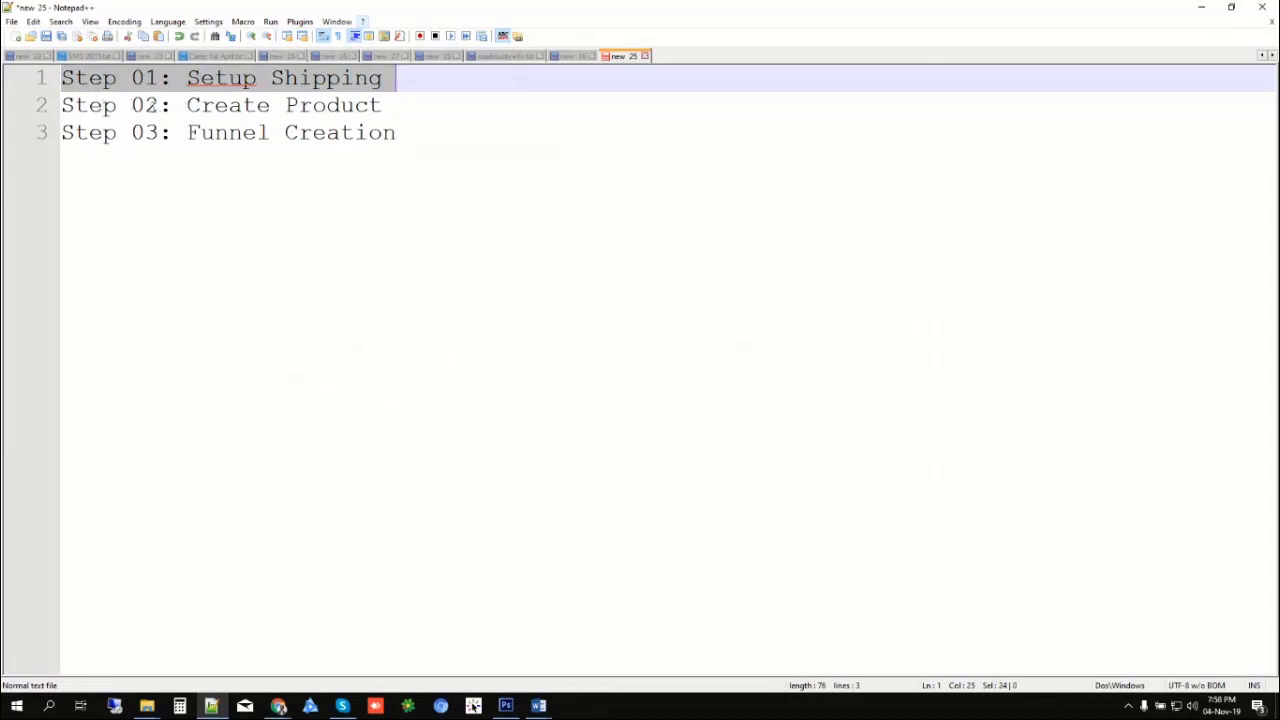
pyautogui.moveTo(187, 105); pyautogui.dragTo(386, 100)
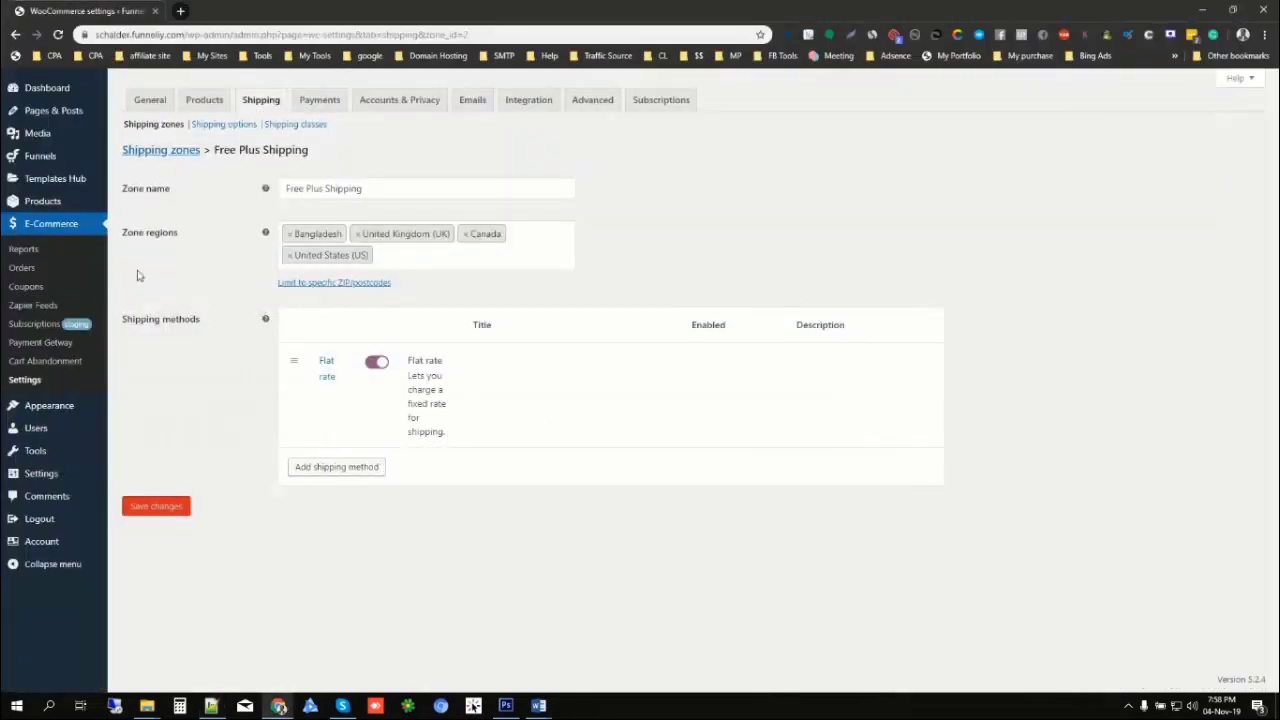
# - Switch back to Chrome and open the 1 JAR product for editing from the product list, dismissing the WooCommerce & Zapier notice
pyautogui.moveTo(45, 205)
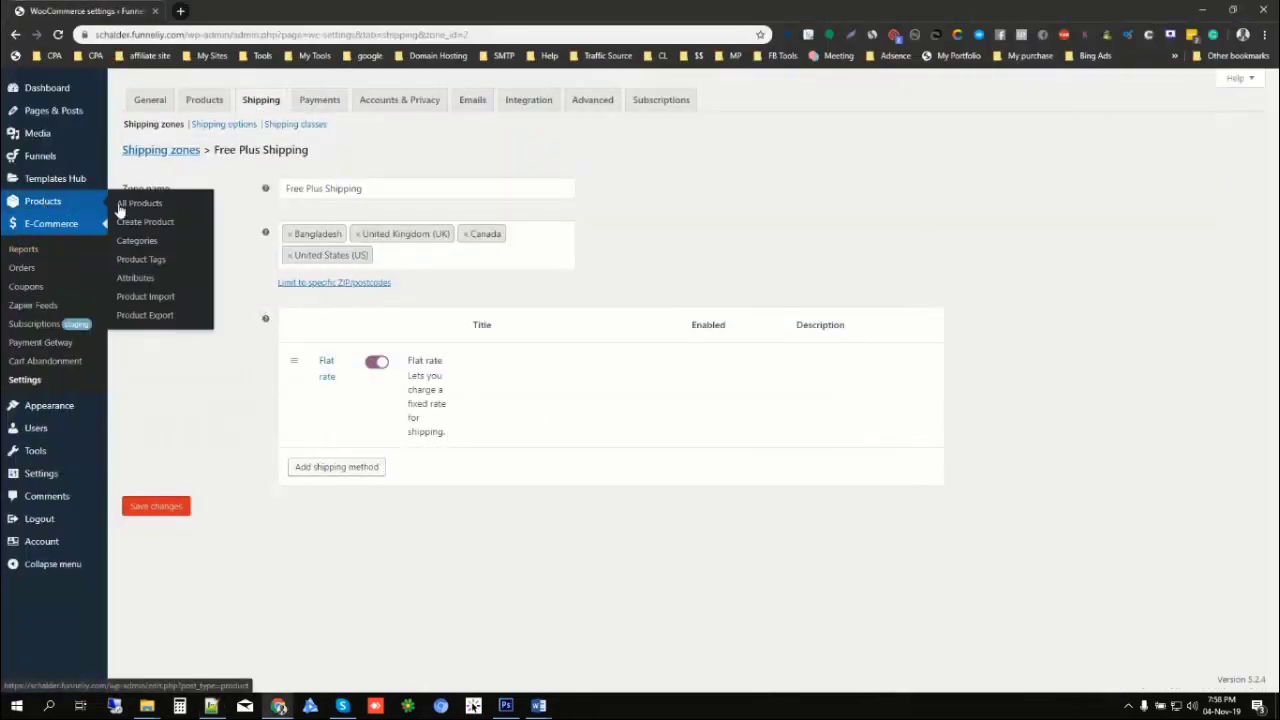
pyautogui.click(125, 204)
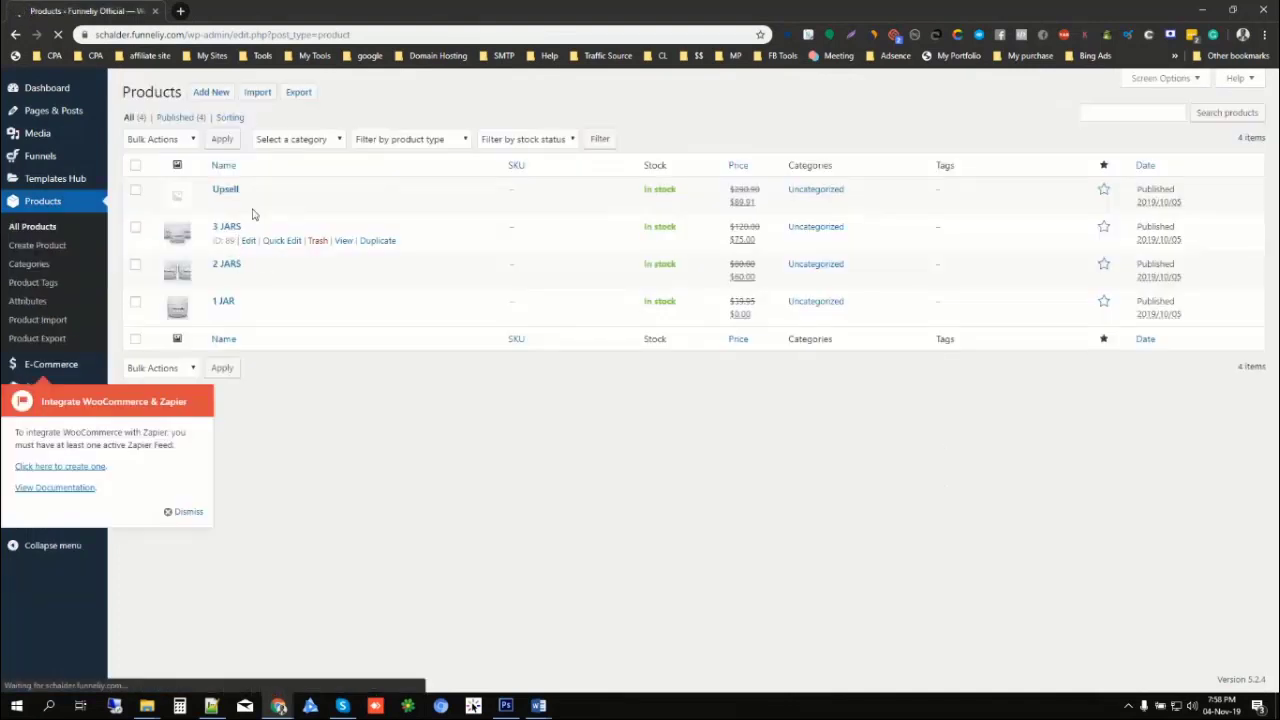
pyautogui.click(180, 512)
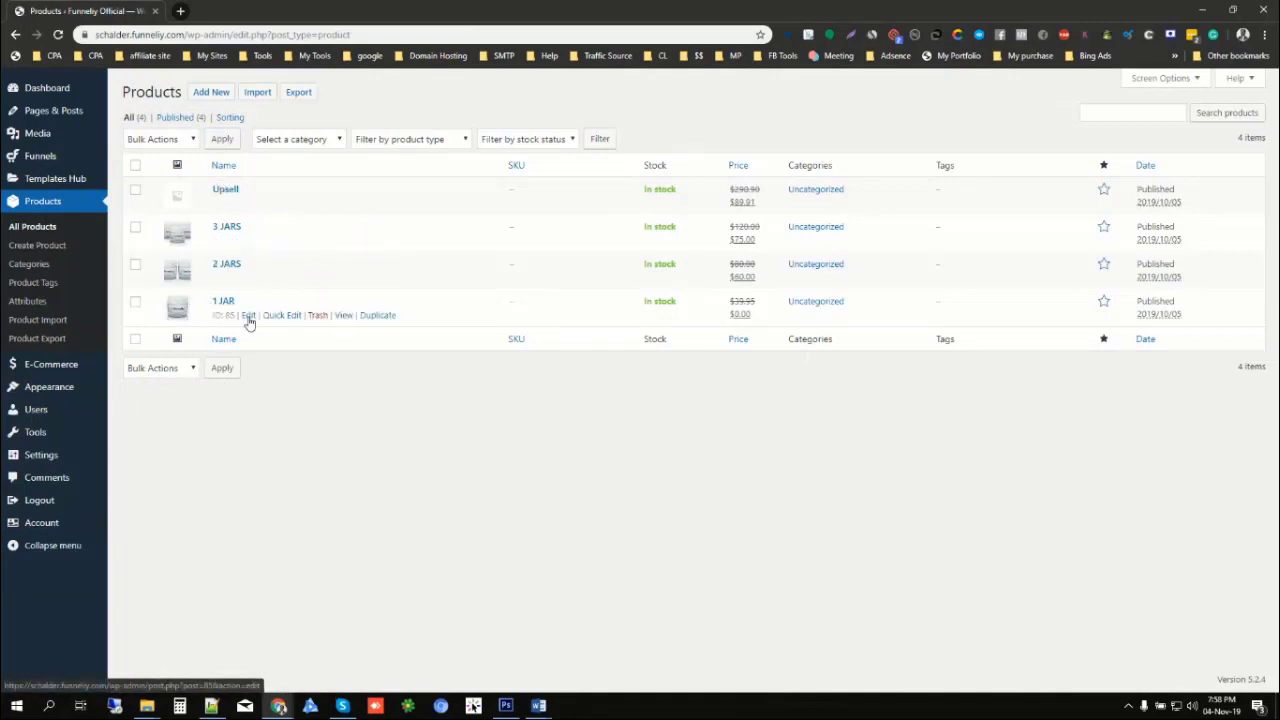
pyautogui.click(249, 318)
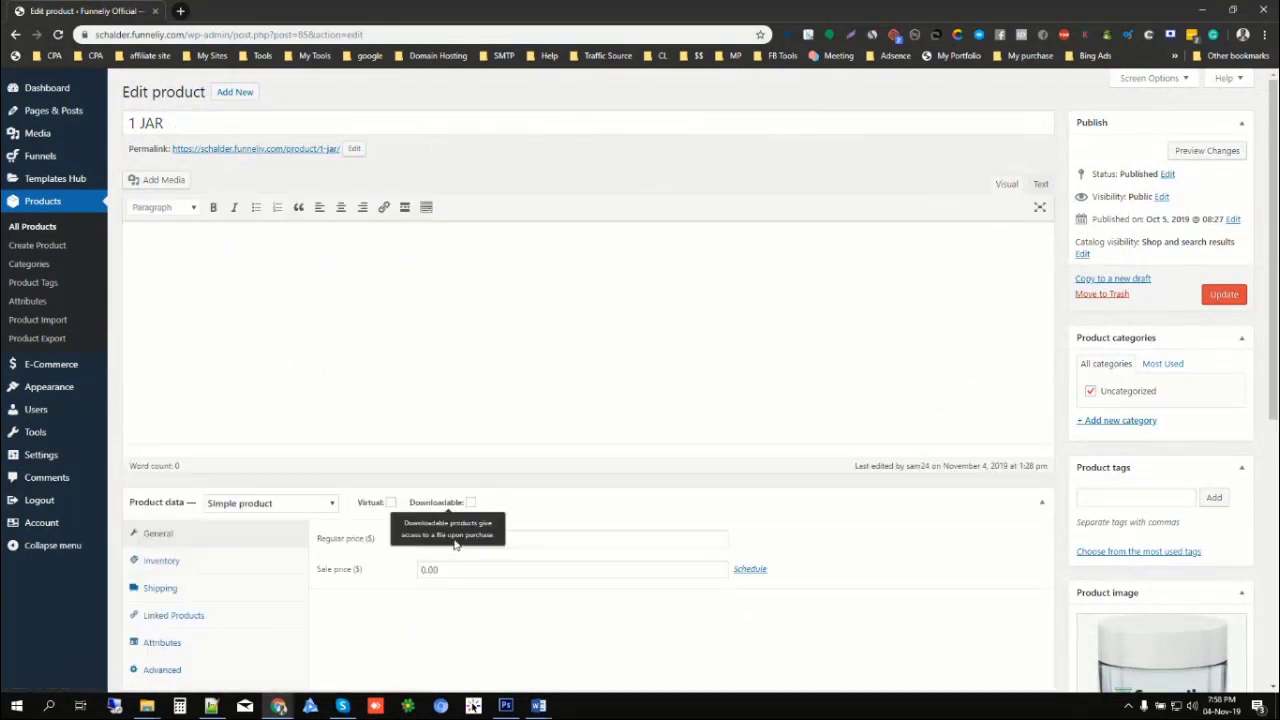
# - Check the regular price and sale price of the 1 JAR product
pyautogui.click(491, 543)
pyautogui.hotkey('ctrl', 'a')
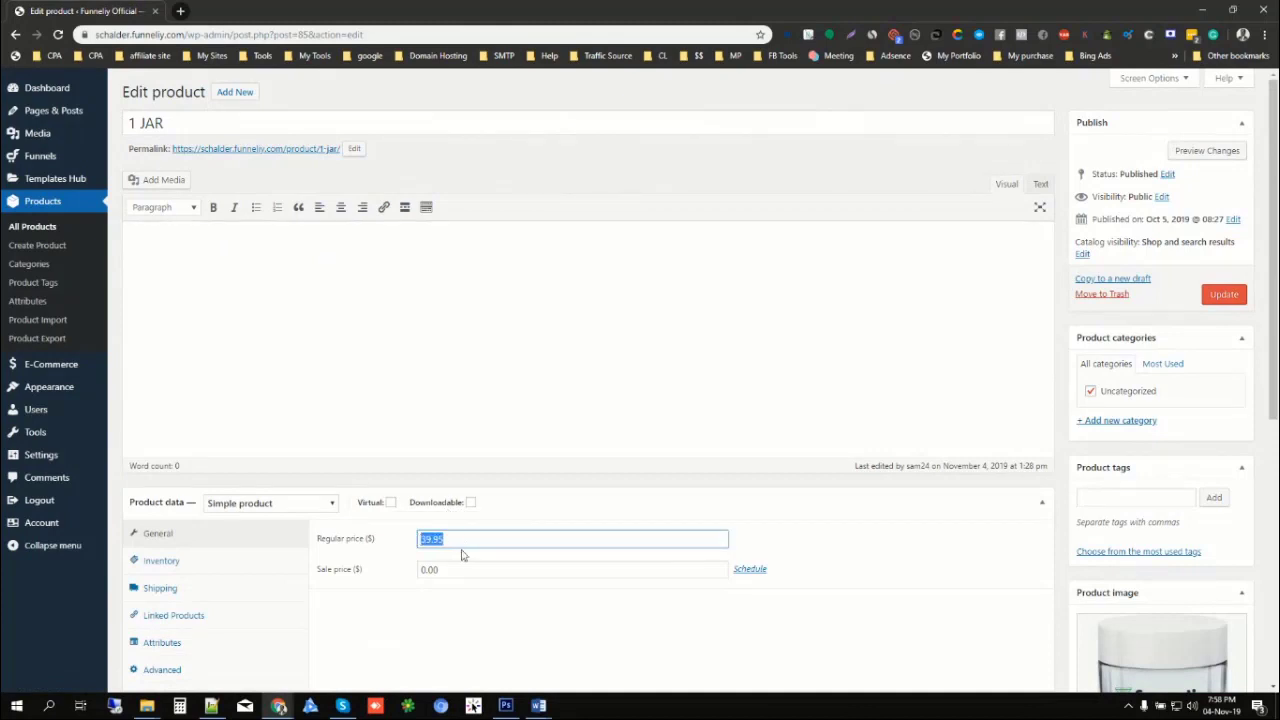
pyautogui.click(453, 568)
pyautogui.hotkey('ctrl', 'a')
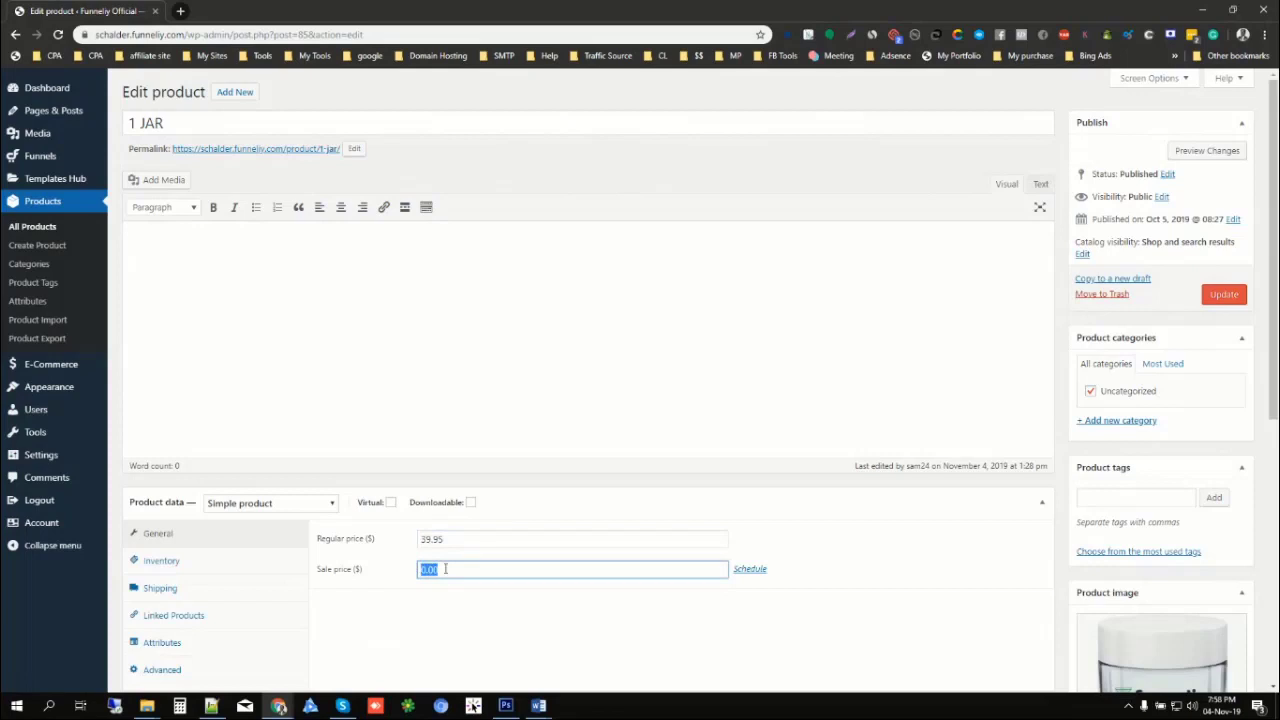
# - Assign the Hign shipping class to the 1 JAR product in its shipping data
pyautogui.scroll(-1, 330, 555)
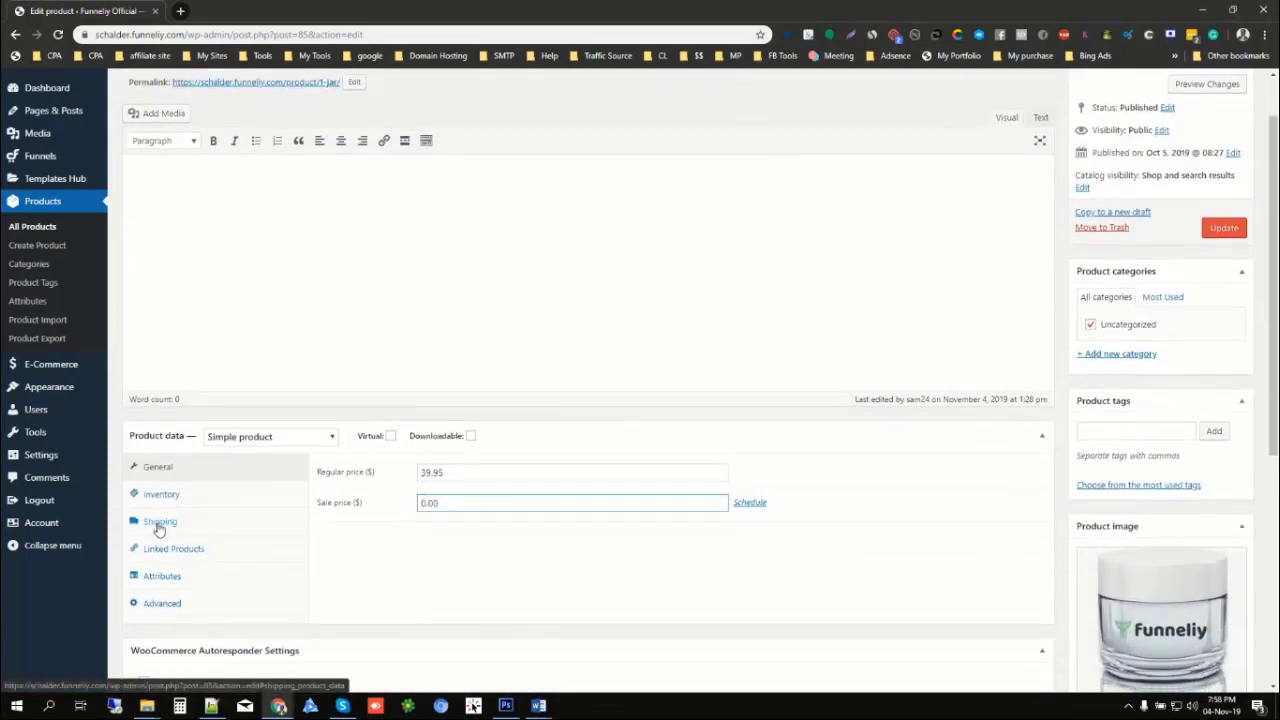
pyautogui.click(158, 530)
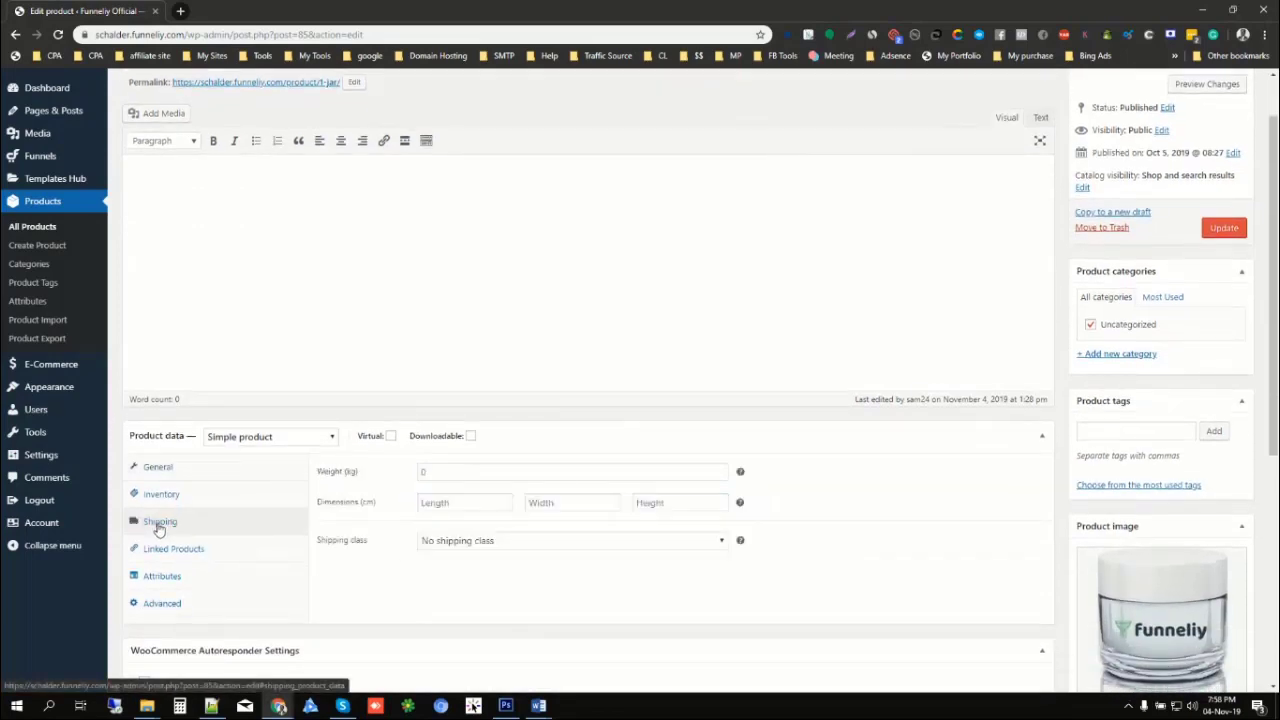
pyautogui.click(462, 541)
pyautogui.click(448, 598)
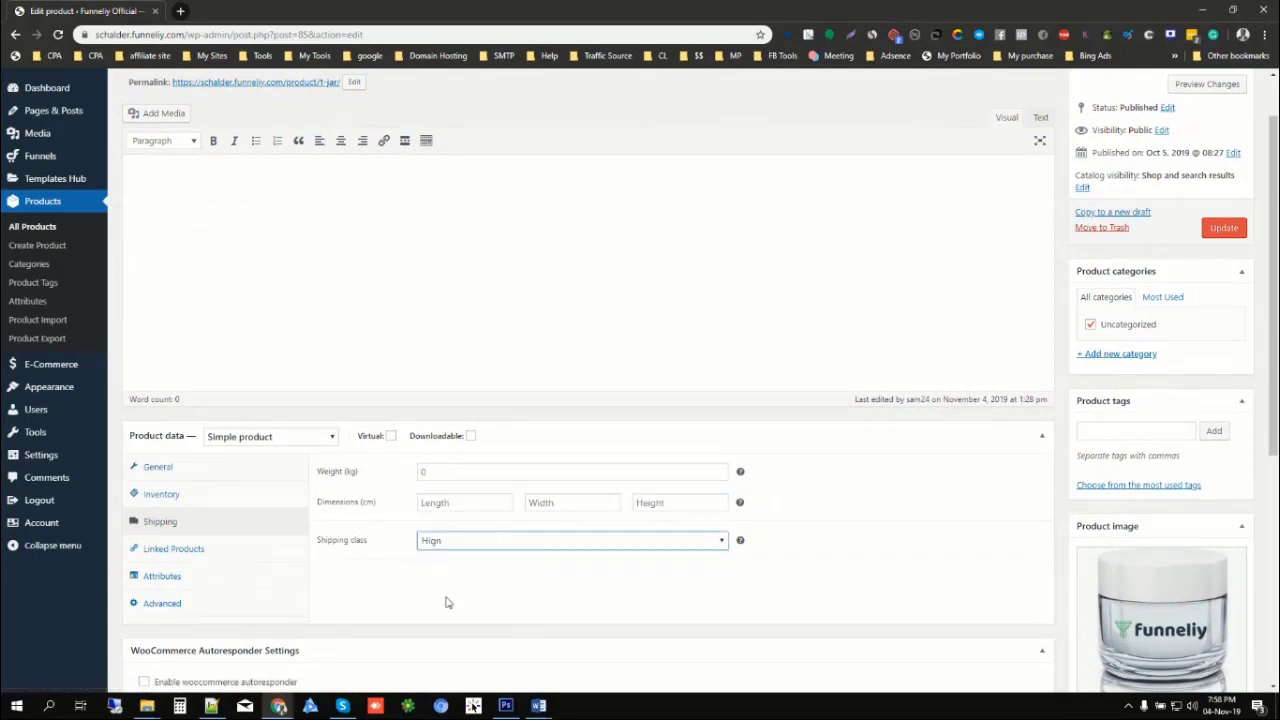
pyautogui.click(455, 545)
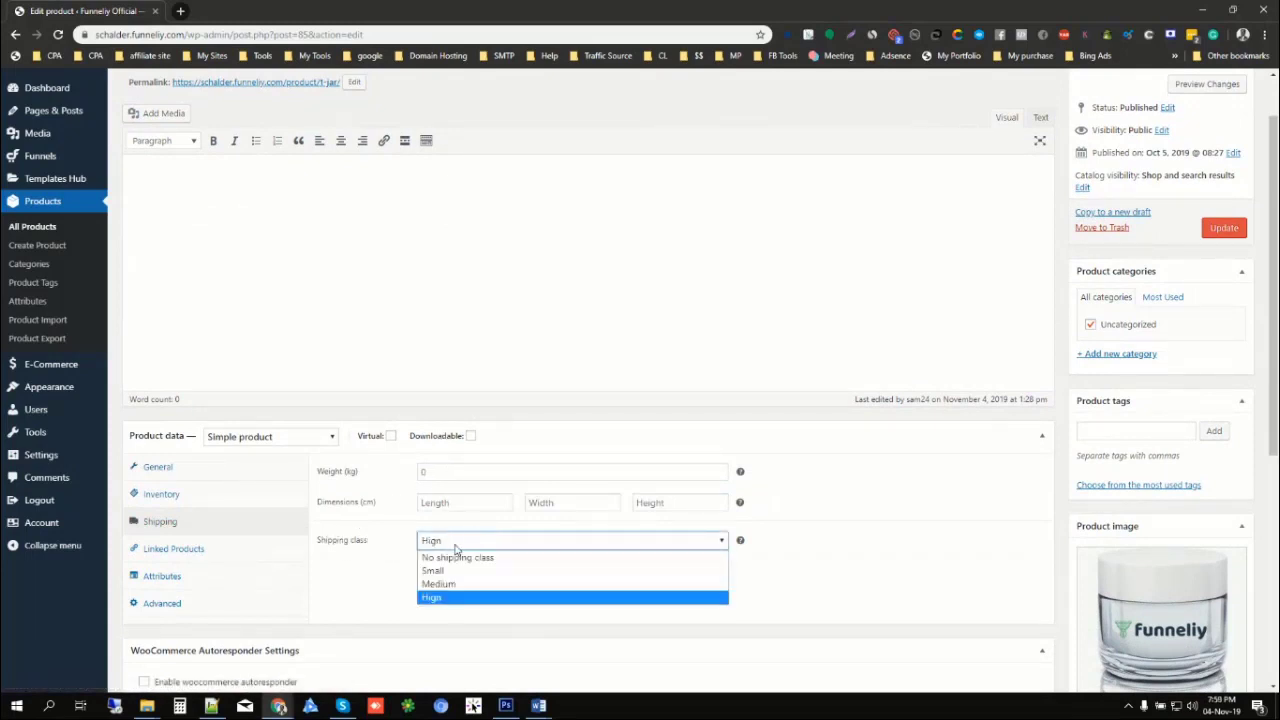
pyautogui.click(434, 598)
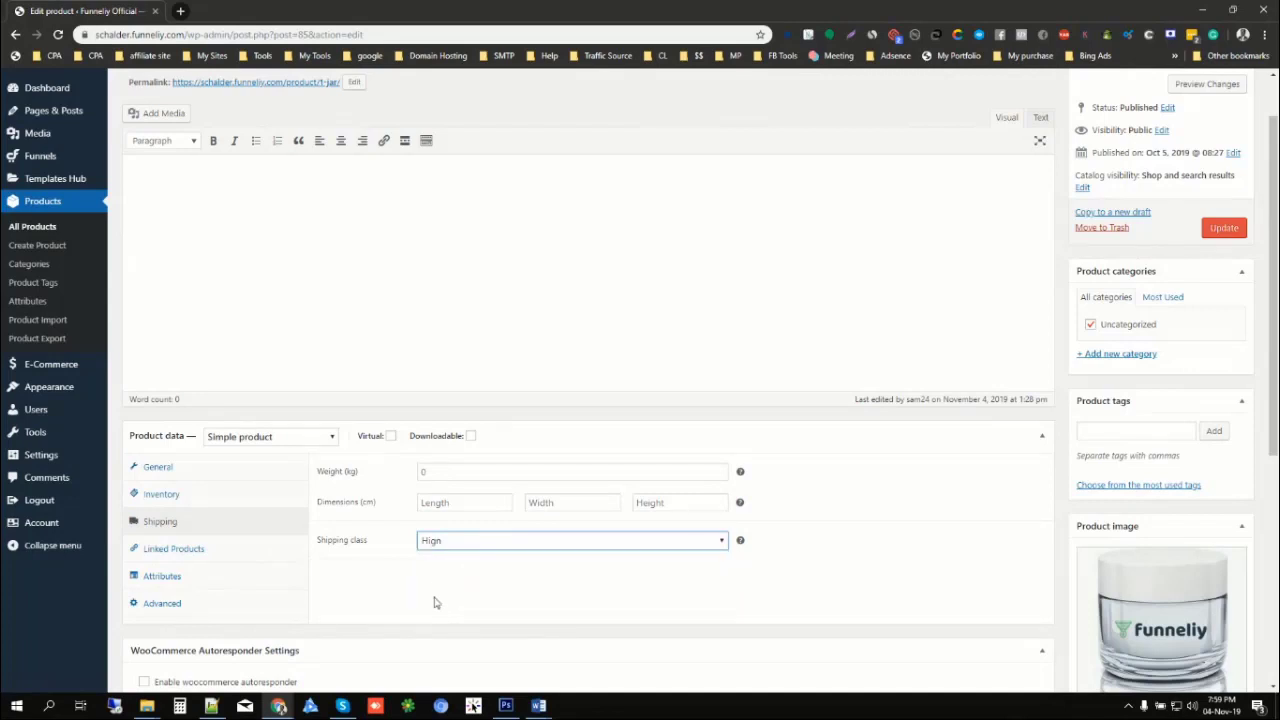
# - Save the updated 1 JAR product and open the 2 JARS product for editing, dismissing the WooCommerce & Zapier notice
pyautogui.click(1224, 228)
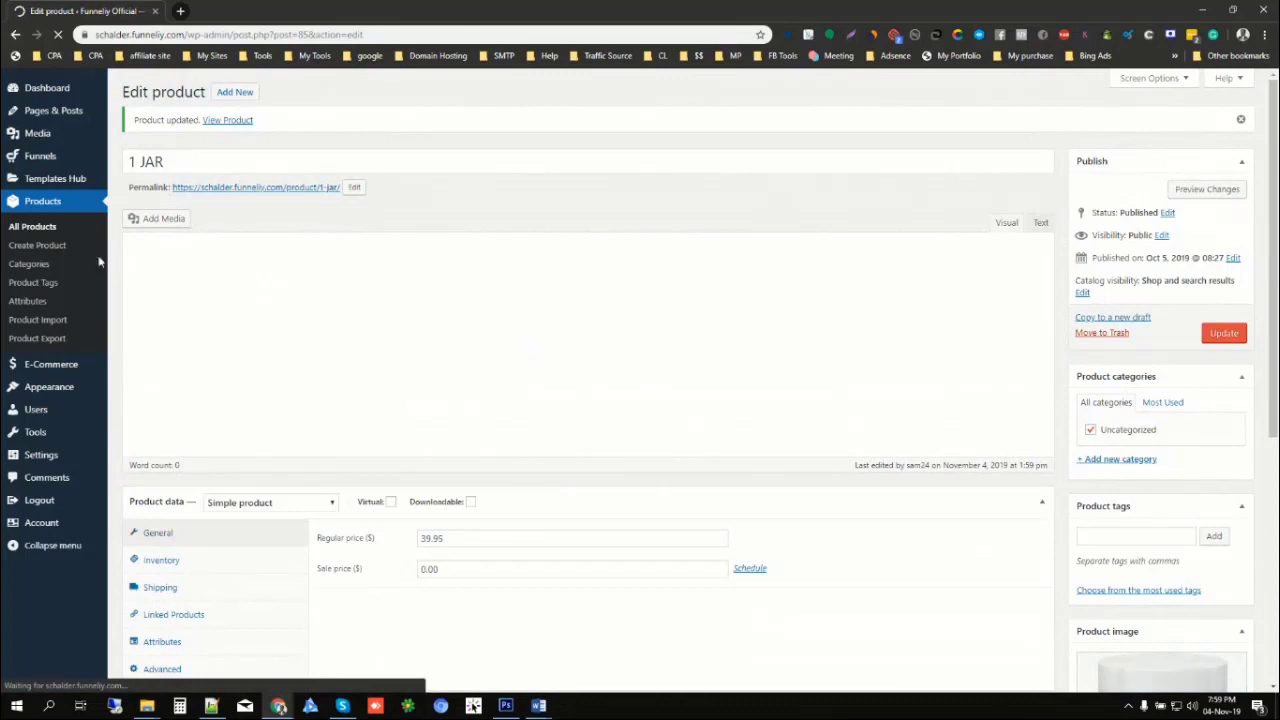
pyautogui.click(40, 230)
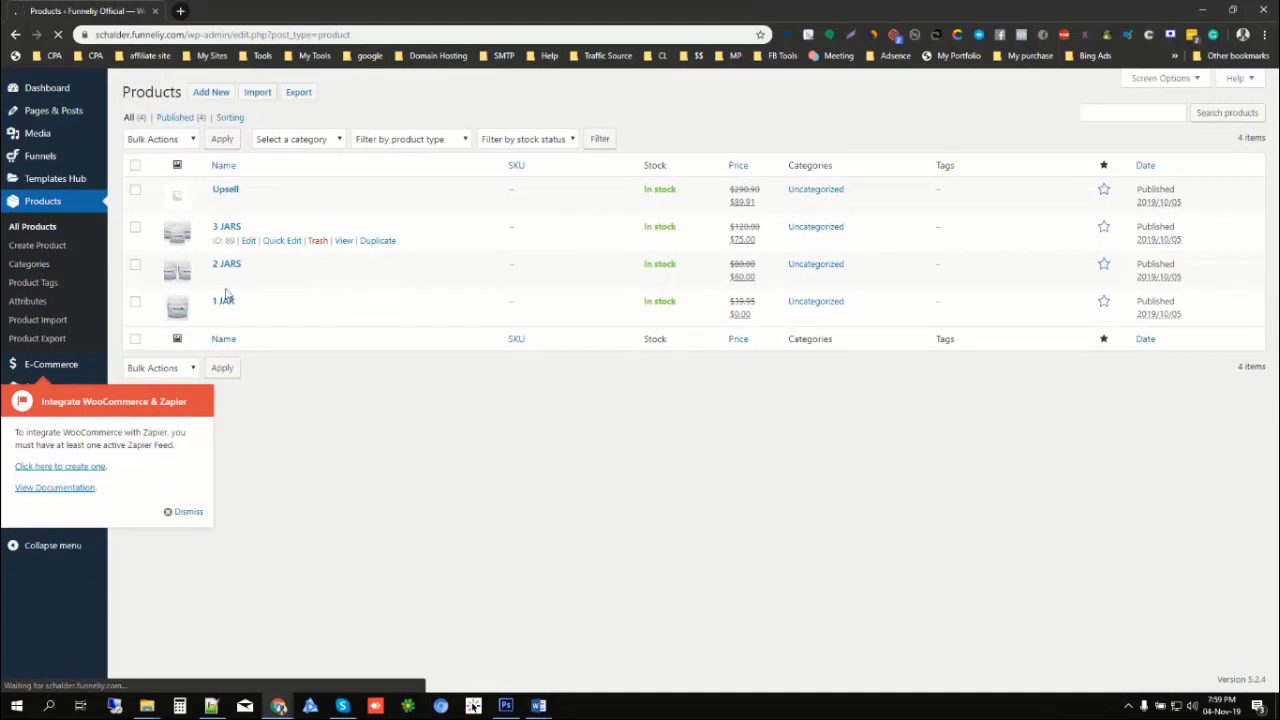
pyautogui.click(190, 511)
pyautogui.click(248, 278)
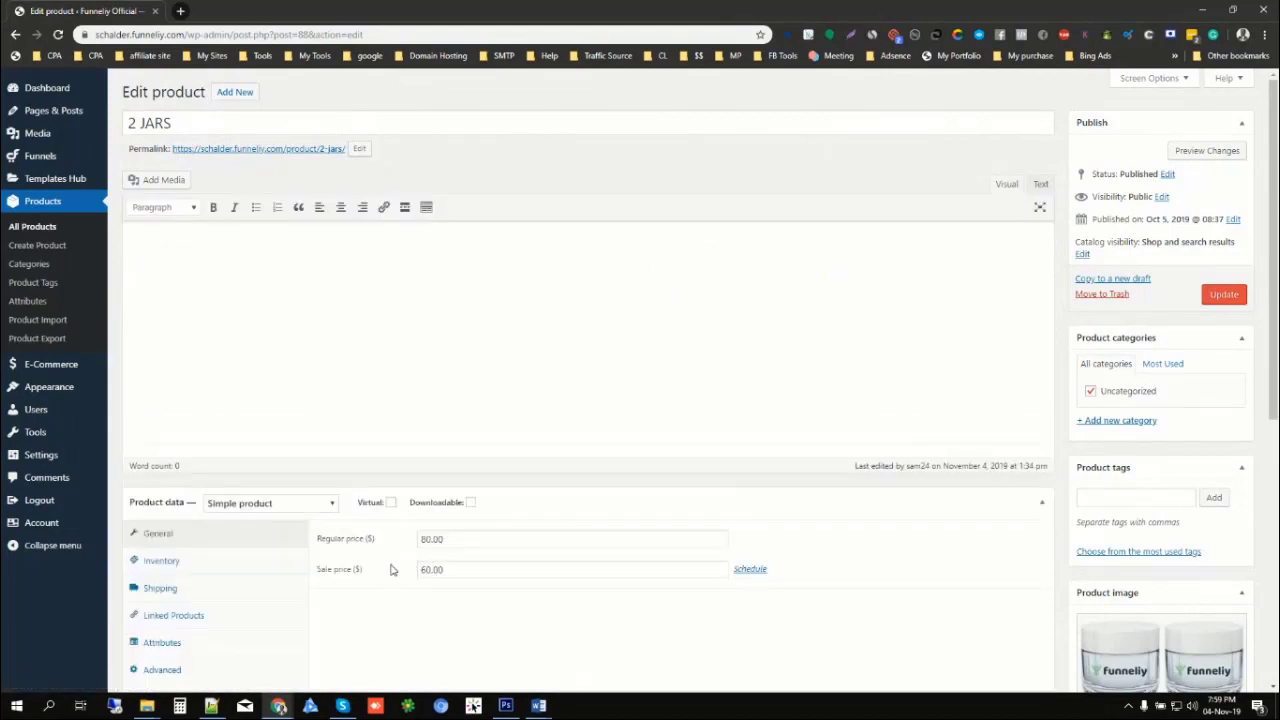
# - Assign the Hign shipping class to the 2 JARS product in its shipping data and update the product
pyautogui.click(155, 596)
pyautogui.scroll(-3, 489, 488)
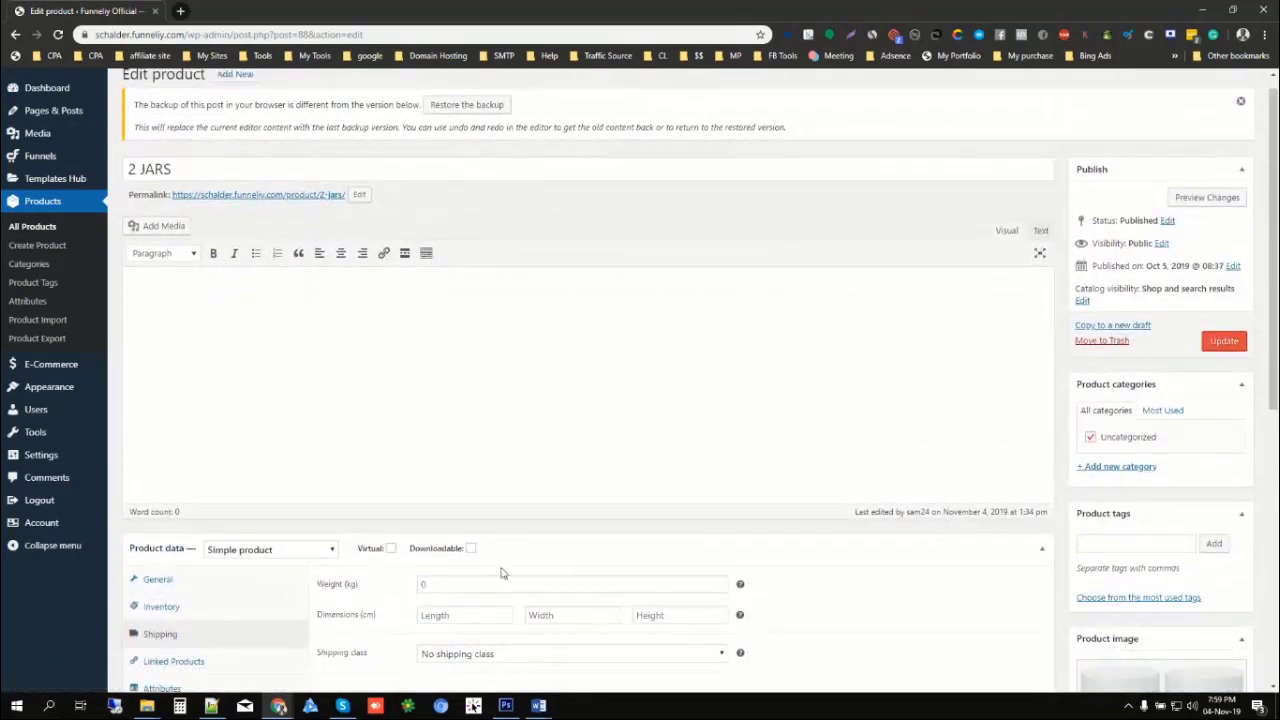
pyautogui.click(480, 406)
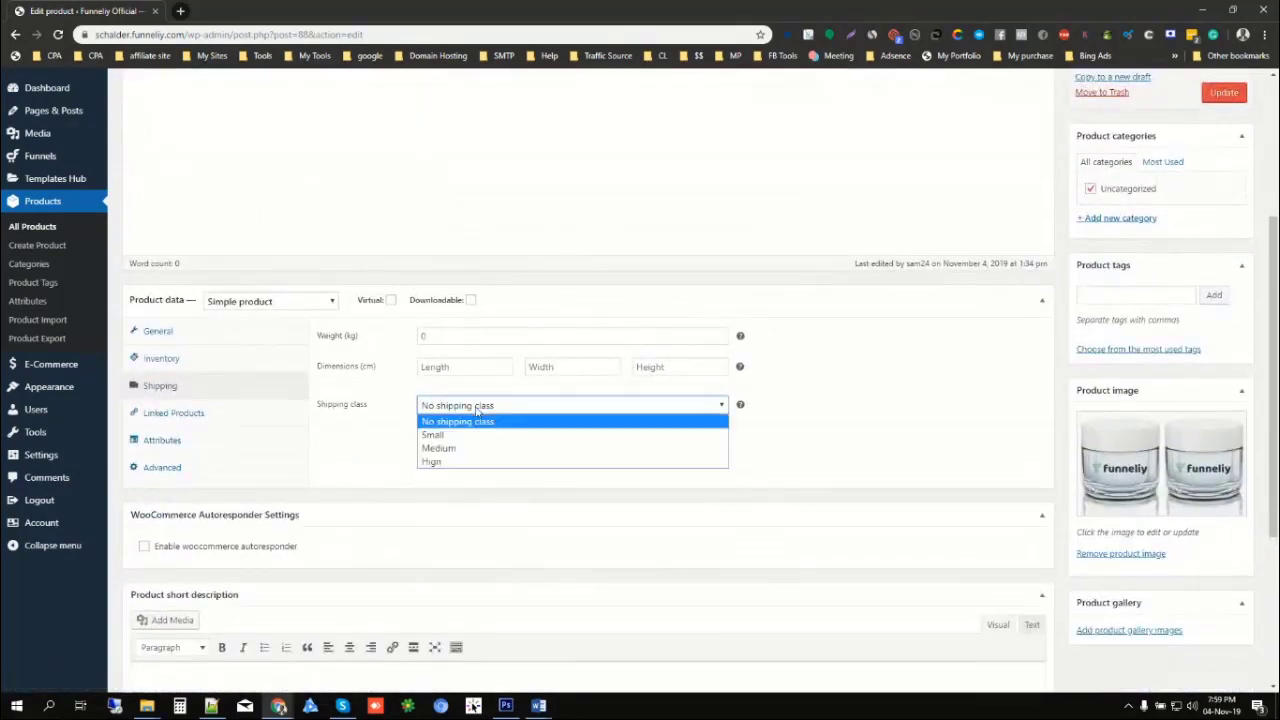
pyautogui.click(447, 463)
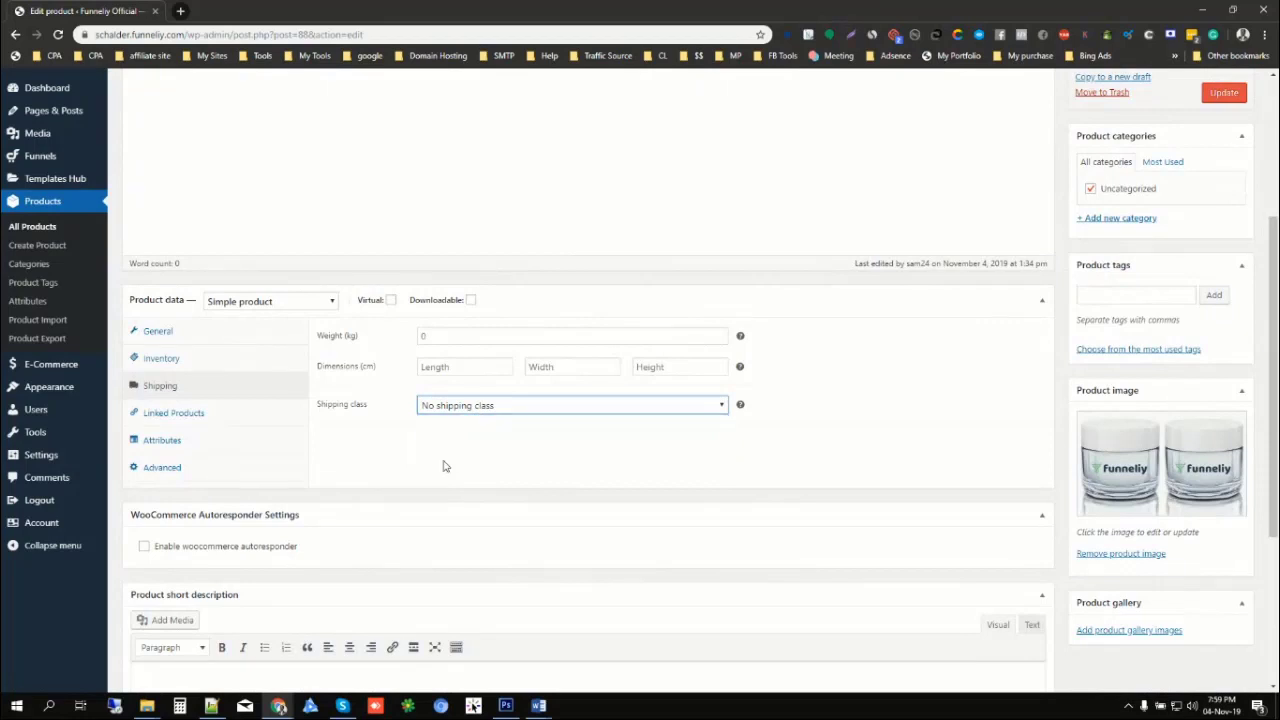
pyautogui.scroll(2, 1000, 362)
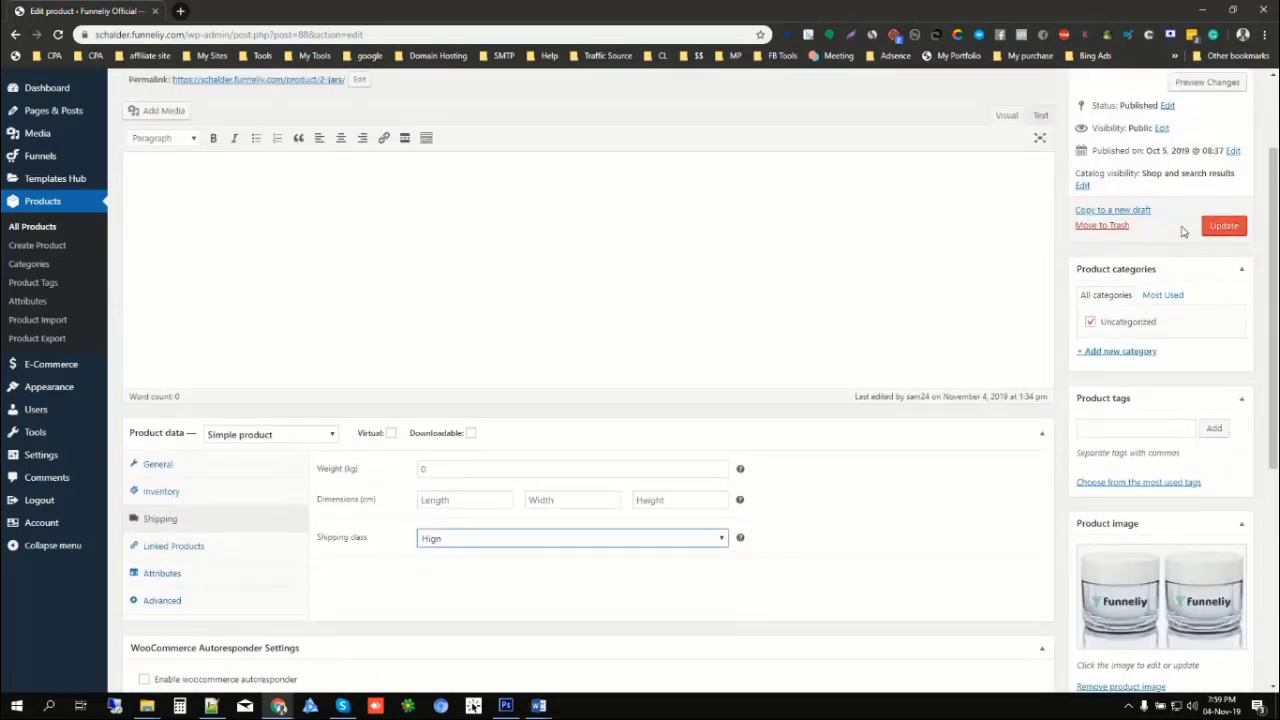
pyautogui.click(1222, 227)
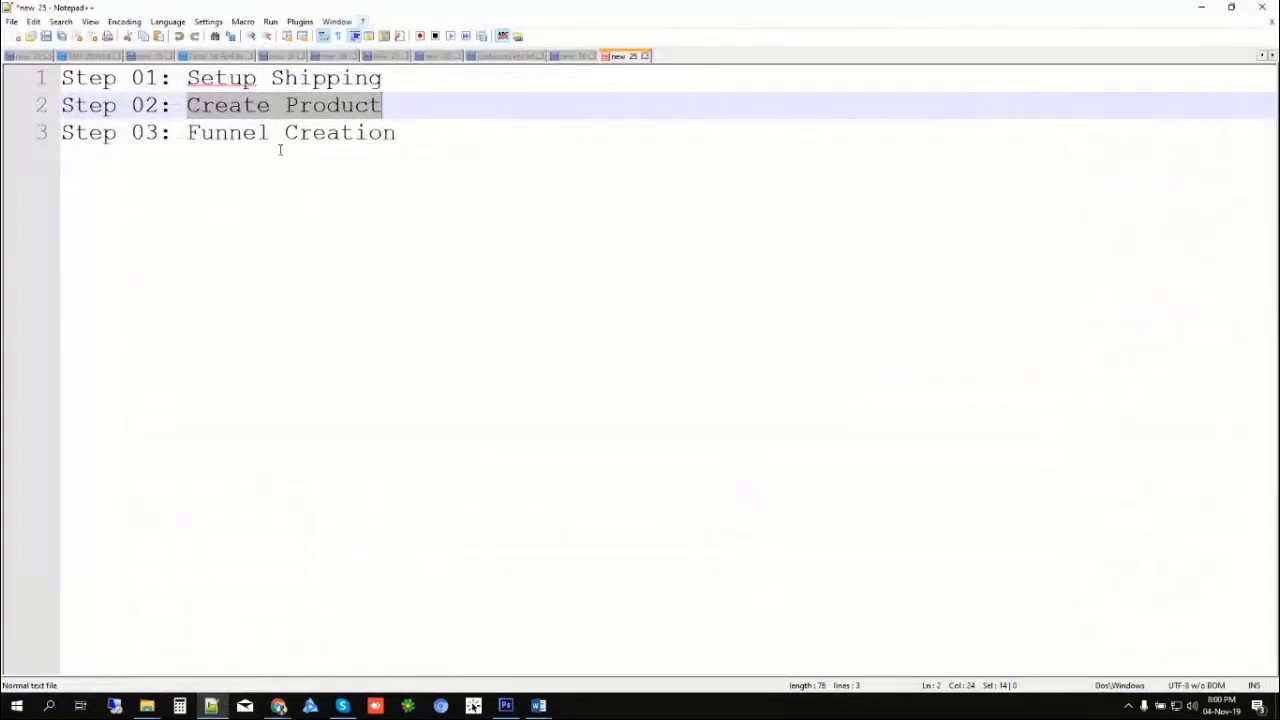
# - Review the Create Product and Funnel Creation entries in the Notepad++ step list, then return to Chrome
pyautogui.moveTo(103, 104); pyautogui.dragTo(389, 100)
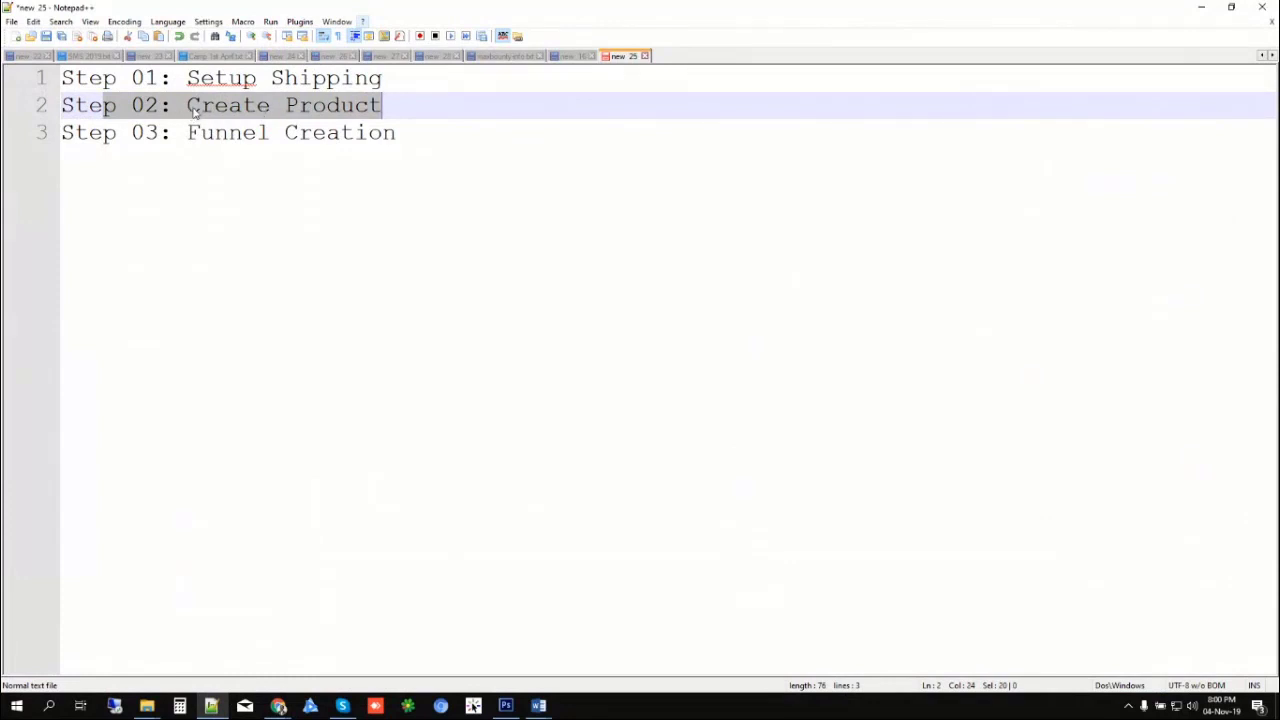
pyautogui.click(194, 108)
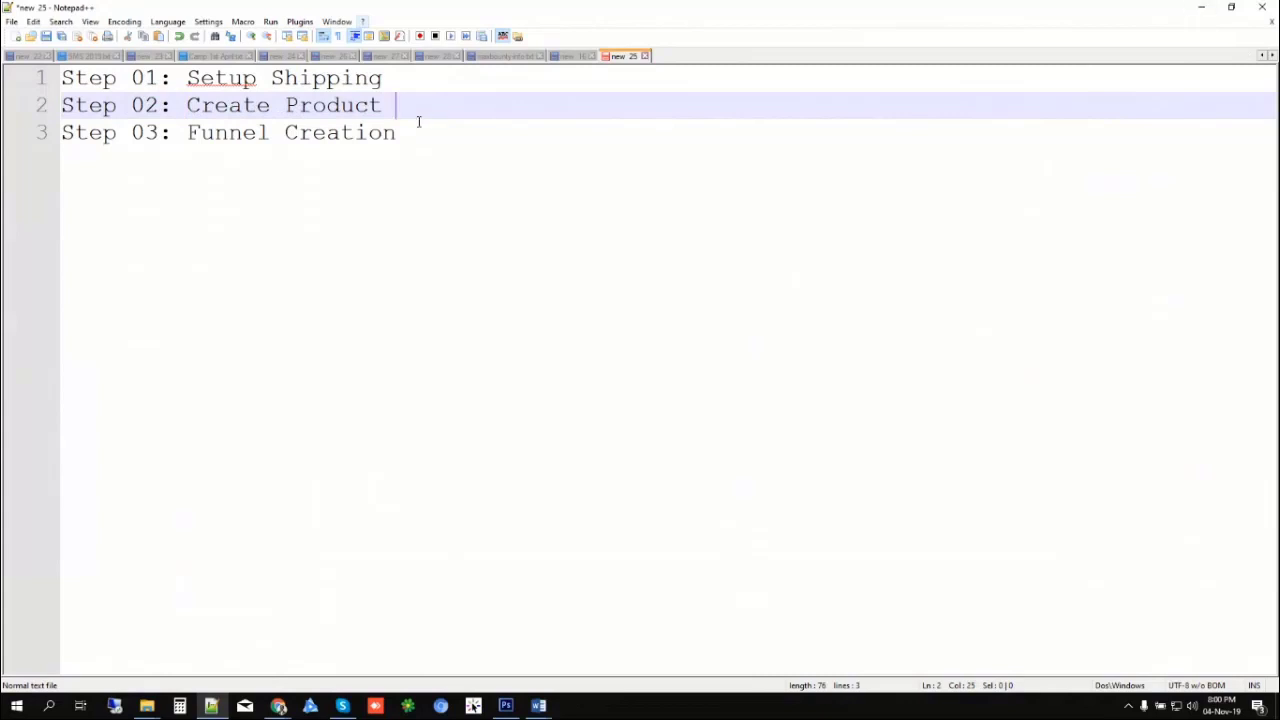
pyautogui.moveTo(187, 133); pyautogui.dragTo(651, 131)
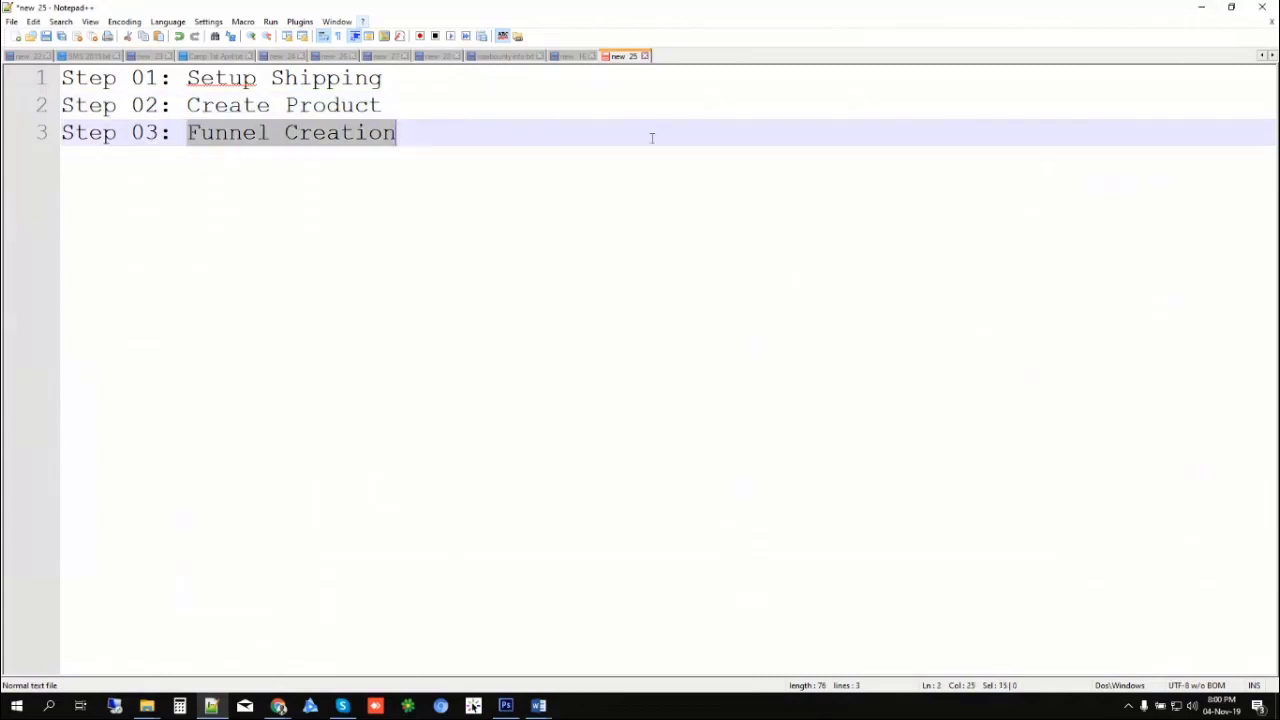
pyautogui.click(1204, 14)
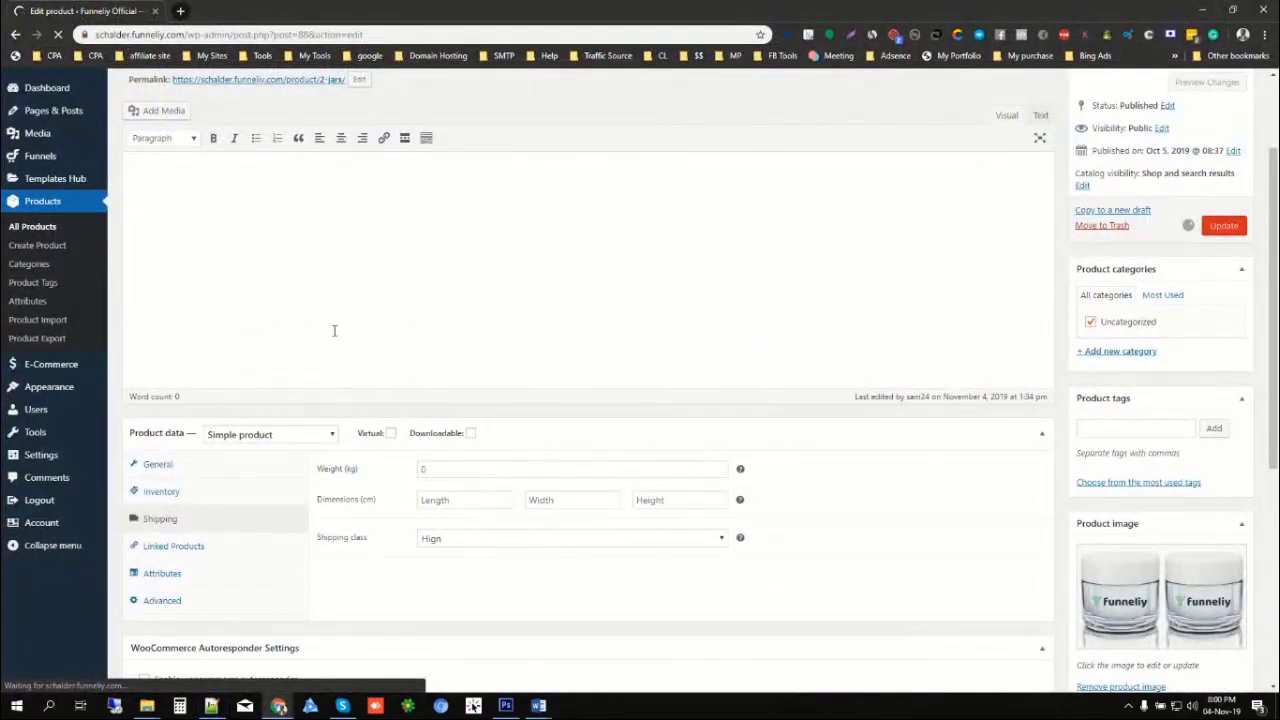
# - Open the list of all funnels and dismiss the WooCommerce & Zapier notice
pyautogui.moveTo(88, 163)
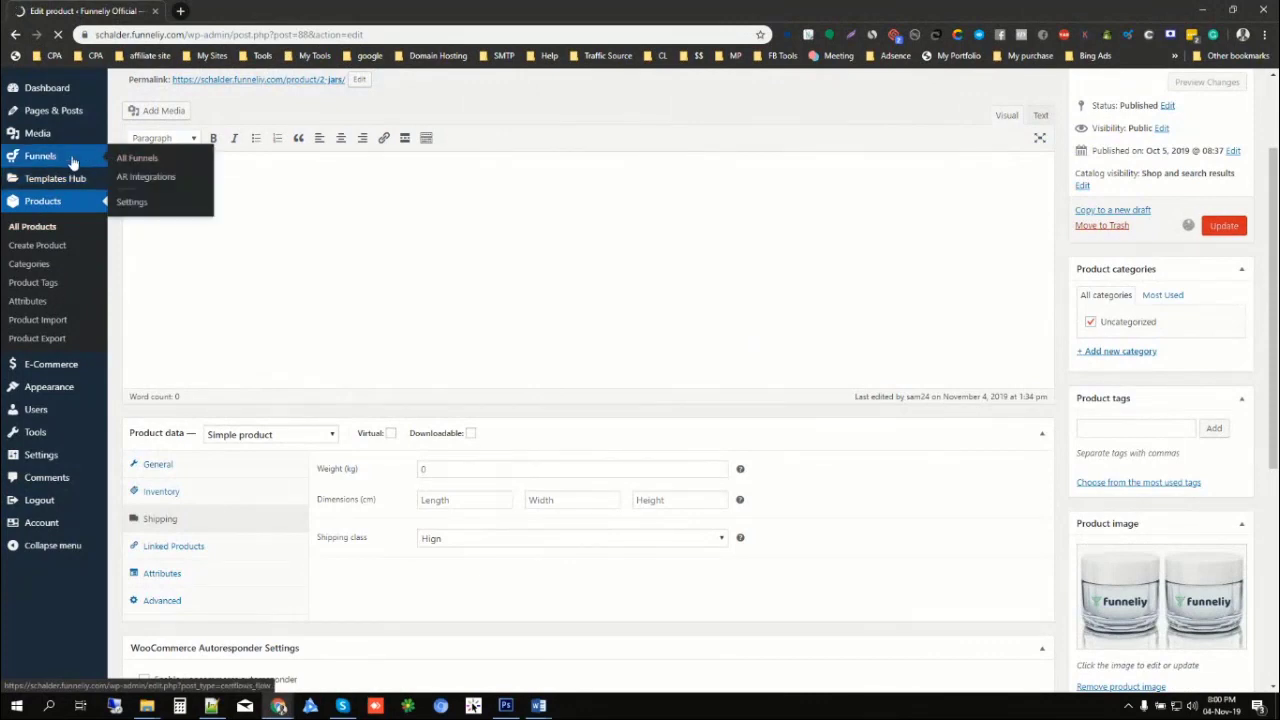
pyautogui.click(139, 163)
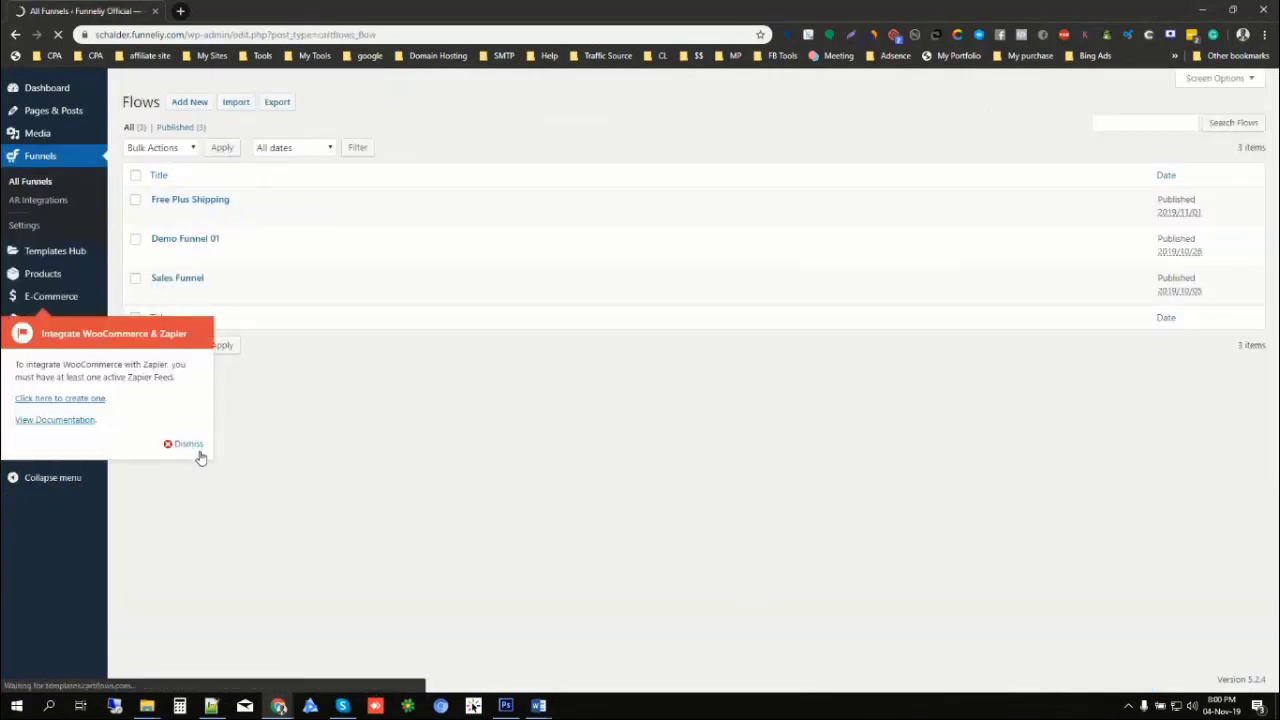
pyautogui.click(188, 444)
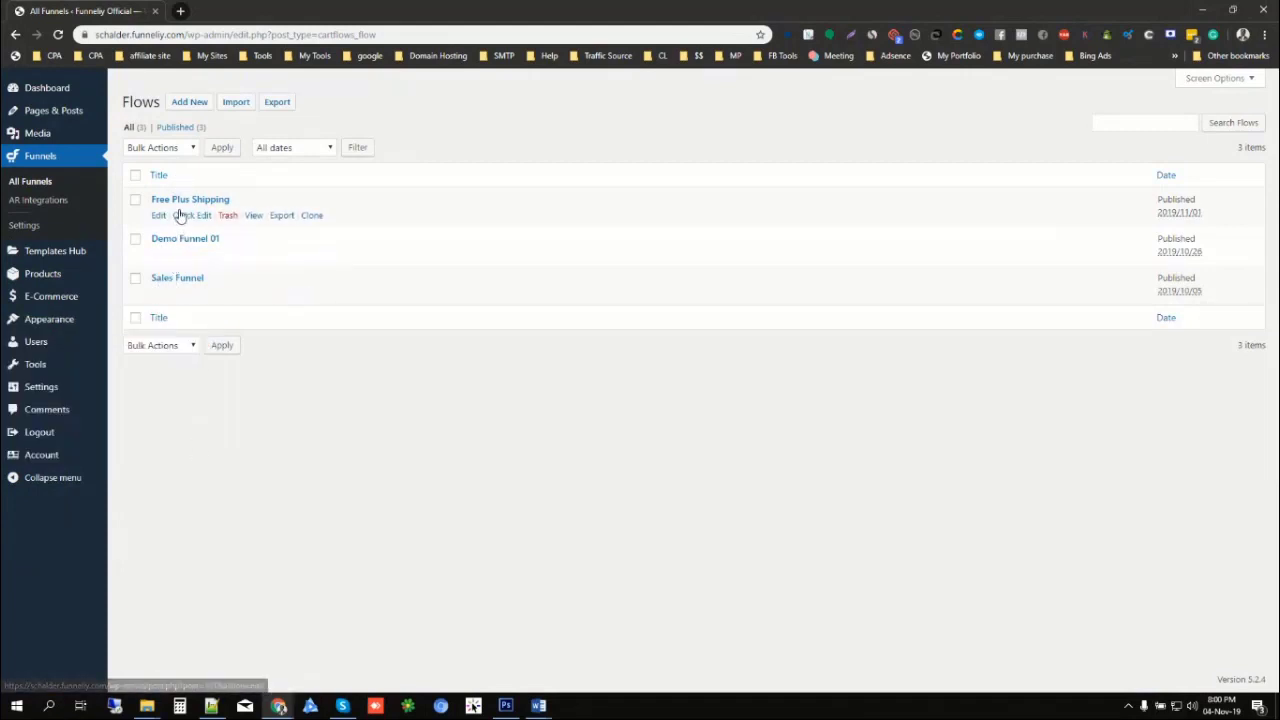
# - Create a new flow from the Dog Food Two Step Checkout template and save it with the title Free Plus Shipping Funnel
pyautogui.click(187, 104)
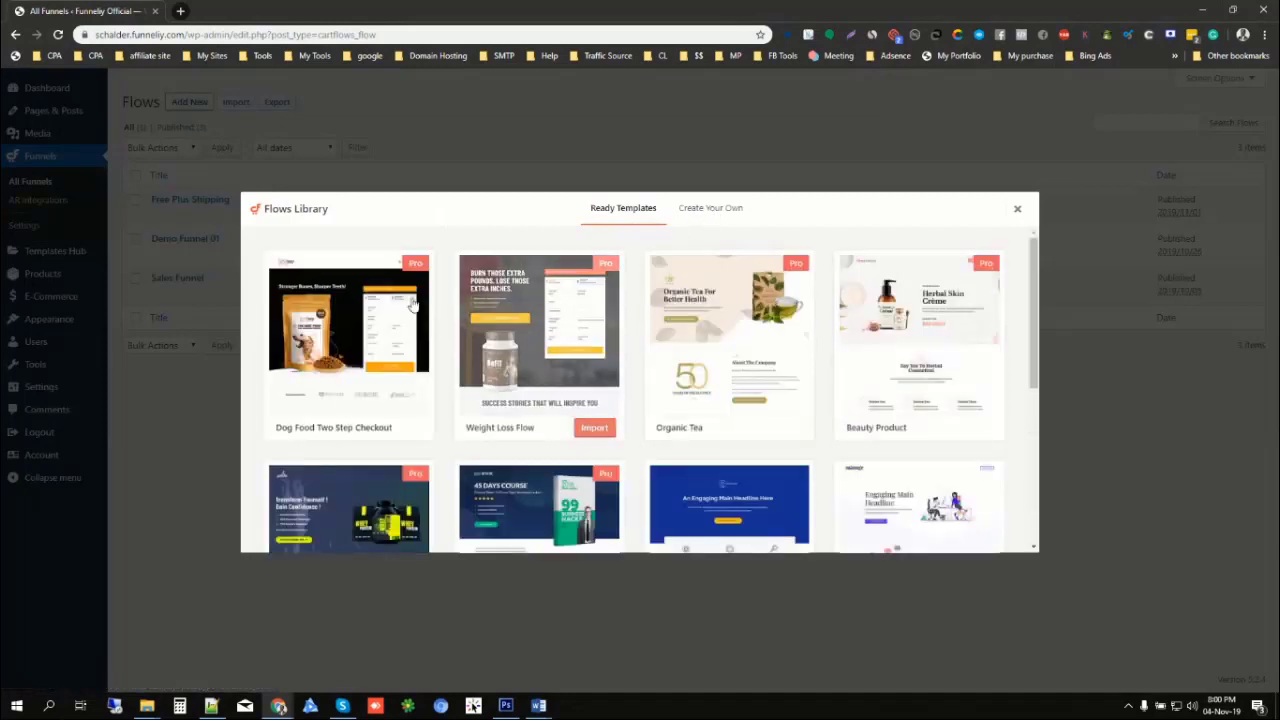
pyautogui.scroll(-3, 643, 395)
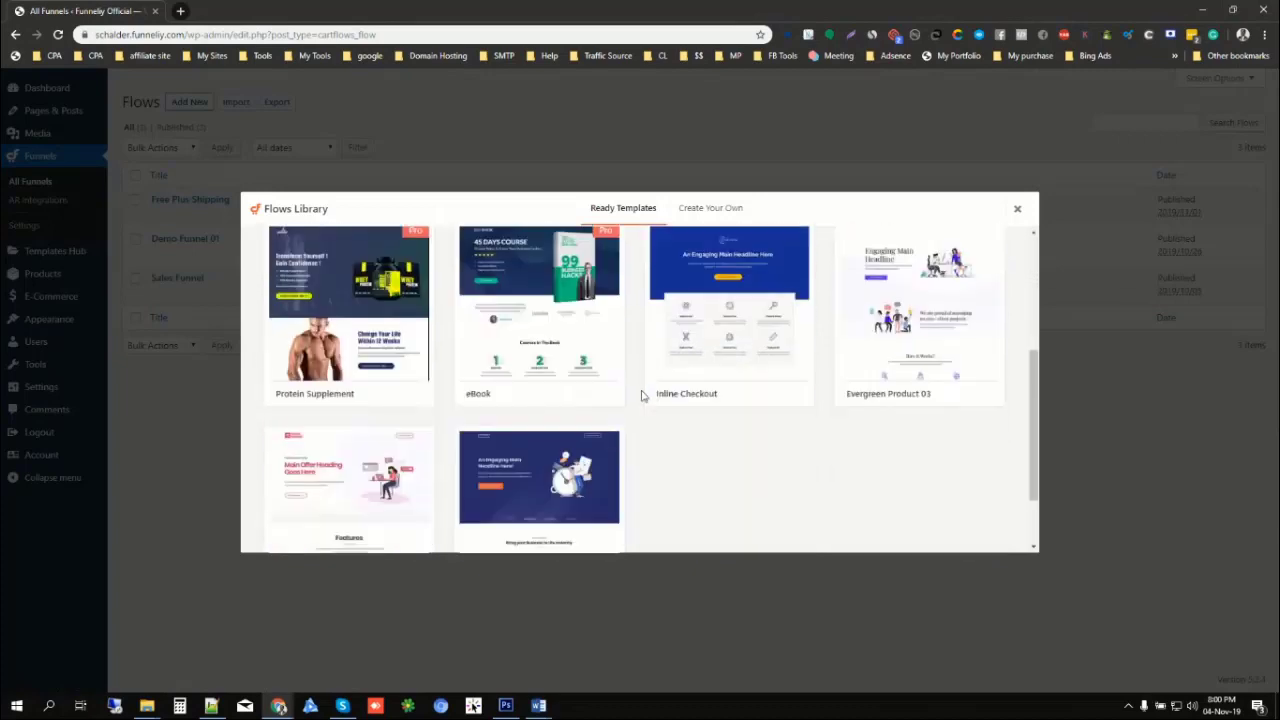
pyautogui.scroll(3, 640, 394)
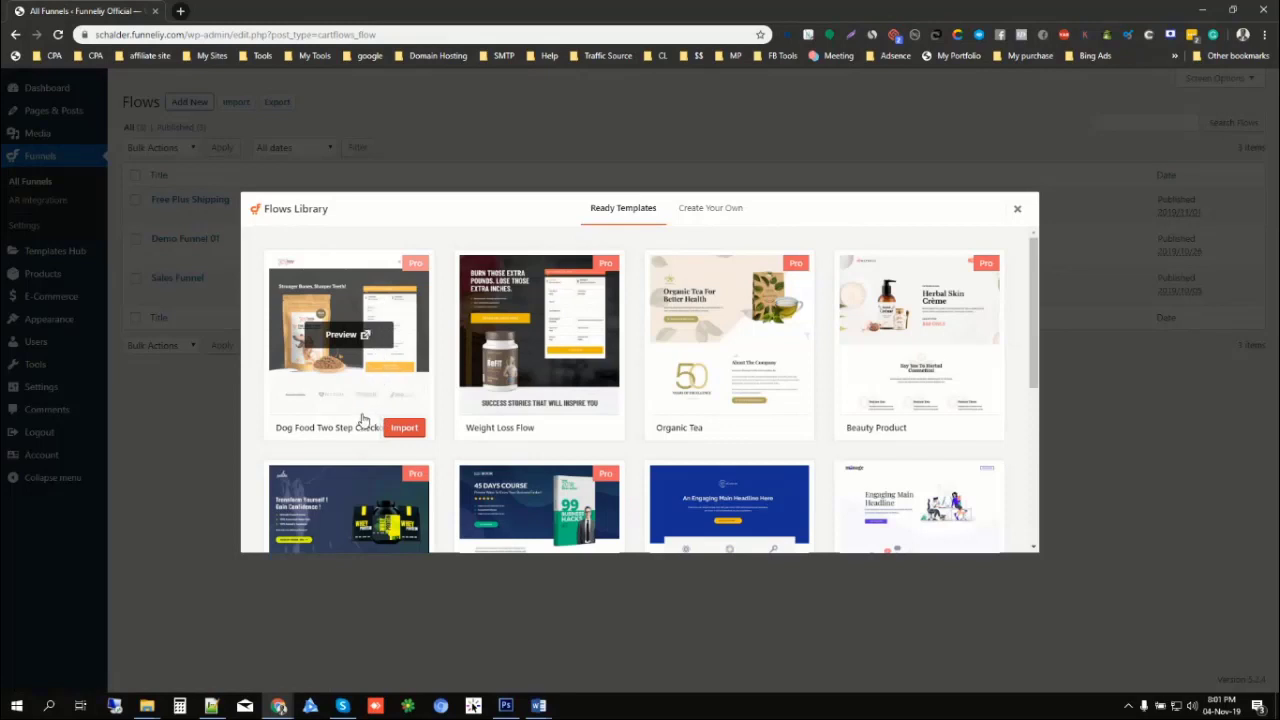
pyautogui.click(396, 428)
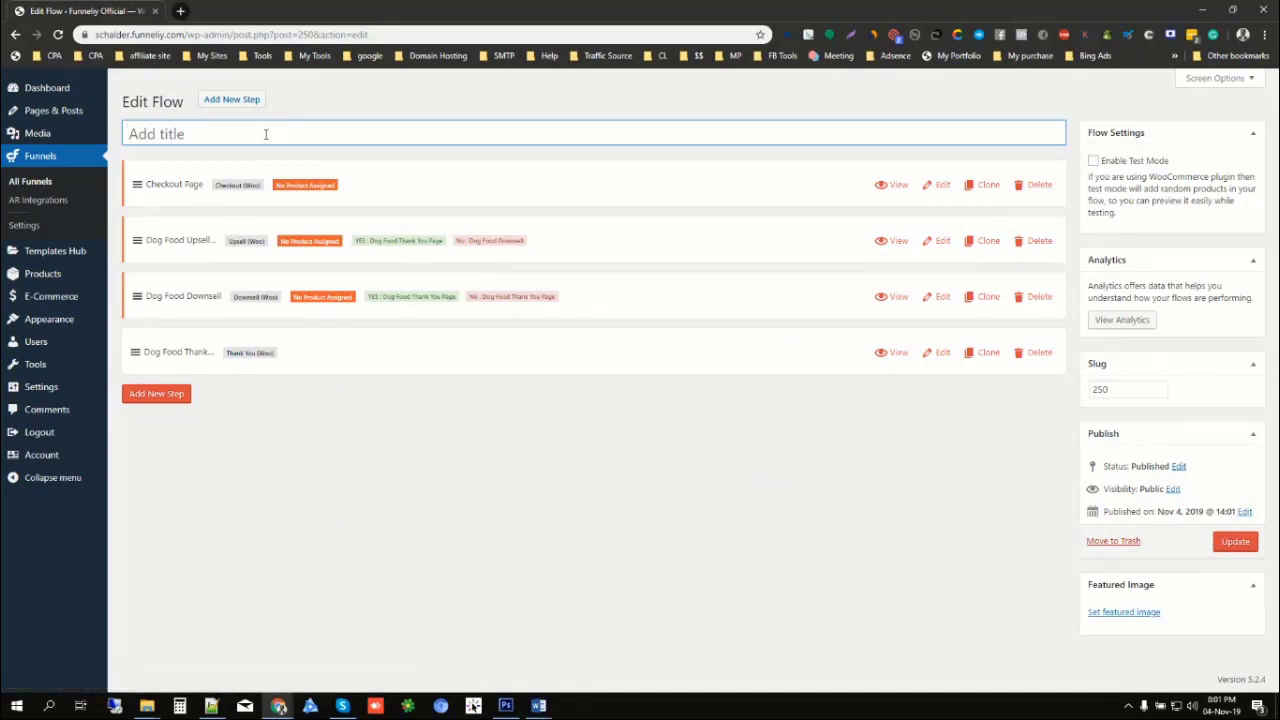
pyautogui.write('Free Plus Shipping Funnel')
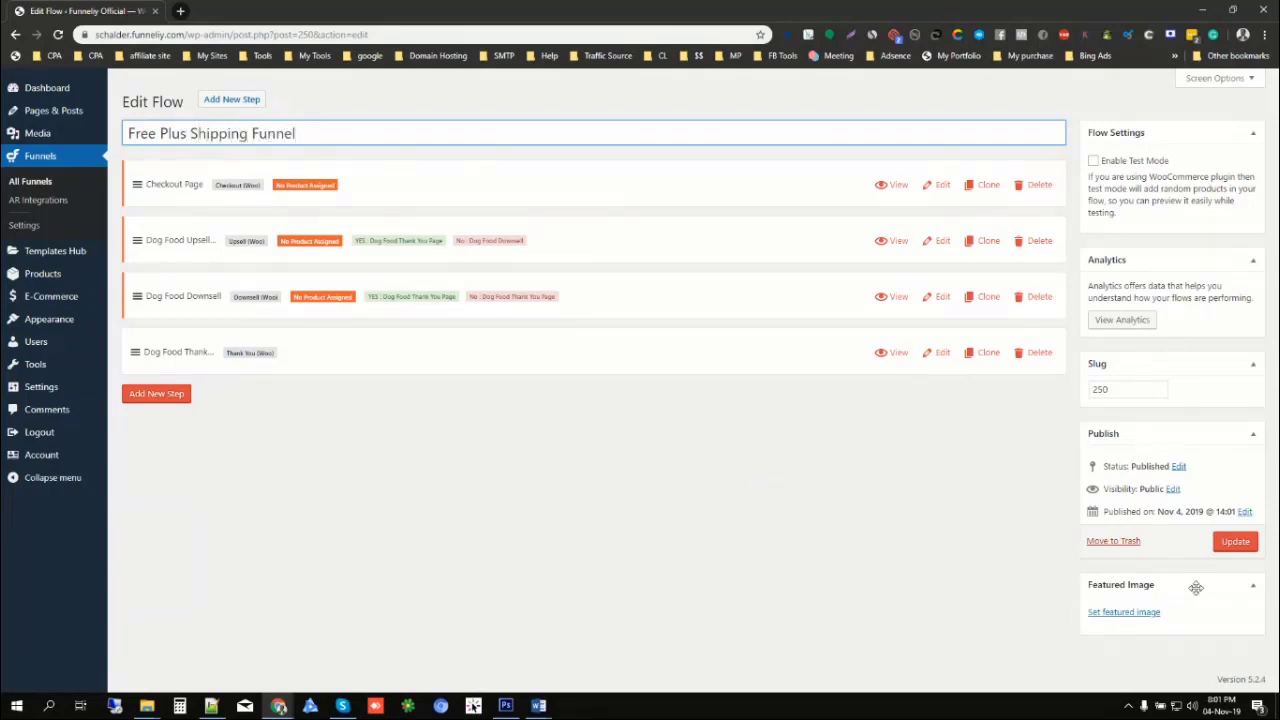
pyautogui.click(1237, 542)
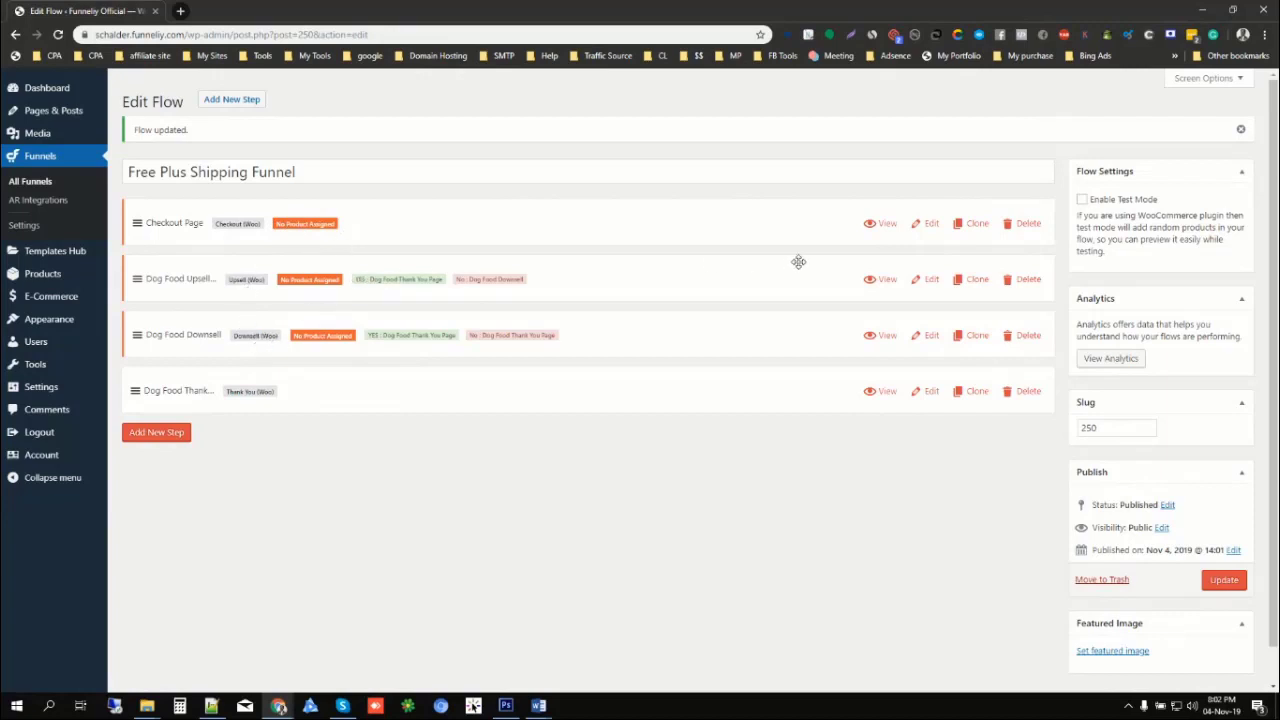
# - Open the funnel's Checkout Page step for editing and look at its Two Step settings and checkout shortcode
pyautogui.click(929, 224)
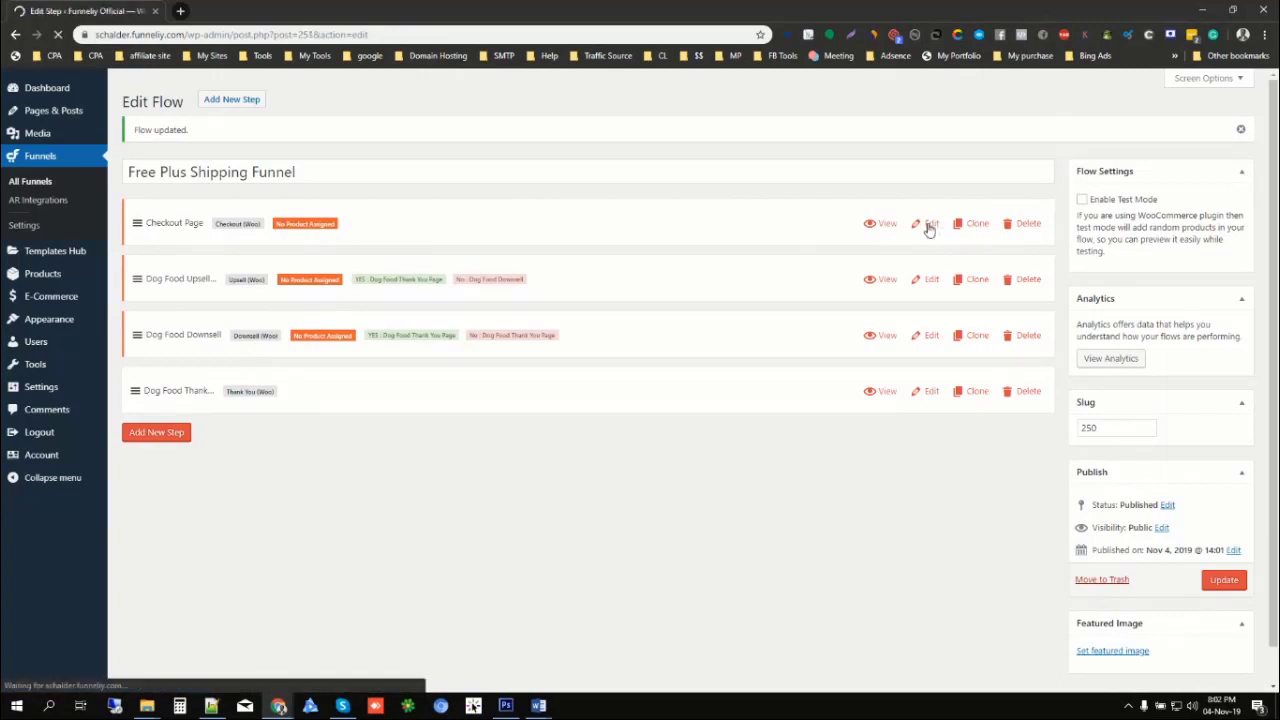
pyautogui.scroll(-1, 709, 401)
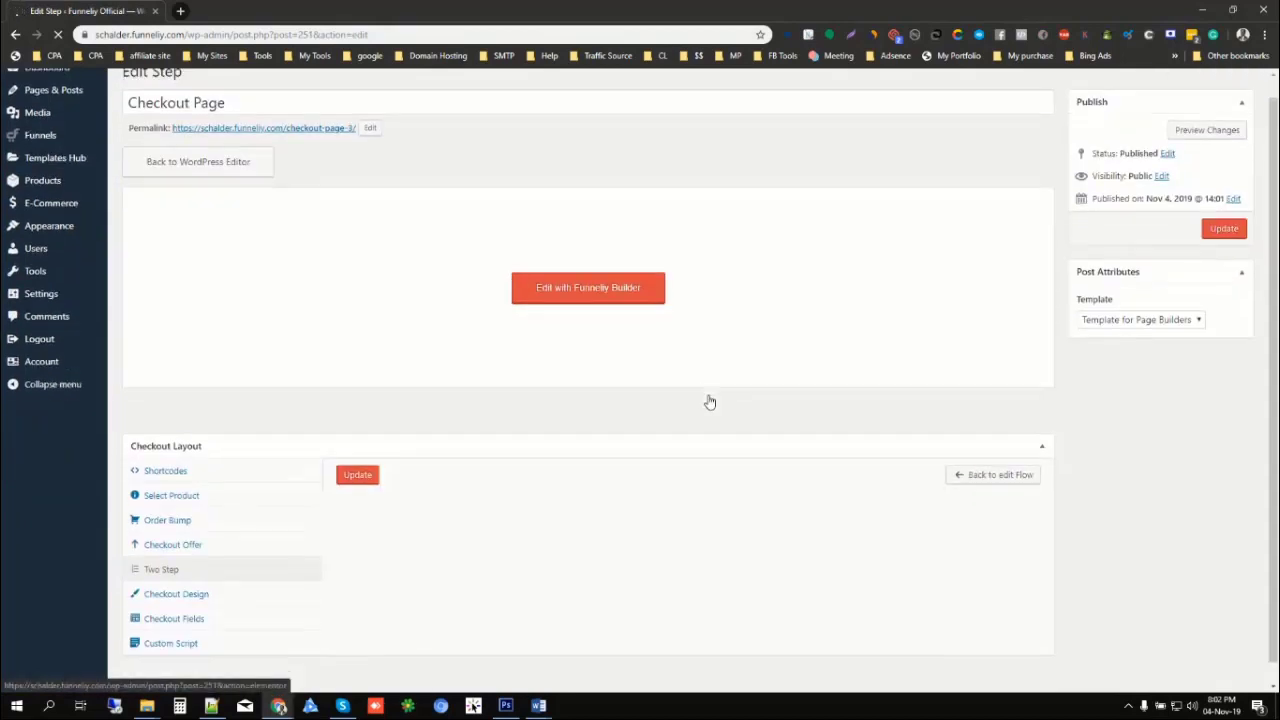
pyautogui.scroll(-1, 709, 401)
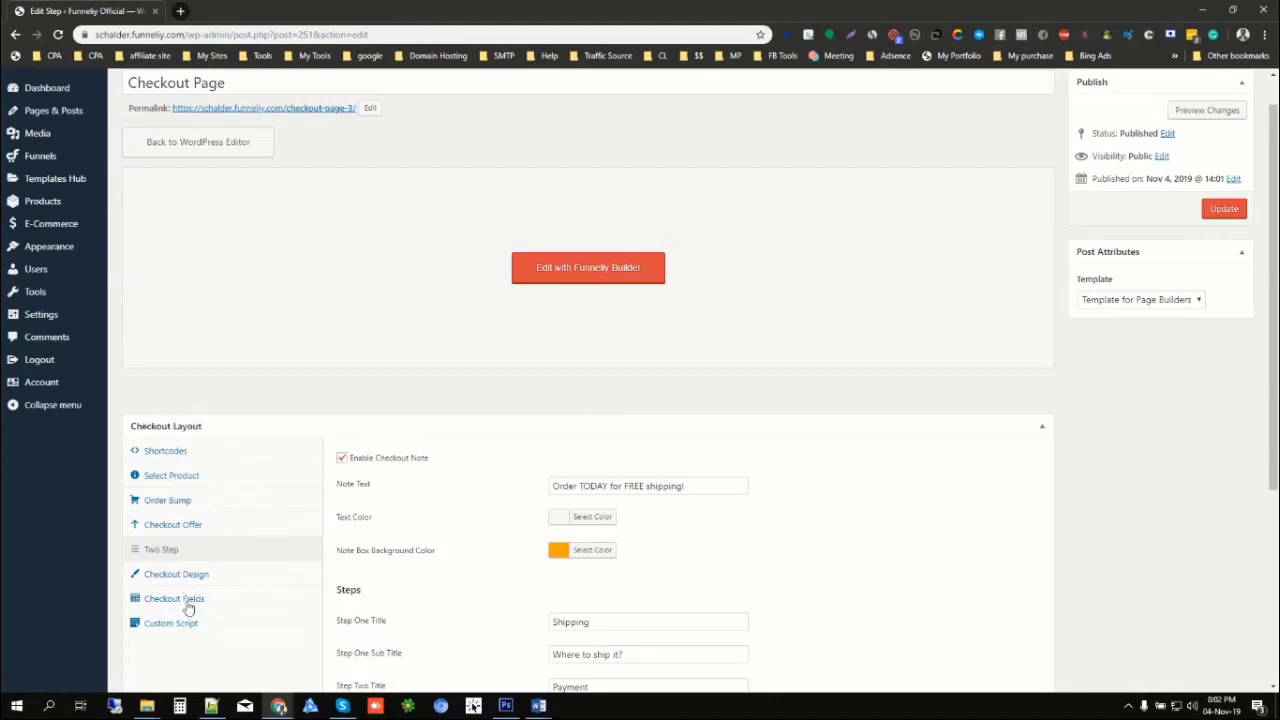
pyautogui.scroll(-1, 167, 527)
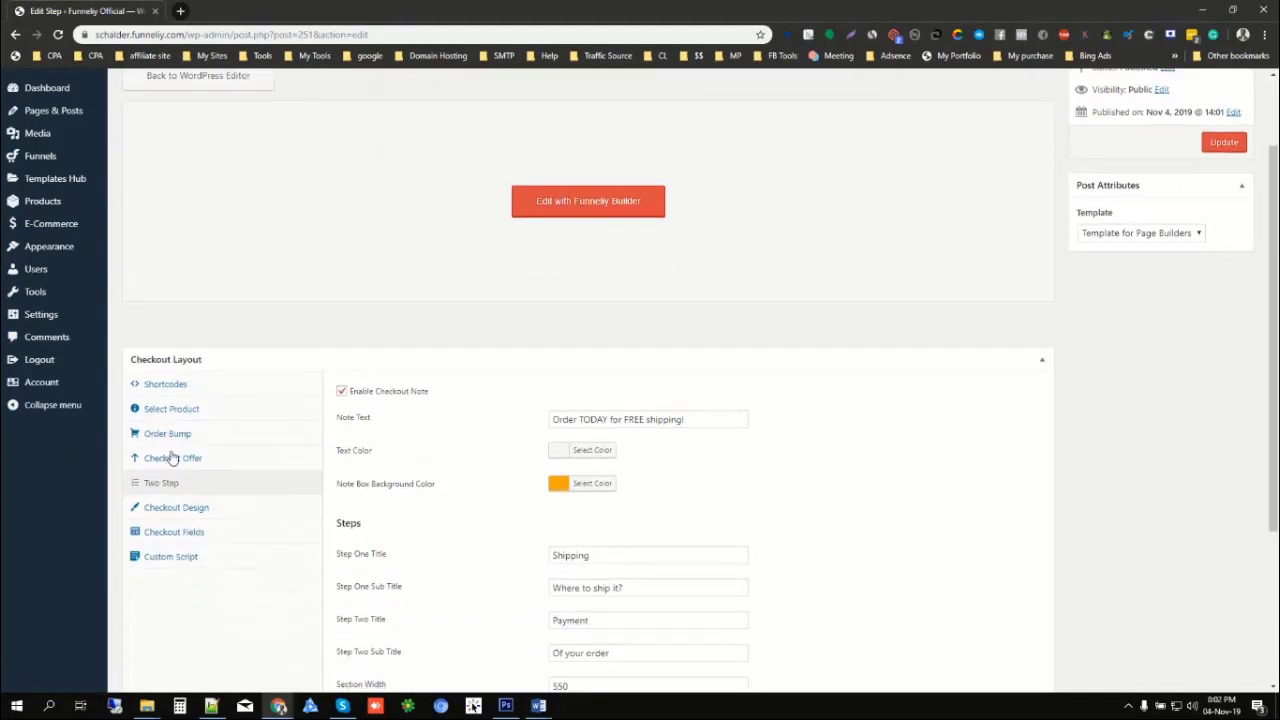
pyautogui.click(178, 390)
pyautogui.click(592, 466)
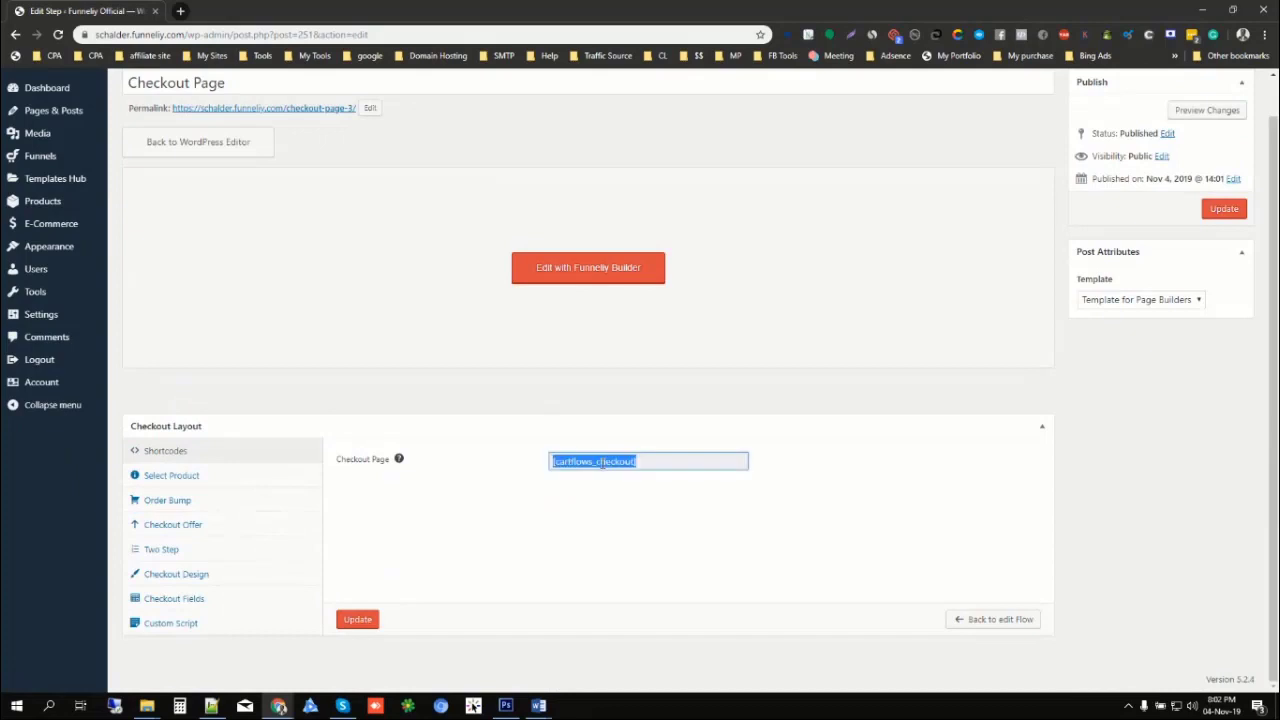
# - Select the 1 JAR product as the product sold on the checkout page
pyautogui.click(174, 479)
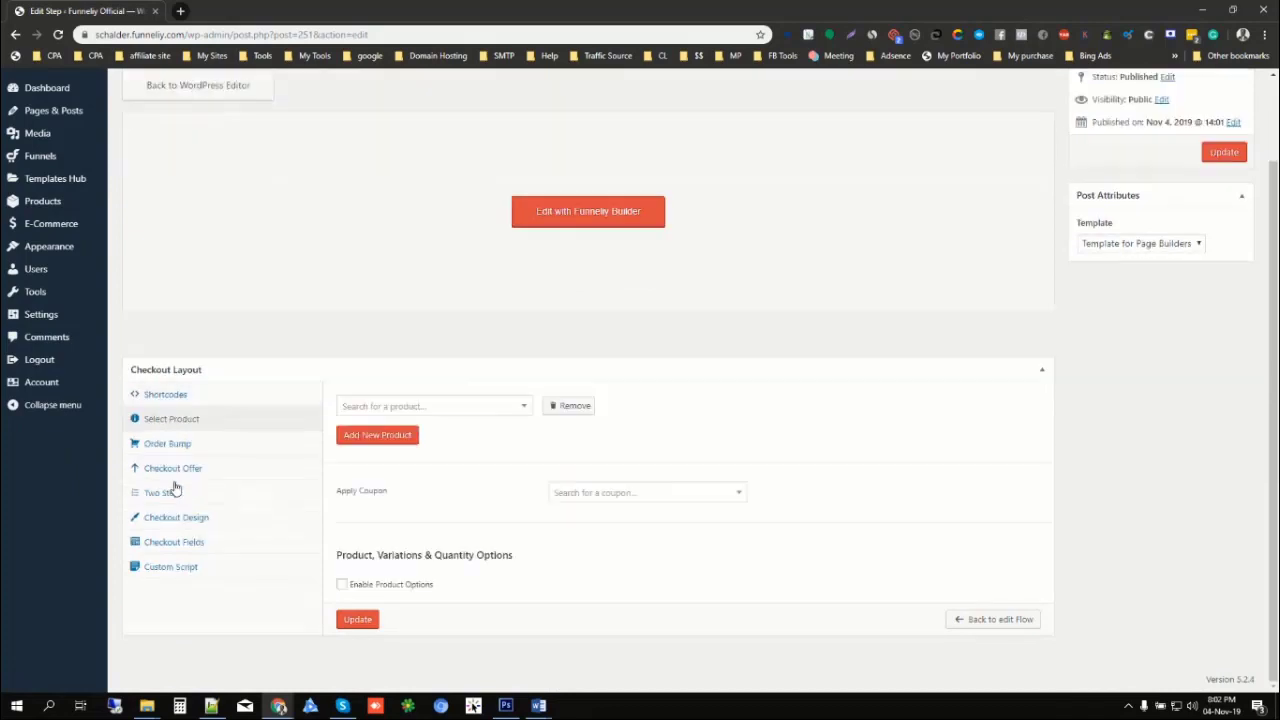
pyautogui.click(463, 410)
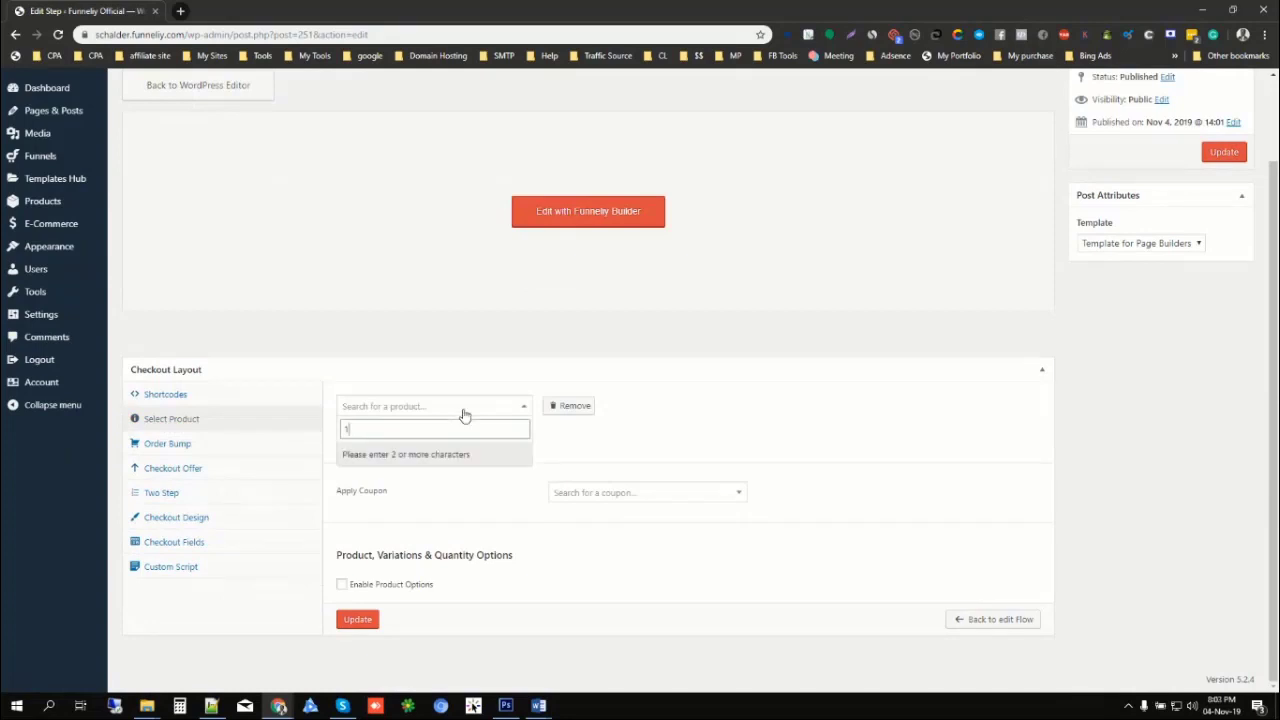
pyautogui.write('1 Jus')
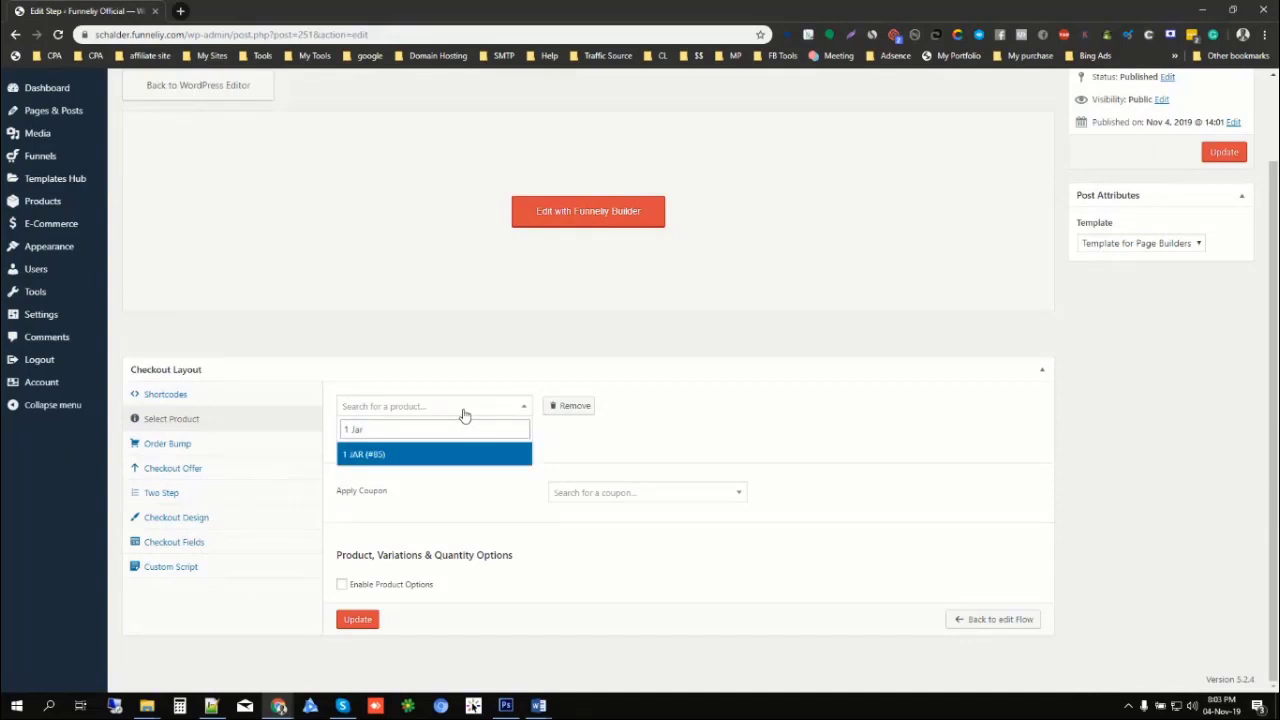
pyautogui.click(422, 456)
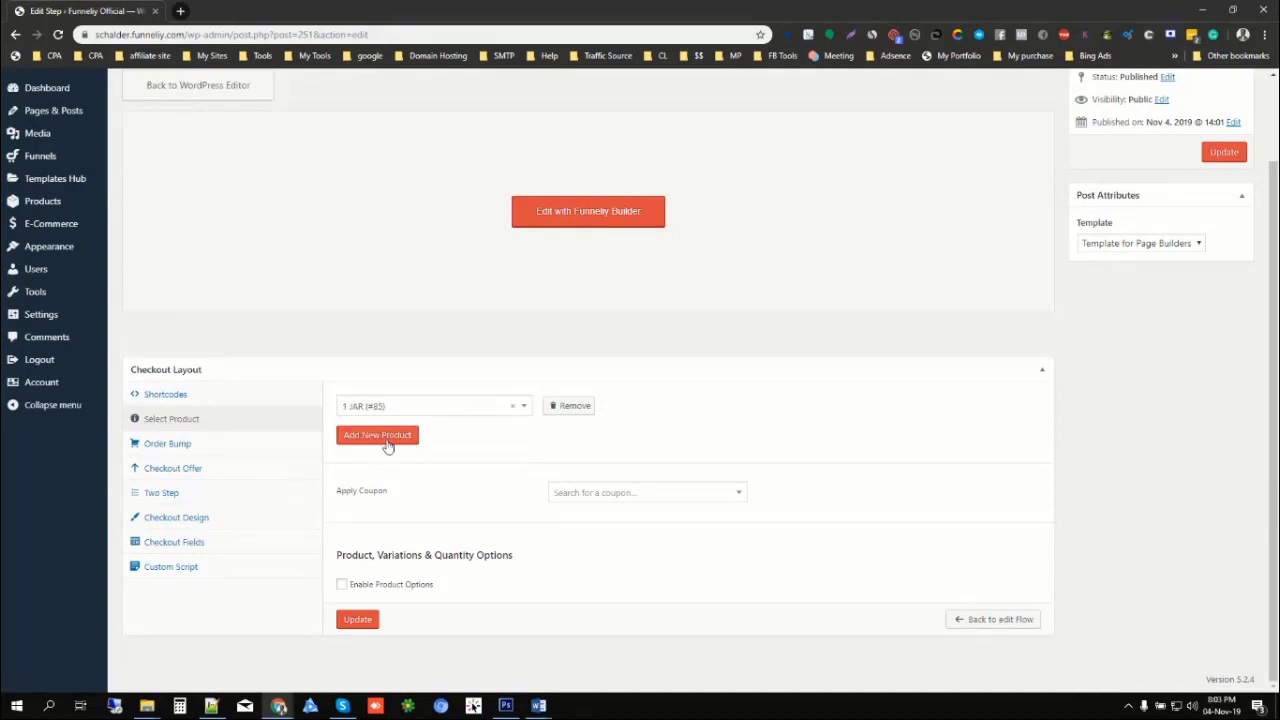
# - Enable the order bump for the checkout page and set its skin to Style 2
pyautogui.click(176, 446)
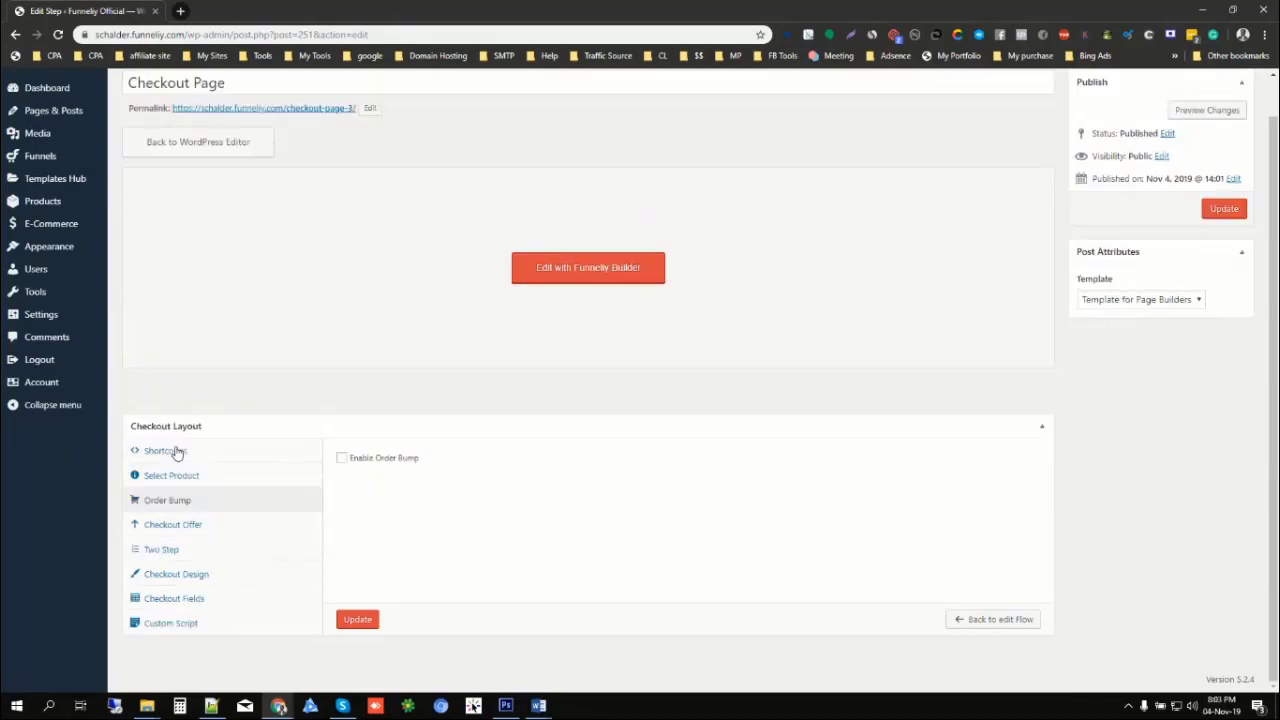
pyautogui.click(341, 458)
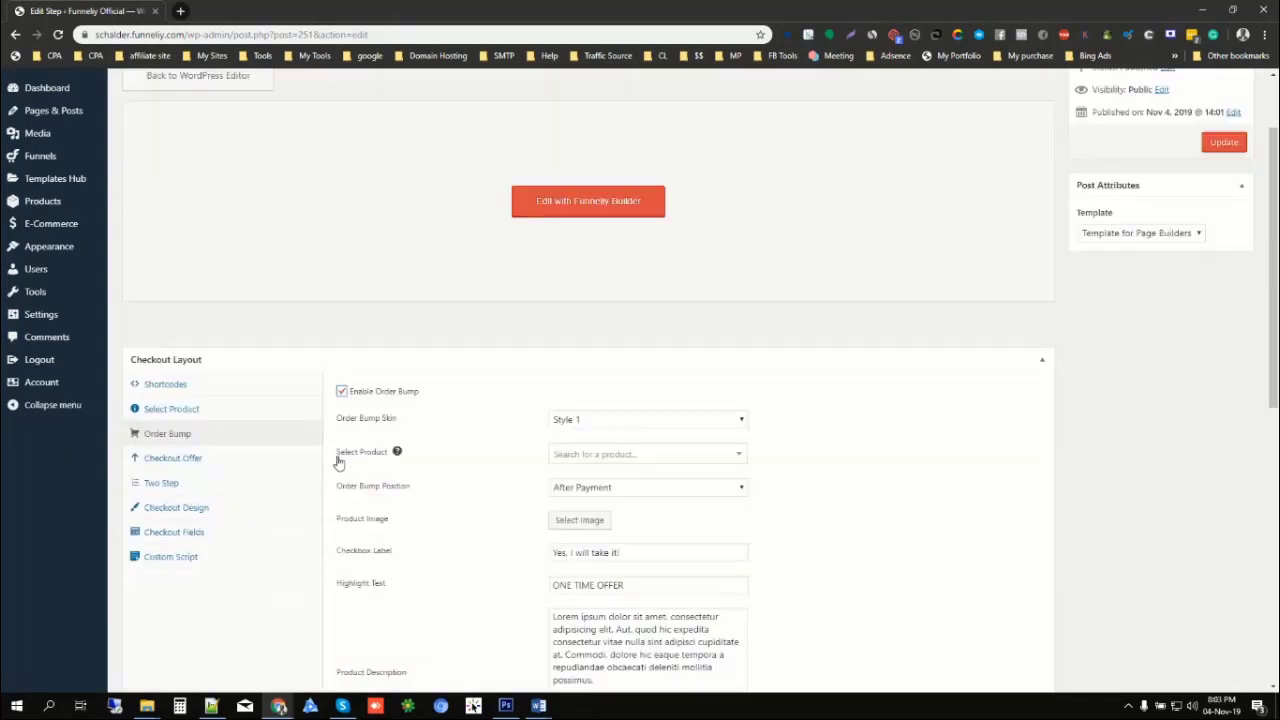
pyautogui.click(601, 424)
pyautogui.click(590, 451)
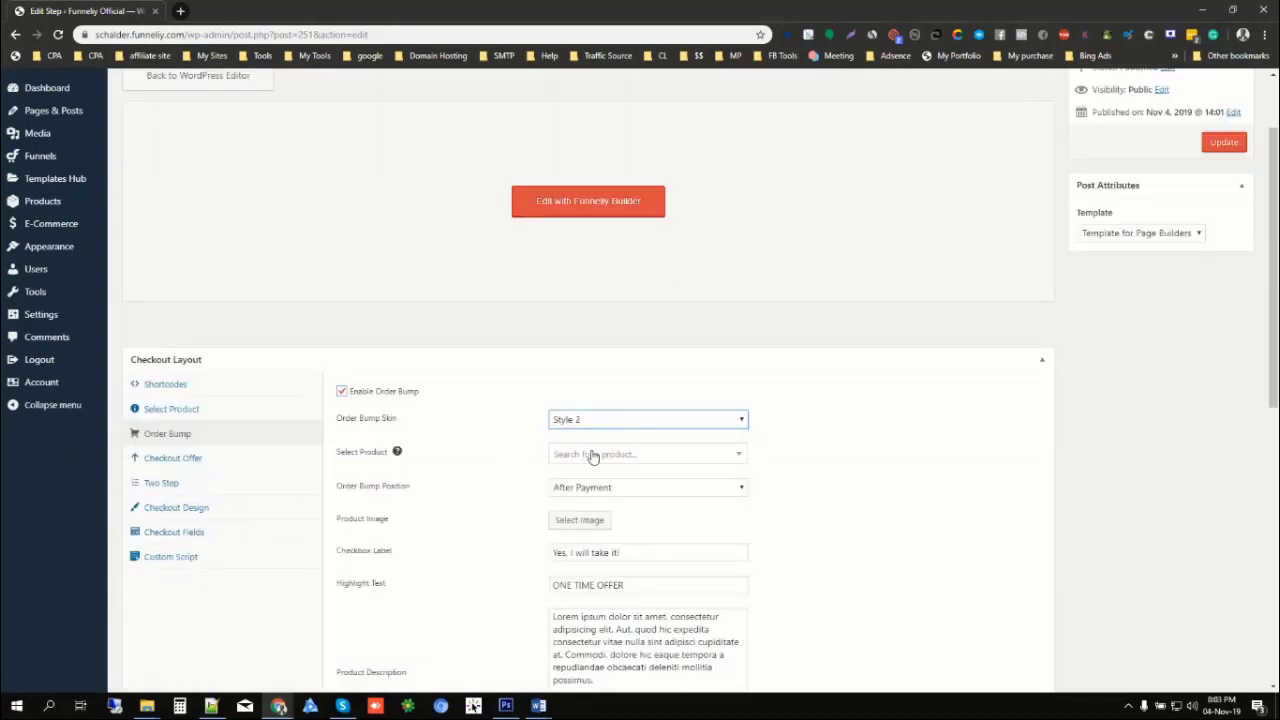
# - Set 2 JARS as the order bump product and keep the order bump position at After Payment
pyautogui.click(592, 456)
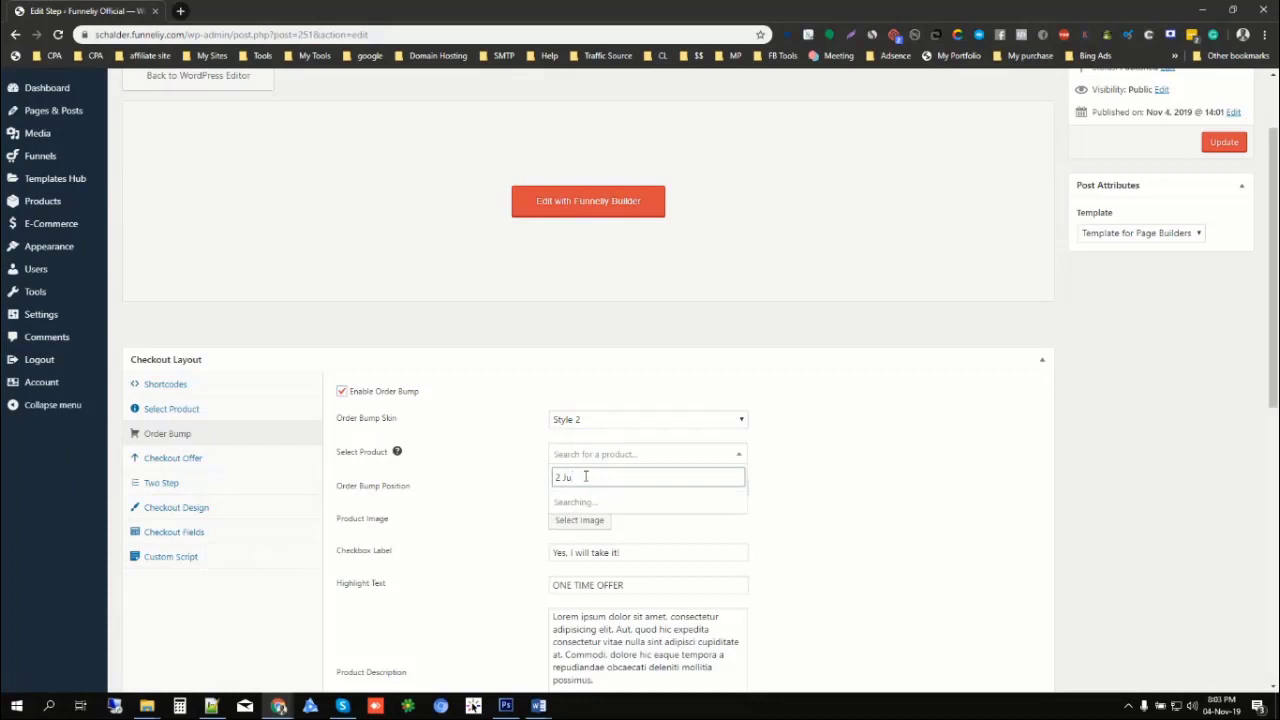
pyautogui.press('BackSpace')
pyautogui.write('arta')
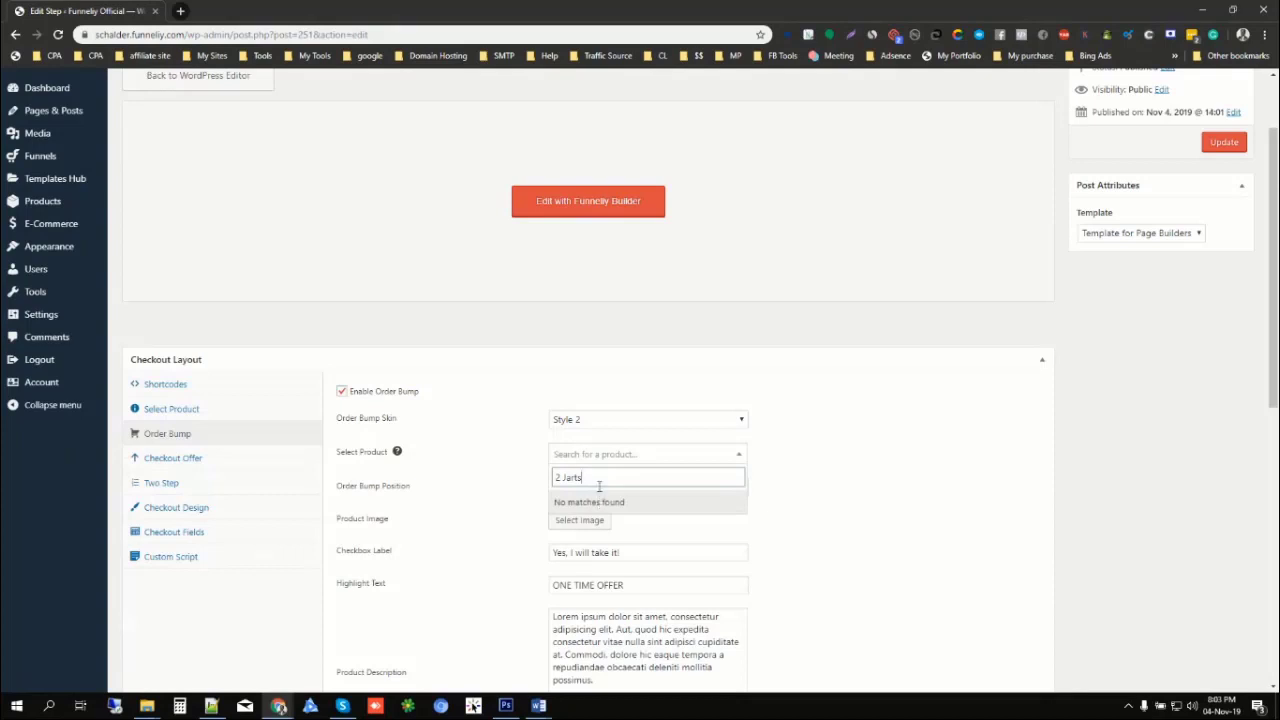
pyautogui.press('BackSpace')
pyautogui.press('BackSpace')
pyautogui.write('s')
pyautogui.click(600, 503)
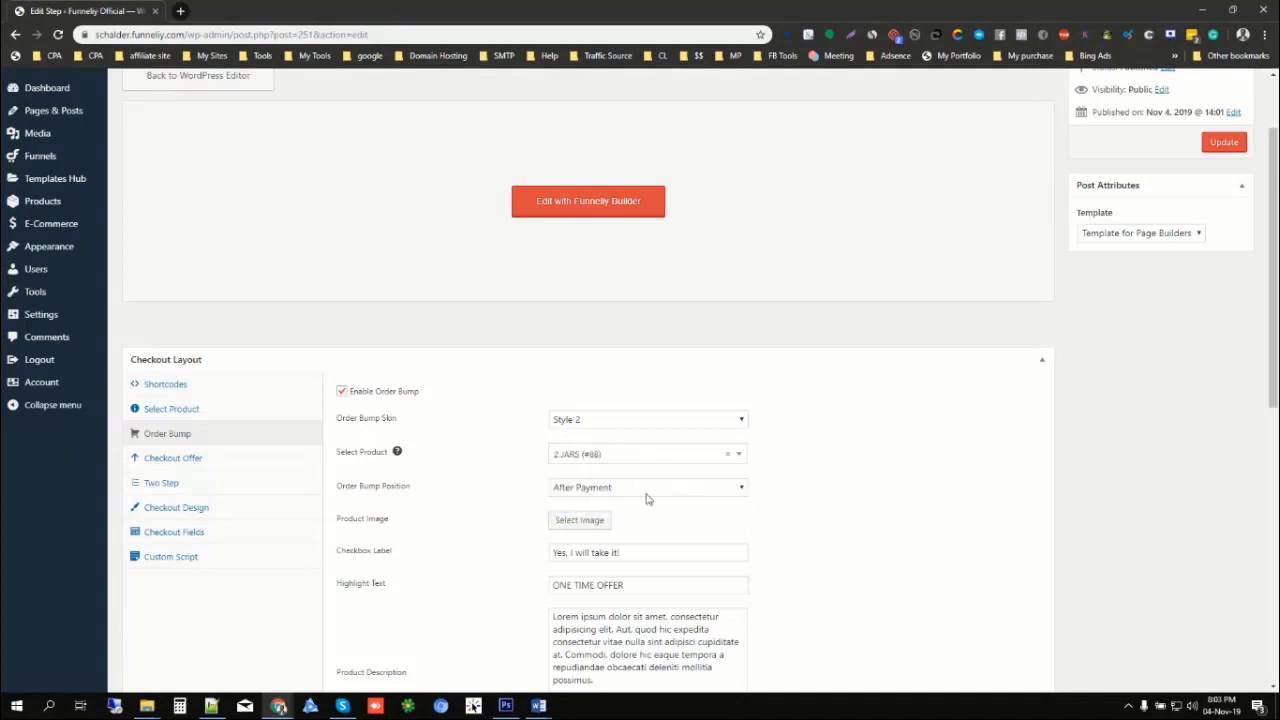
pyautogui.click(633, 491)
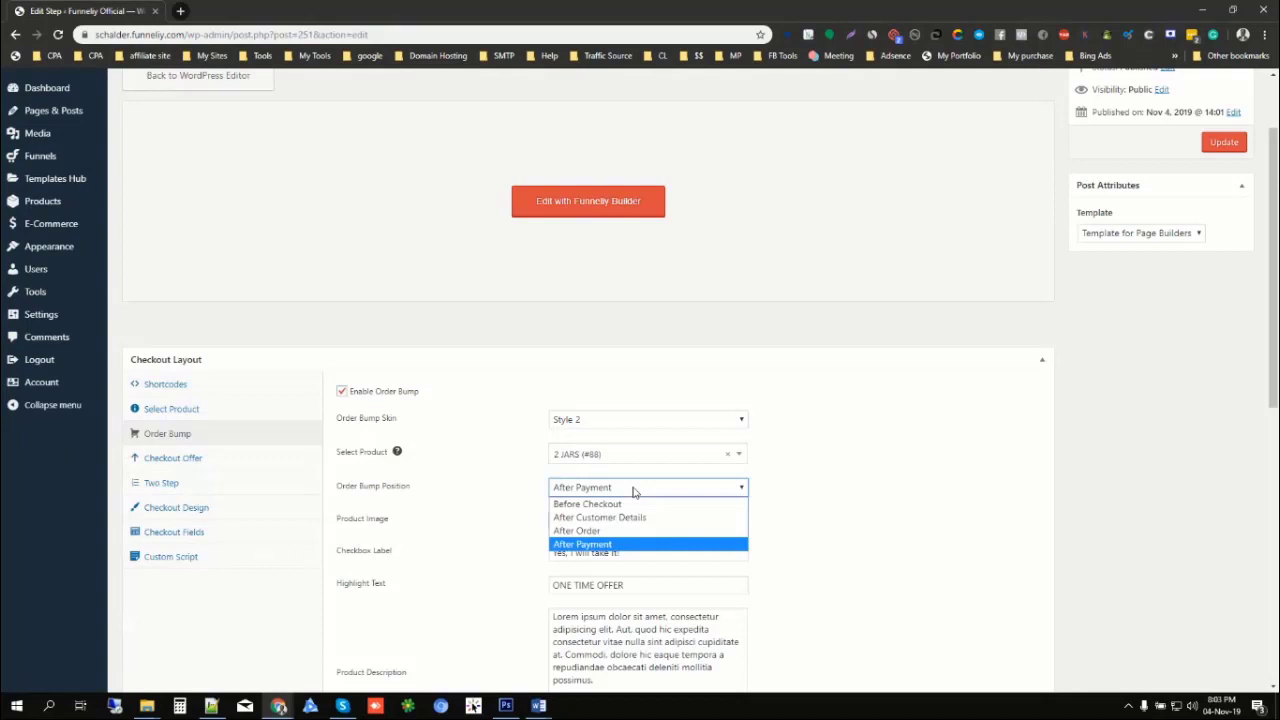
pyautogui.click(640, 544)
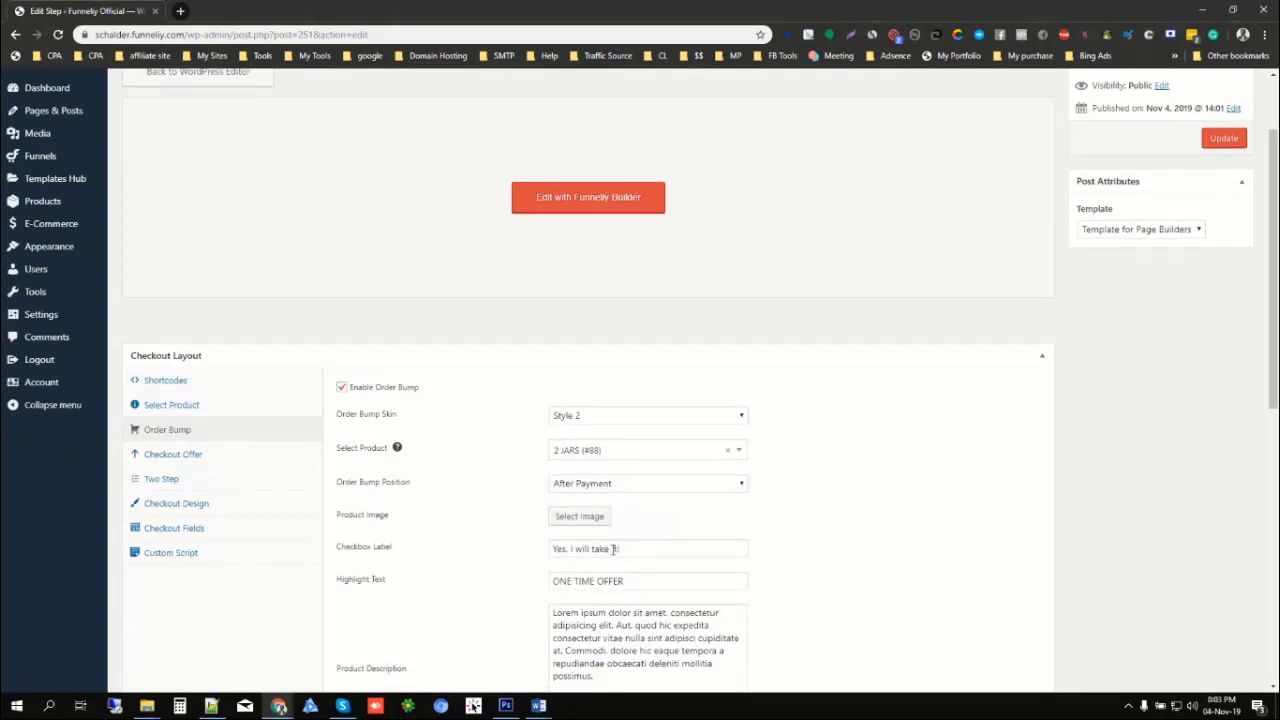
# - Check the order bump's discount types, keeping Original, and enable its pointing arrow with animation
pyautogui.scroll(-1, 600, 510)
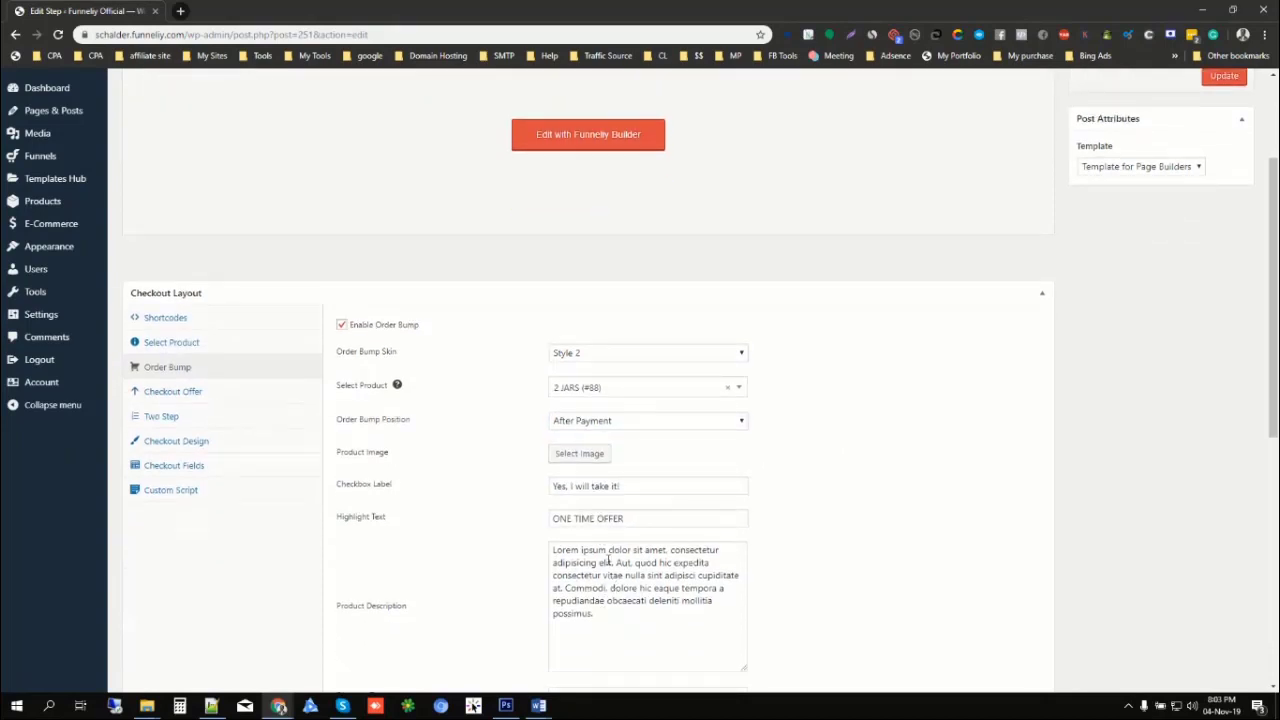
pyautogui.scroll(-3, 613, 567)
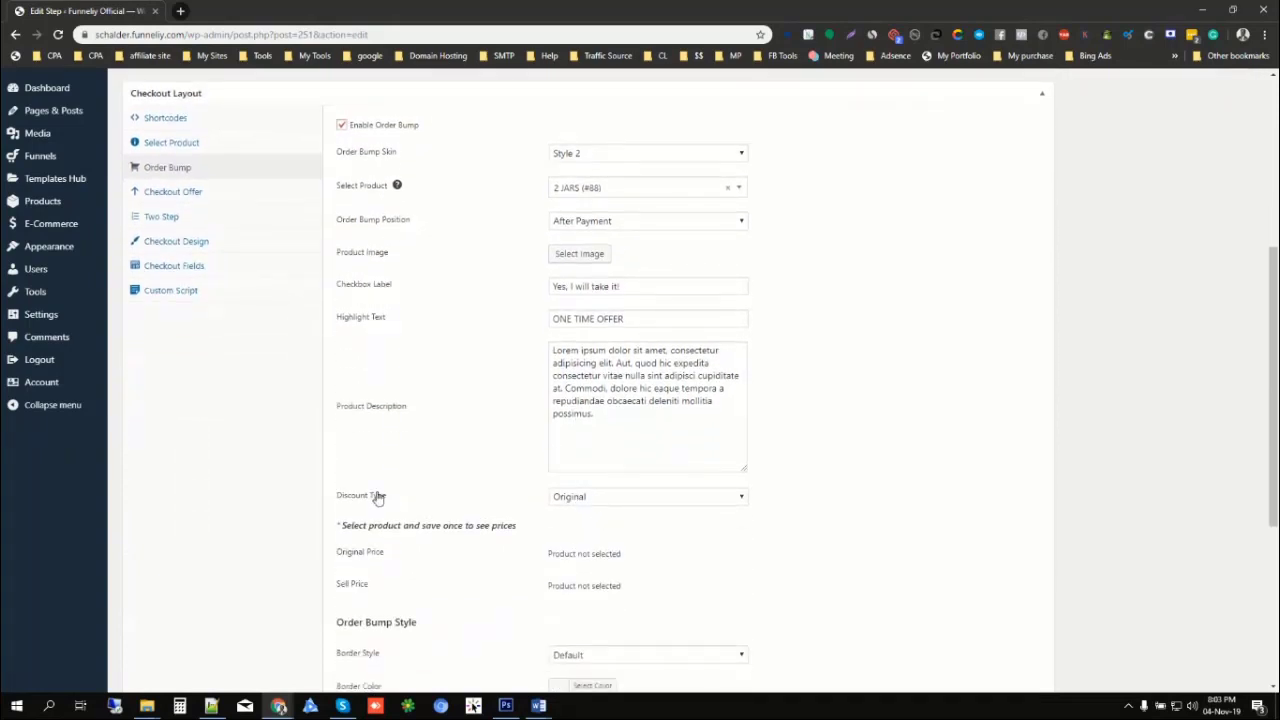
pyautogui.click(646, 502)
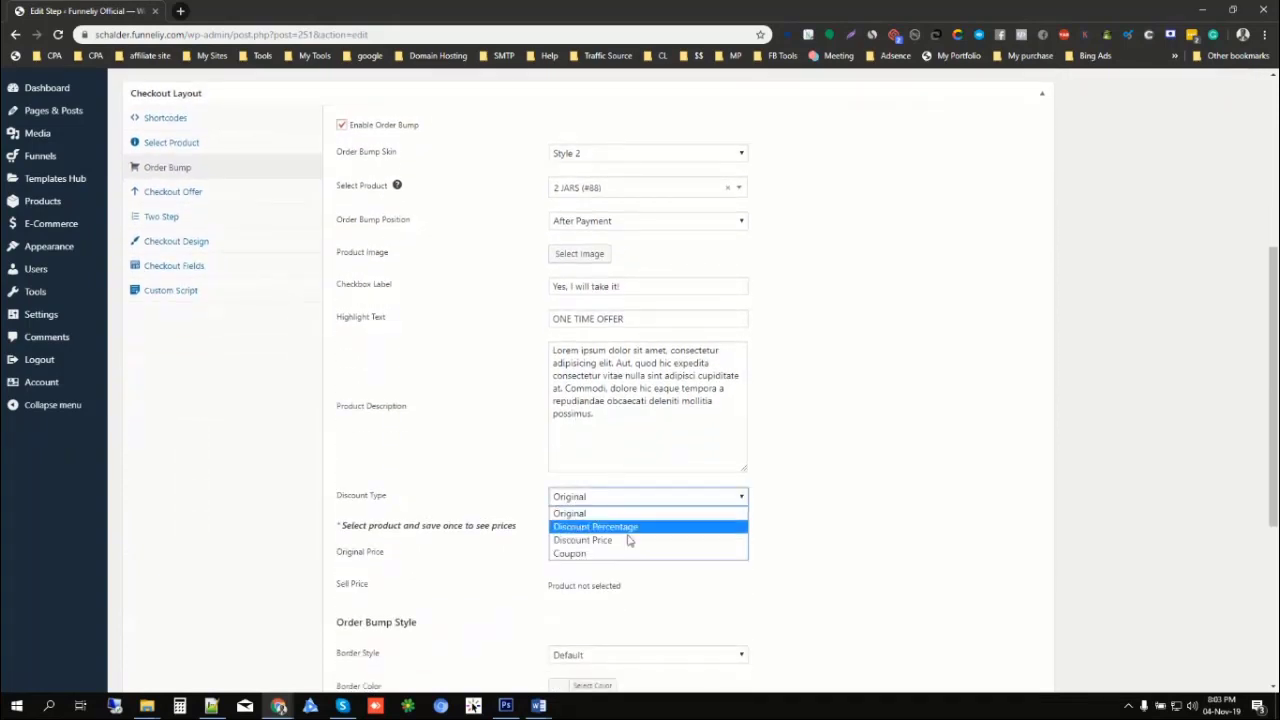
pyautogui.click(886, 480)
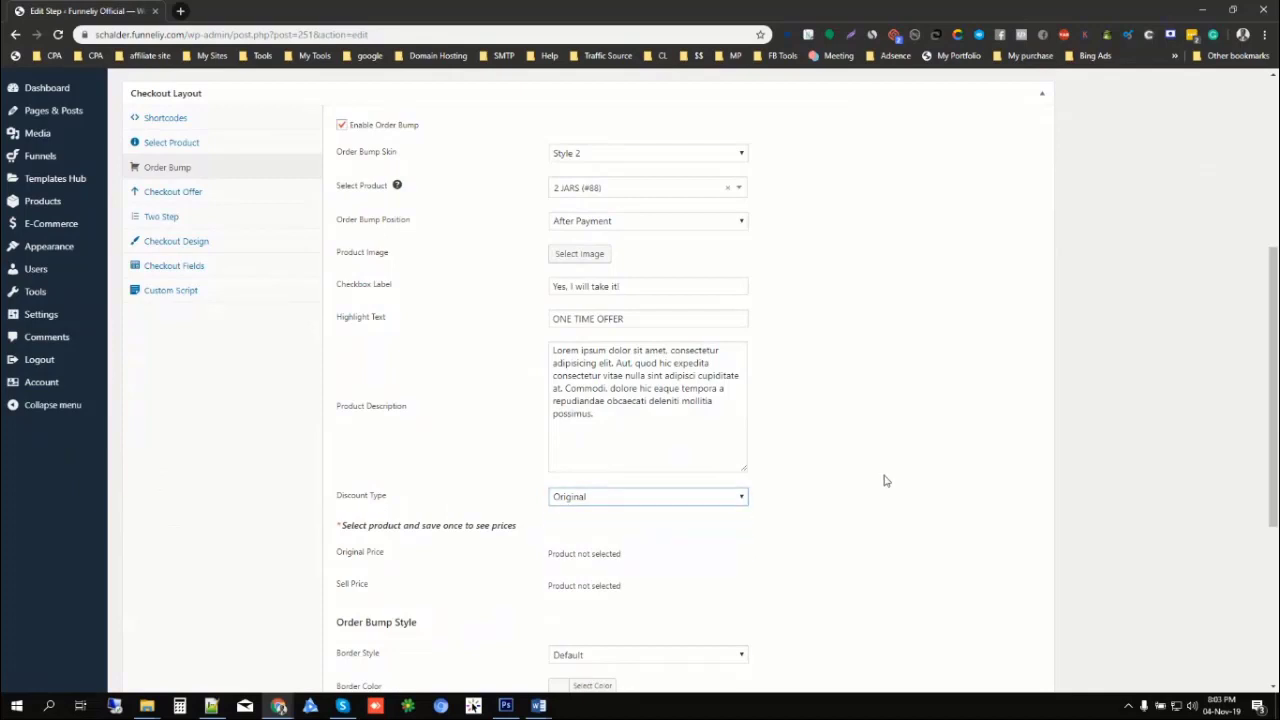
pyautogui.scroll(-3, 714, 537)
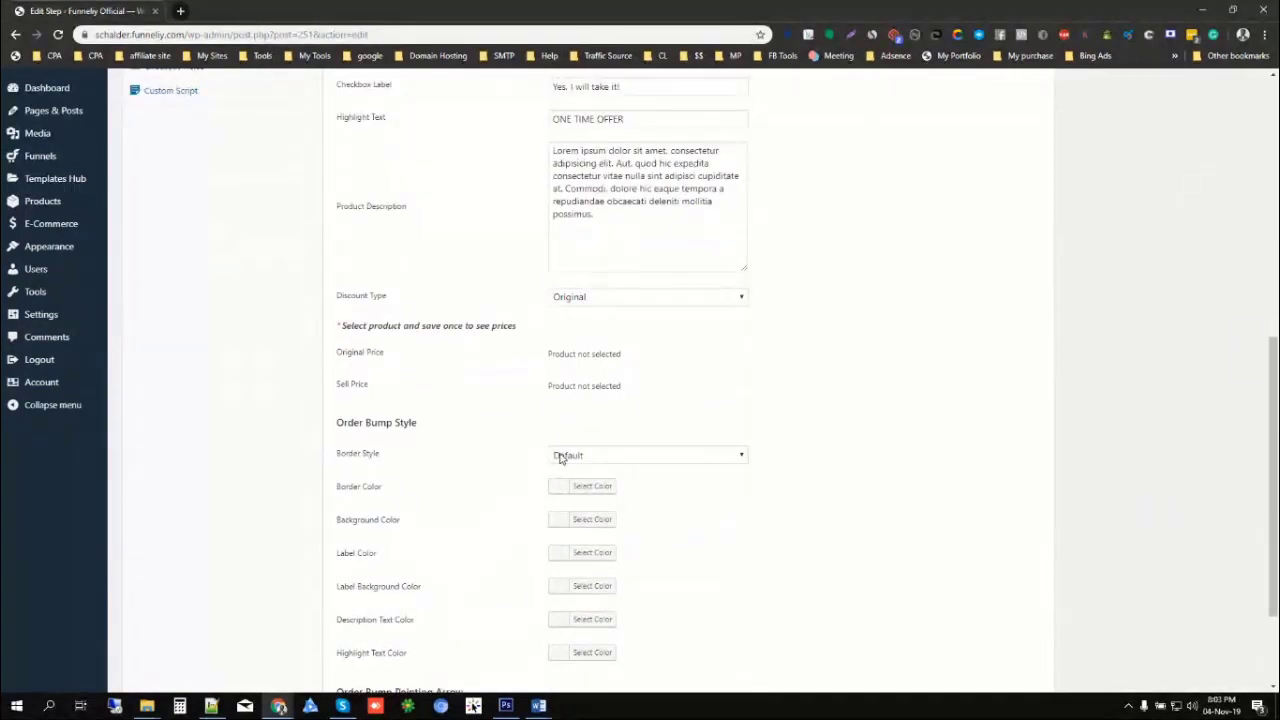
pyautogui.scroll(-3, 640, 460)
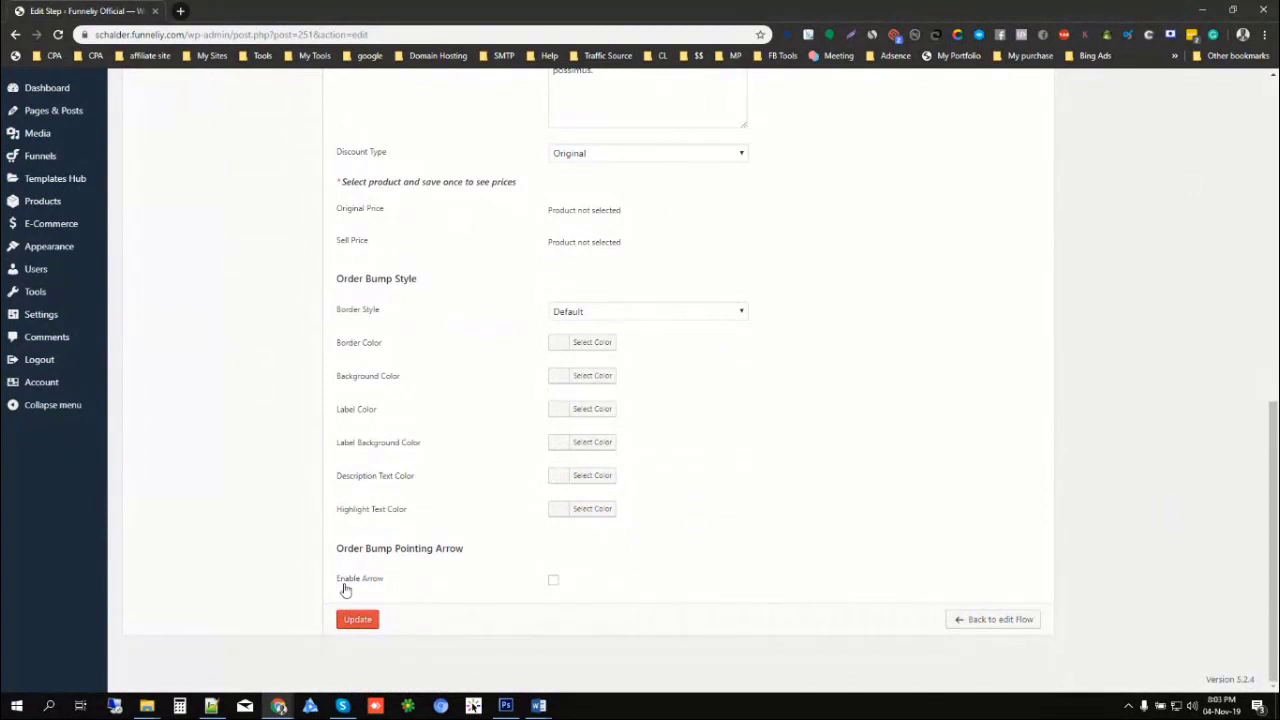
pyautogui.click(551, 585)
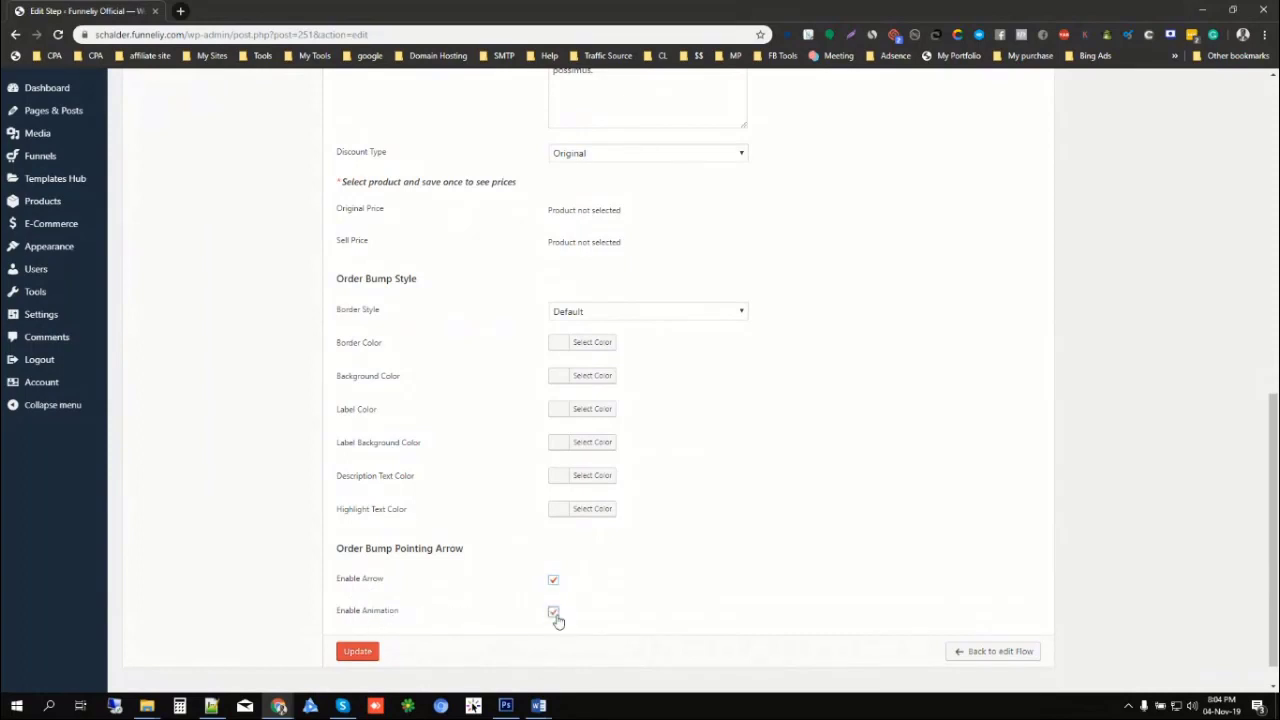
# - Set the two-jar image SDFSDF.jpg from the media library as the order bump's product image and update the checkout step
pyautogui.scroll(10, 530, 578)
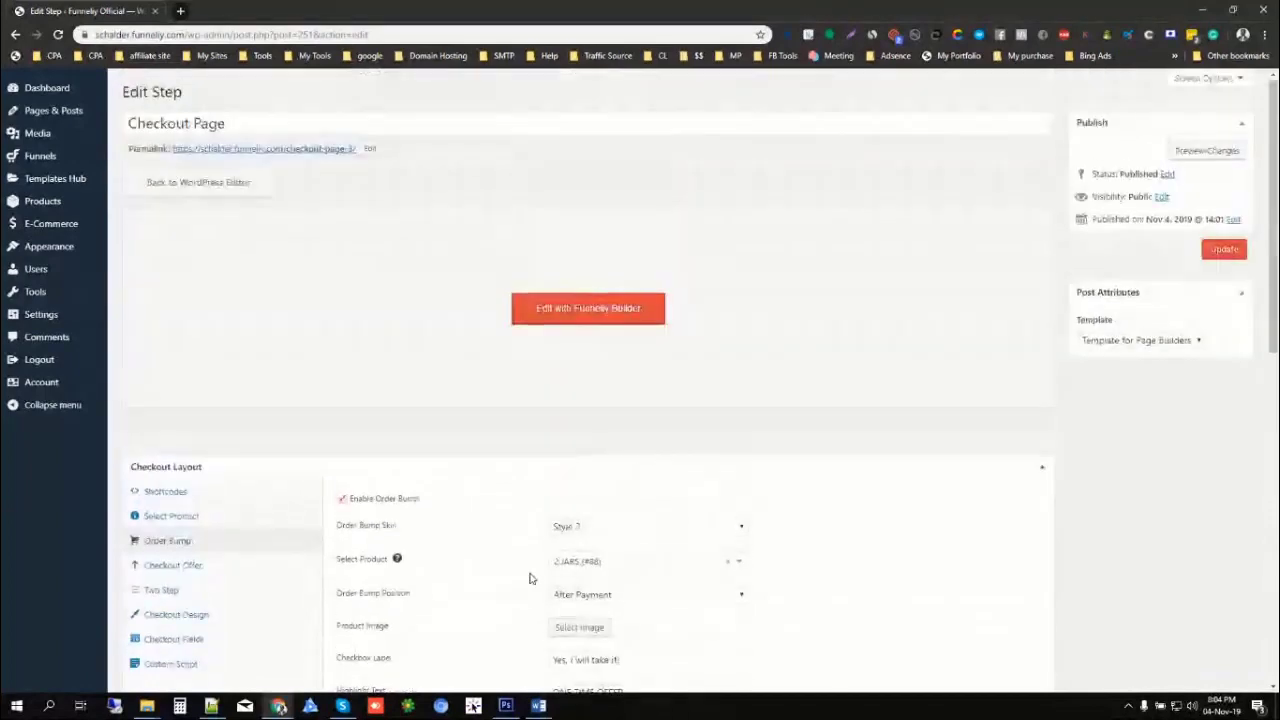
pyautogui.scroll(-2, 518, 524)
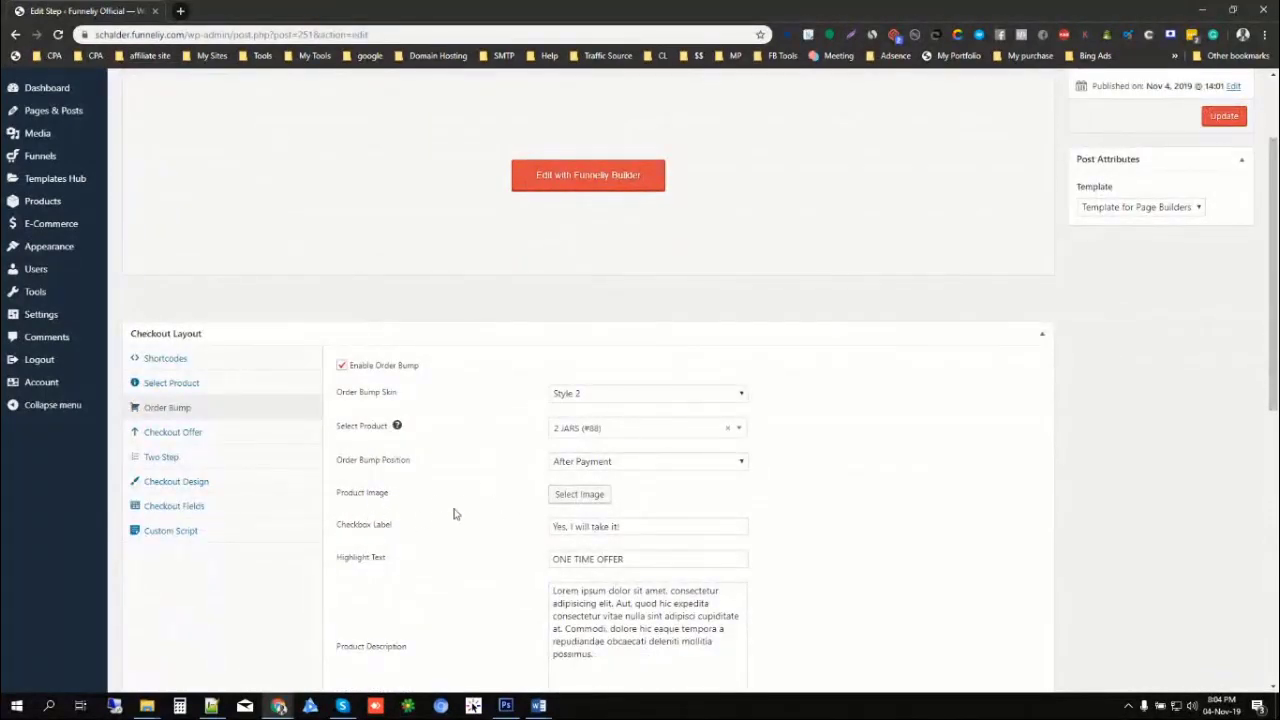
pyautogui.click(578, 496)
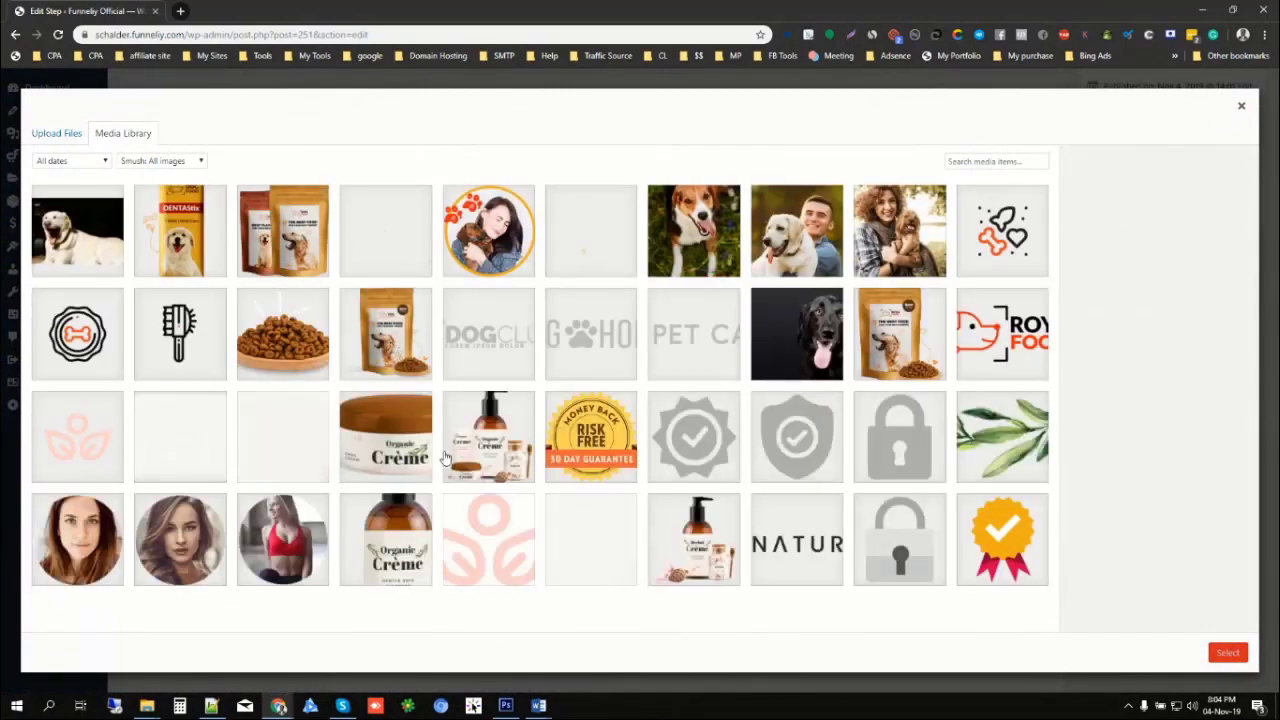
pyautogui.scroll(-3, 445, 457)
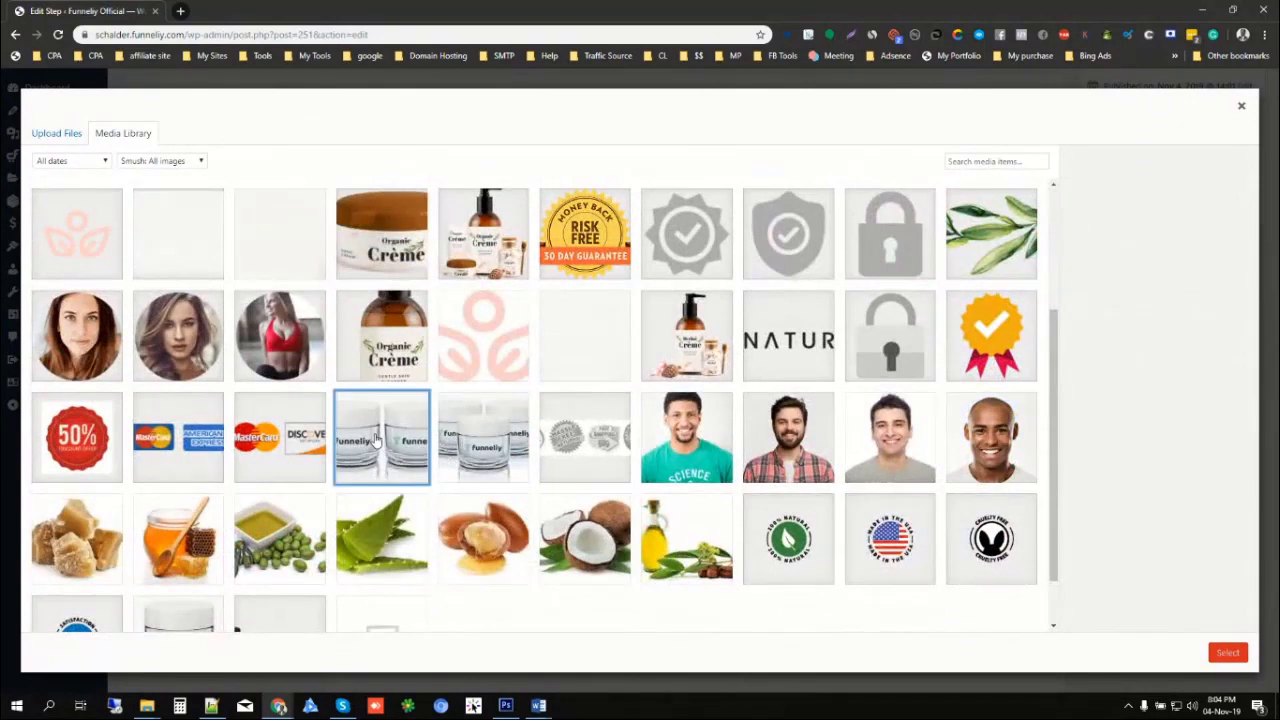
pyautogui.click(376, 440)
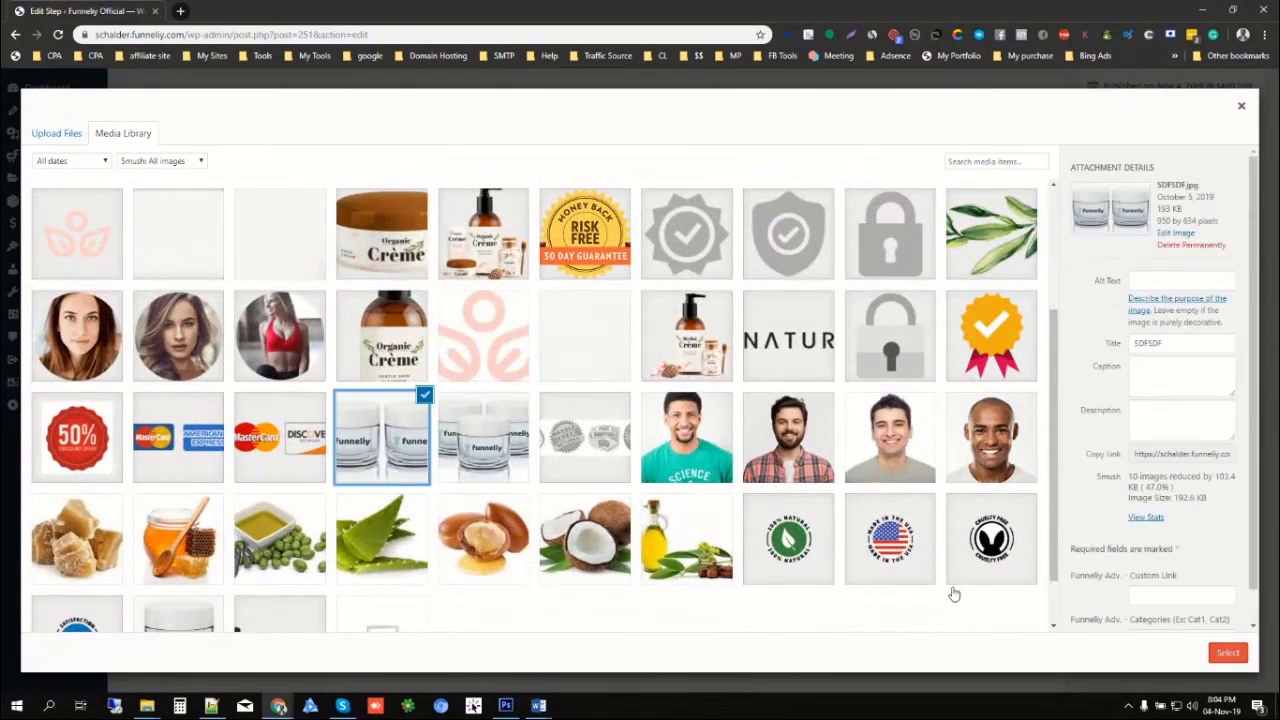
pyautogui.click(1228, 656)
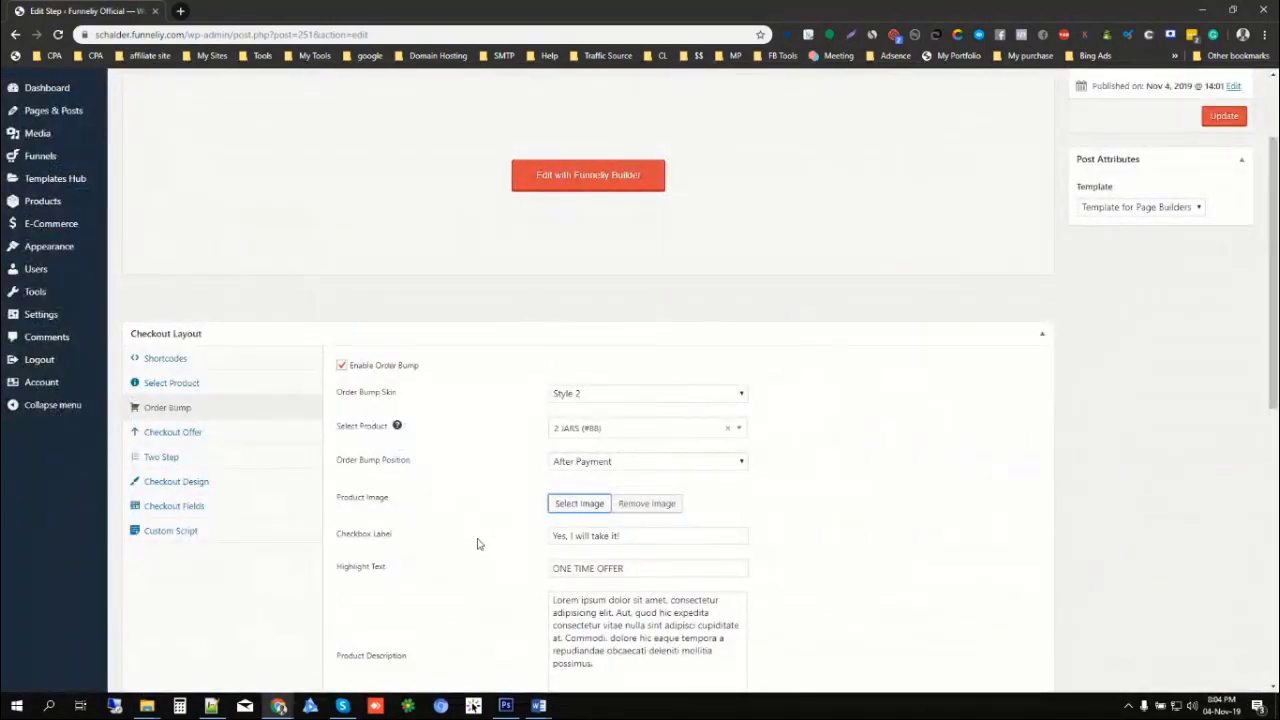
pyautogui.scroll(-10, 484, 550)
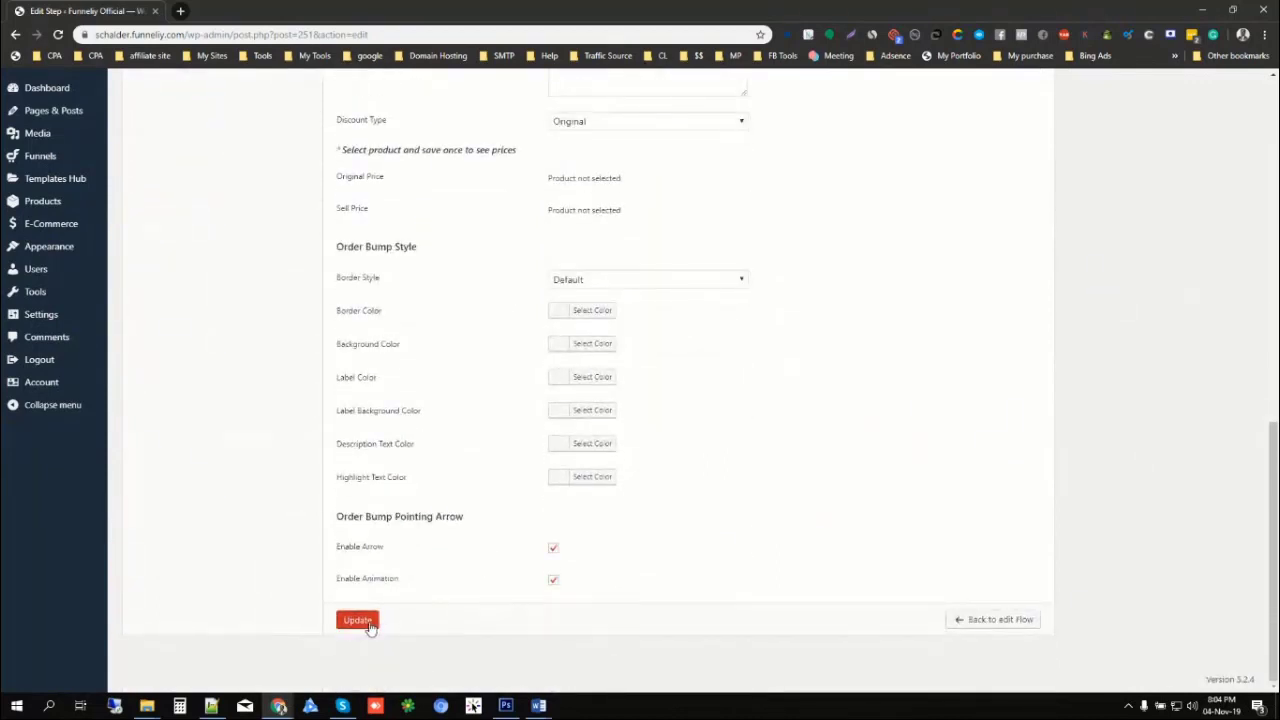
pyautogui.click(358, 620)
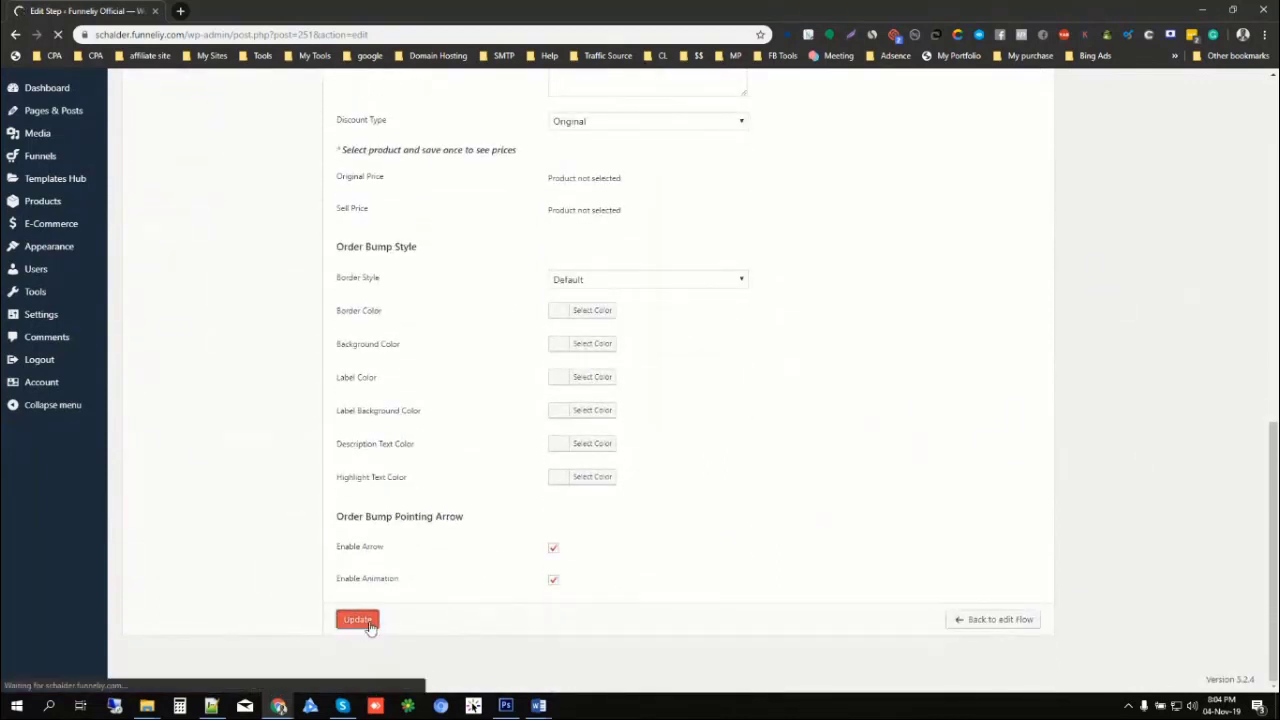
# - Review the Two Step settings and compare the checkout note with the live checkout page opened in a new tab
pyautogui.scroll(3, 506, 434)
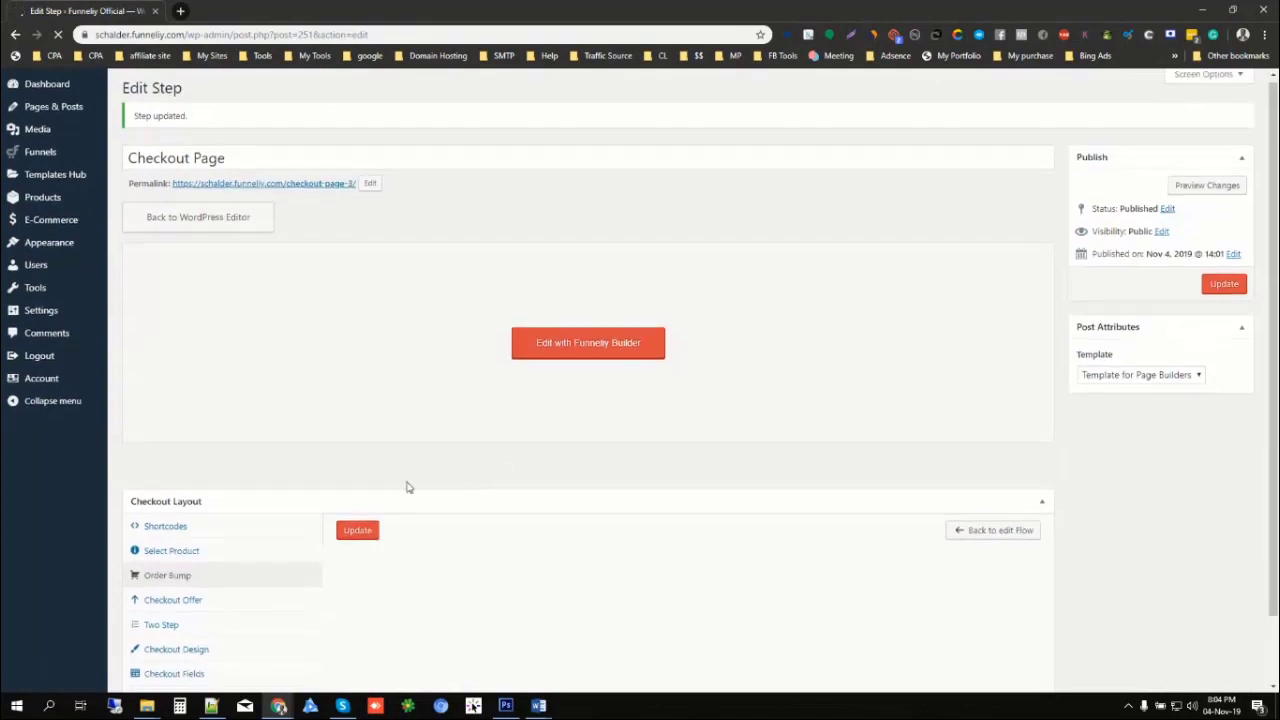
pyautogui.scroll(-1, 407, 487)
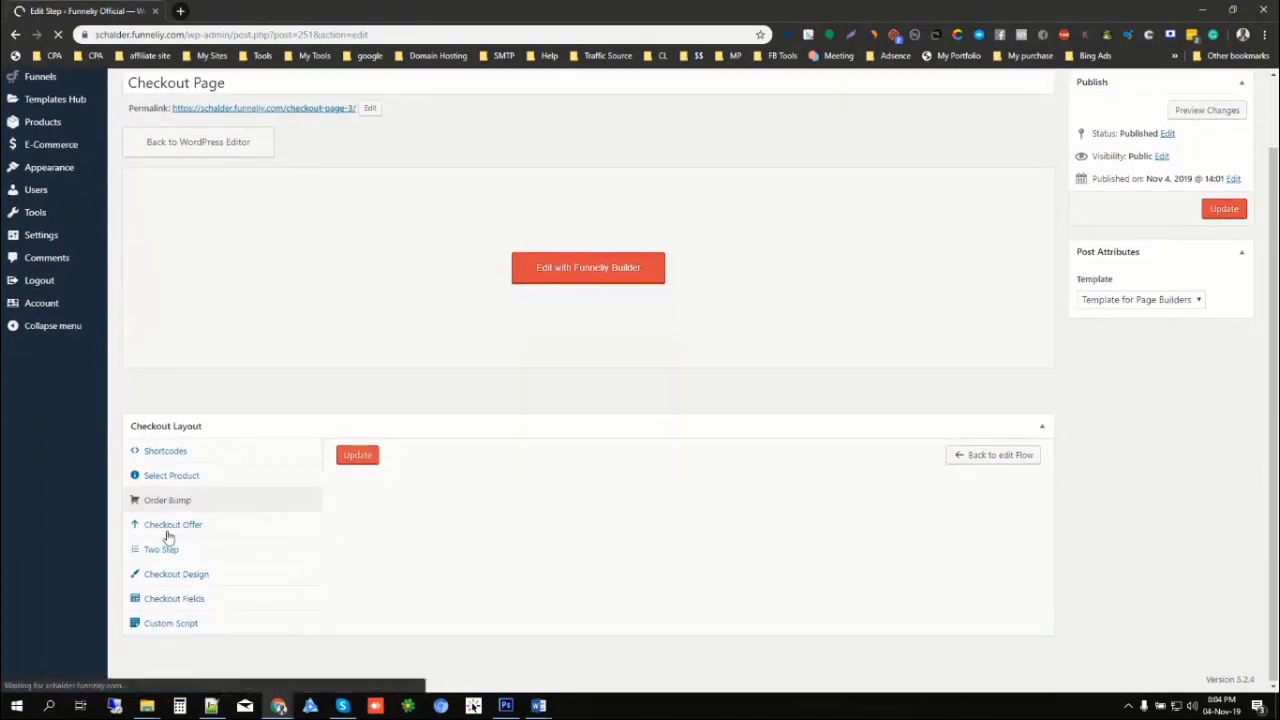
pyautogui.click(150, 554)
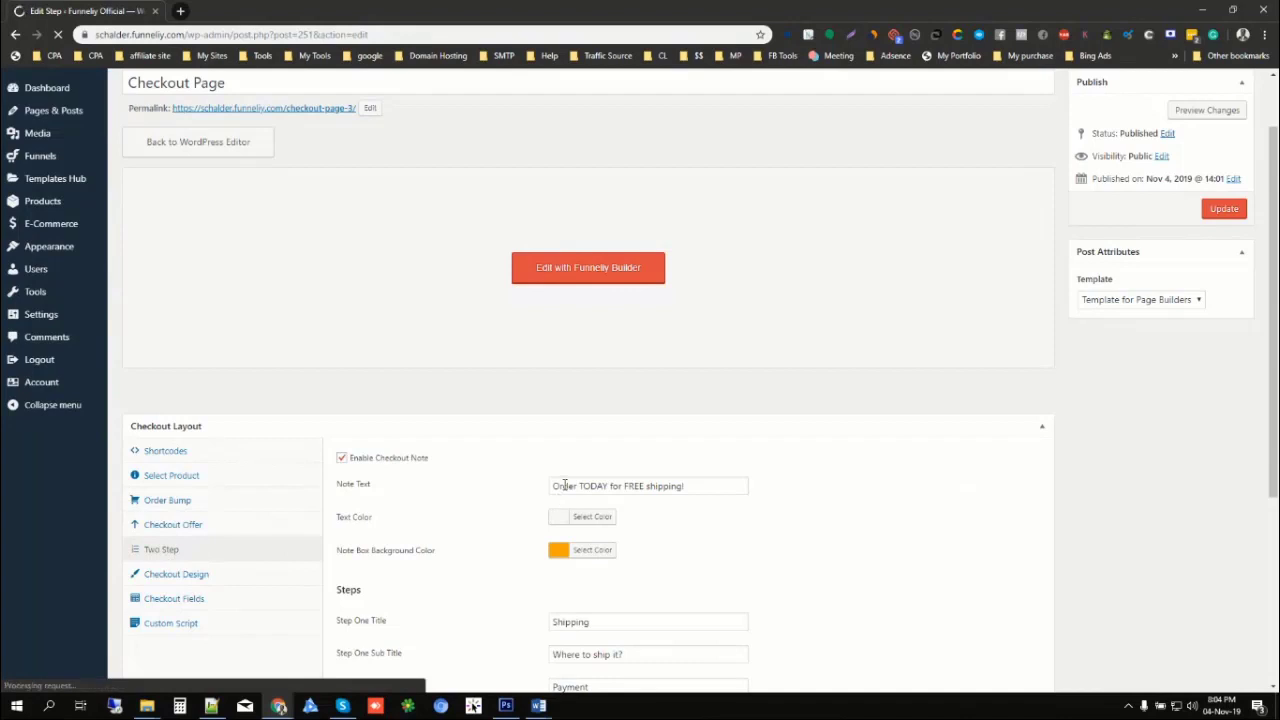
pyautogui.scroll(-1, 565, 485)
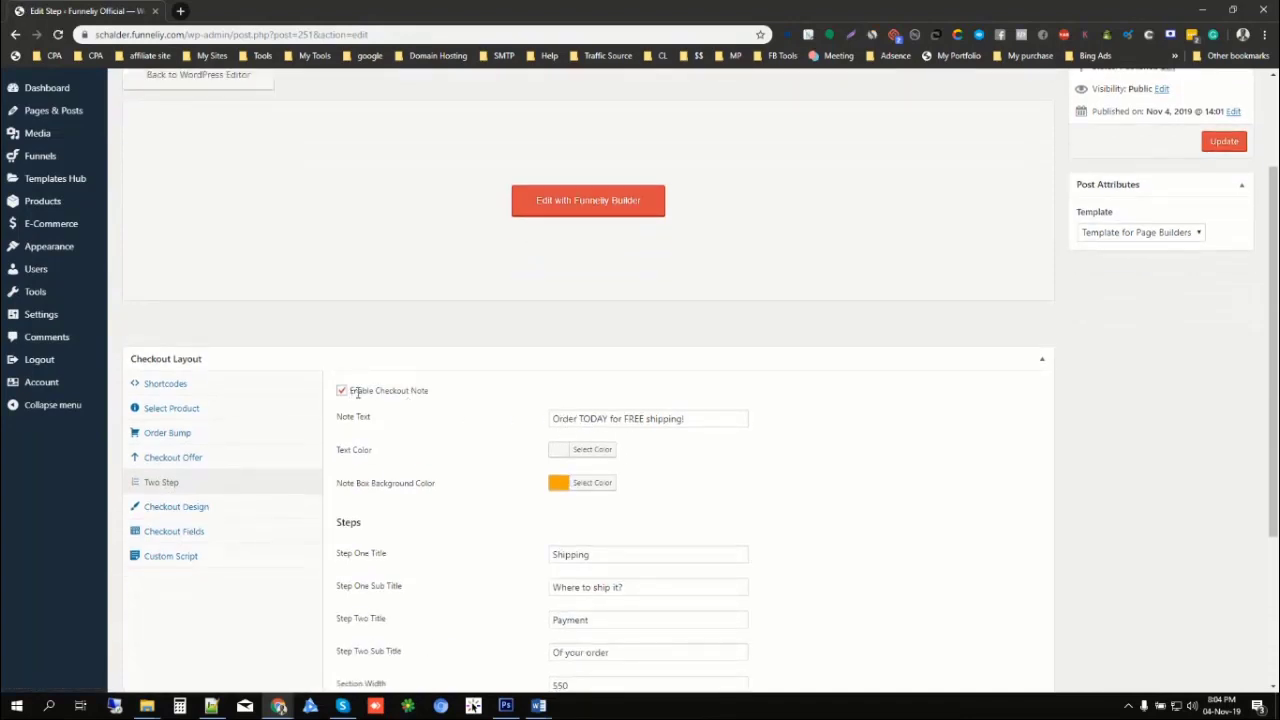
pyautogui.scroll(2, 520, 471)
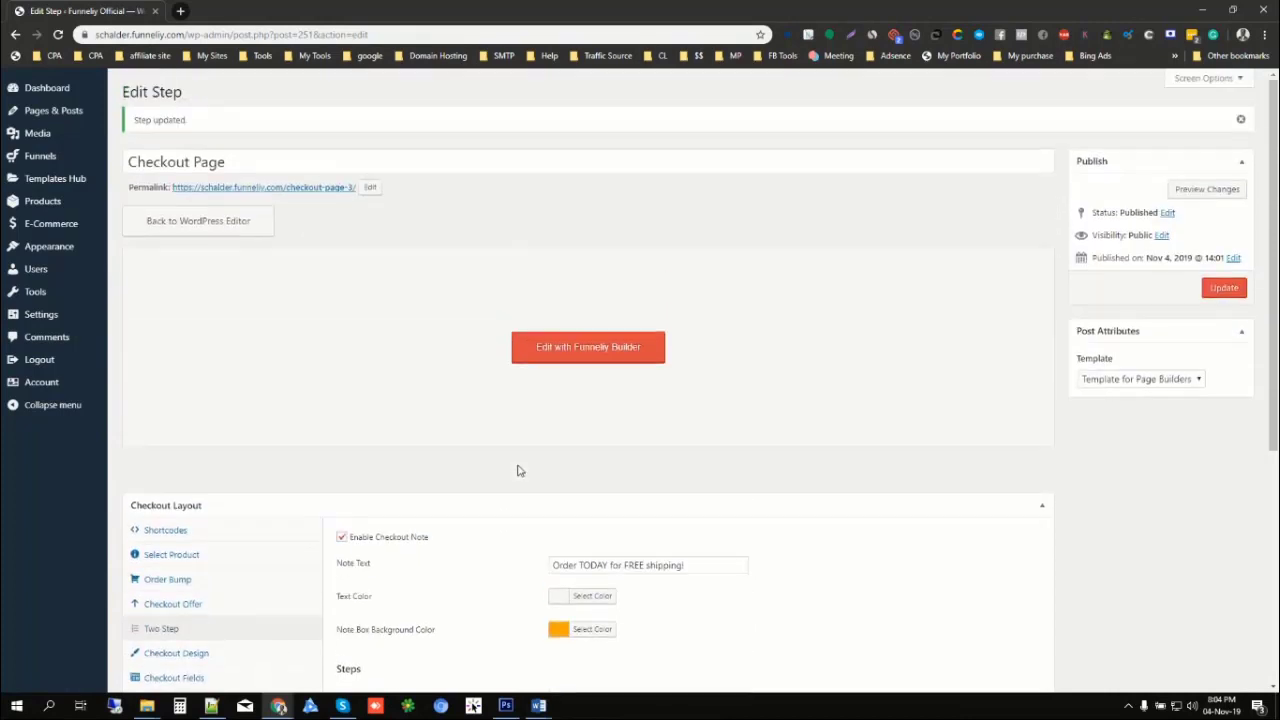
pyautogui.tripleClick(310, 190)
pyautogui.middleClick(310, 190)
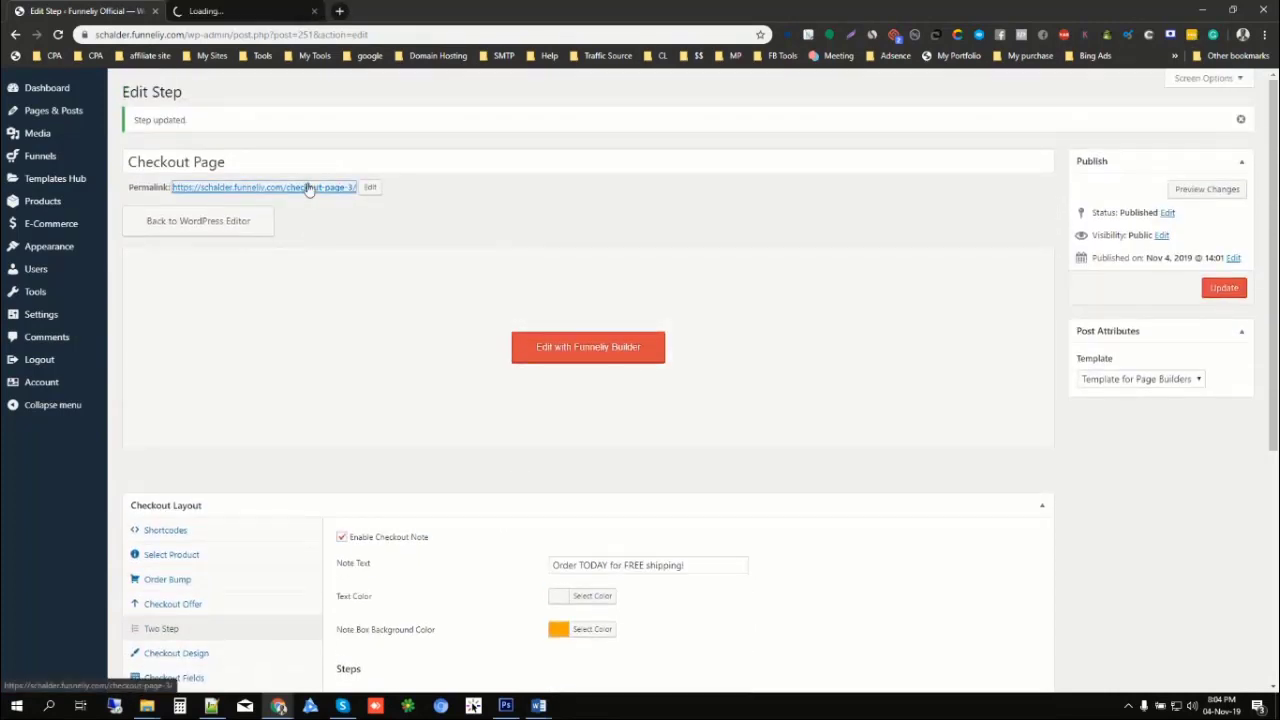
pyautogui.click(247, 10)
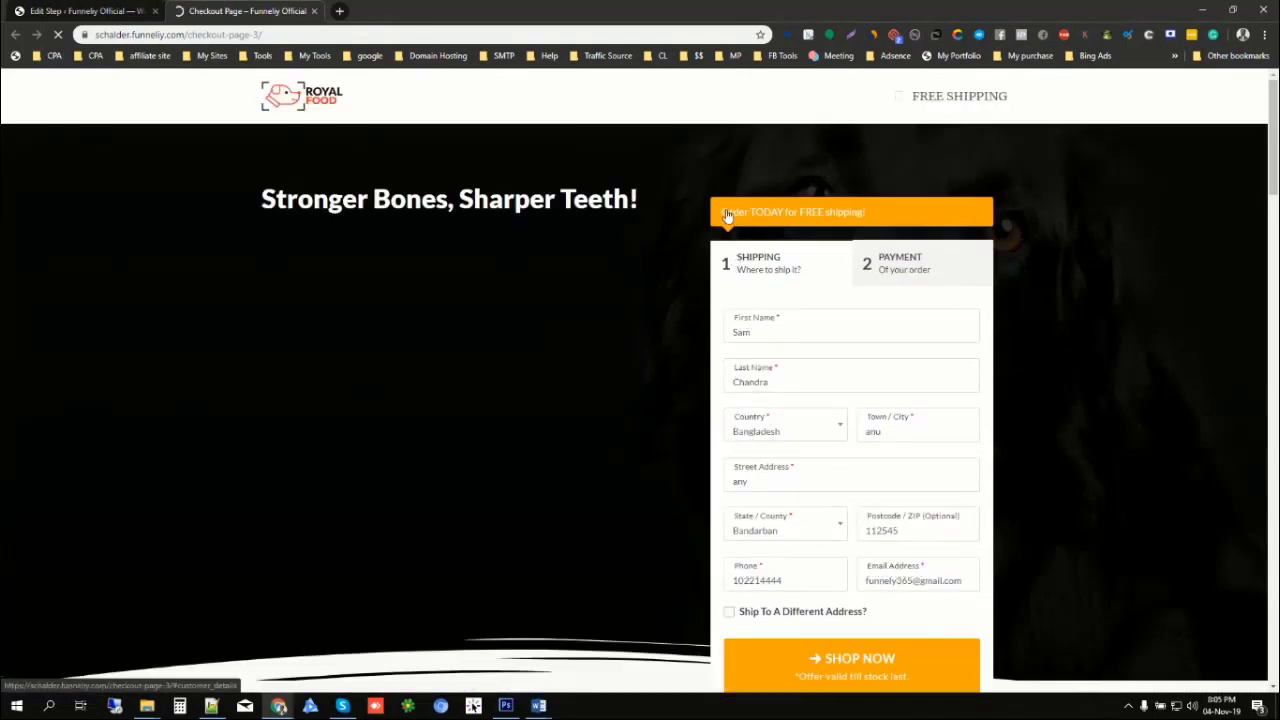
pyautogui.moveTo(723, 214); pyautogui.dragTo(874, 222)
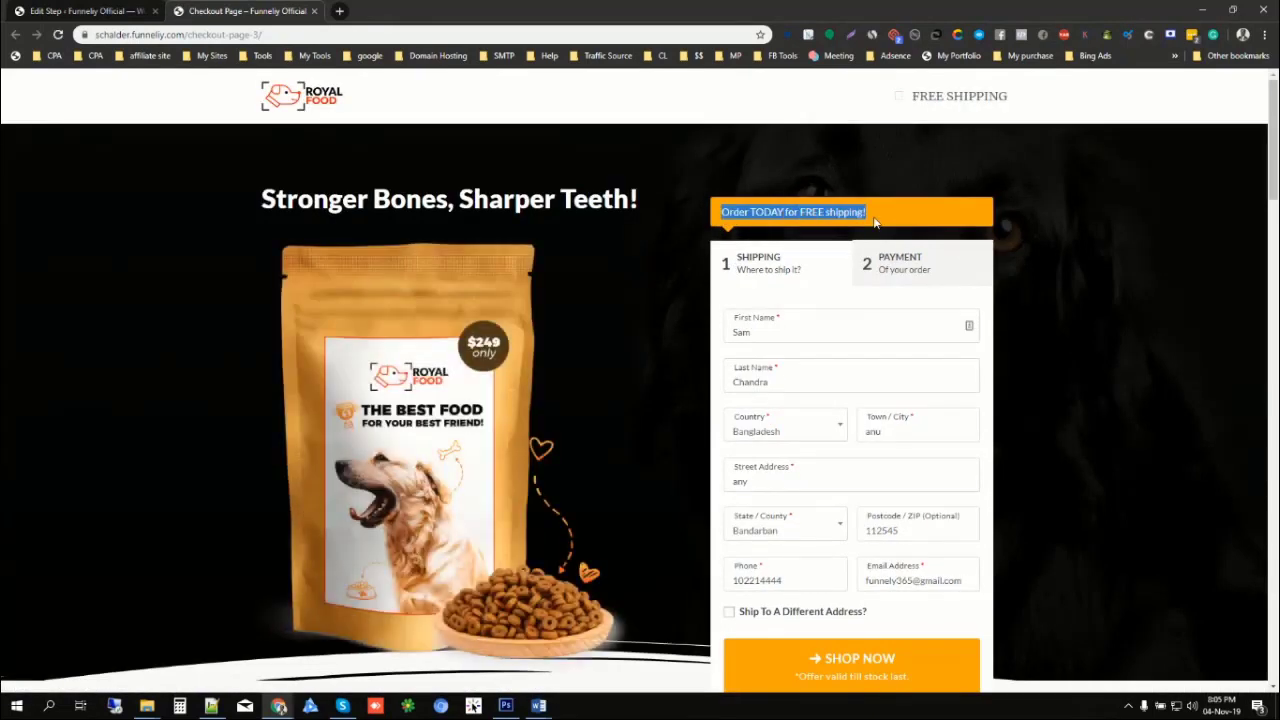
pyautogui.click(80, 10)
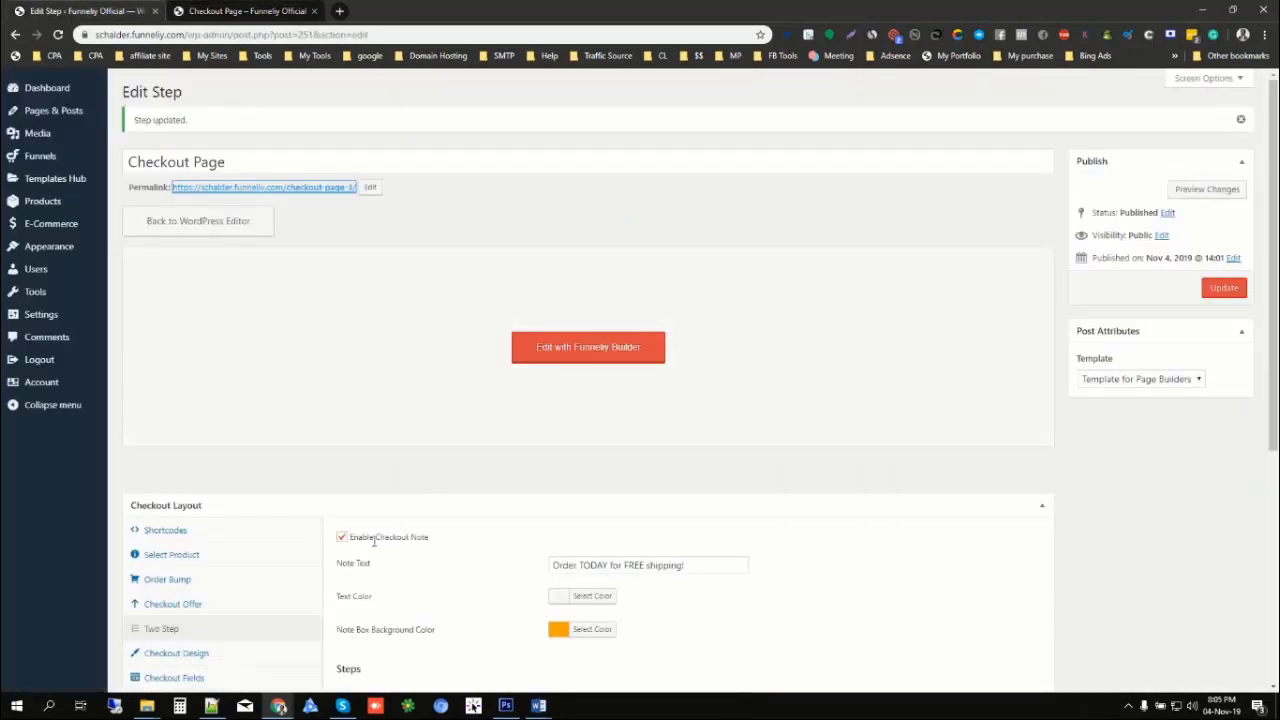
pyautogui.click(262, 10)
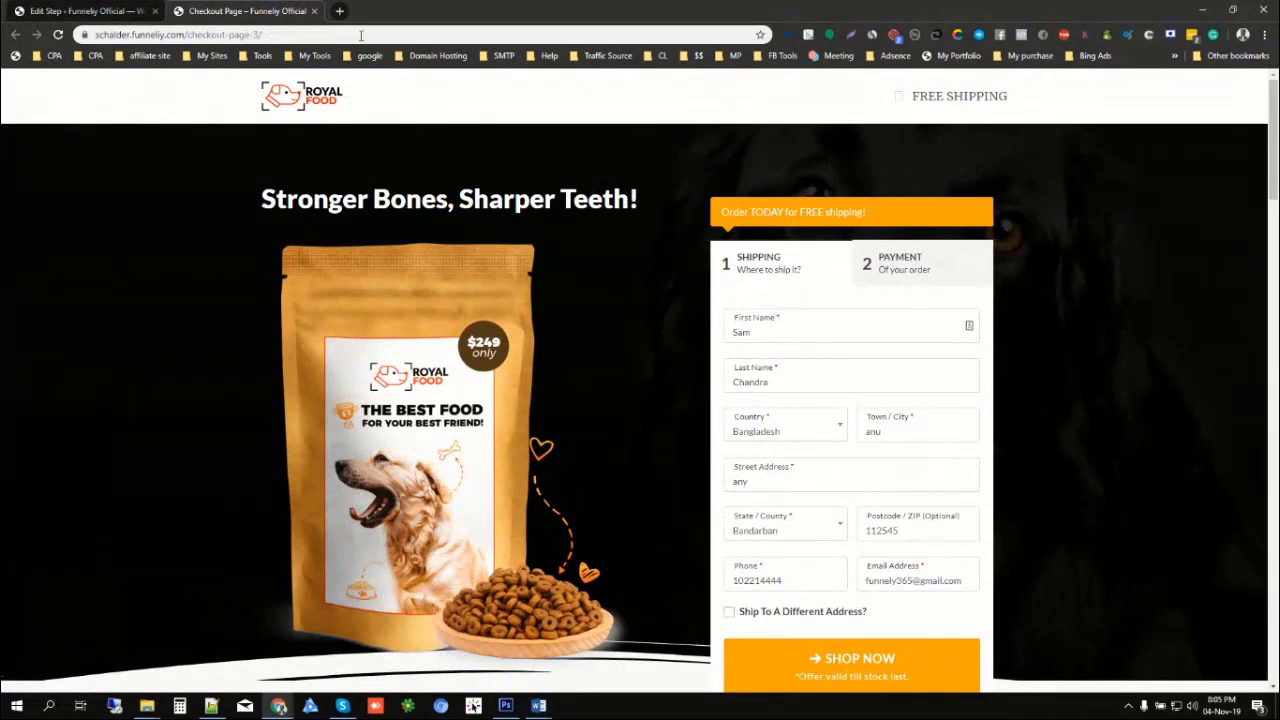
pyautogui.click(80, 10)
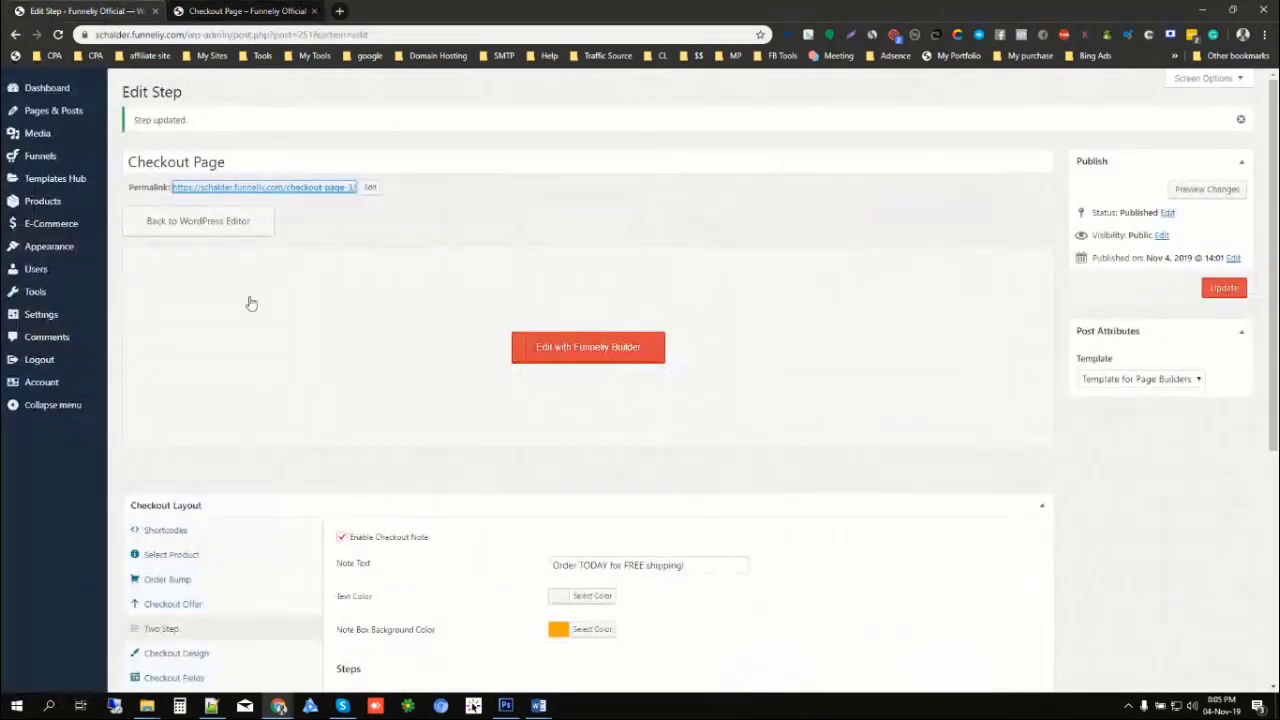
# - Disable the checkout note in the Two Step settings and return to the live checkout page
pyautogui.click(341, 538)
pyautogui.scroll(-2, 389, 491)
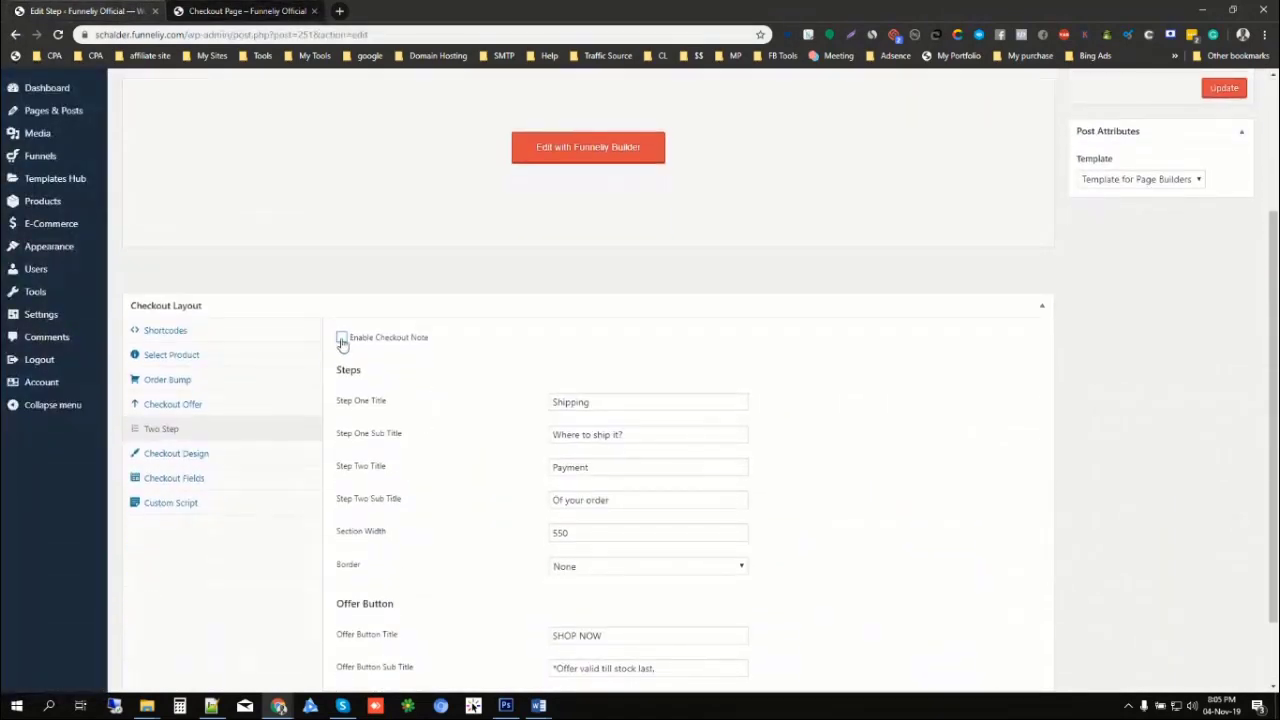
pyautogui.click(342, 339)
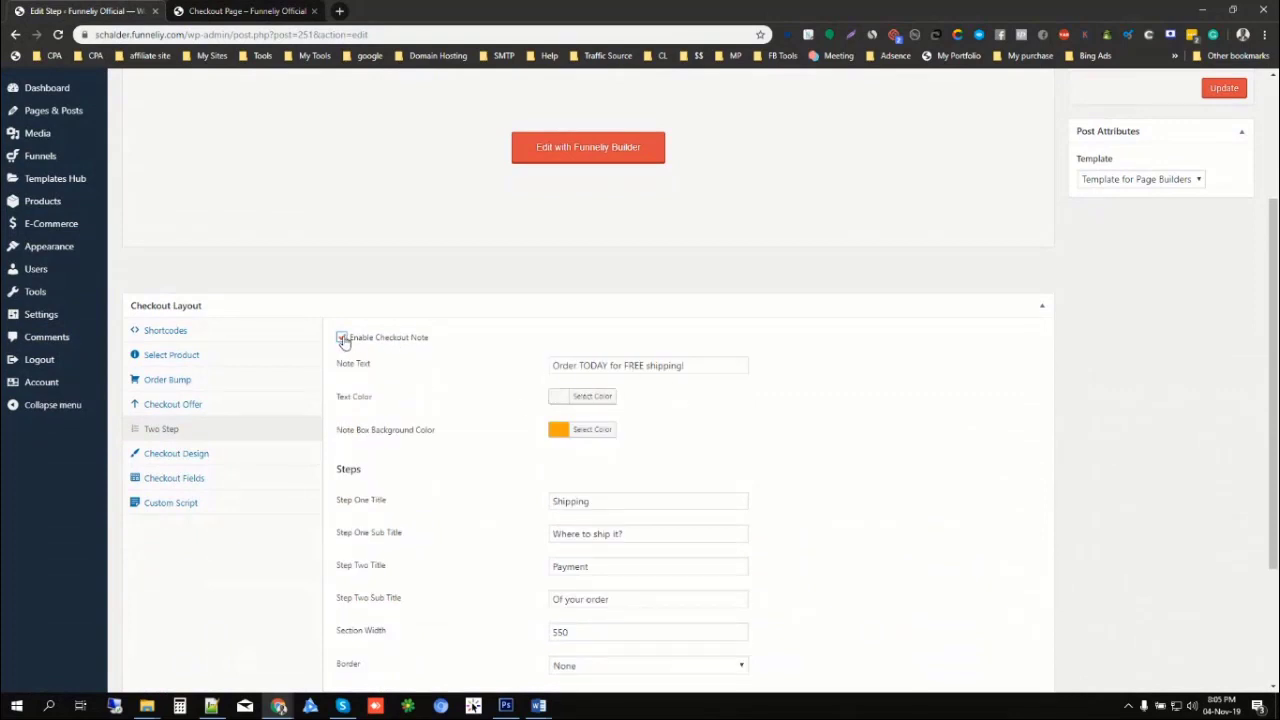
pyautogui.click(342, 339)
pyautogui.scroll(-2, 438, 424)
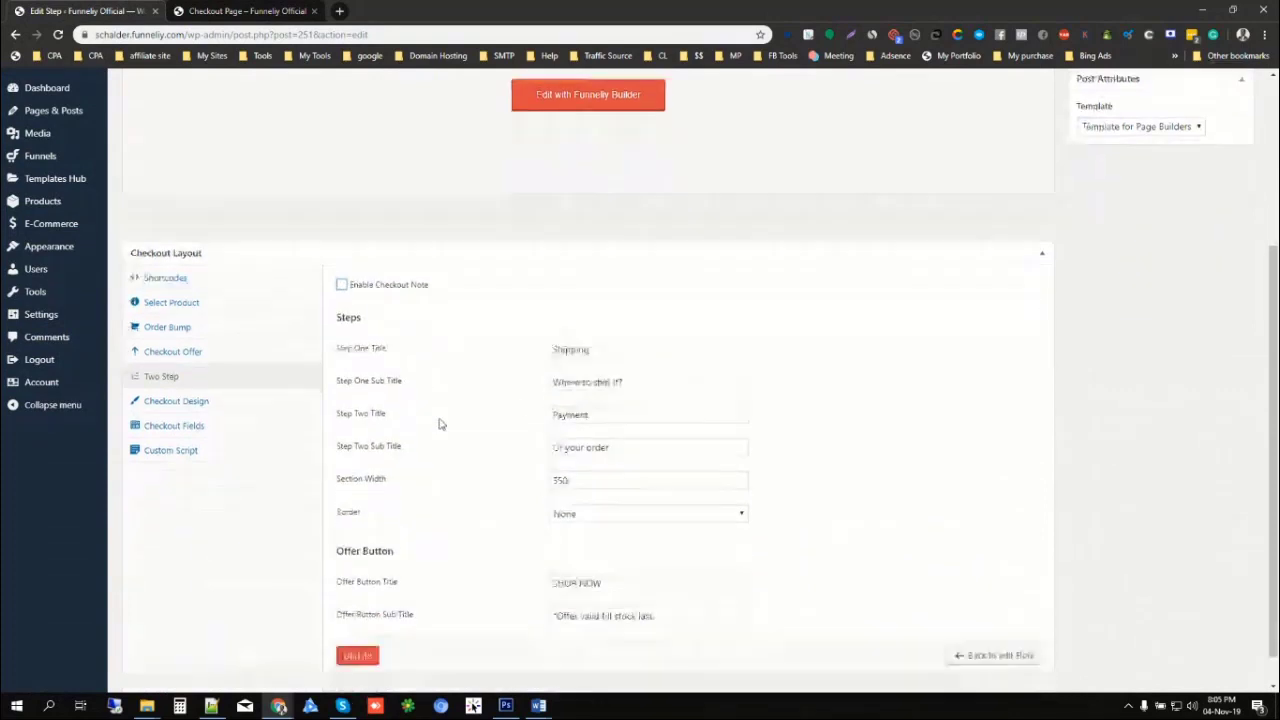
pyautogui.click(239, 20)
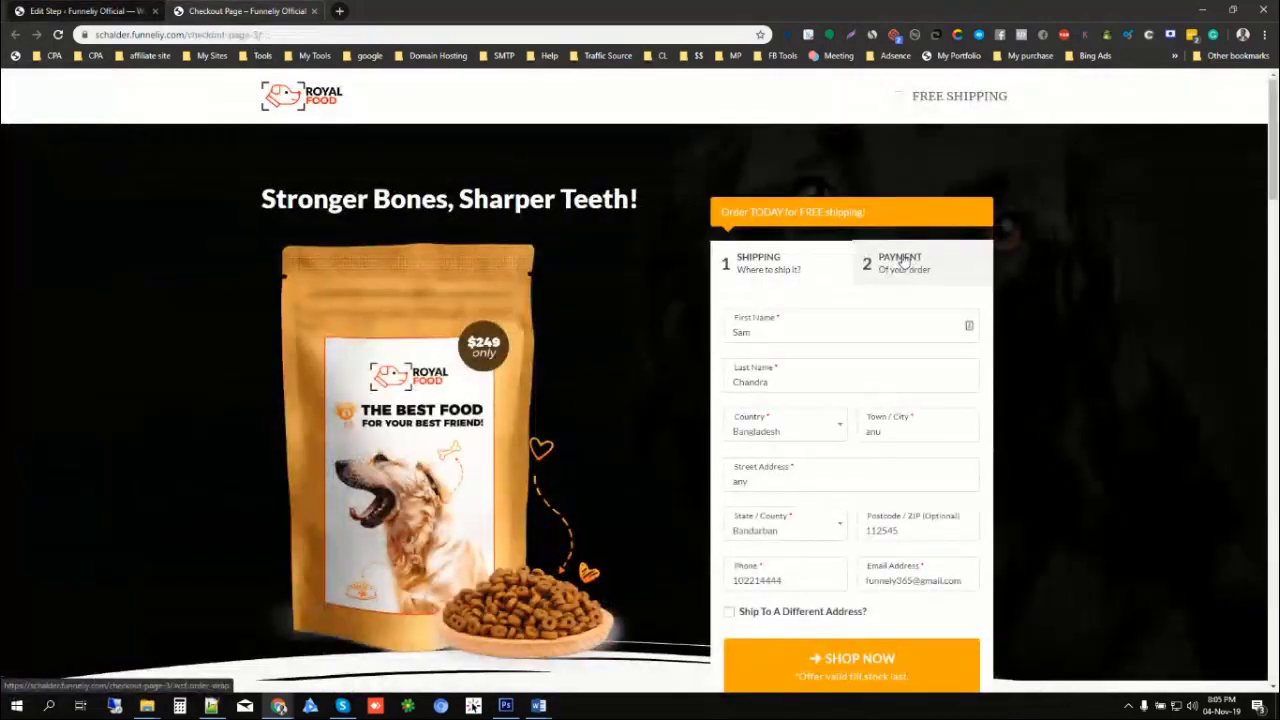
# - Return to the checkout step editor and review the offer button title and subtitle in the Two Step settings
pyautogui.click(102, 12)
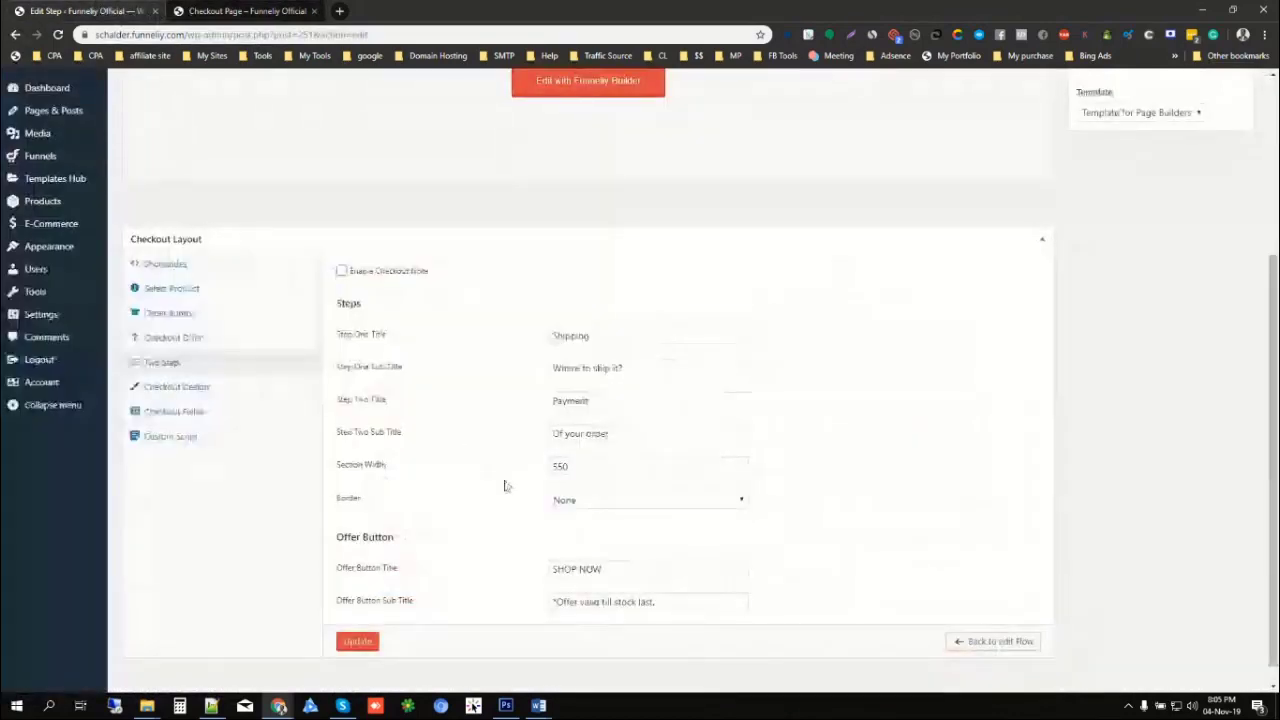
pyautogui.click(161, 340)
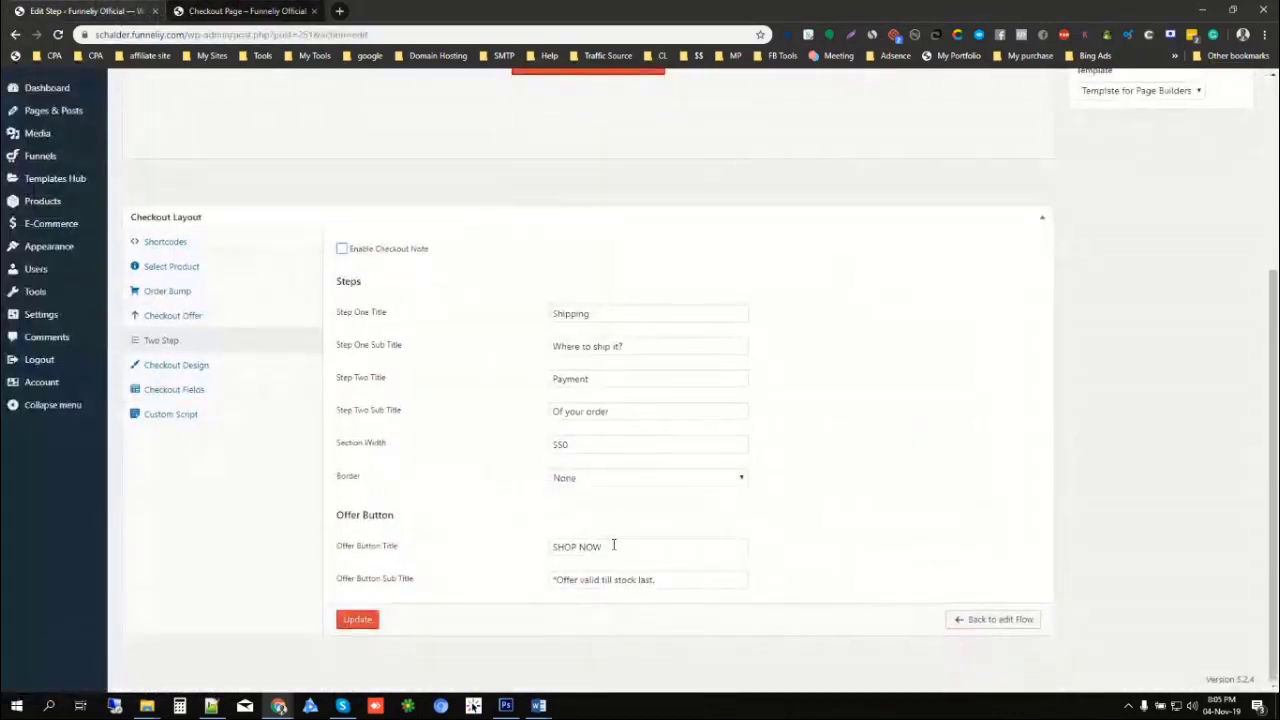
pyautogui.moveTo(614, 545); pyautogui.dragTo(540, 550)
pyautogui.click(684, 580)
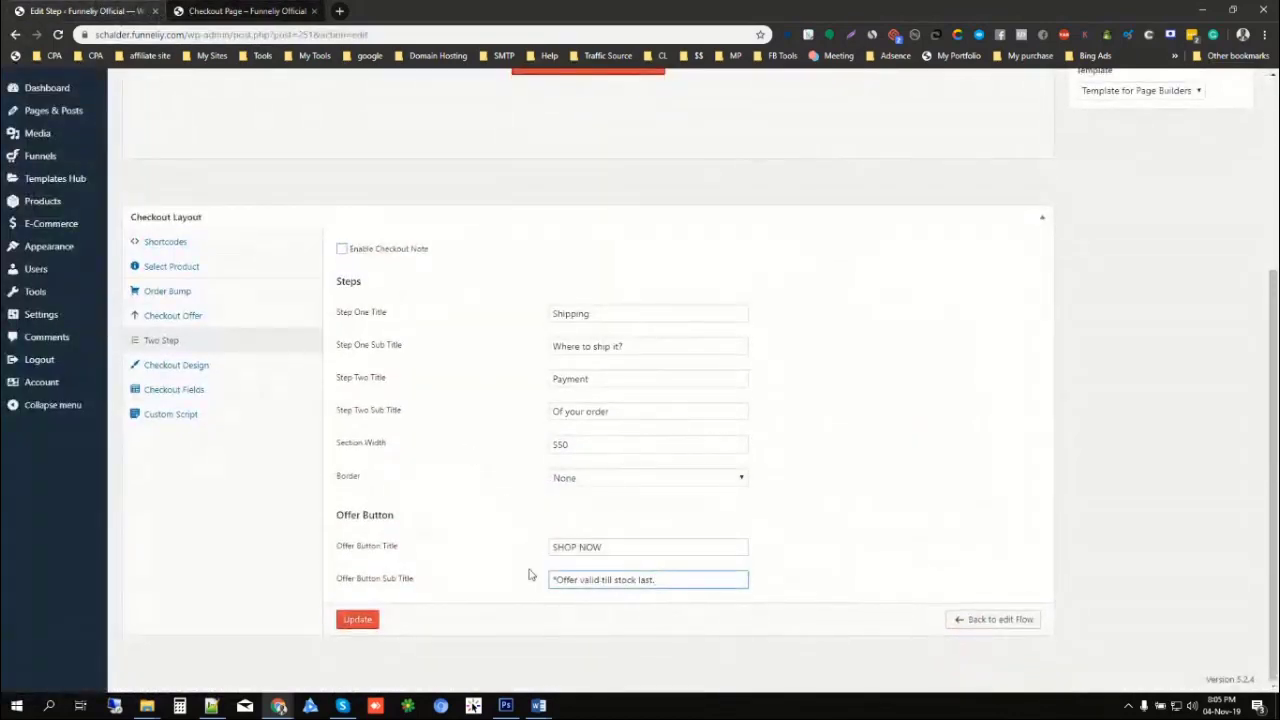
# - Review the Checkout Design settings and compare them with the form on the live checkout page
pyautogui.click(188, 366)
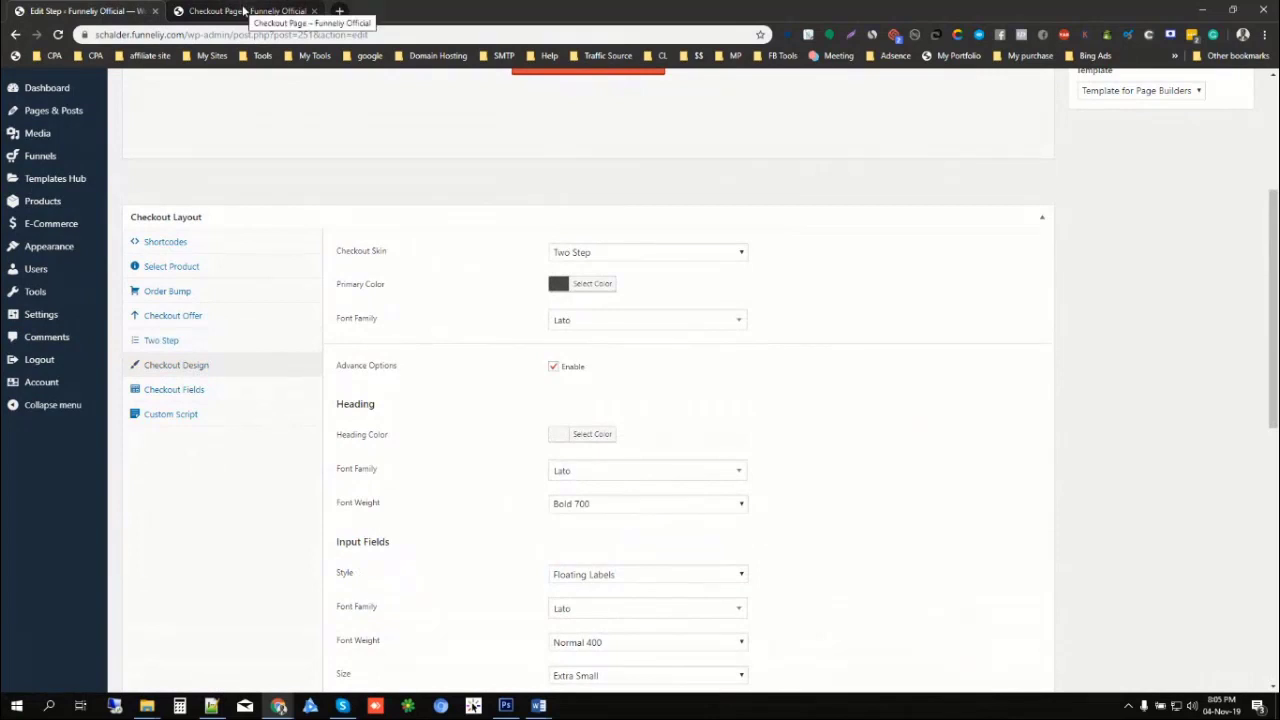
pyautogui.click(243, 10)
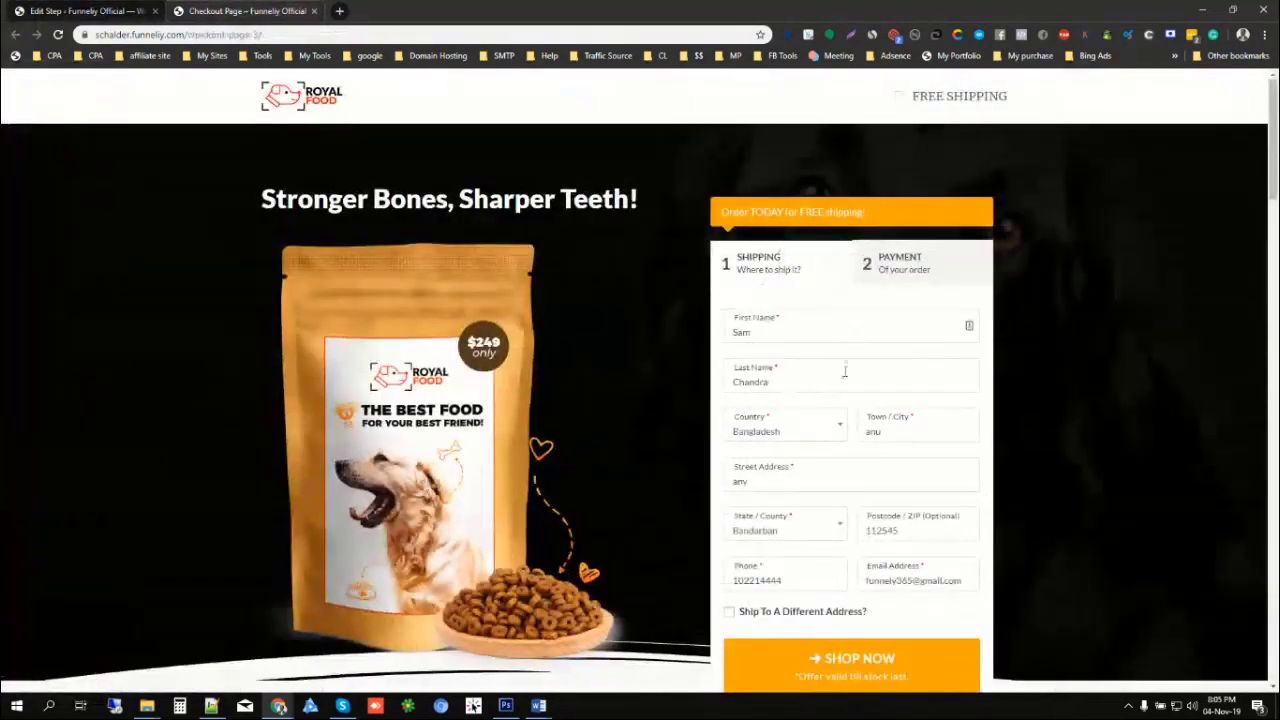
pyautogui.click(85, 10)
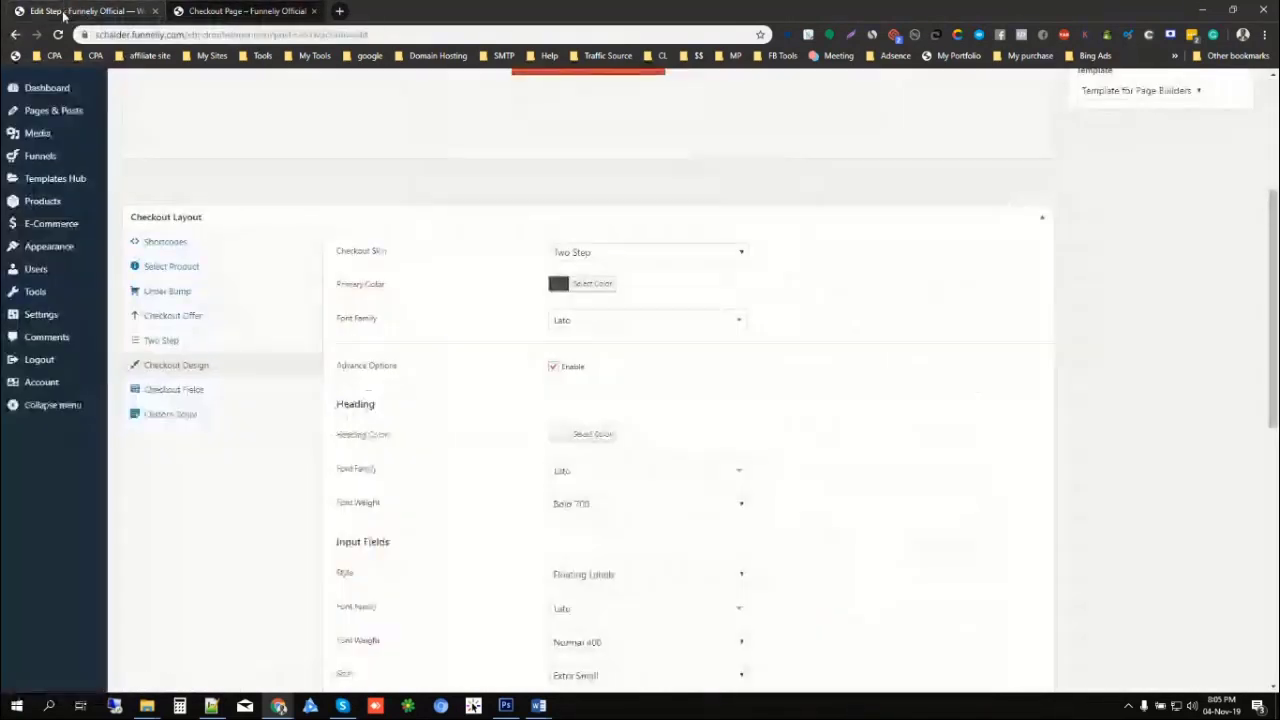
pyautogui.click(235, 10)
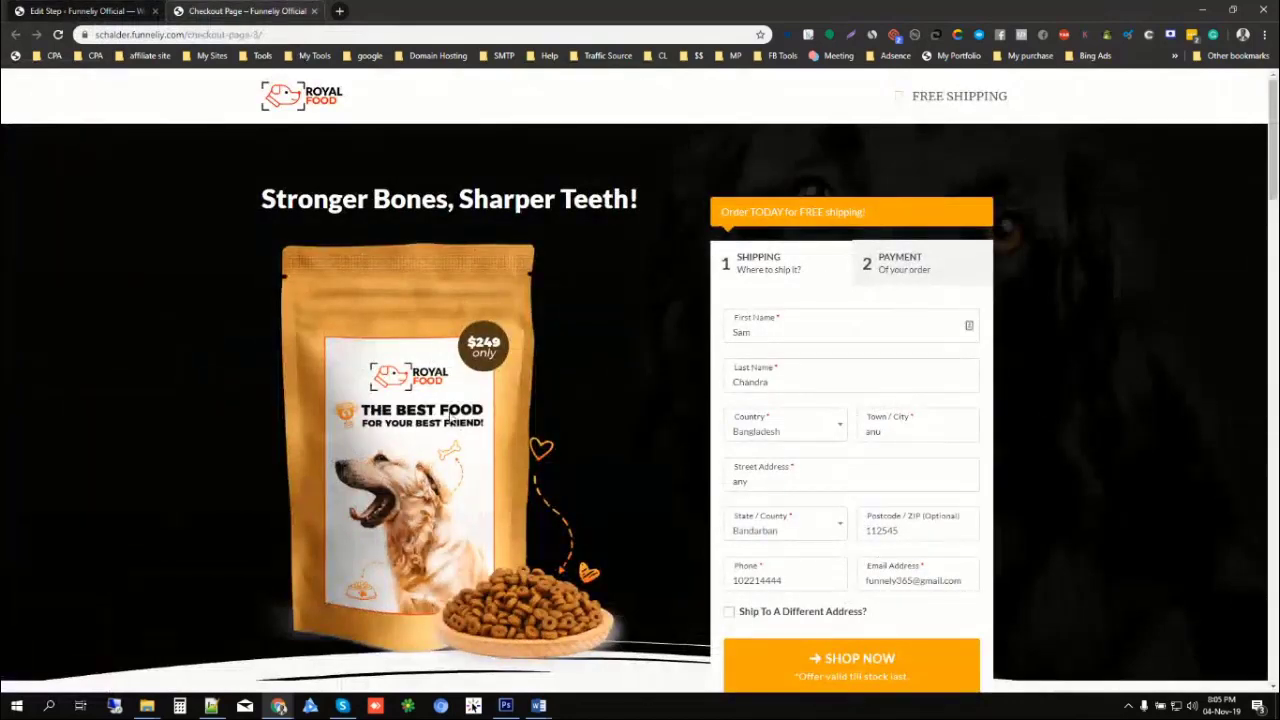
pyautogui.scroll(-1, 437, 450)
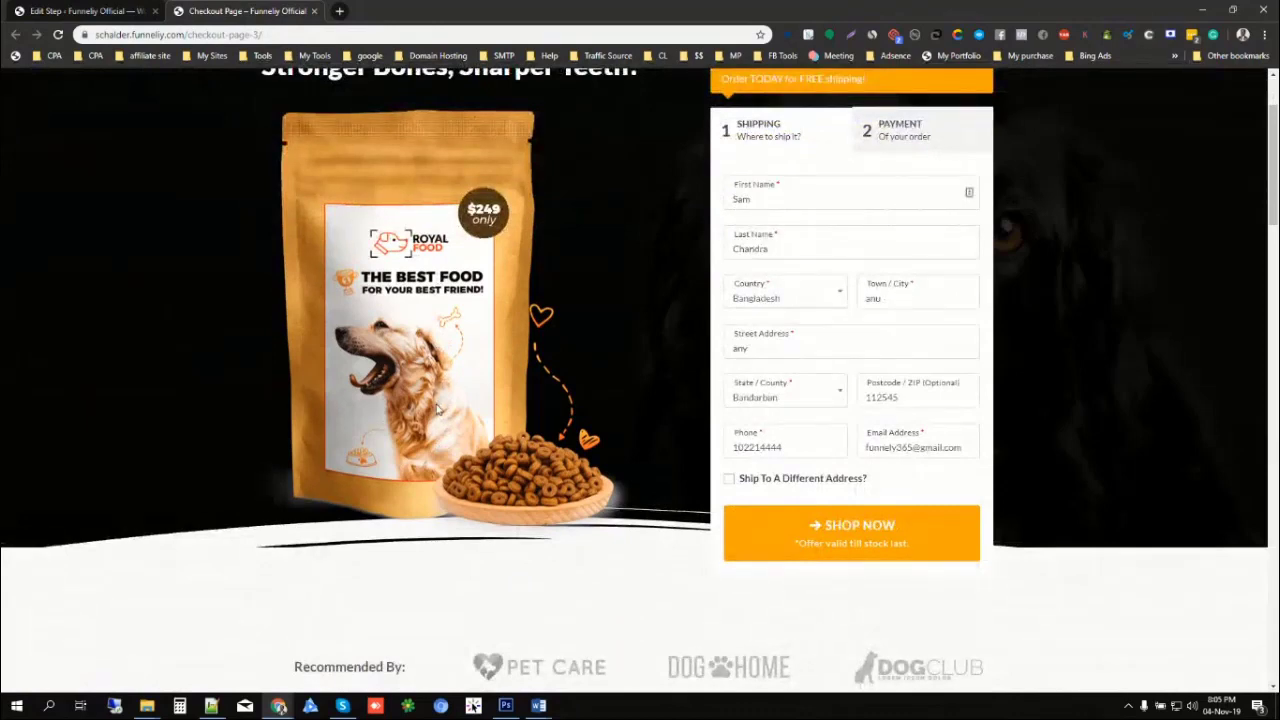
pyautogui.click(80, 11)
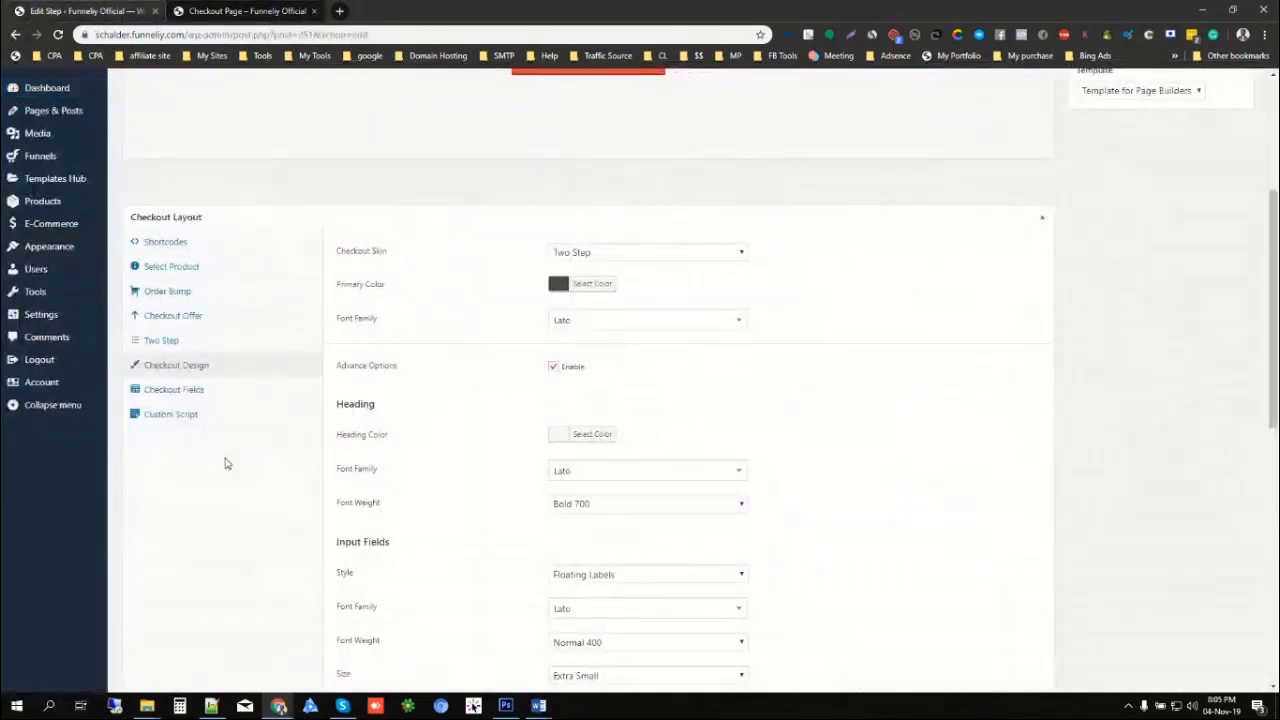
# - Open the Checkout Fields settings and test the Ship To A Different Address option on the live checkout page
pyautogui.click(188, 390)
pyautogui.click(240, 14)
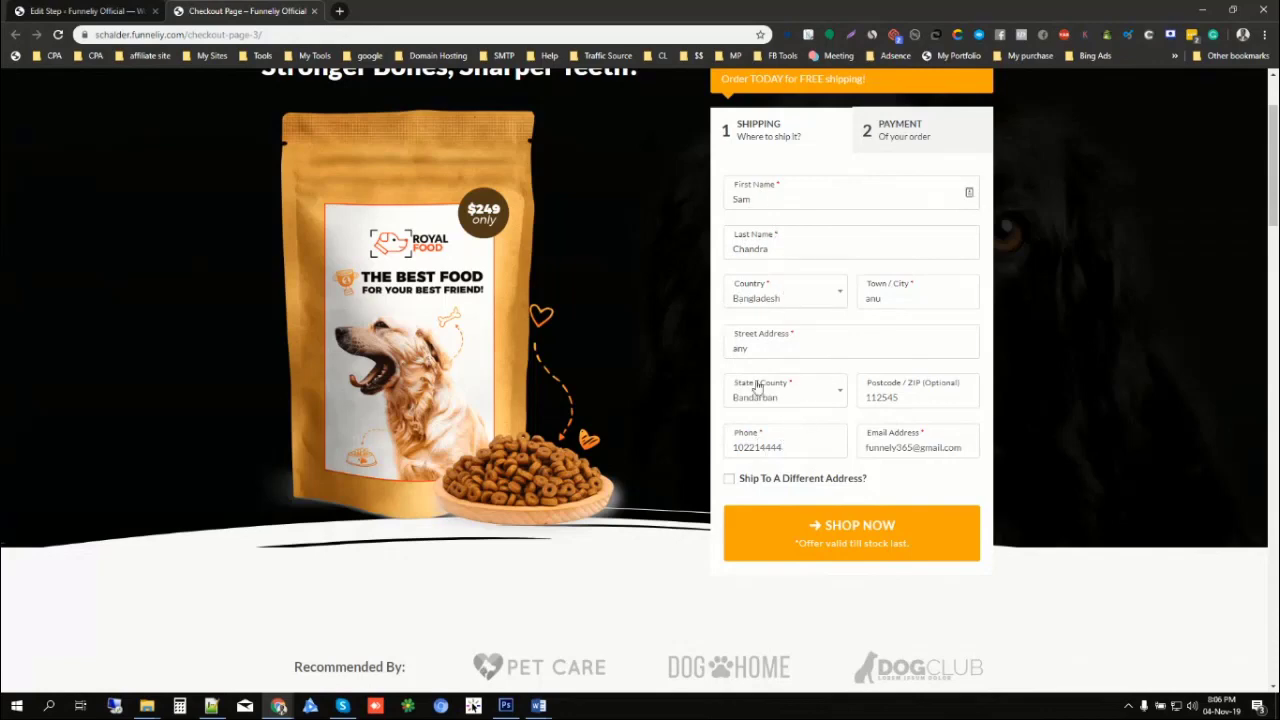
pyautogui.click(729, 480)
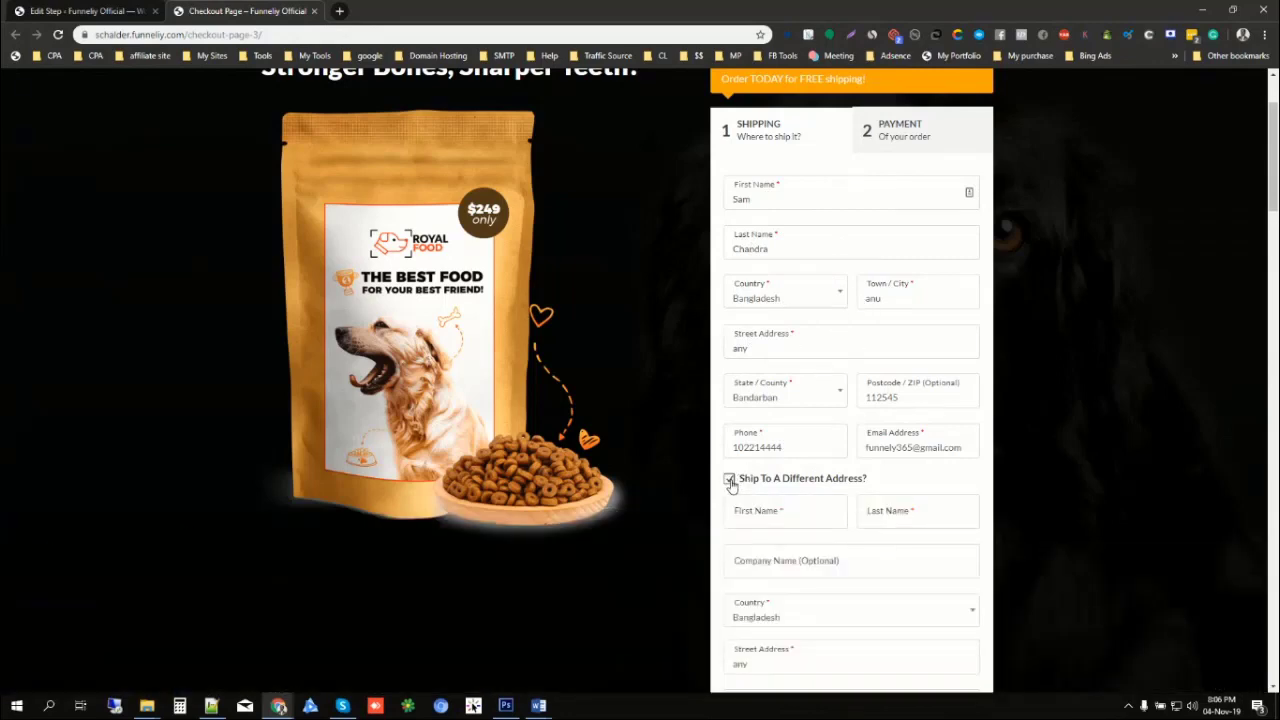
pyautogui.scroll(-2, 740, 470)
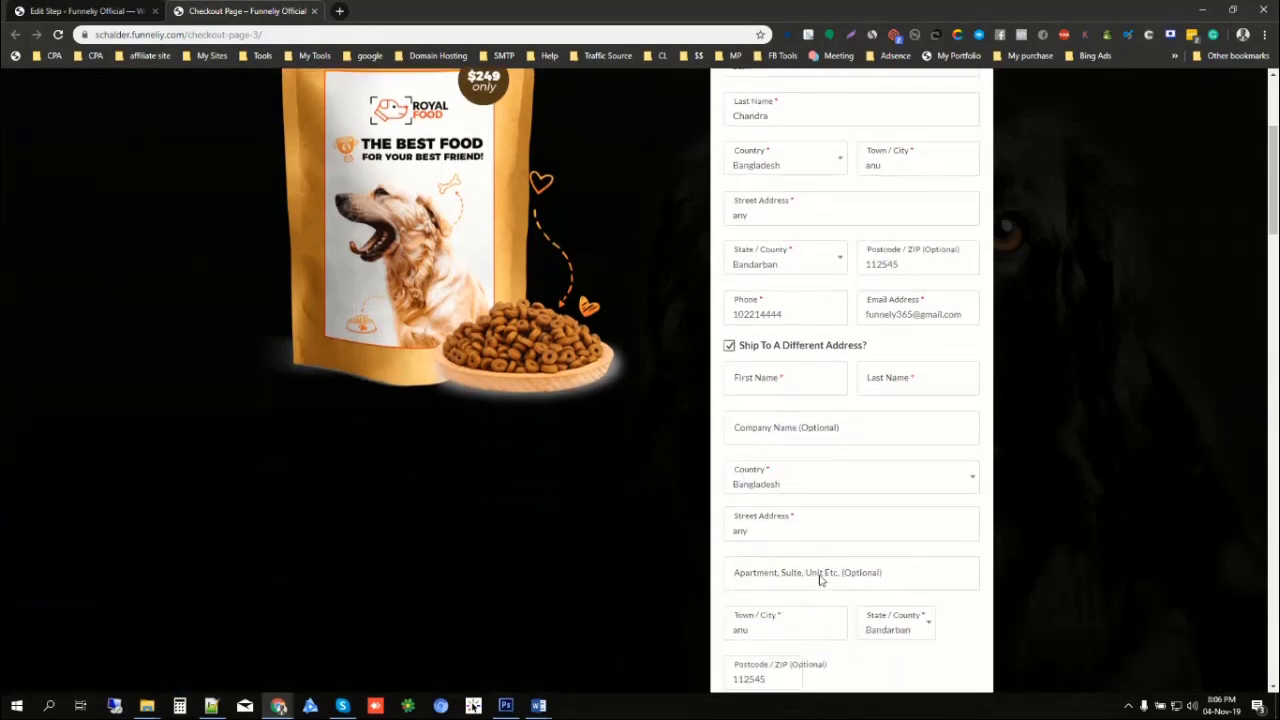
pyautogui.click(730, 346)
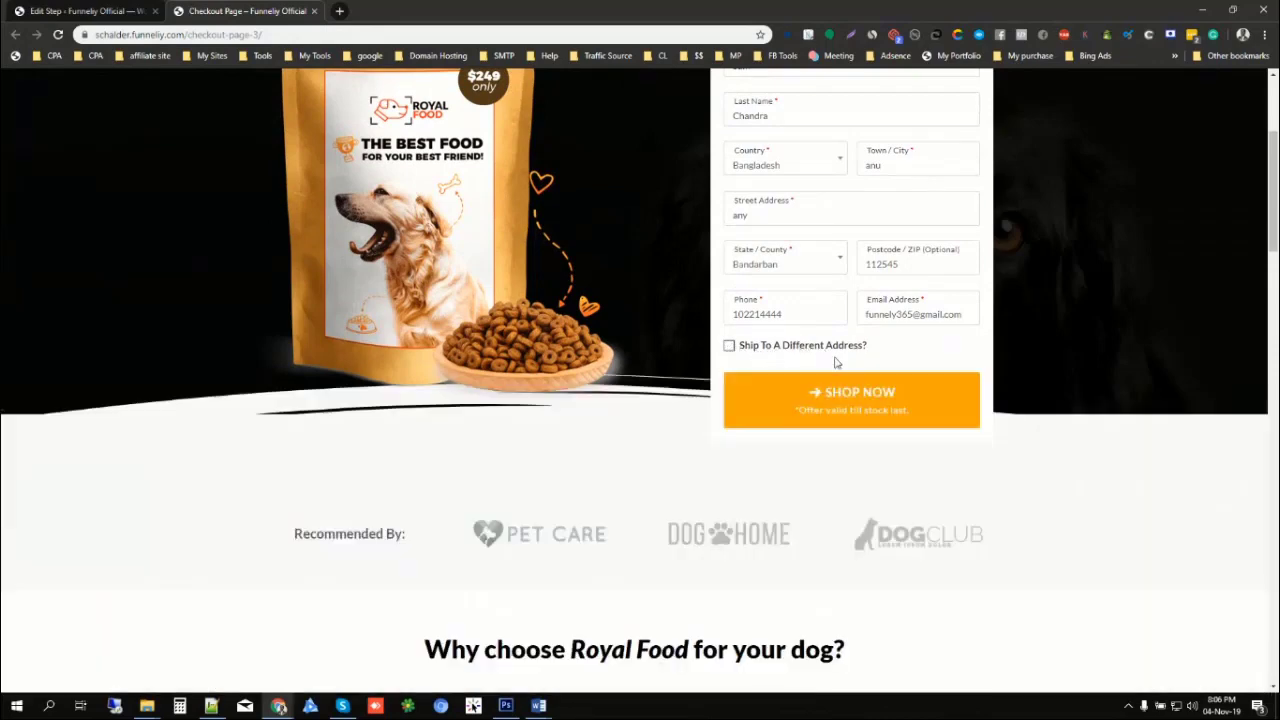
# - Disable the coupon field and Ship To Different Address in the Checkout Fields settings and update the checkout step
pyautogui.click(104, 11)
pyautogui.scroll(-3, 380, 465)
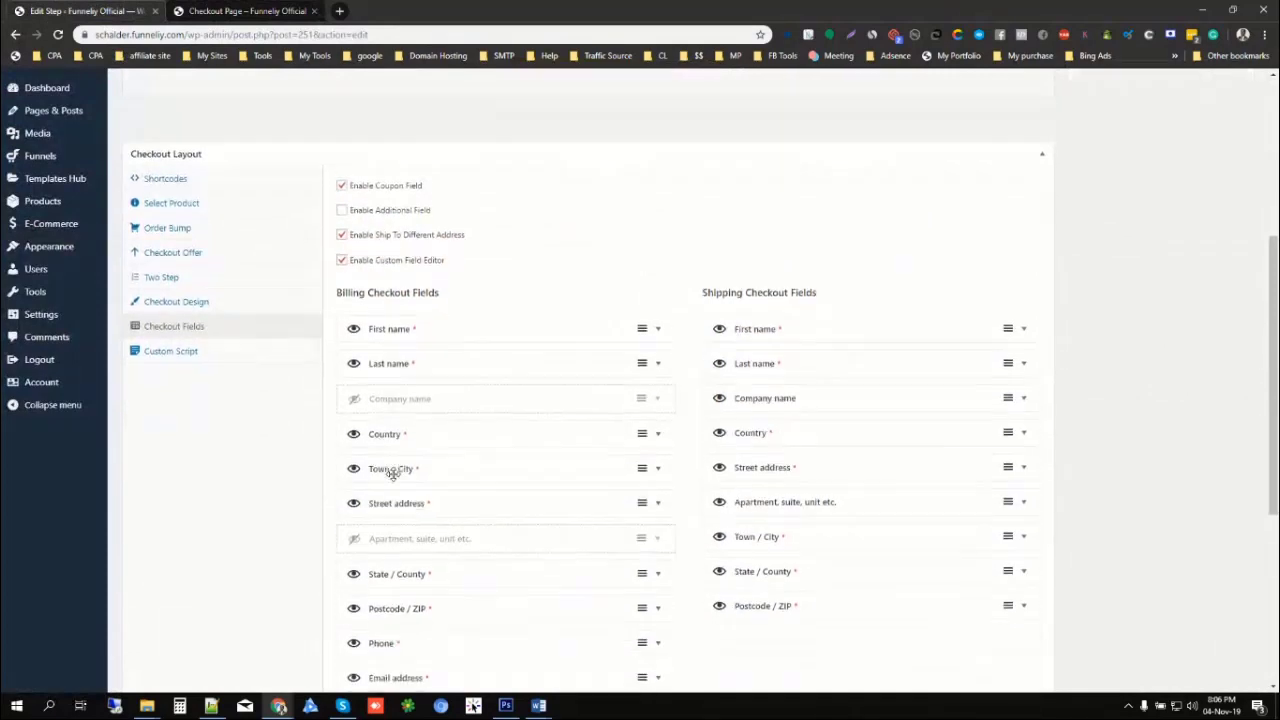
pyautogui.scroll(3, 394, 465)
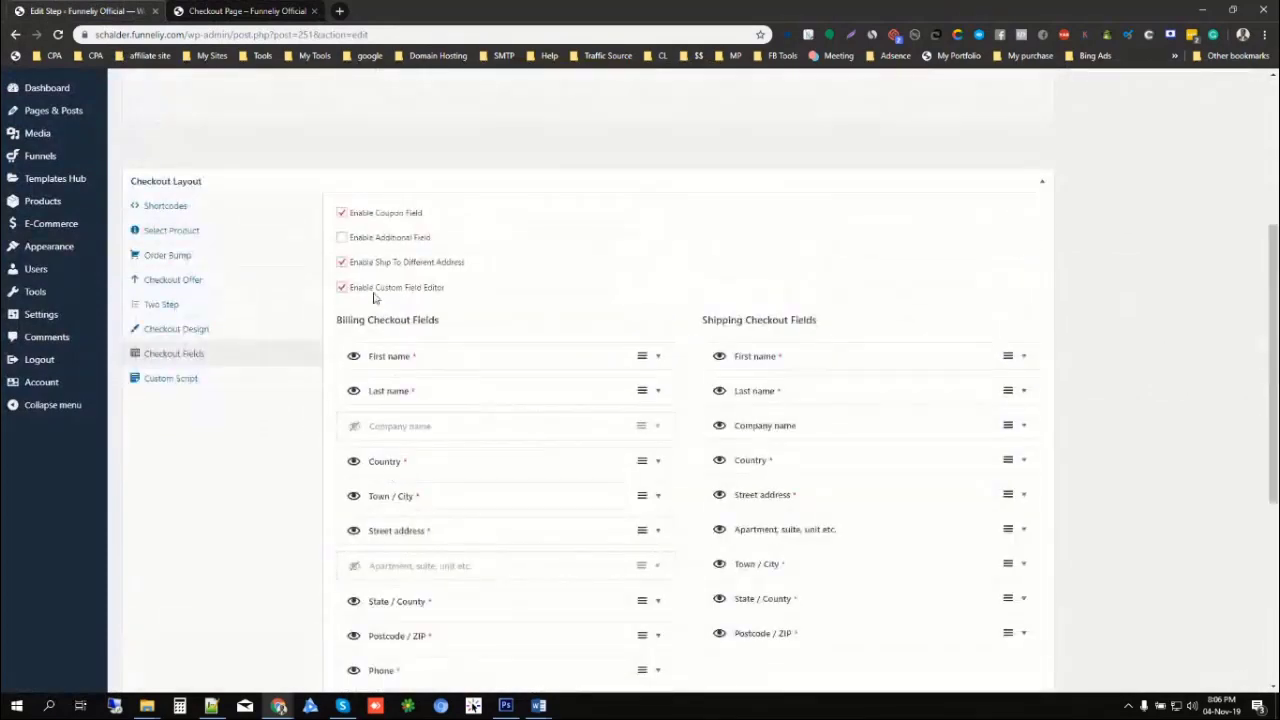
pyautogui.click(342, 214)
pyautogui.click(343, 266)
pyautogui.scroll(-4, 623, 458)
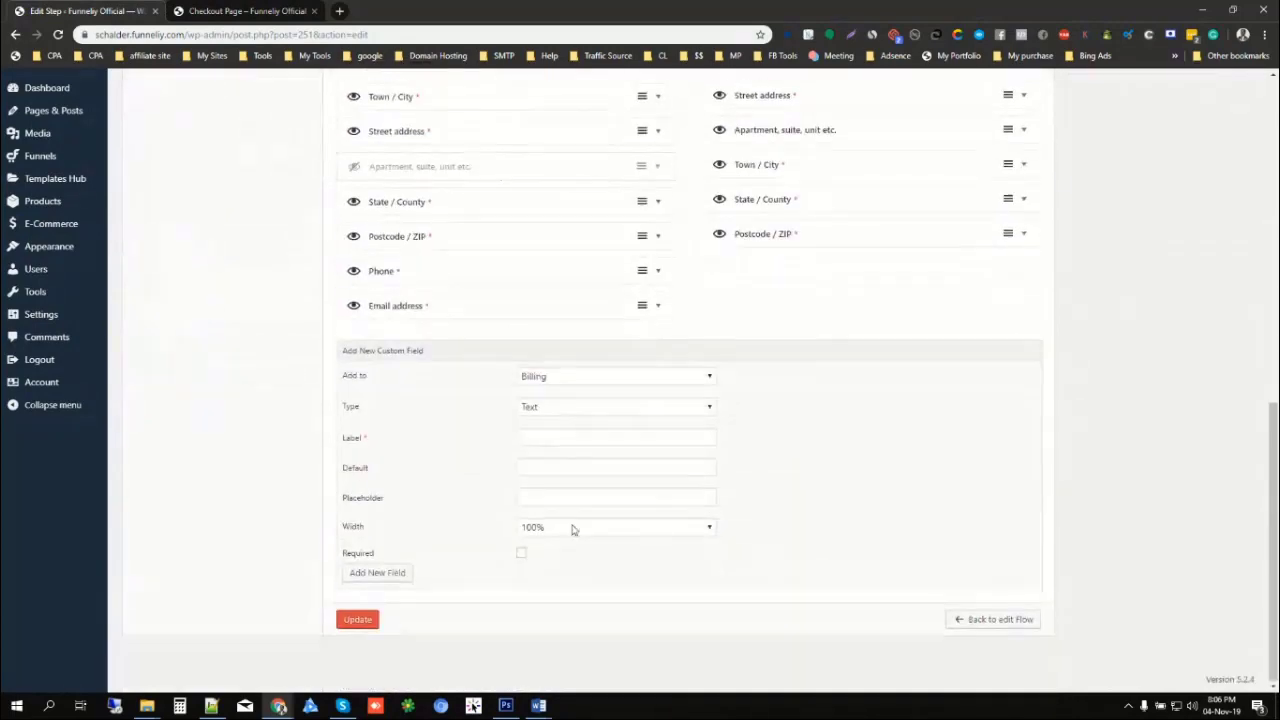
pyautogui.click(357, 620)
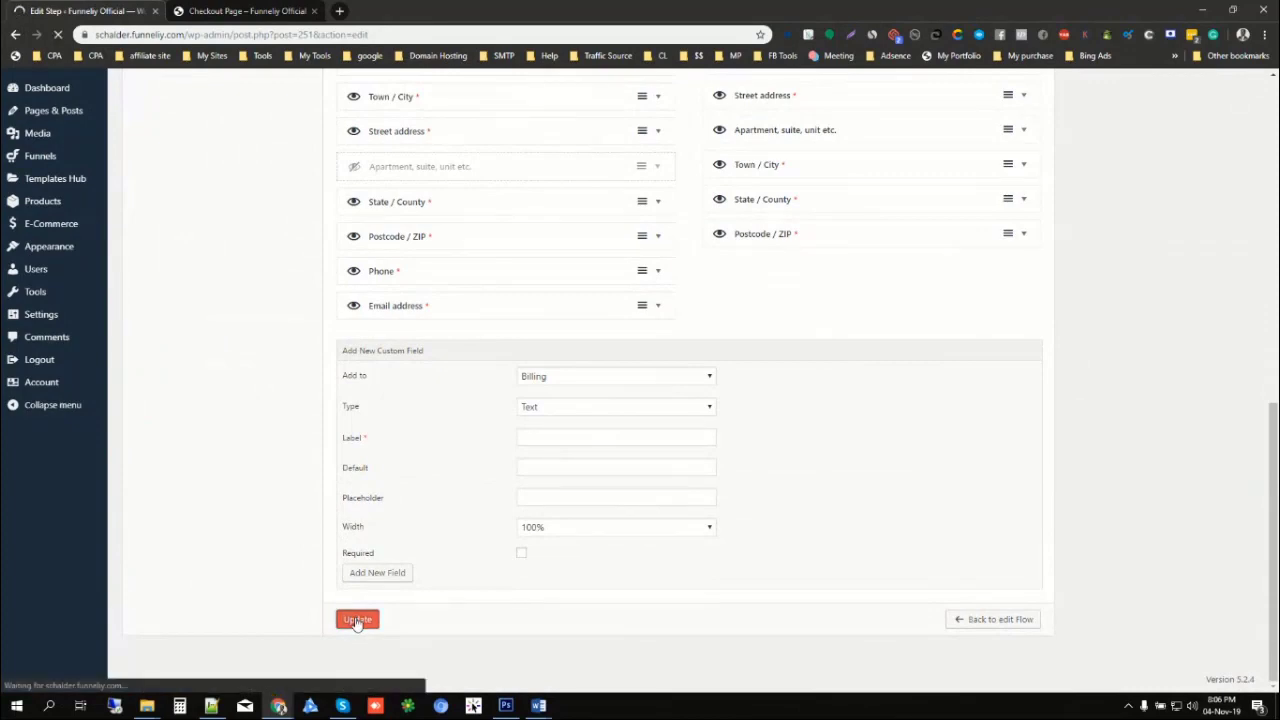
# - Look through the live checkout page's sections and return to the step editor
pyautogui.click(248, 12)
pyautogui.scroll(3, 438, 300)
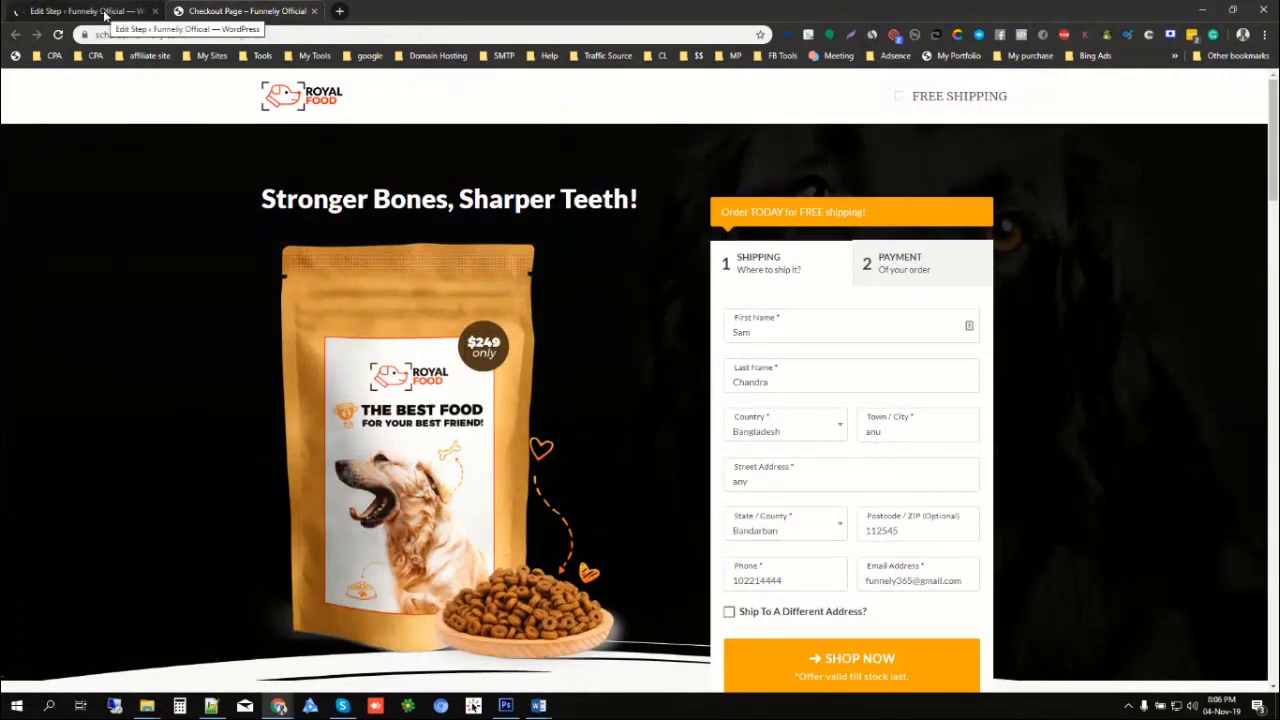
pyautogui.scroll(-10, 390, 385)
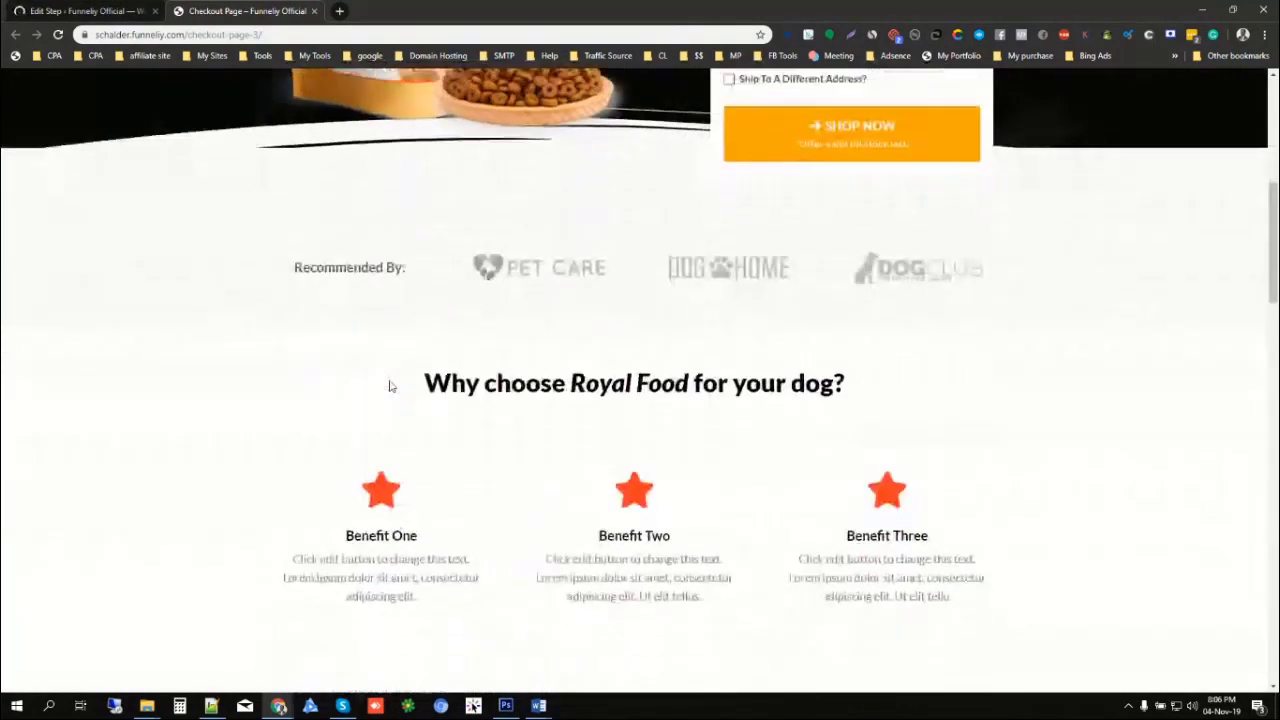
pyautogui.scroll(-6, 390, 385)
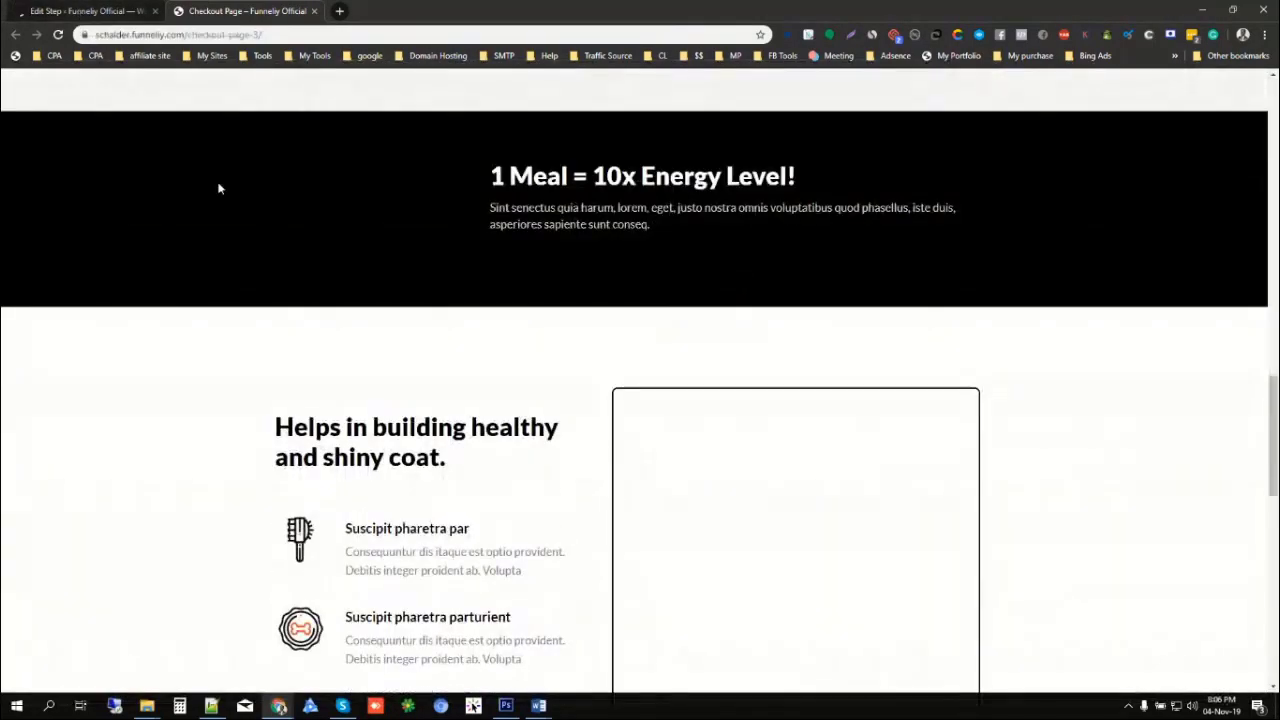
pyautogui.scroll(5, 218, 189)
pyautogui.scroll(5, 218, 189)
pyautogui.click(84, 15)
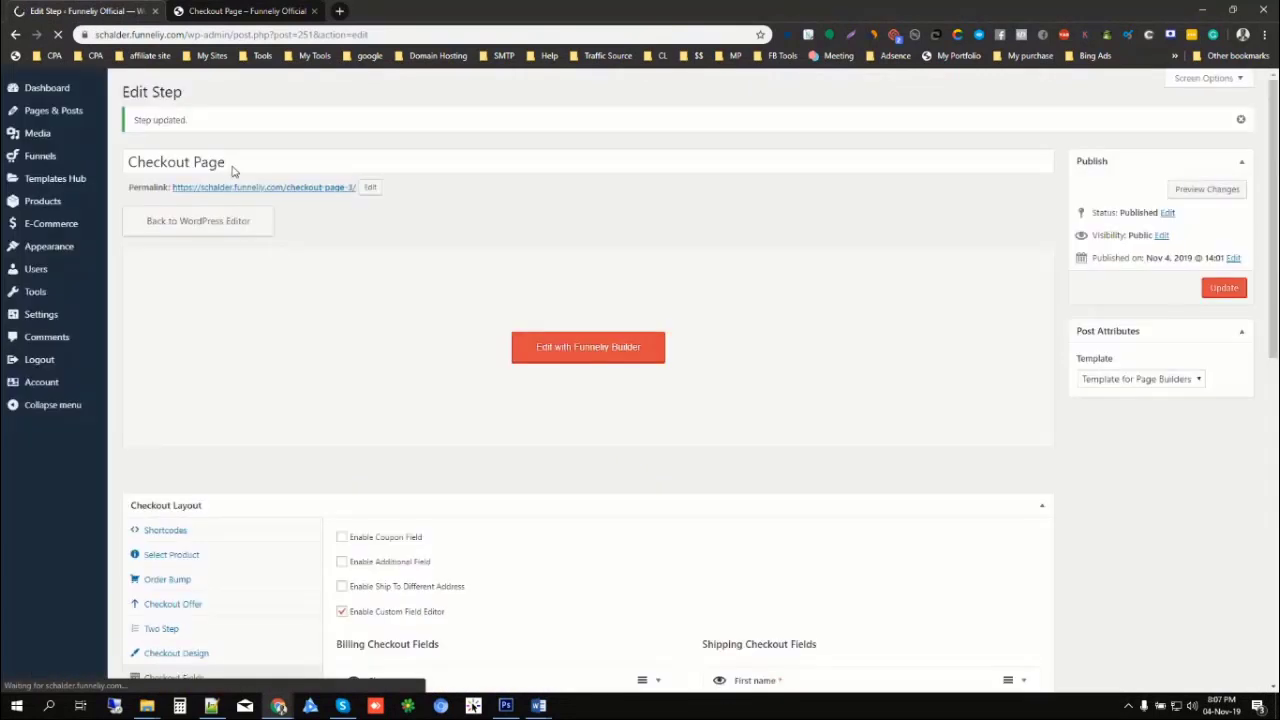
# - Open the checkout page in the Funneliy Builder, view its revision history, and exit to the step editor
pyautogui.click(588, 348)
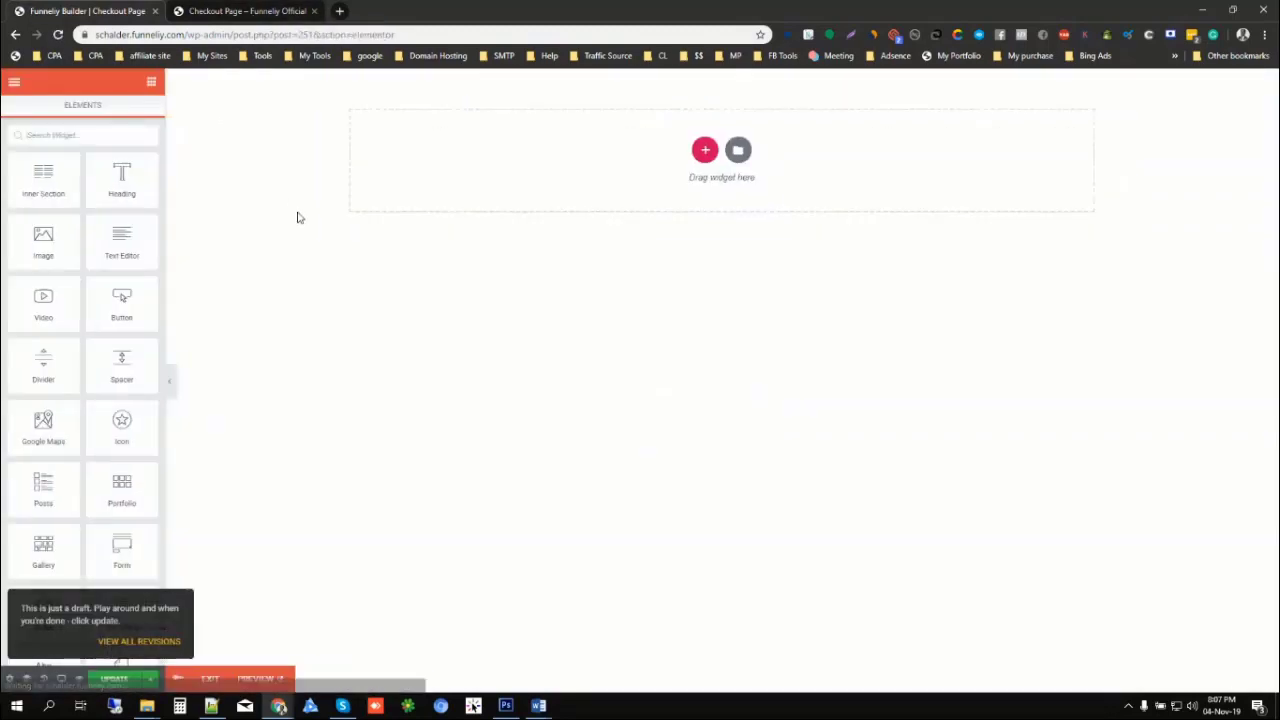
pyautogui.click(160, 642)
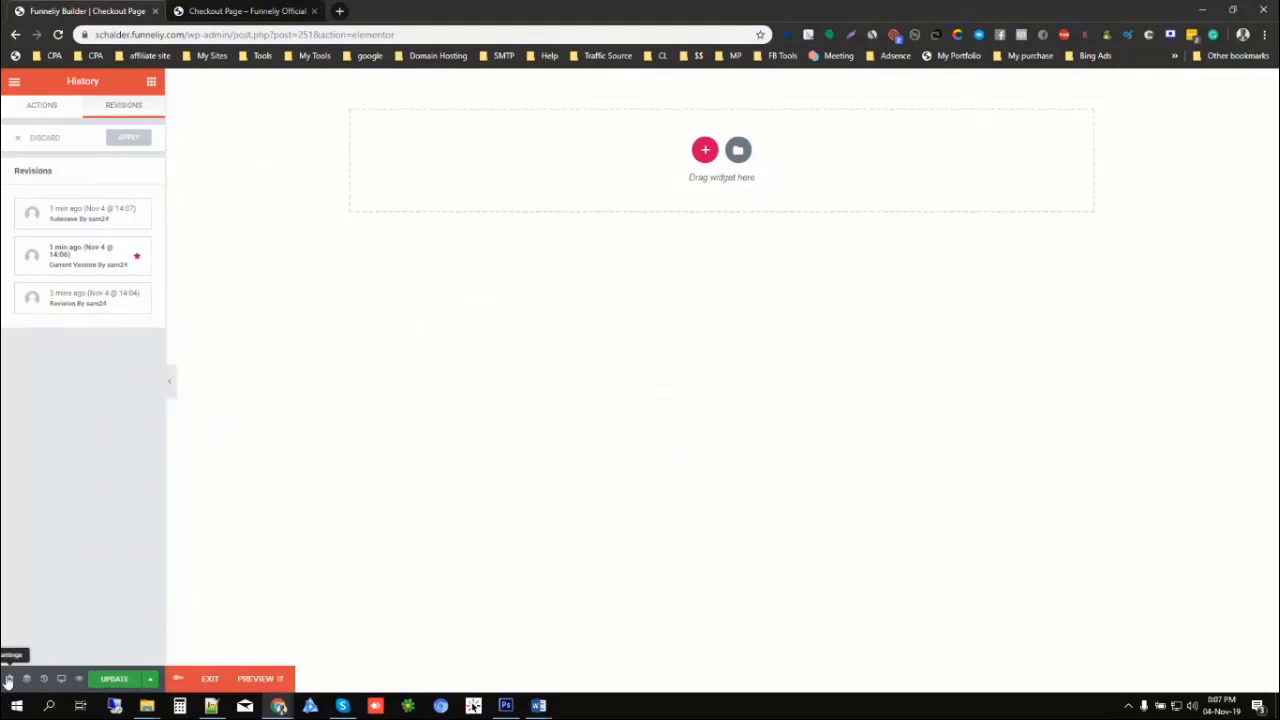
pyautogui.click(149, 82)
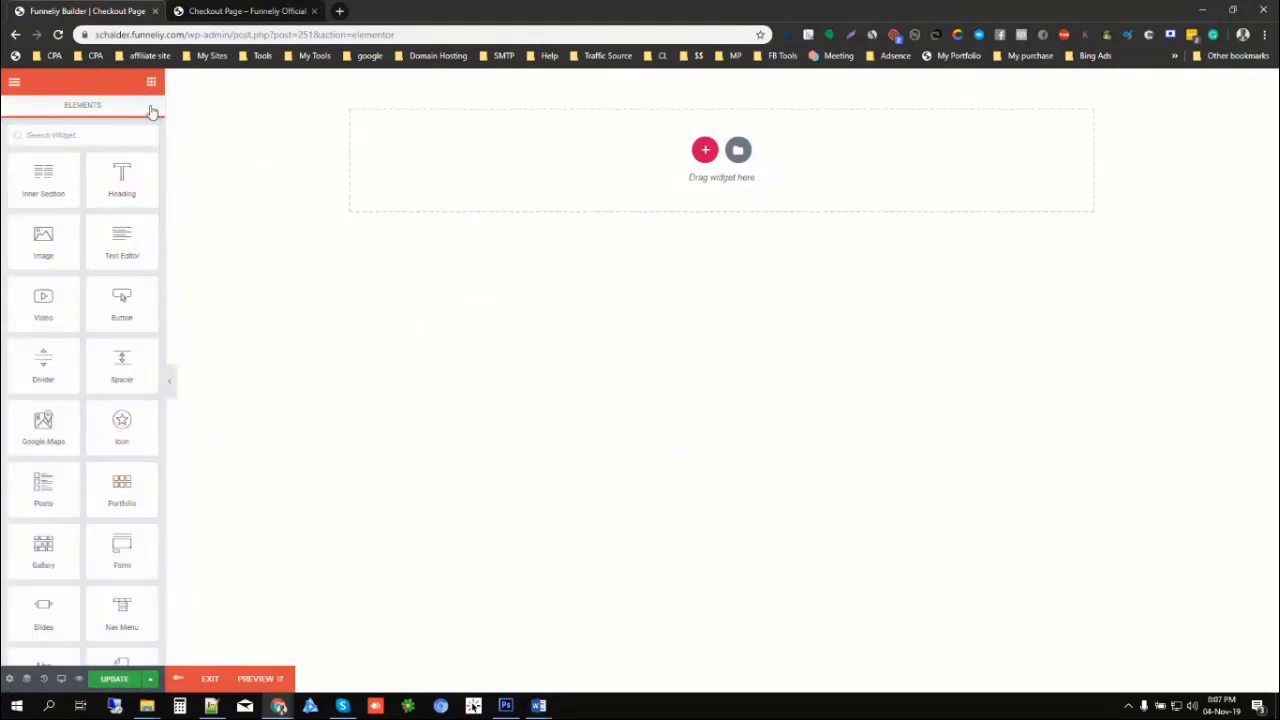
pyautogui.click(209, 679)
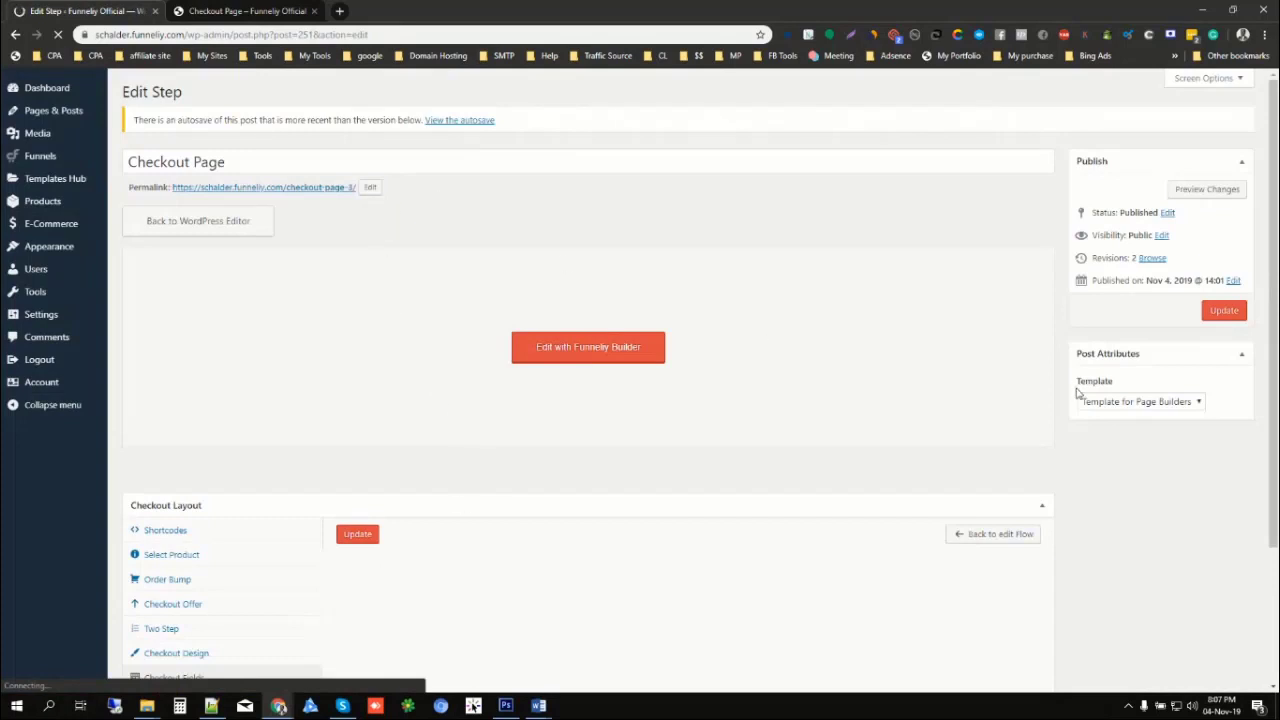
# - Change the checkout page's permalink slug to free-plus-shipping and update the step
pyautogui.click(1225, 312)
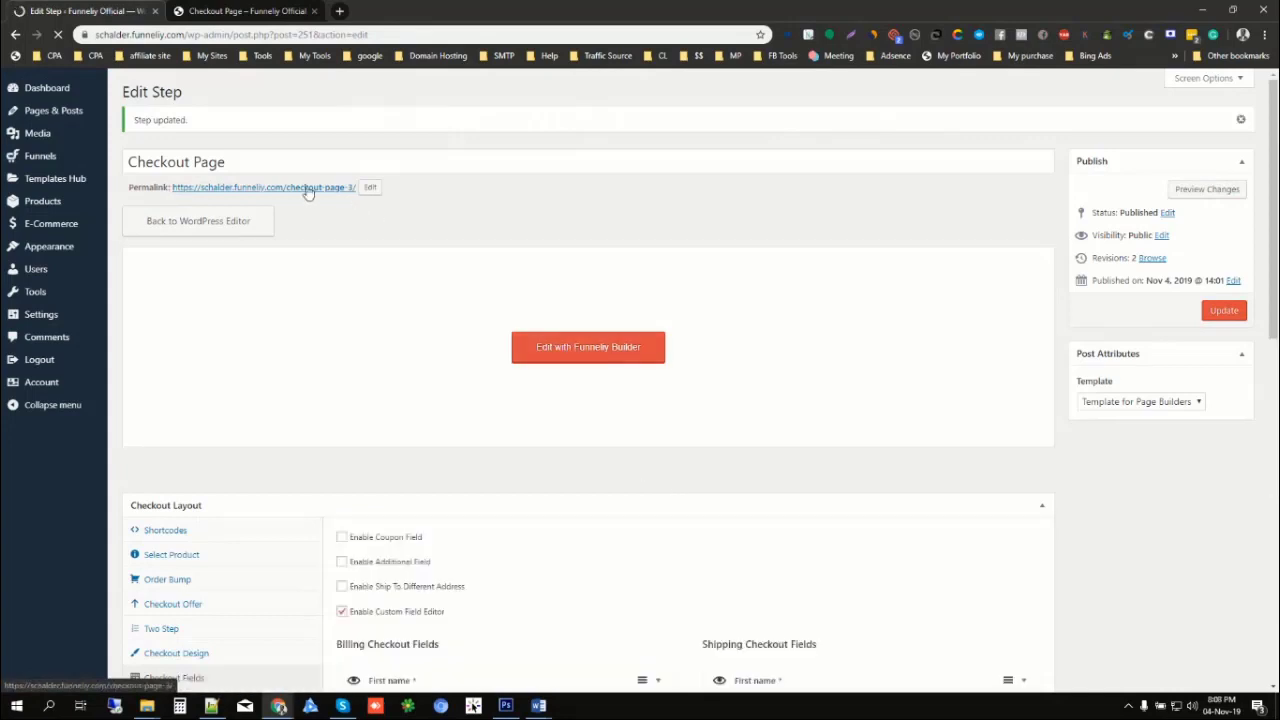
pyautogui.click(369, 188)
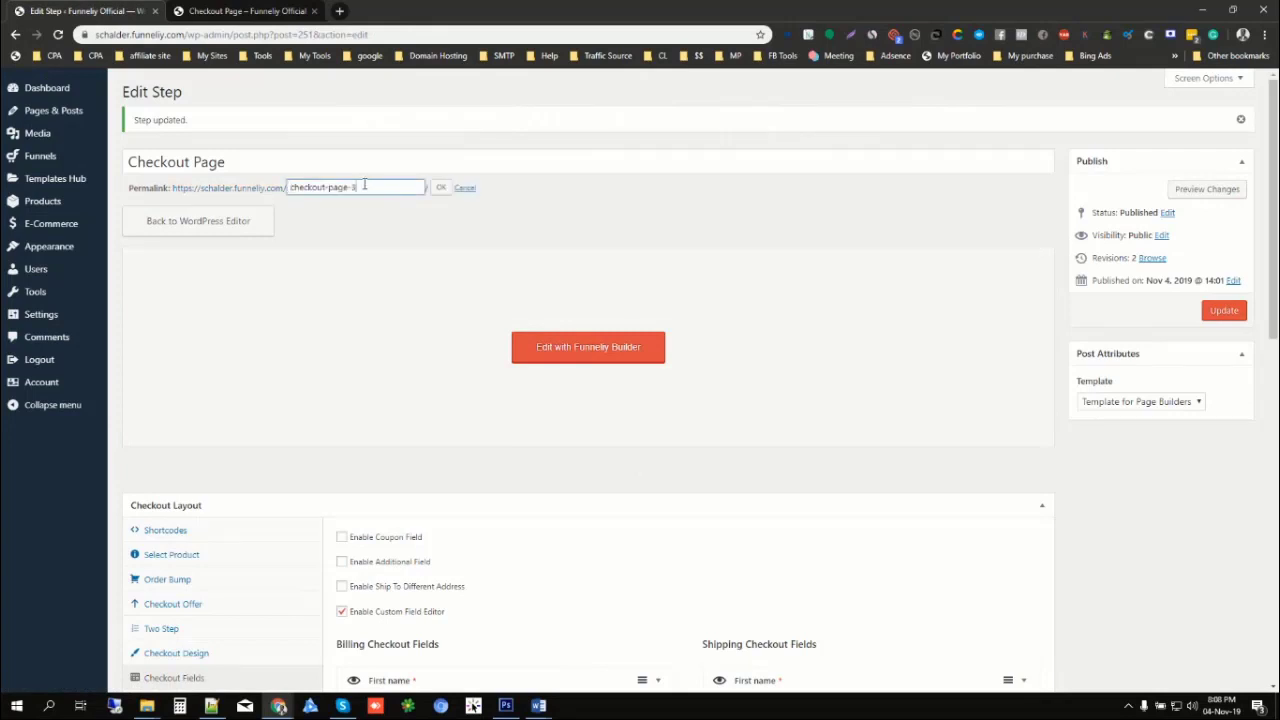
pyautogui.moveTo(364, 186); pyautogui.dragTo(282, 190)
pyautogui.write('free plus shipping')
pyautogui.click(440, 188)
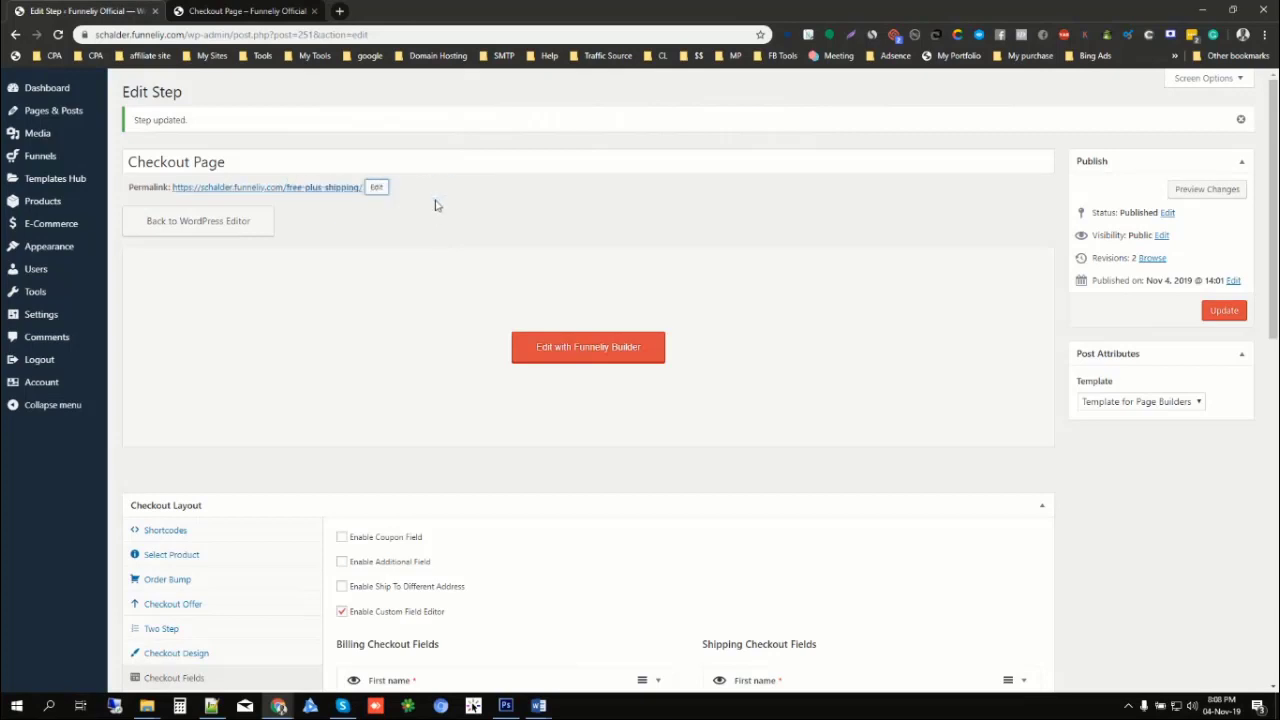
pyautogui.click(1223, 312)
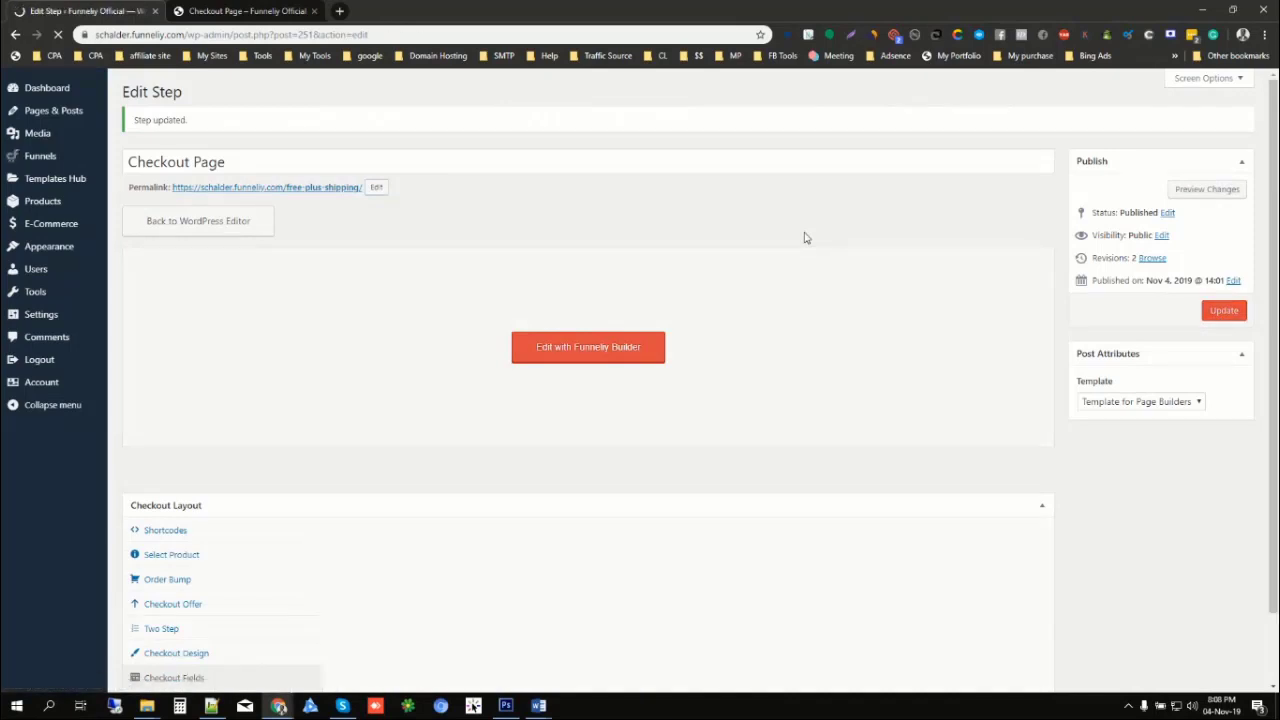
# - Open the live page from the free-plus-shipping permalink in a new tab and close the old checkout page tab
pyautogui.click(550, 350)
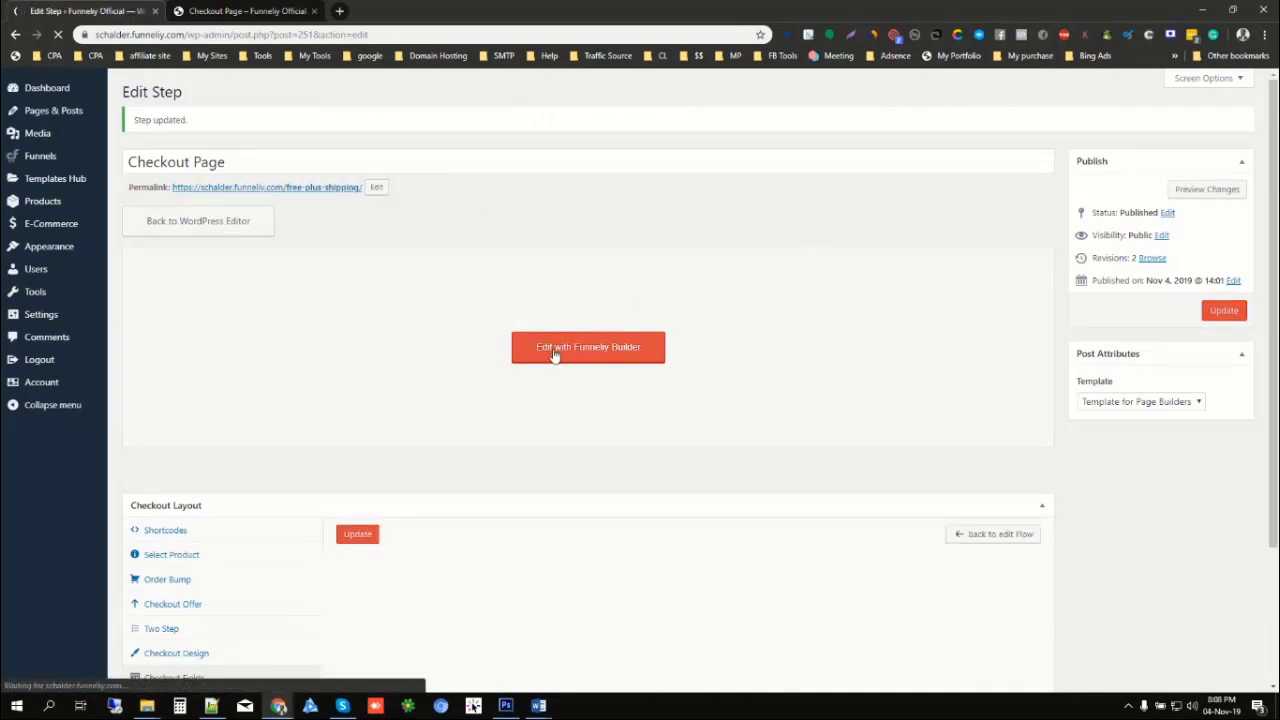
pyautogui.tripleClick(302, 190)
pyautogui.middleClick(302, 190)
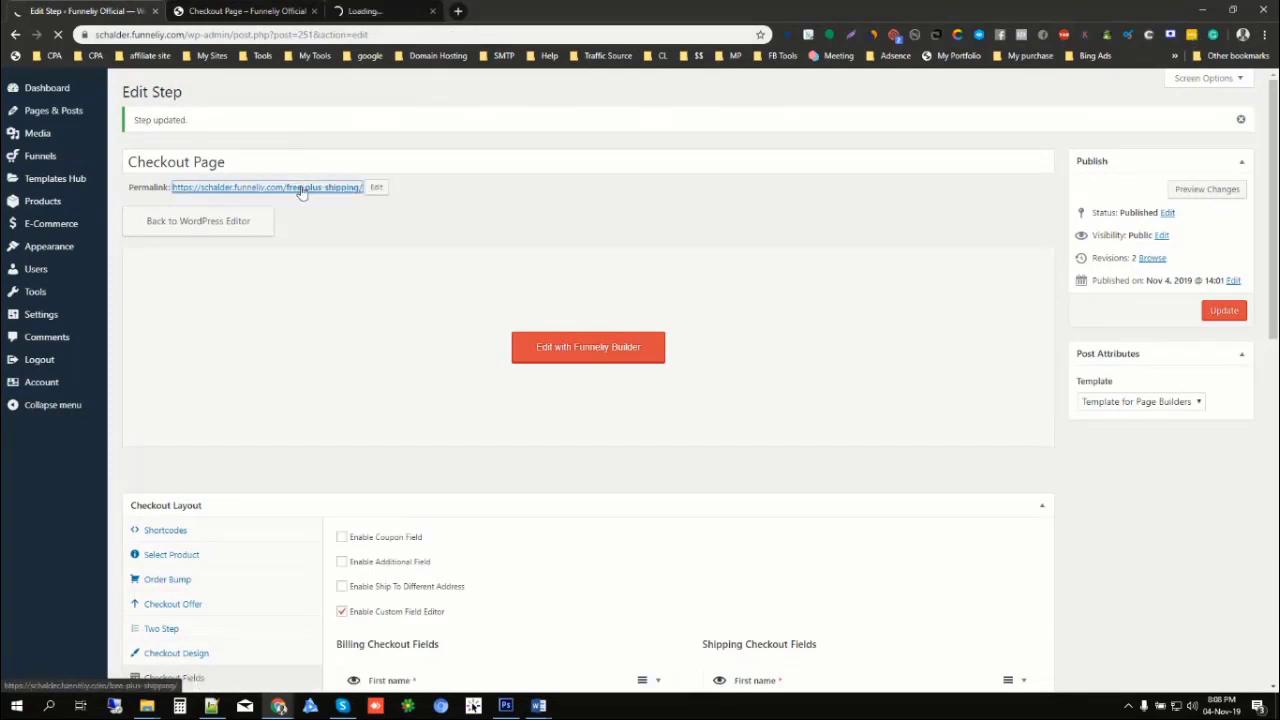
pyautogui.click(305, 11)
pyautogui.click(315, 11)
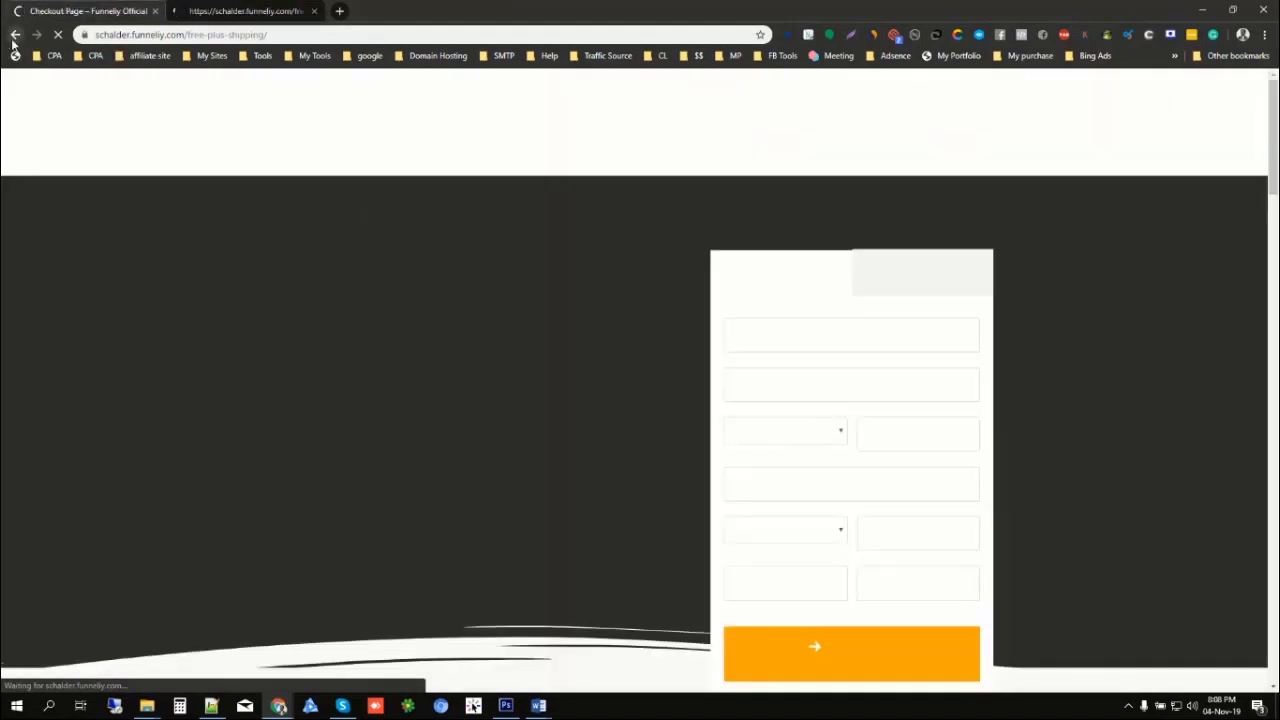
# - Go back to the step editor and open the checkout page in the Funneliy Builder, checking the live page meanwhile
pyautogui.click(14, 37)
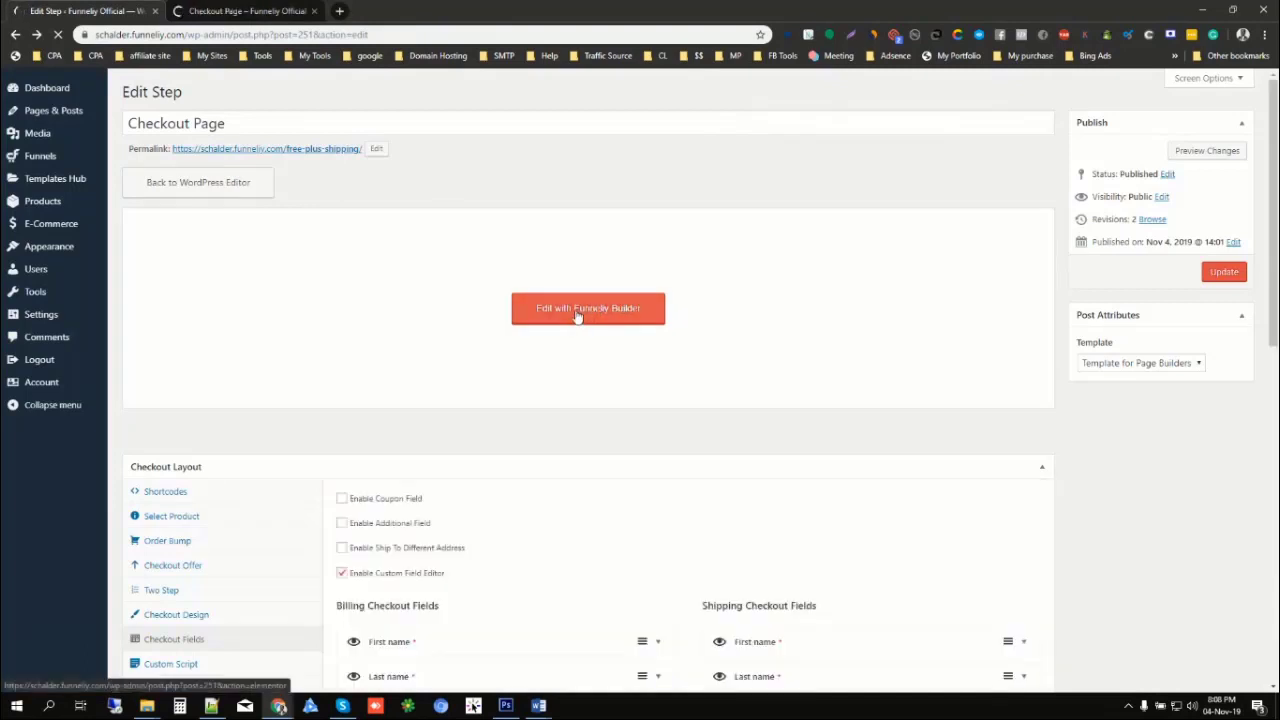
pyautogui.click(577, 312)
pyautogui.click(262, 12)
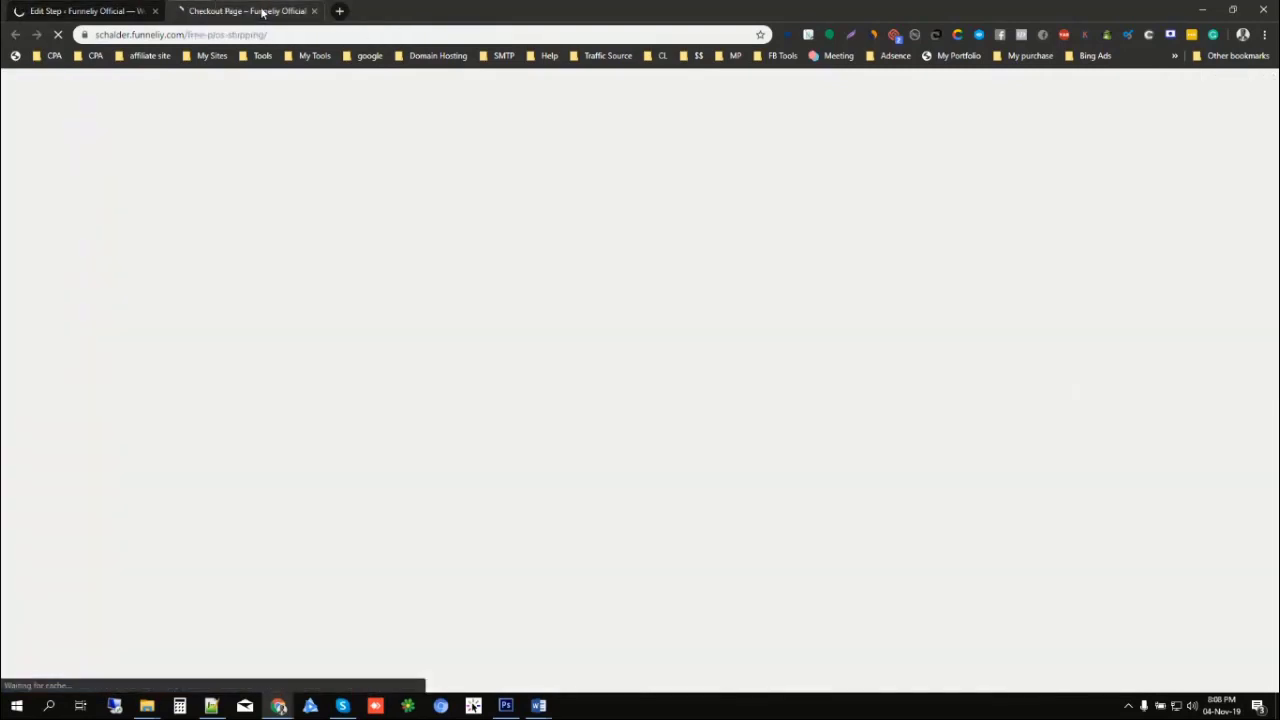
pyautogui.click(140, 10)
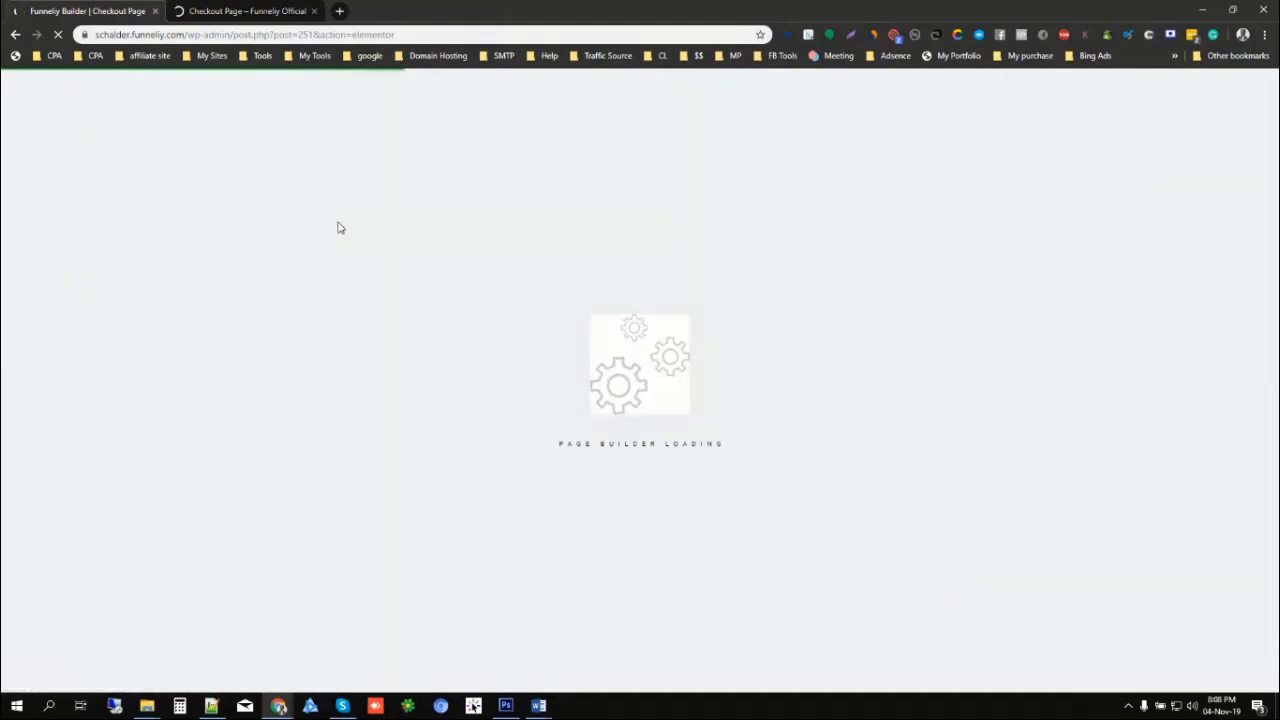
# - Replace the hero section's dog food package image with the single Funneliy jar from the media library and update the page
pyautogui.click(266, 10)
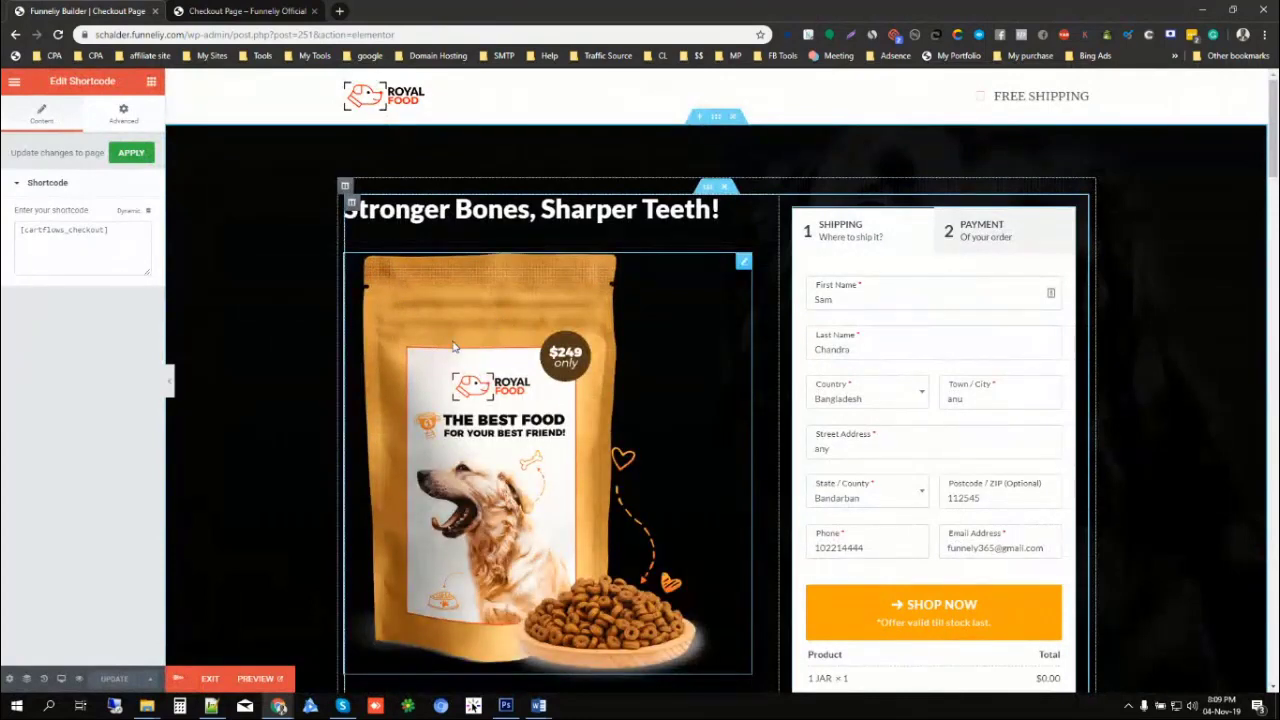
pyautogui.scroll(-8, 453, 346)
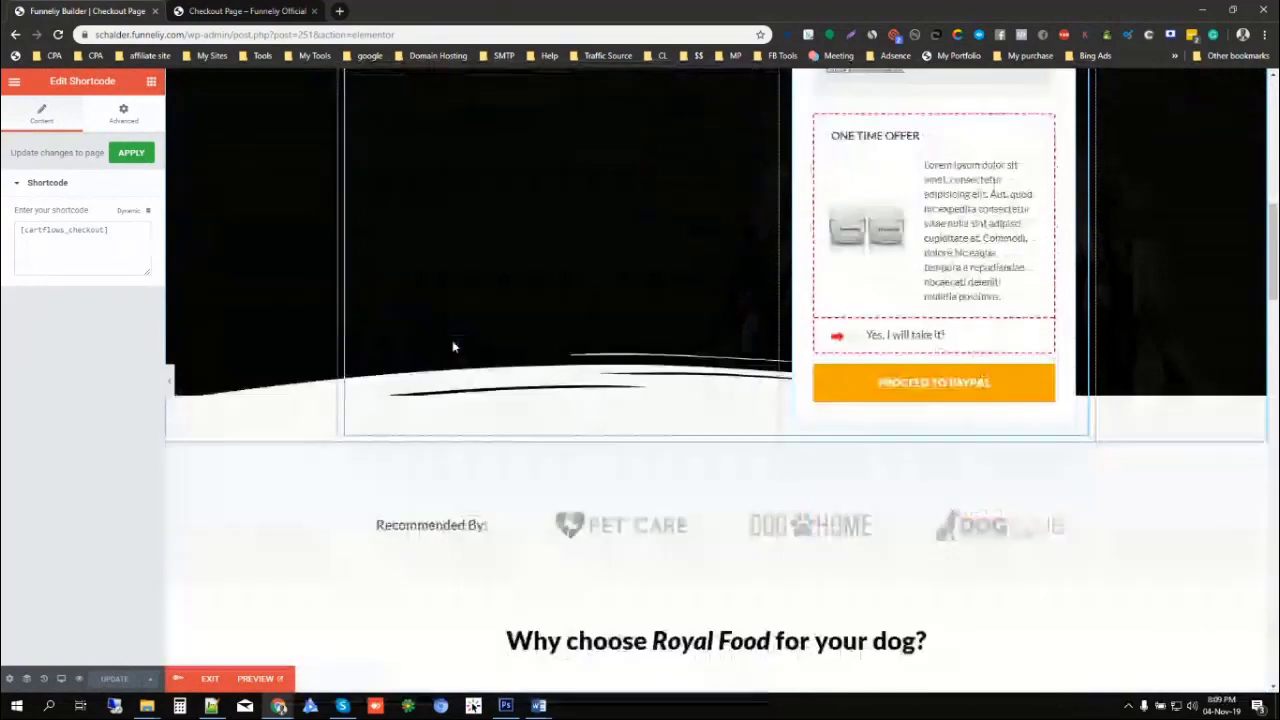
pyautogui.scroll(8, 452, 346)
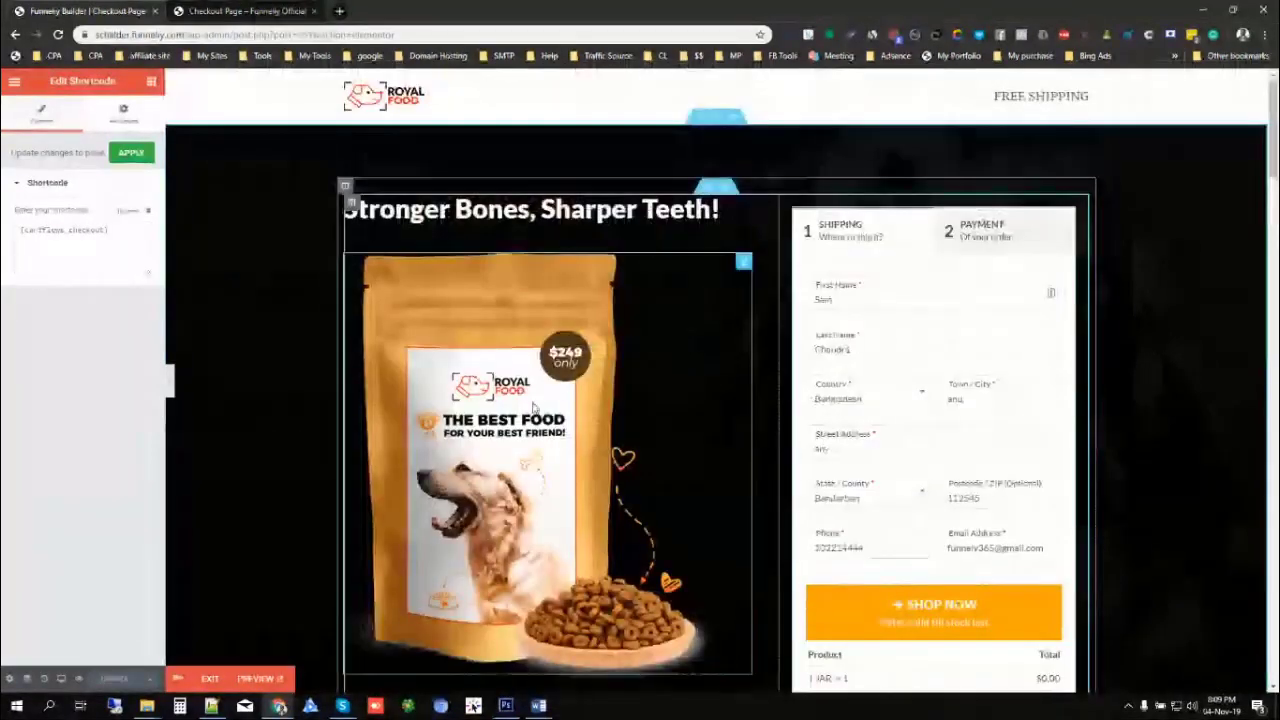
pyautogui.click(533, 406)
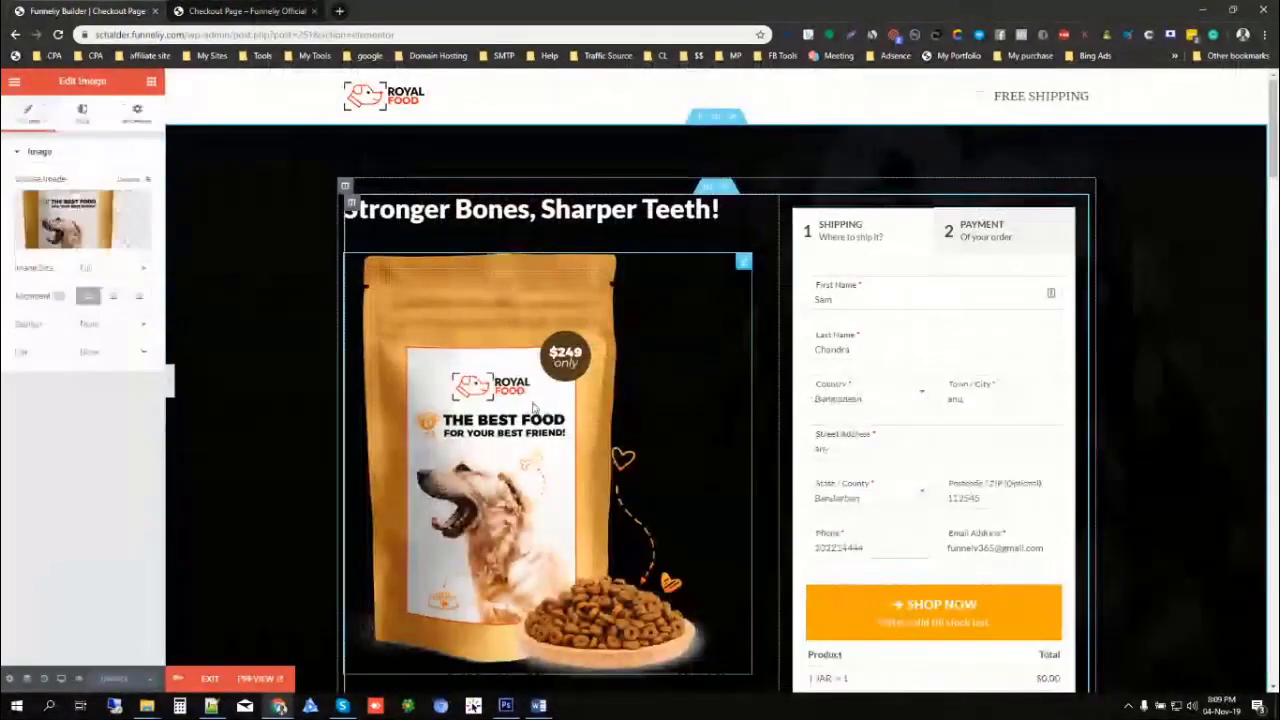
pyautogui.click(92, 238)
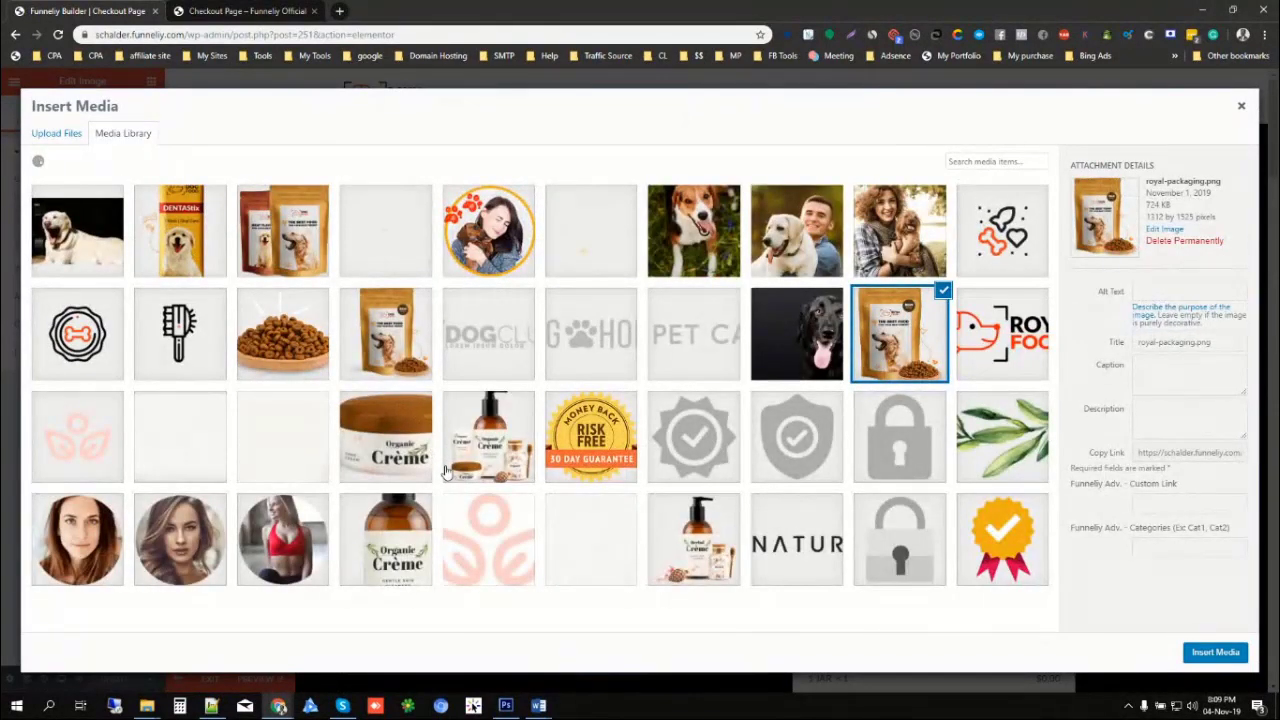
pyautogui.scroll(-5, 447, 472)
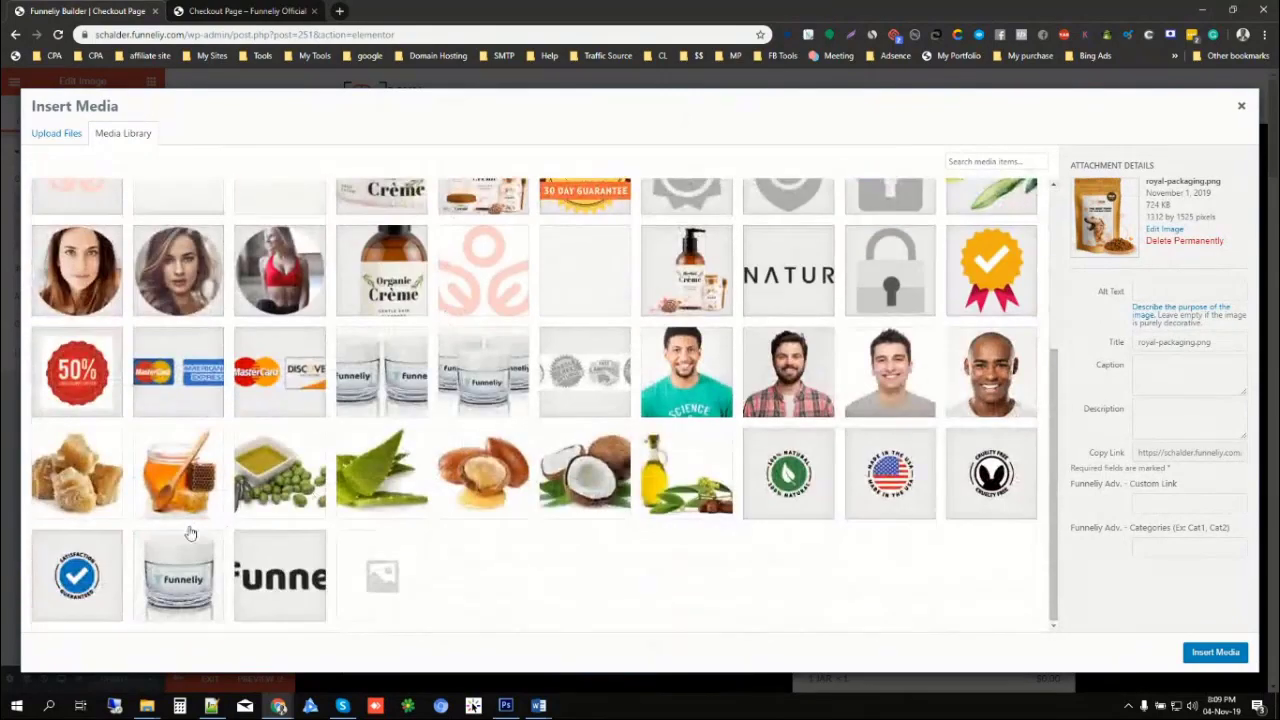
pyautogui.click(164, 575)
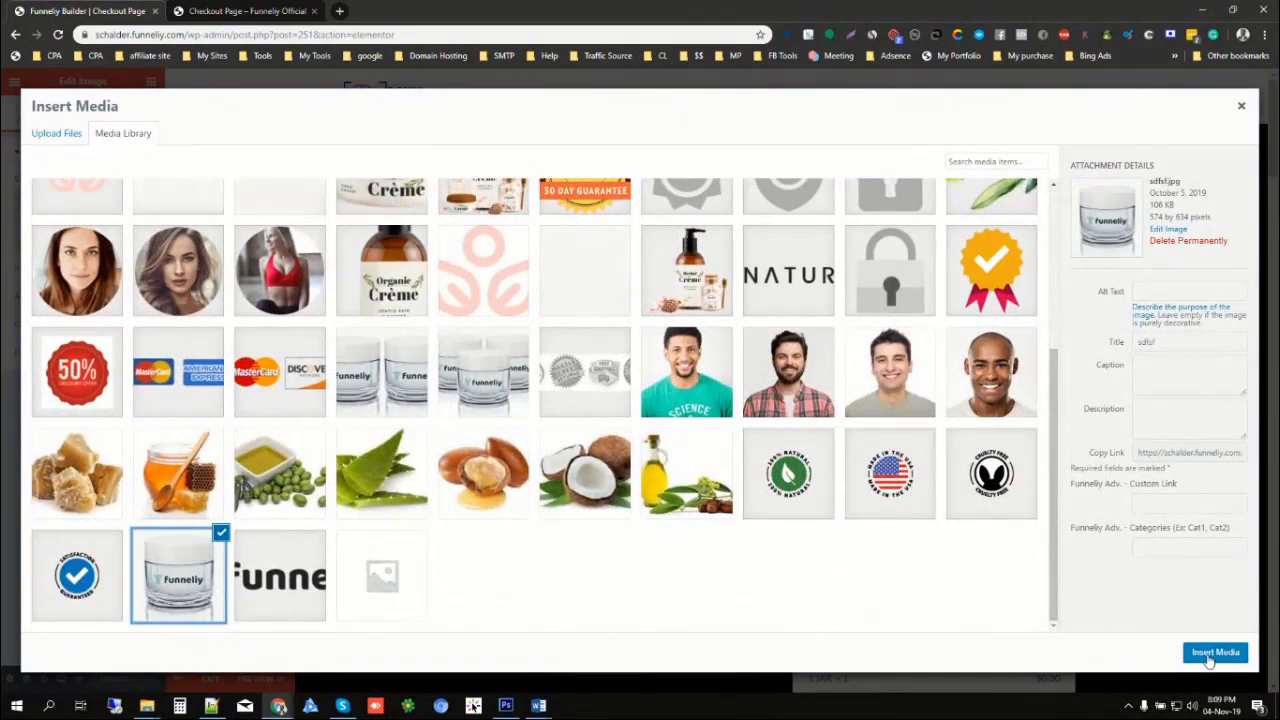
pyautogui.click(1212, 653)
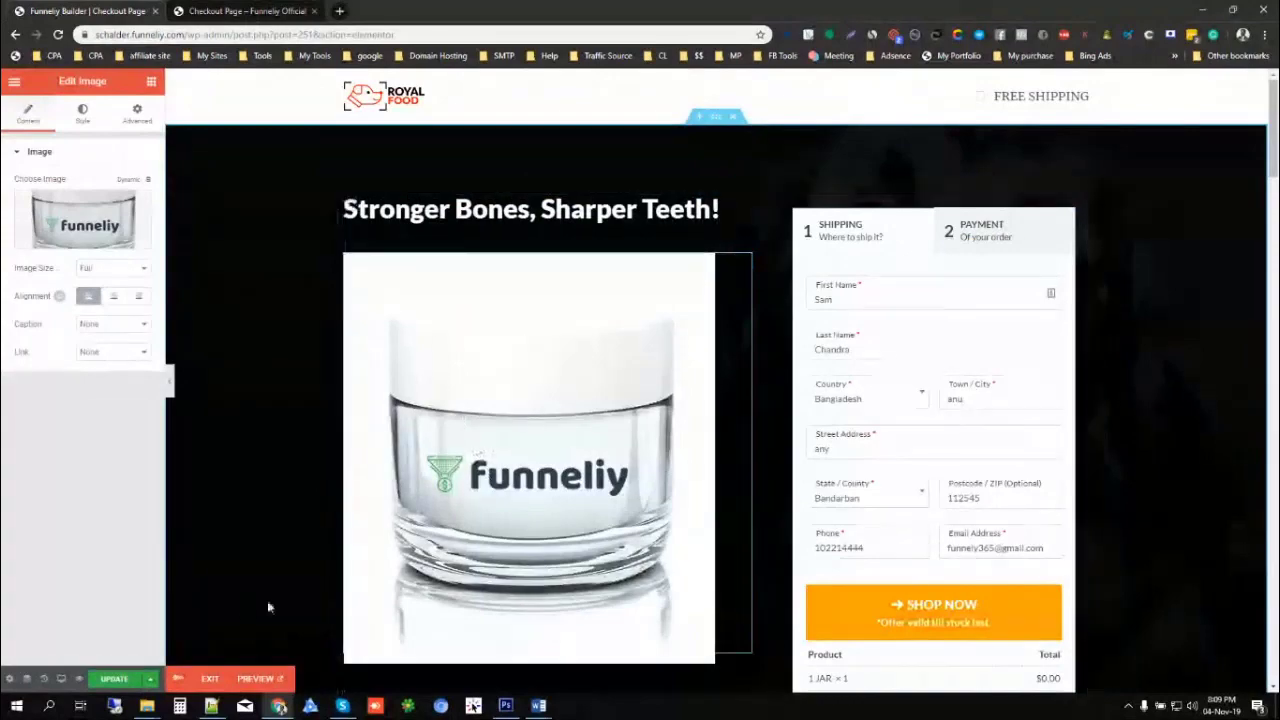
pyautogui.click(114, 678)
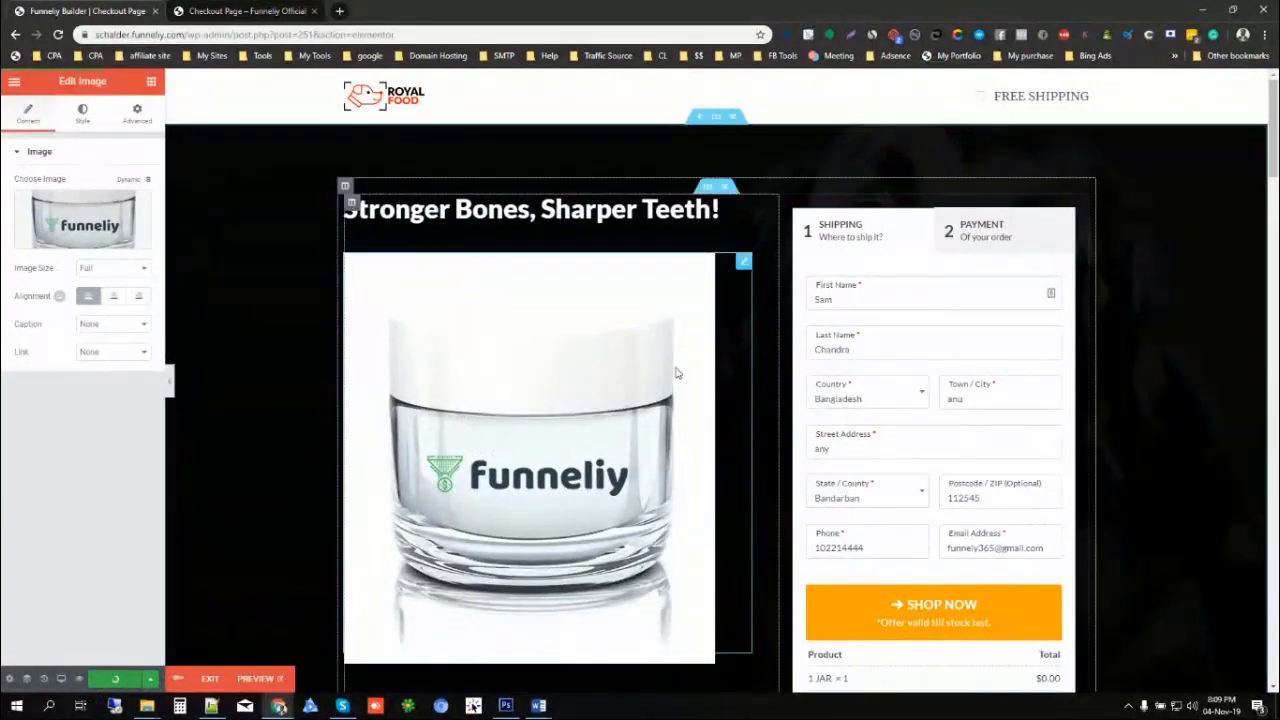
# - Replace the package image beside "We know the perfect diet for your dog..." with the single Funneliy jar image and update the page
pyautogui.scroll(-4, 640, 345)
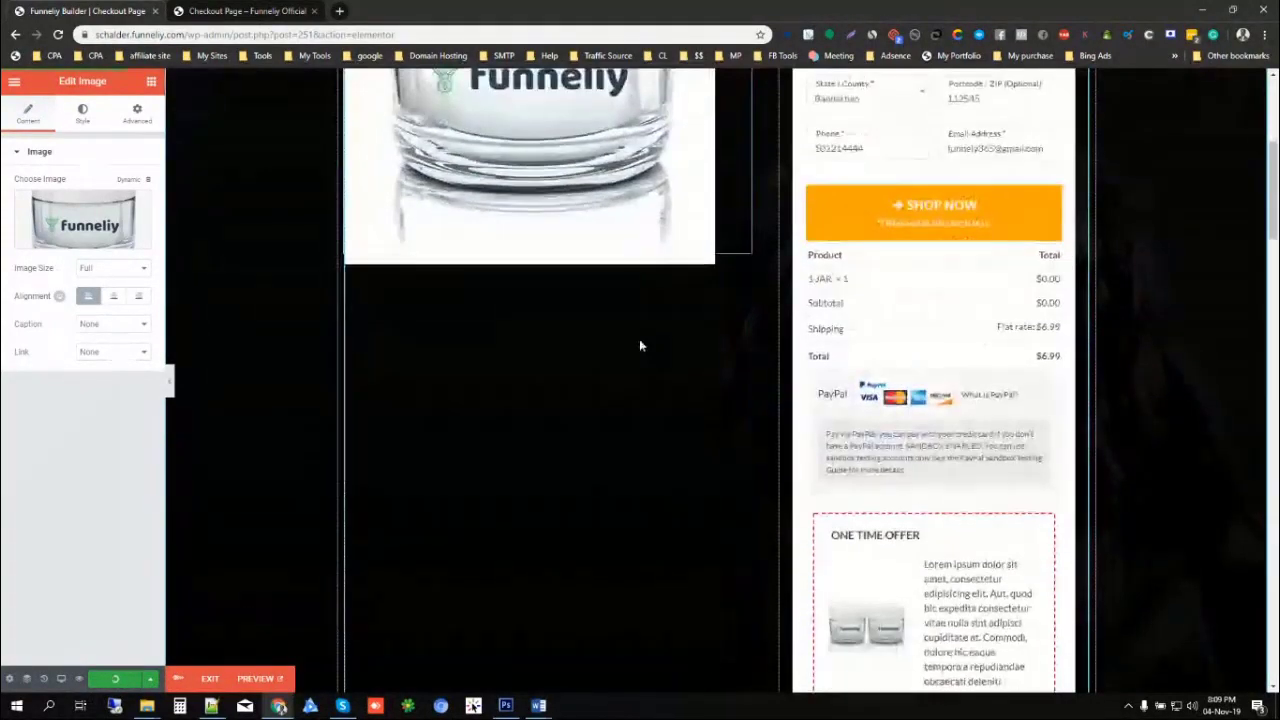
pyautogui.scroll(-8, 640, 345)
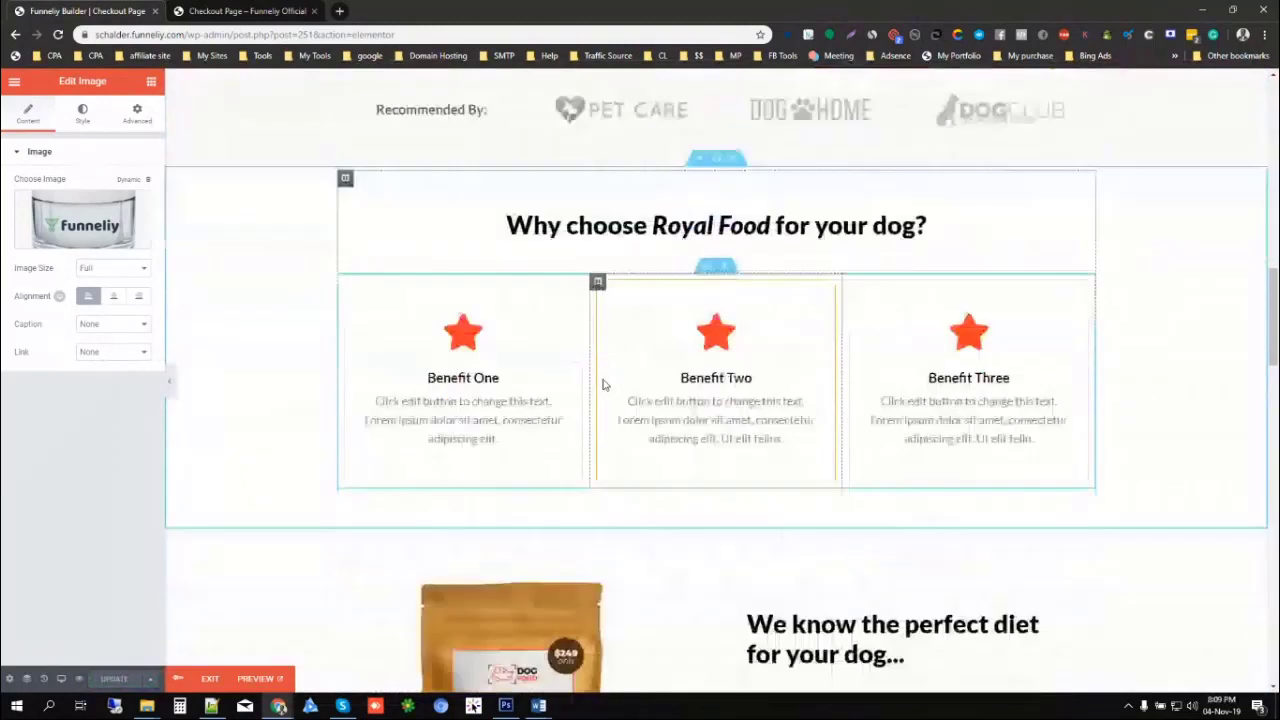
pyautogui.scroll(-6, 603, 385)
pyautogui.scroll(2, 560, 330)
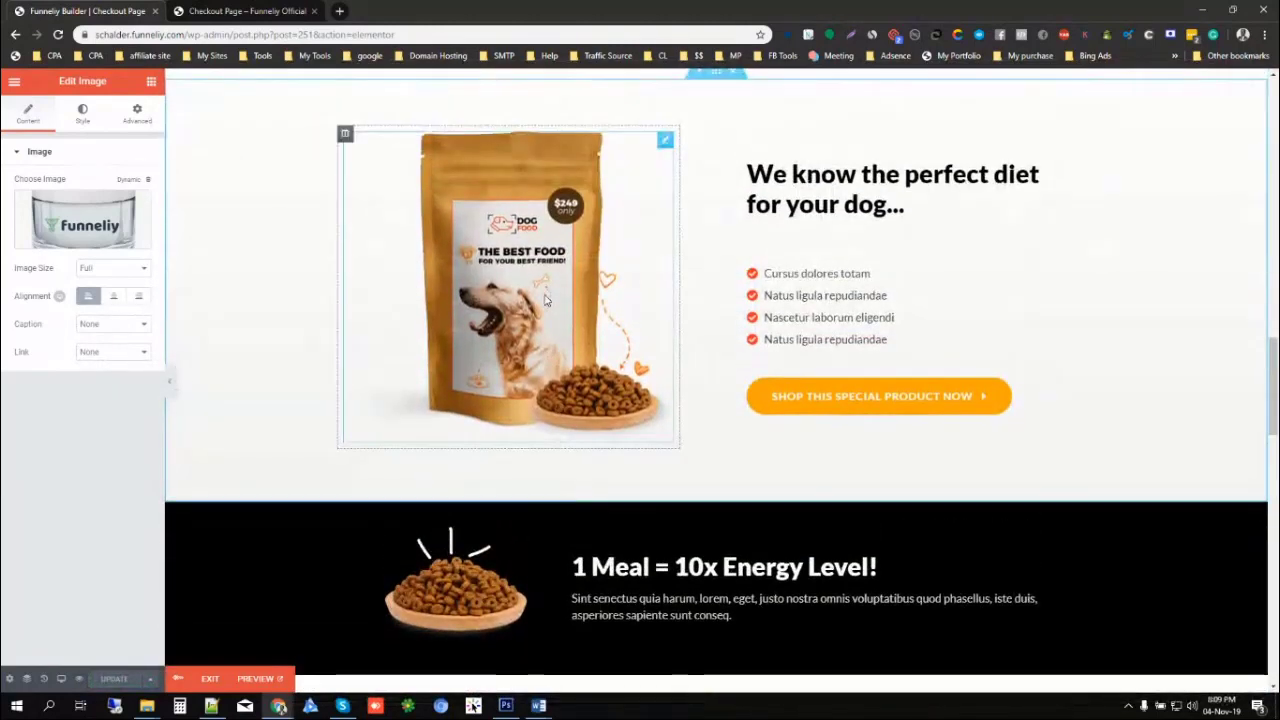
pyautogui.click(545, 300)
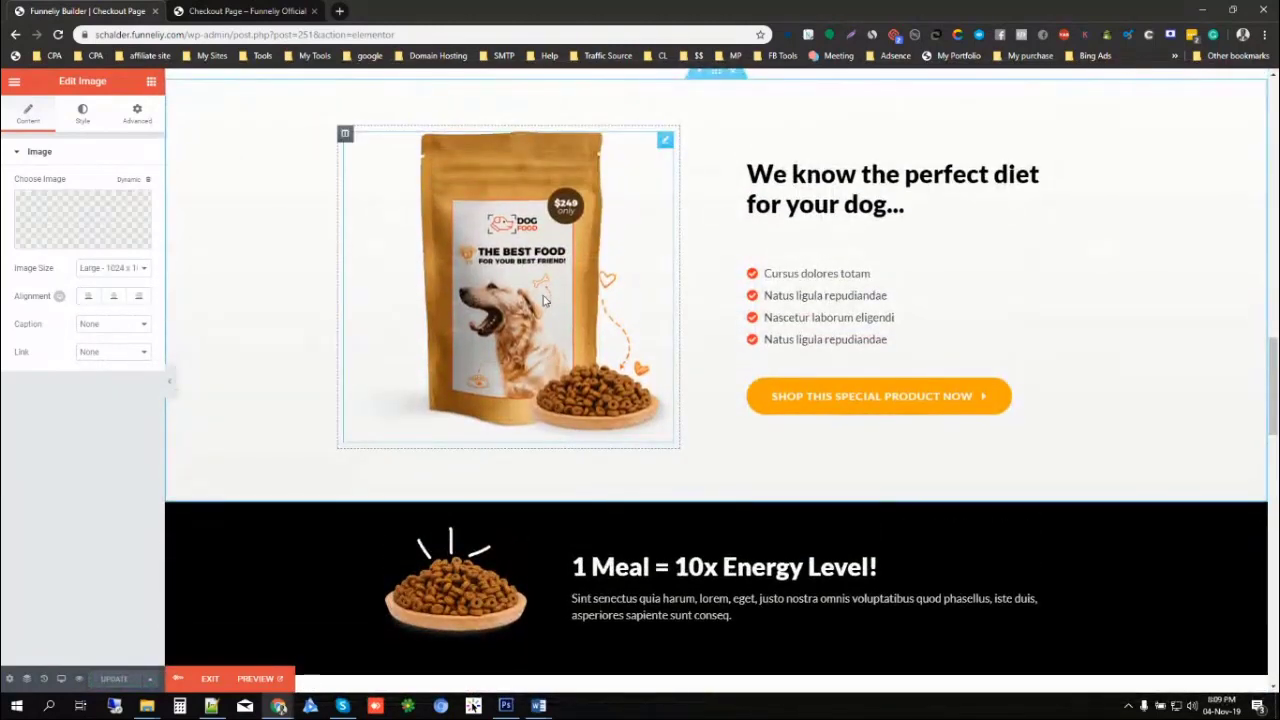
pyautogui.click(94, 232)
pyautogui.scroll(-3, 423, 480)
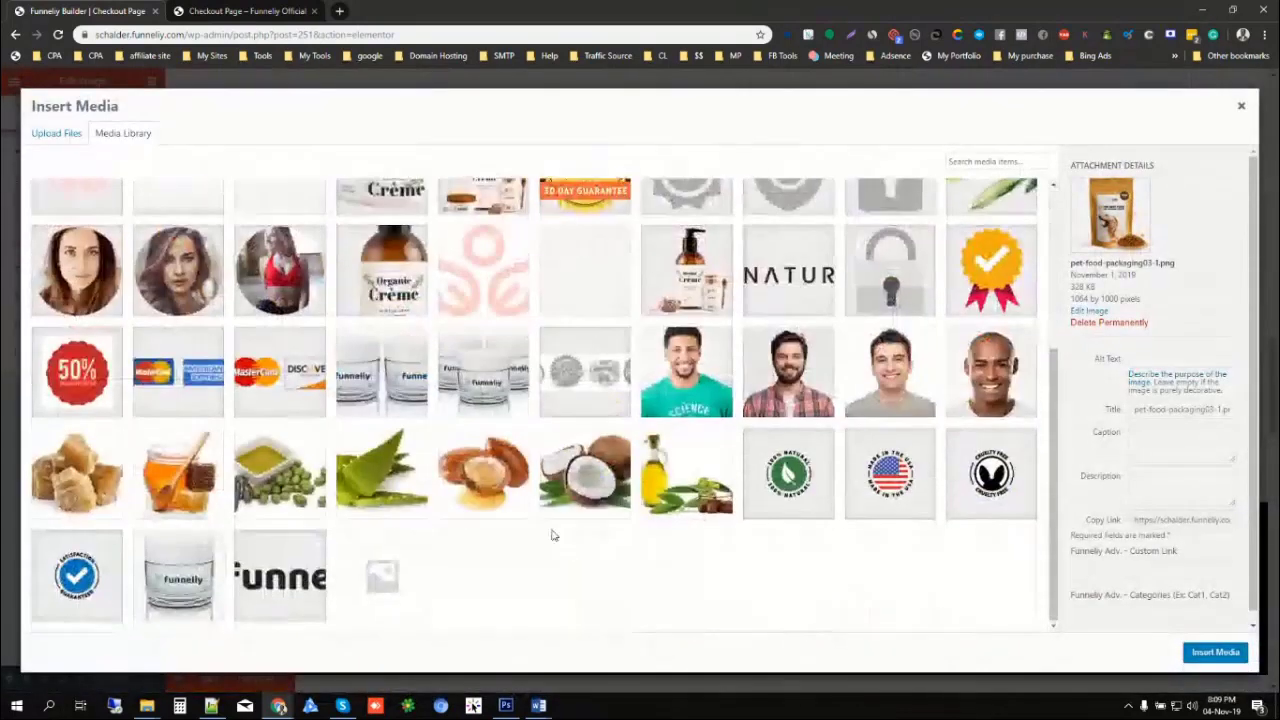
pyautogui.click(155, 572)
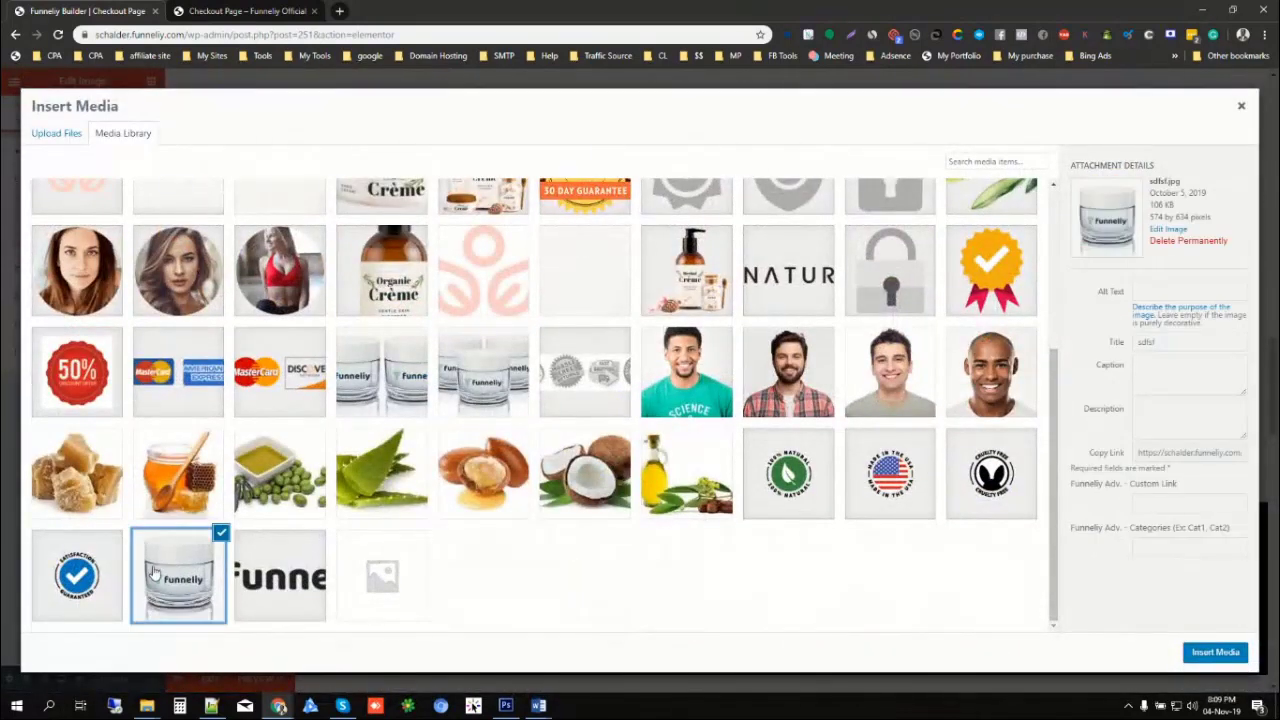
pyautogui.click(1196, 654)
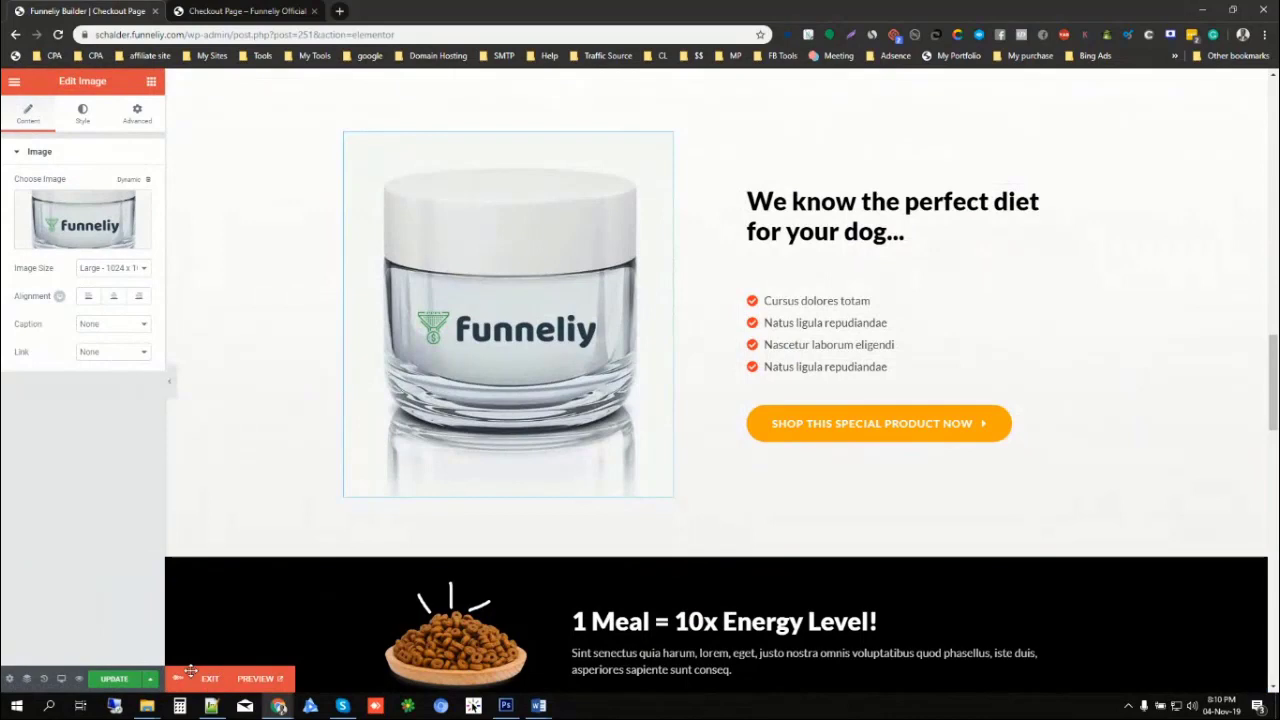
pyautogui.click(111, 680)
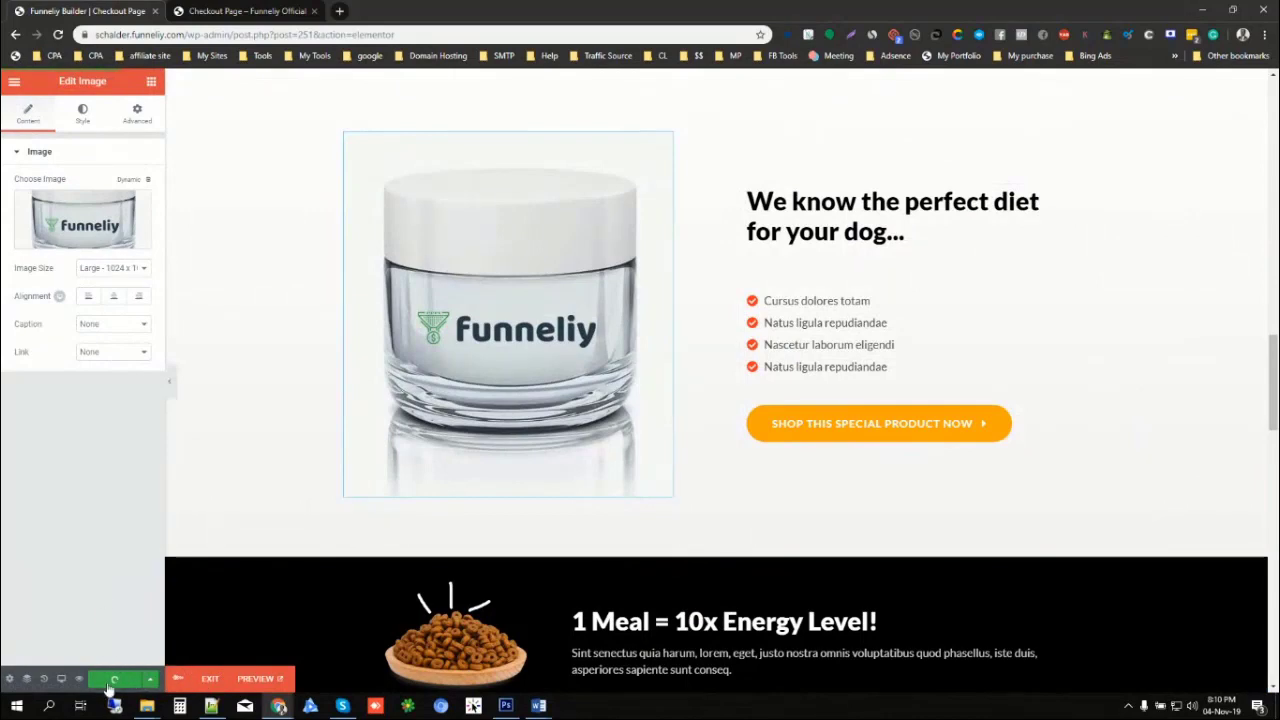
# - Exit the builder, reload the live free-plus-shipping page, and review its headline and hero image
pyautogui.click(210, 679)
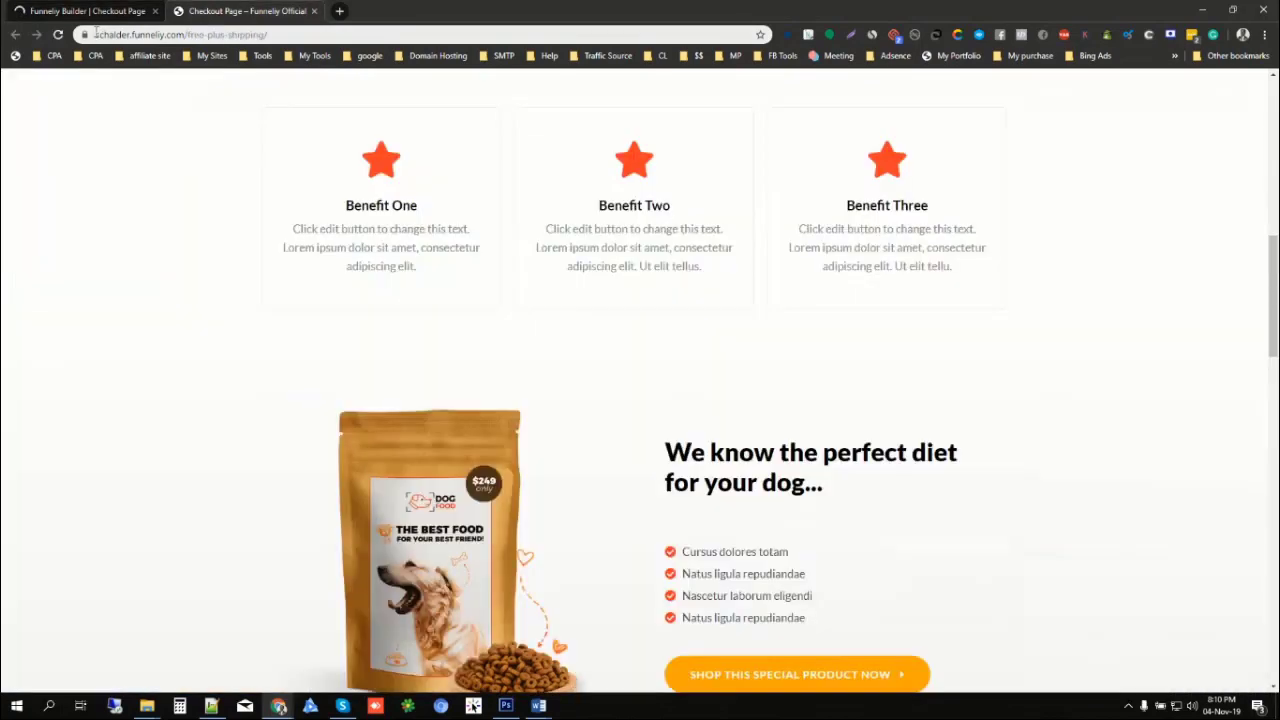
pyautogui.click(58, 34)
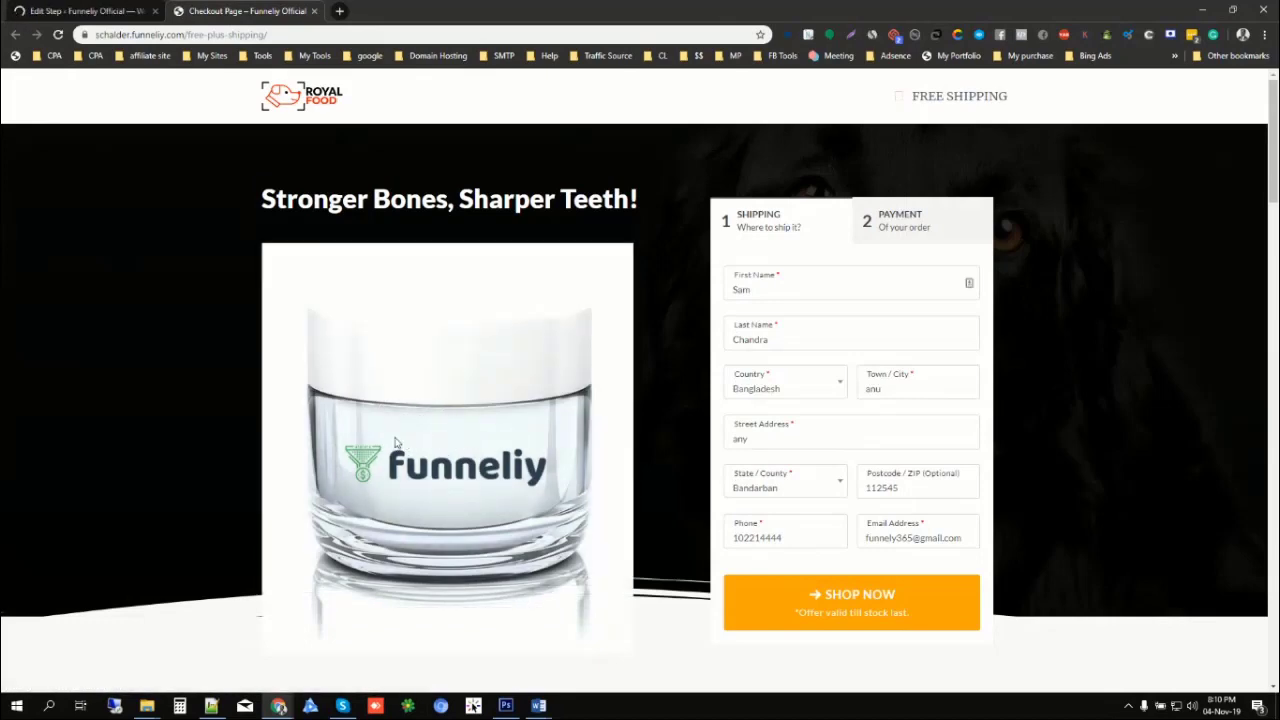
pyautogui.click(86, 13)
pyautogui.click(240, 11)
pyautogui.moveTo(269, 190); pyautogui.dragTo(649, 215)
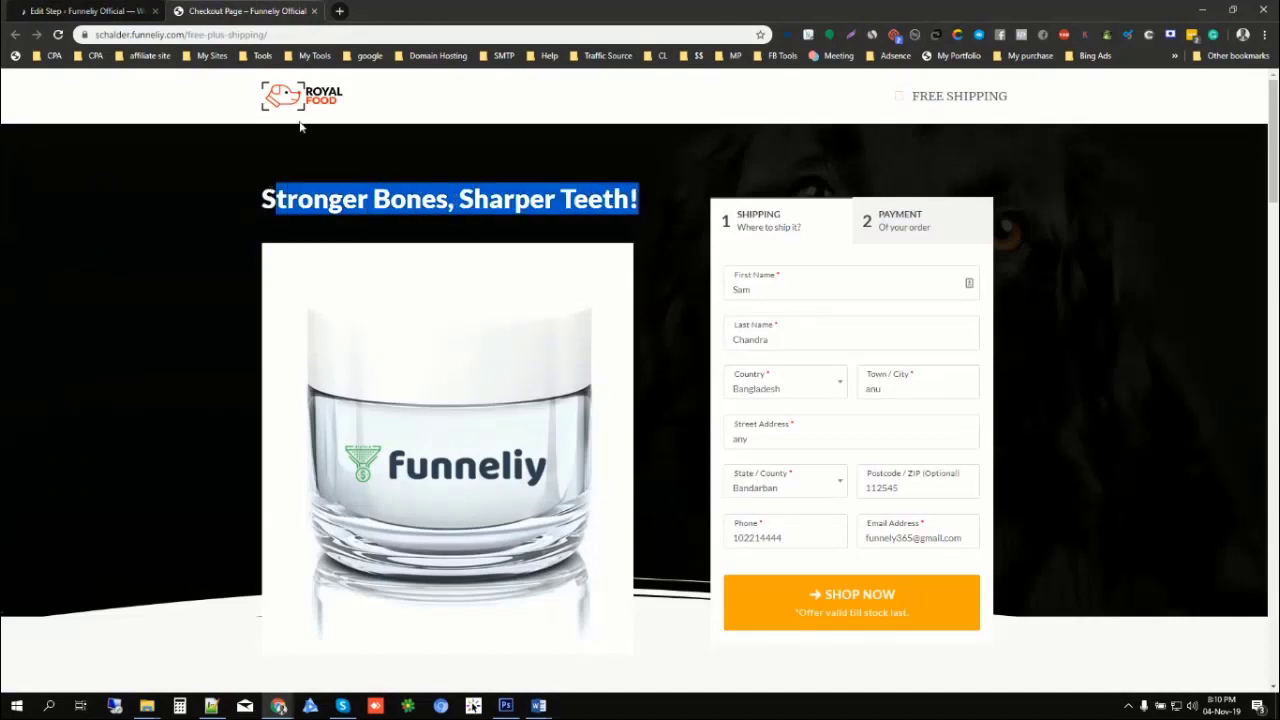
pyautogui.scroll(-6, 318, 187)
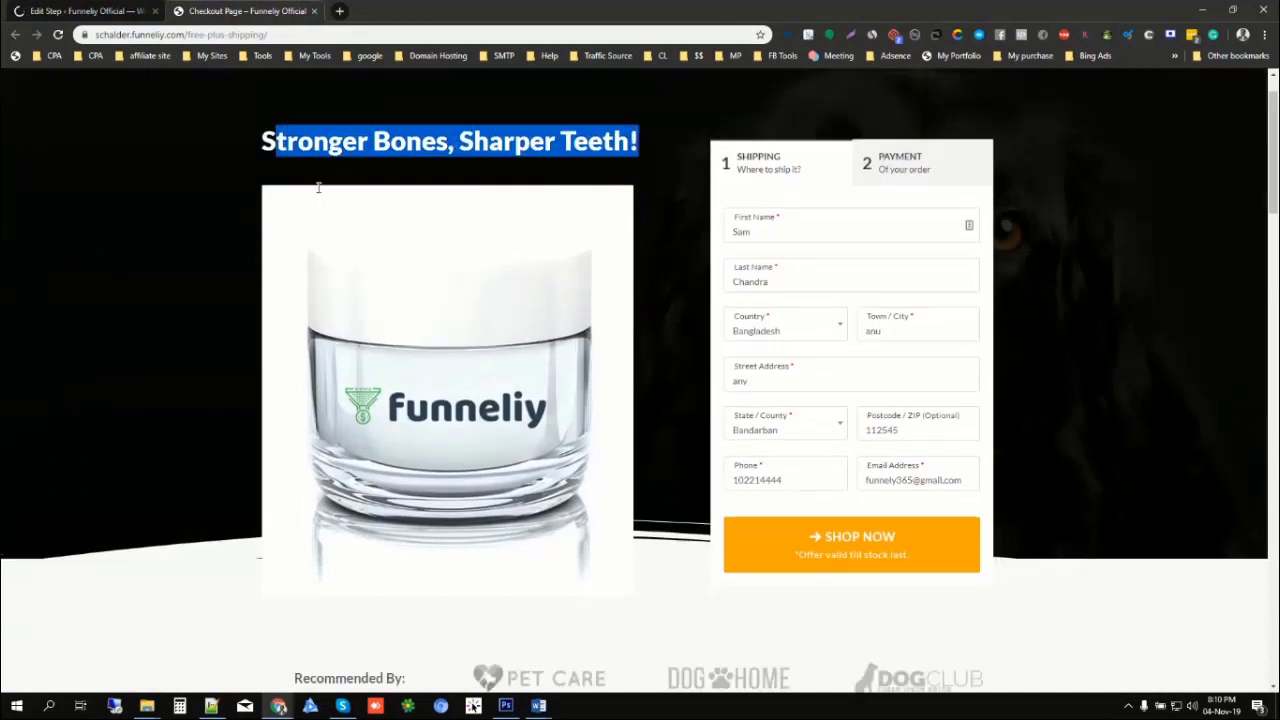
pyautogui.scroll(6, 668, 313)
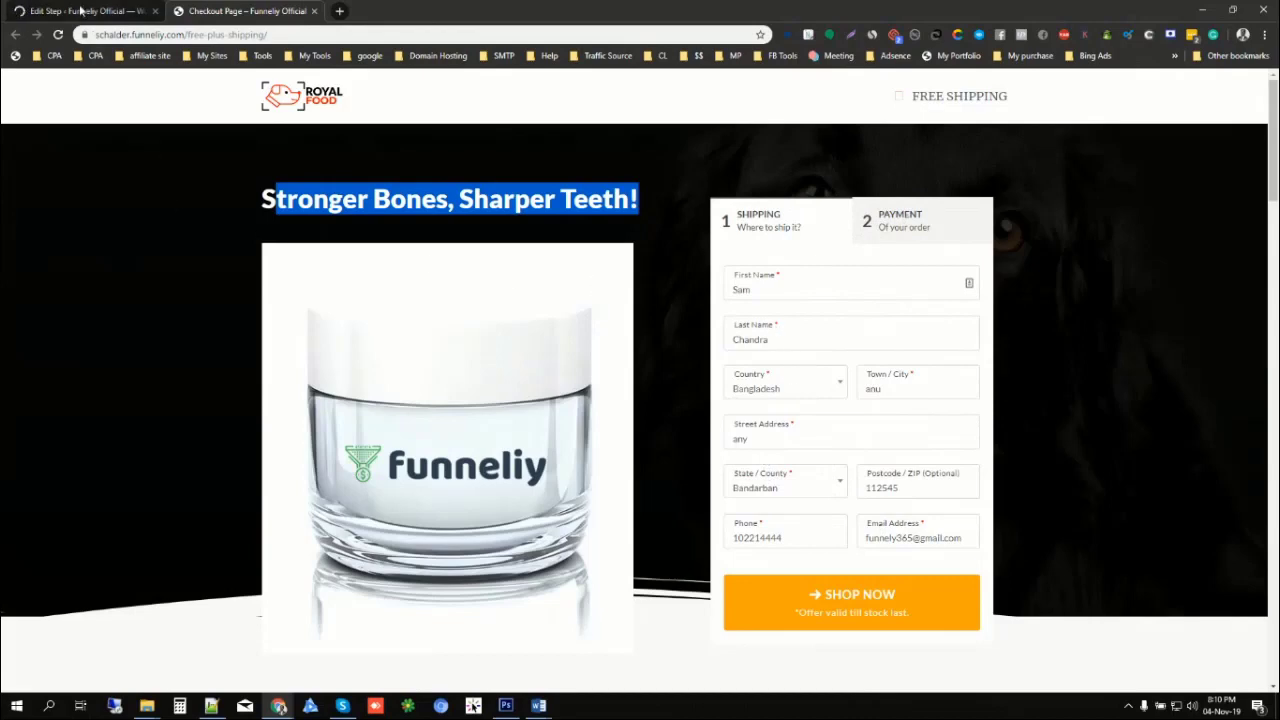
pyautogui.click(568, 218)
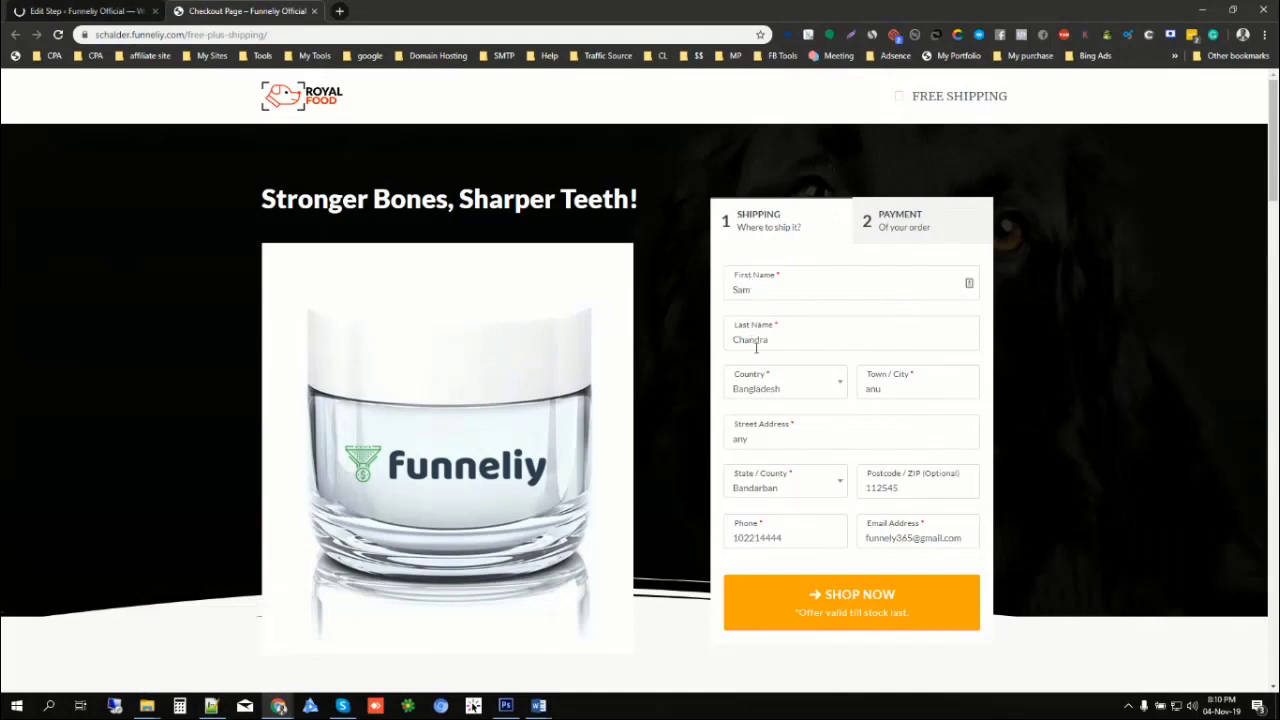
# - Proceed to the payment step of the live checkout and review the product price, order summary and one time offer
pyautogui.click(848, 607)
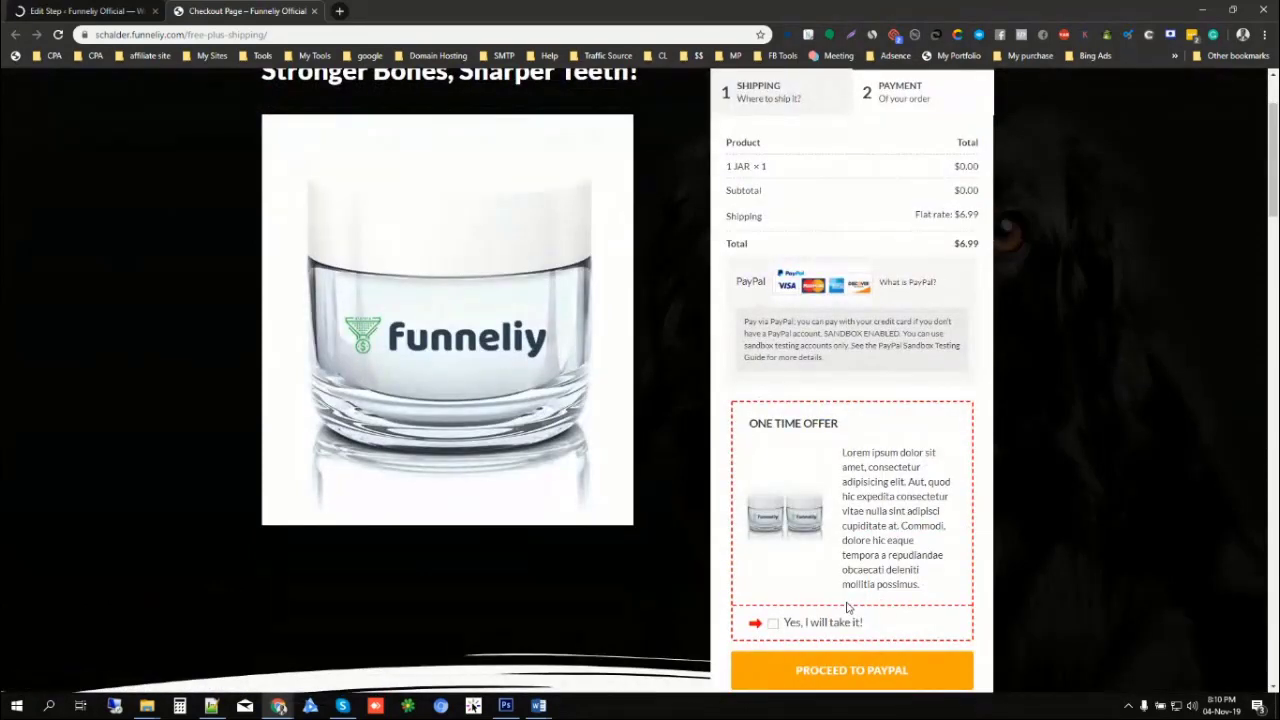
pyautogui.scroll(2, 790, 420)
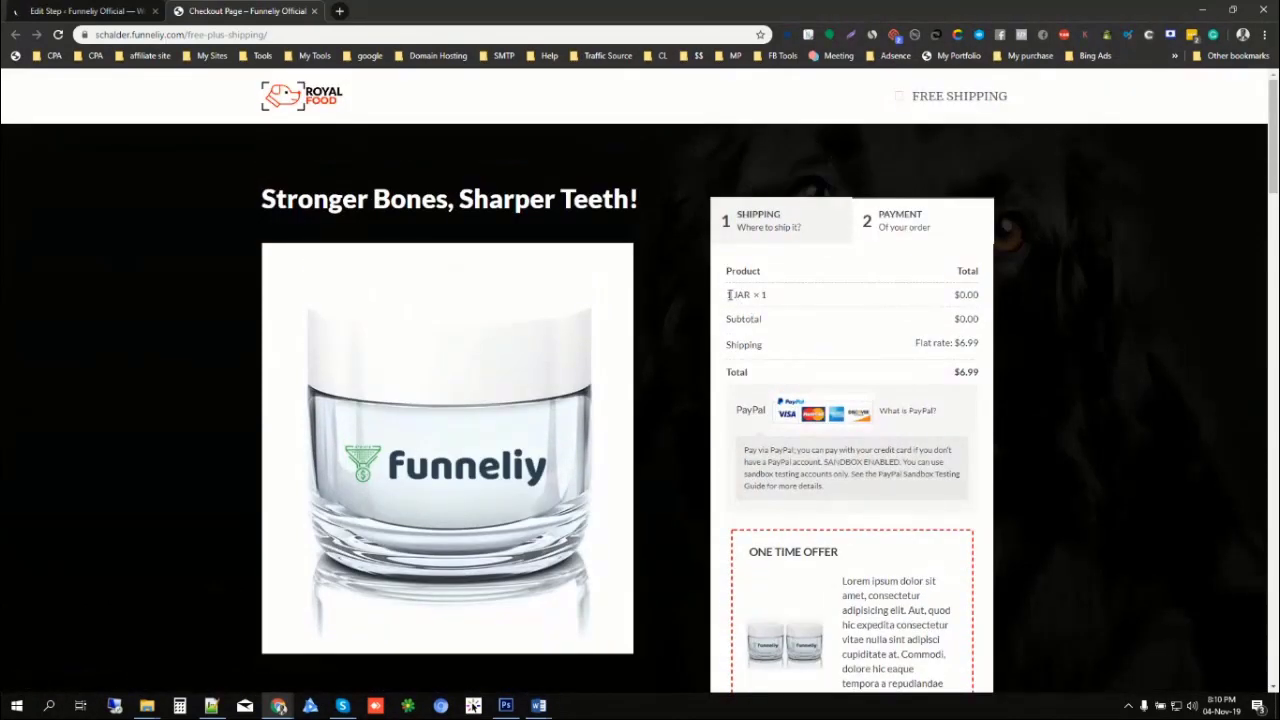
pyautogui.moveTo(728, 294); pyautogui.dragTo(754, 295)
pyautogui.moveTo(955, 294); pyautogui.dragTo(980, 294)
pyautogui.scroll(-3, 855, 397)
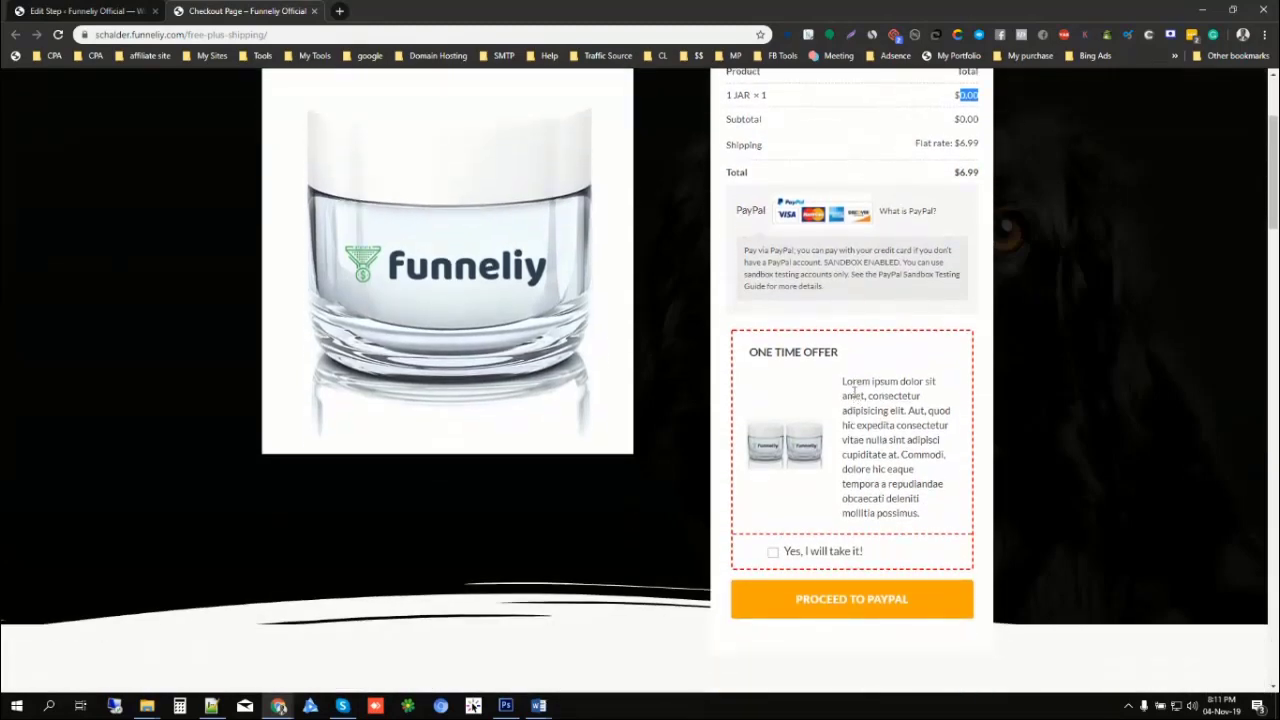
pyautogui.scroll(2, 853, 393)
pyautogui.scroll(-2, 852, 393)
# - Accept the one time offer on the live checkout and examine the added product's price, the shipping rate and the total
pyautogui.click(772, 553)
pyautogui.scroll(3, 882, 397)
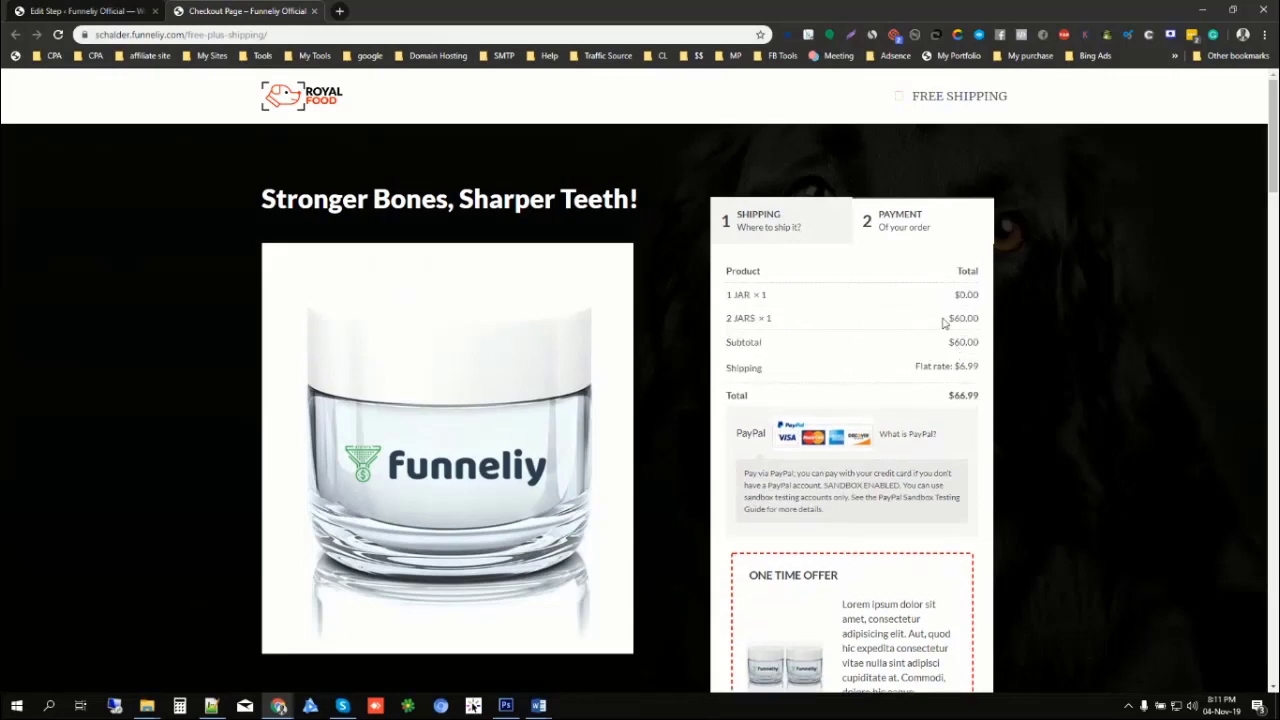
pyautogui.moveTo(950, 318); pyautogui.dragTo(970, 318)
pyautogui.moveTo(955, 395); pyautogui.dragTo(979, 368)
pyautogui.scroll(-3, 849, 377)
pyautogui.scroll(3, 852, 380)
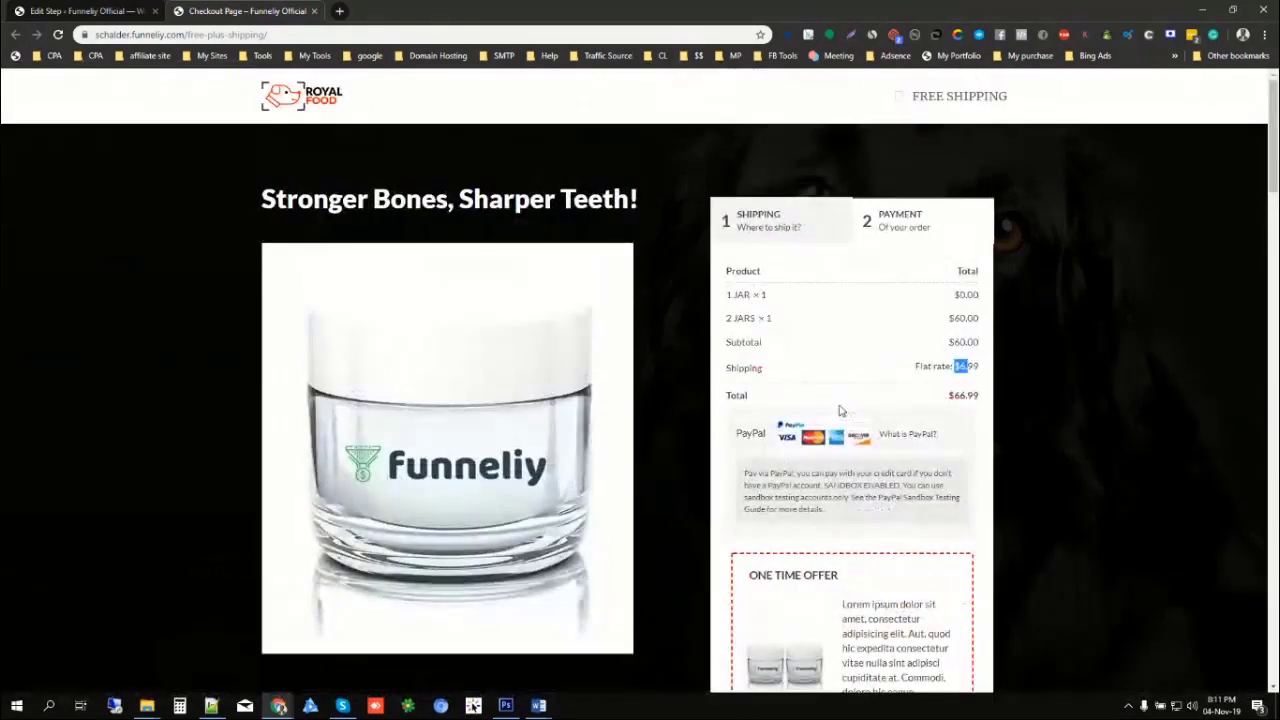